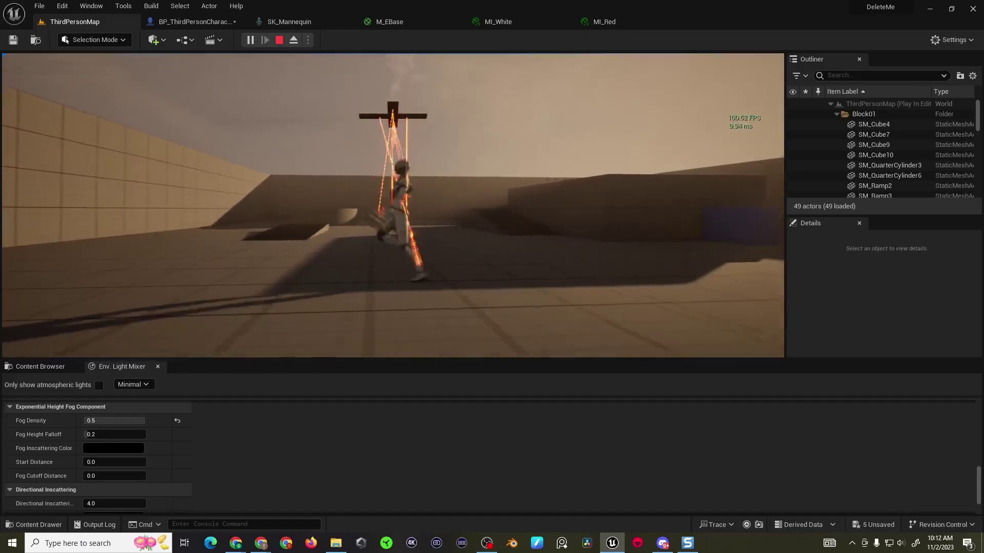
- Run the character around the playing level and jump to preview how the puppet and its strings move
key("w")
key("w")
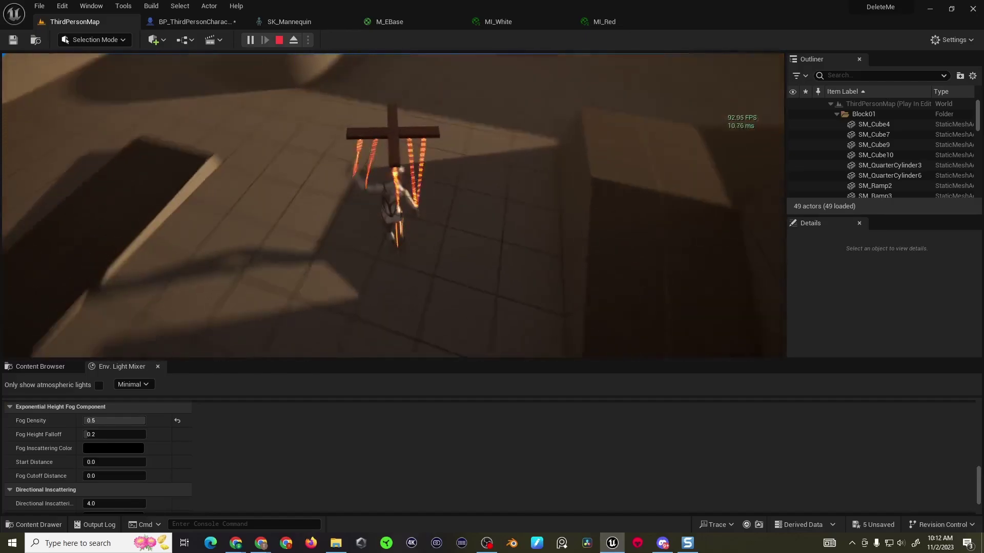
key("w")
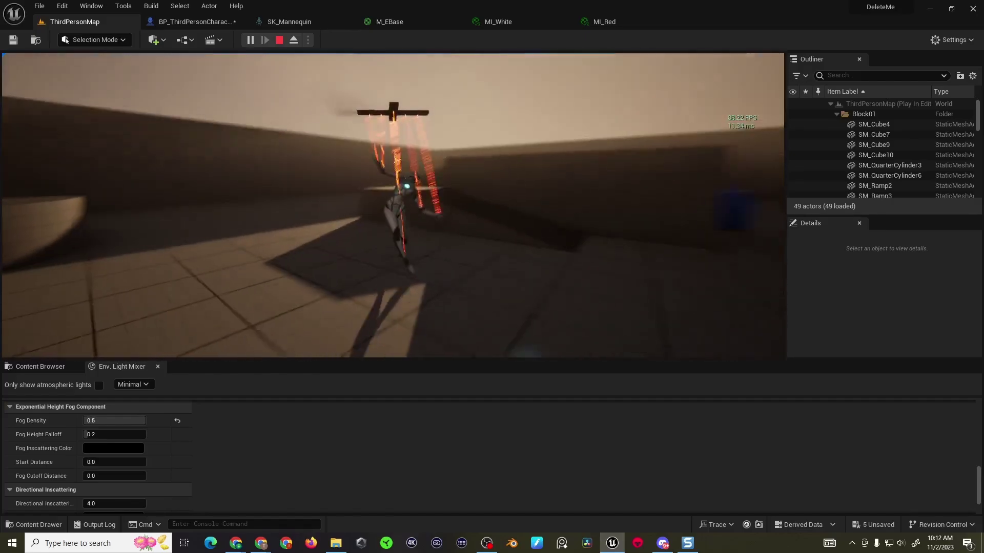
key("w")
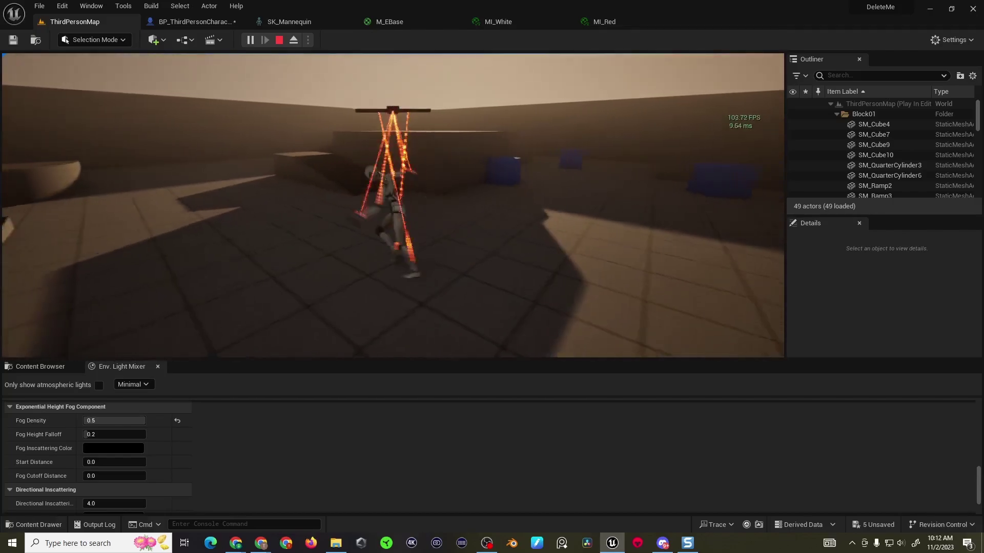
key("space")
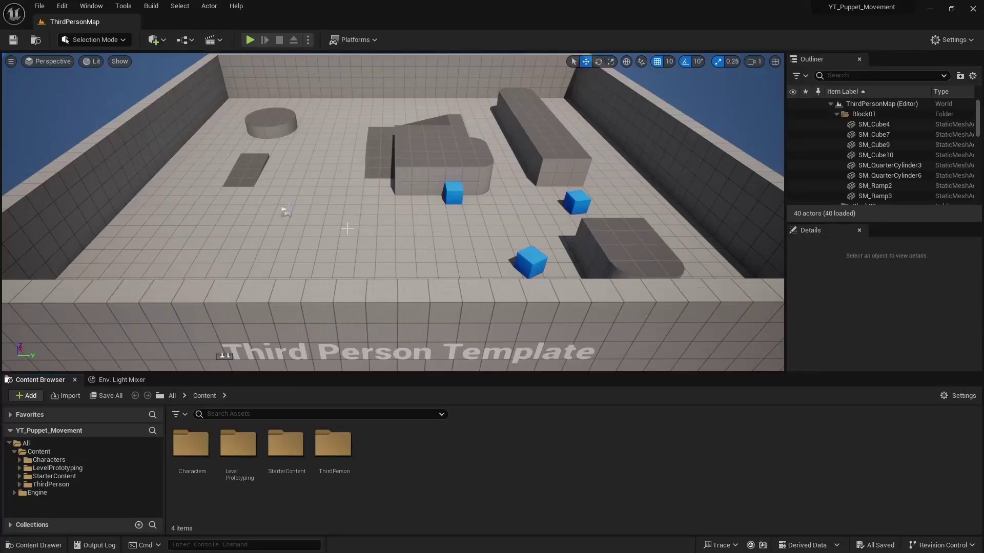
- Create a new folder named _Materials in the project's Content folder
right_click(422, 483)
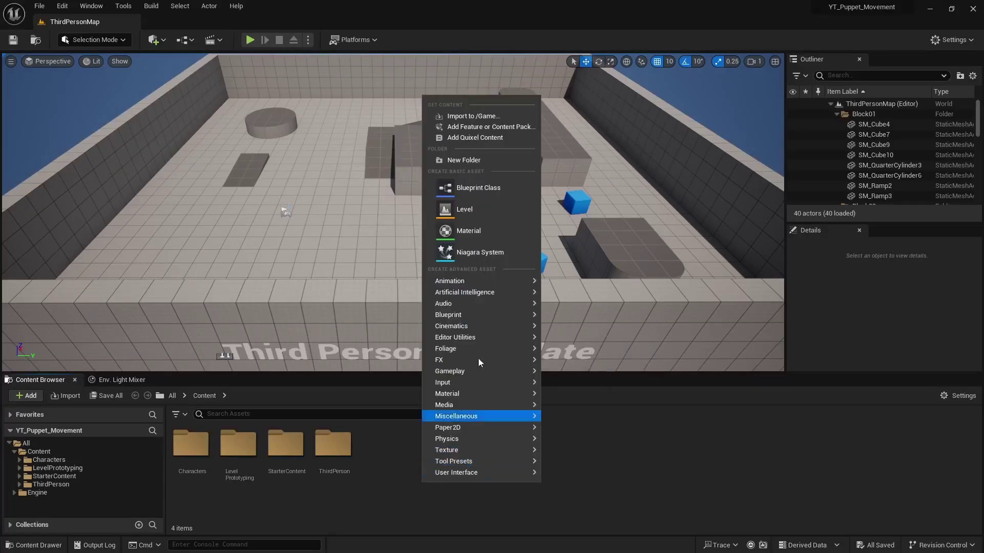
left_click(478, 163)
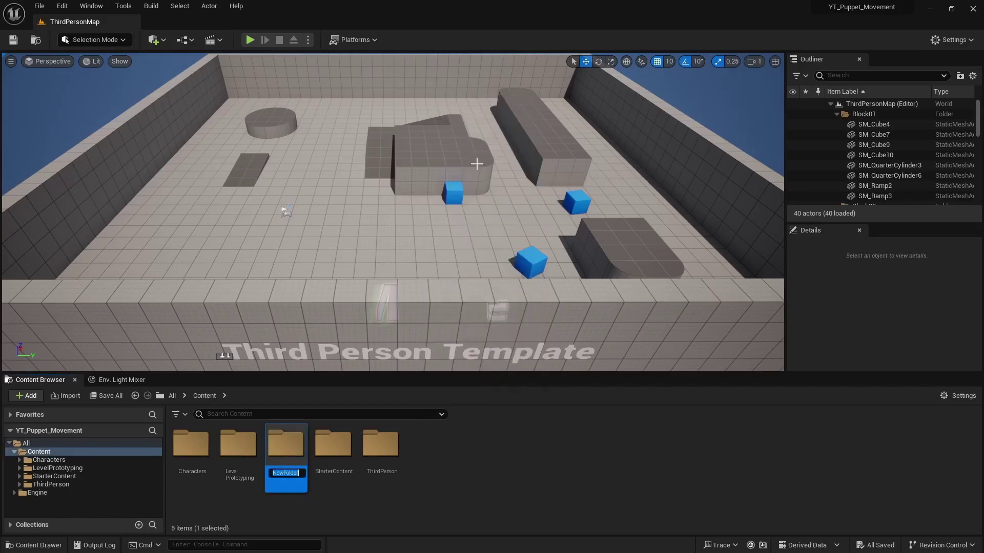
type("_Materials")
key("Return")
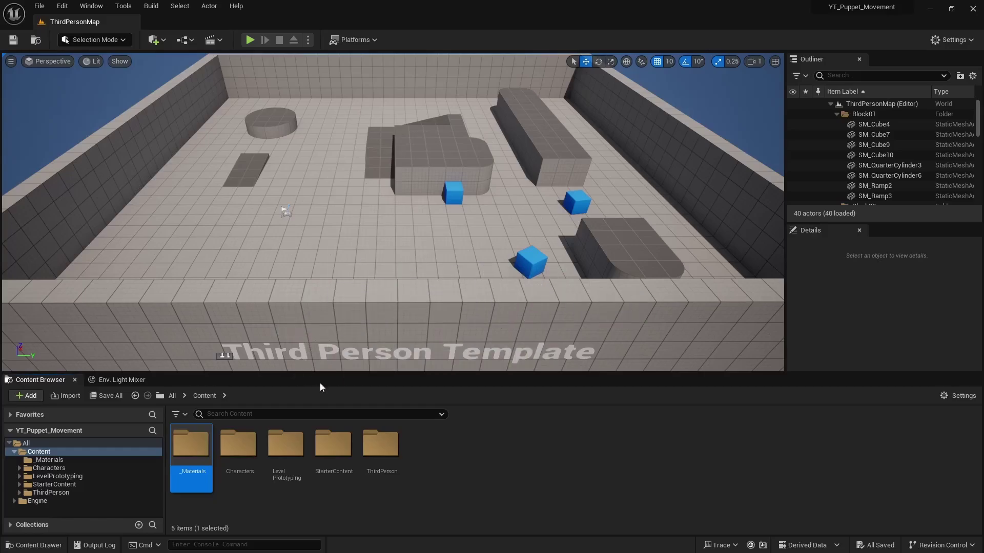
- Open the SK_Mannequin skeleton from the Characters/Mannequins/Meshes folder
left_click(51, 468)
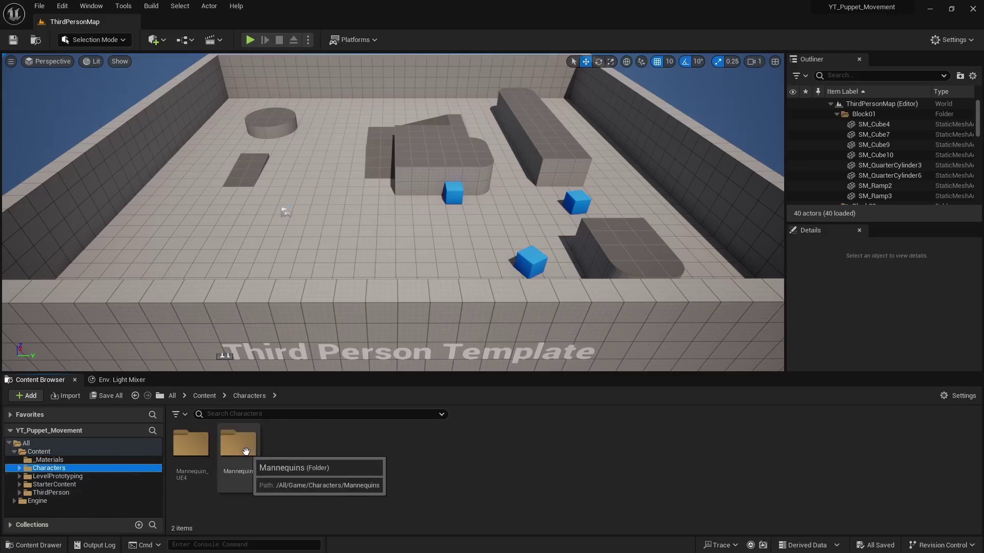
double_click(246, 451)
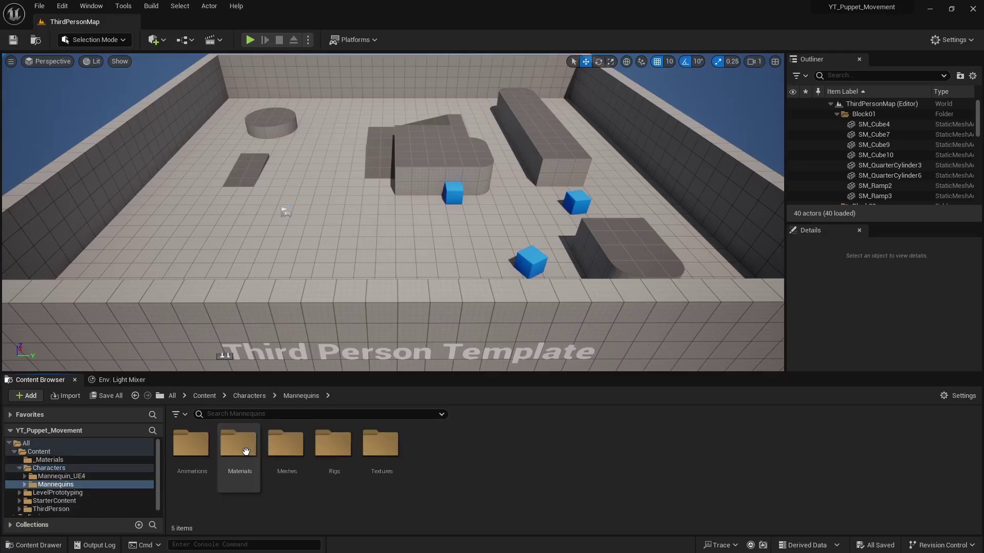
double_click(287, 448)
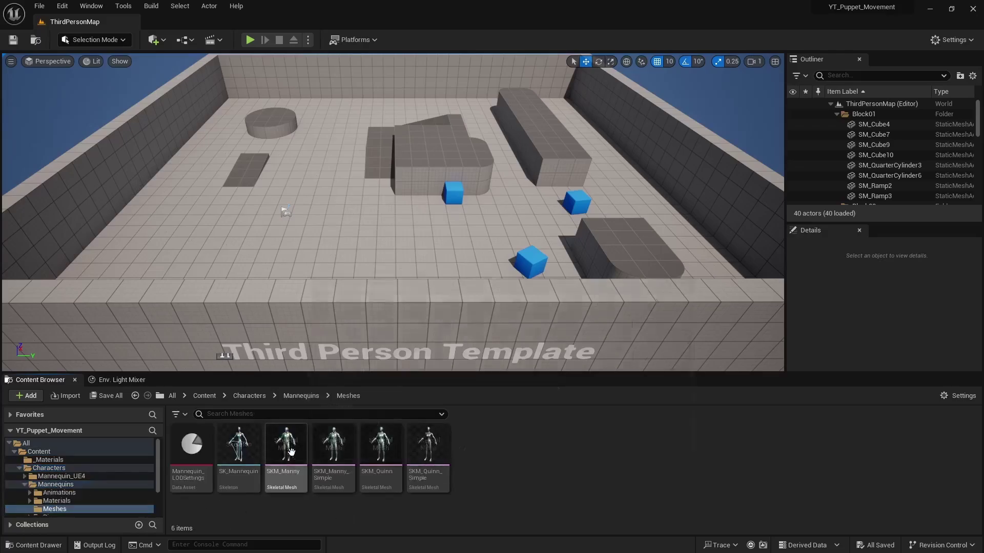
left_click(237, 444)
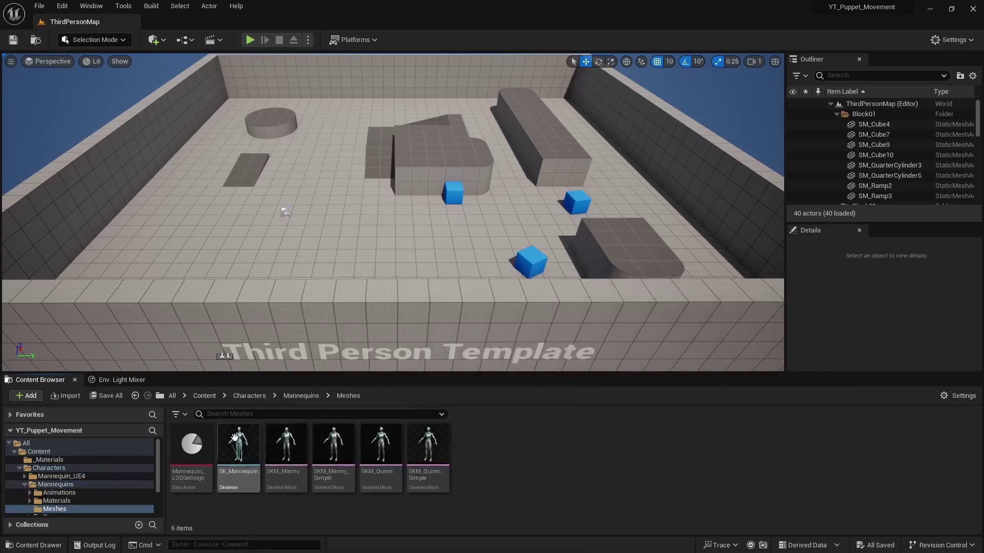
double_click(237, 443)
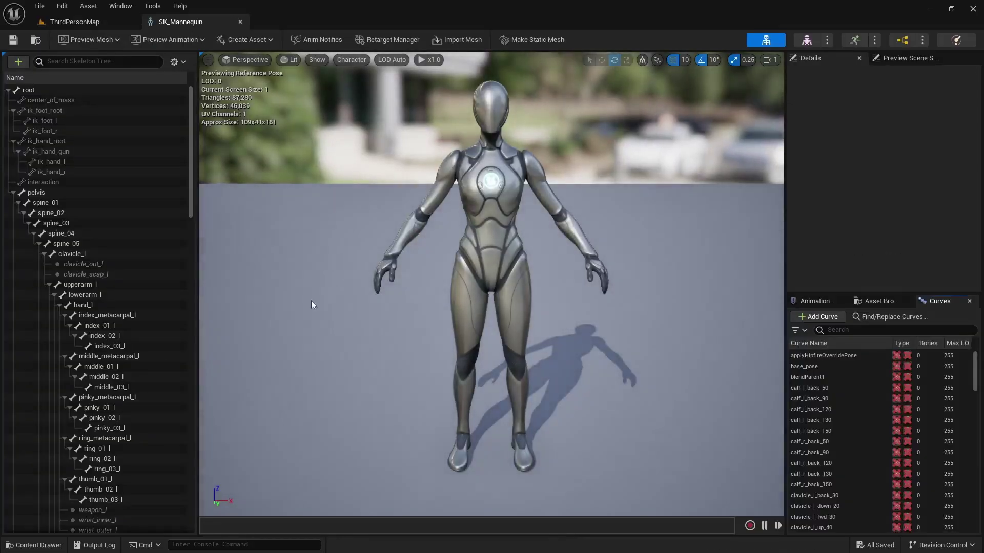
- Examine the spine_04, spine_03, pelvis and spine_02 bones in the mannequin's skeleton tree
left_click(65, 237)
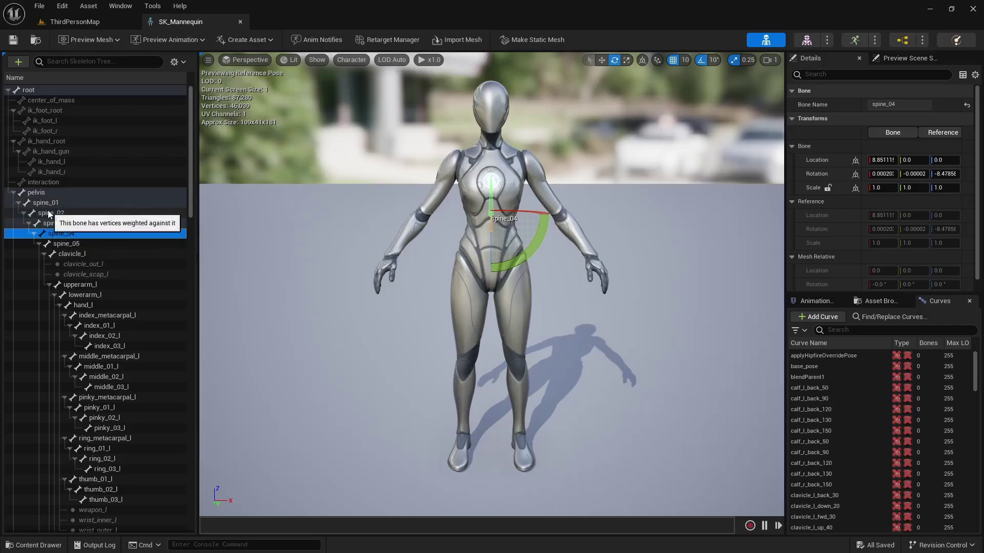
left_click(53, 222)
left_click(45, 195)
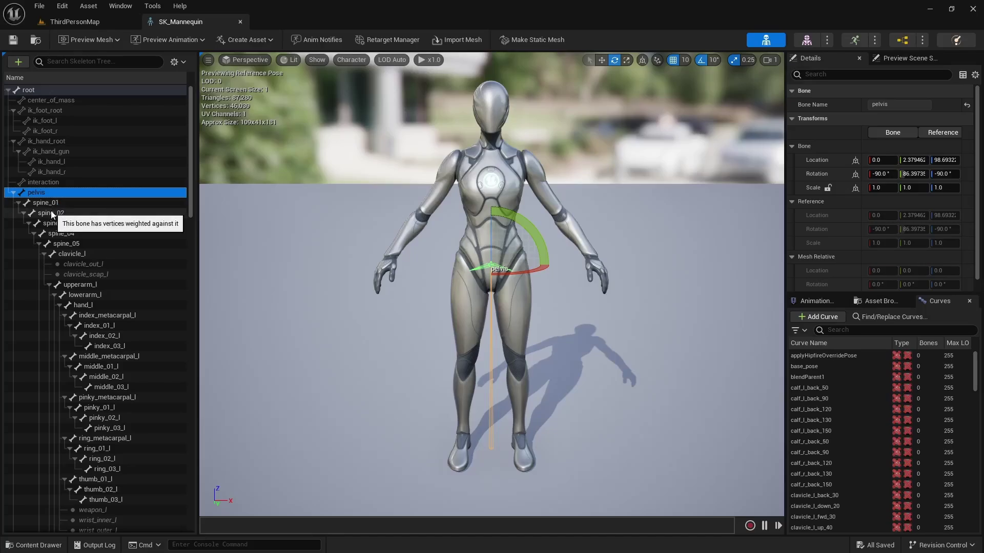
right_click(51, 214)
left_click(45, 216)
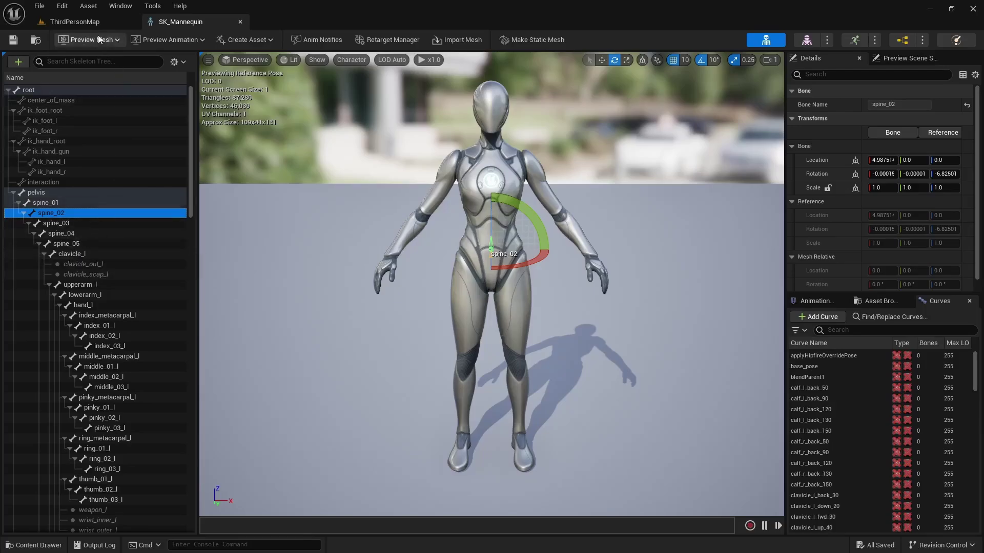
- Return to the level and open the BP_ThirdPersonCharacter blueprint from ThirdPerson/Blueprints, showing its 3D viewport
left_click(81, 21)
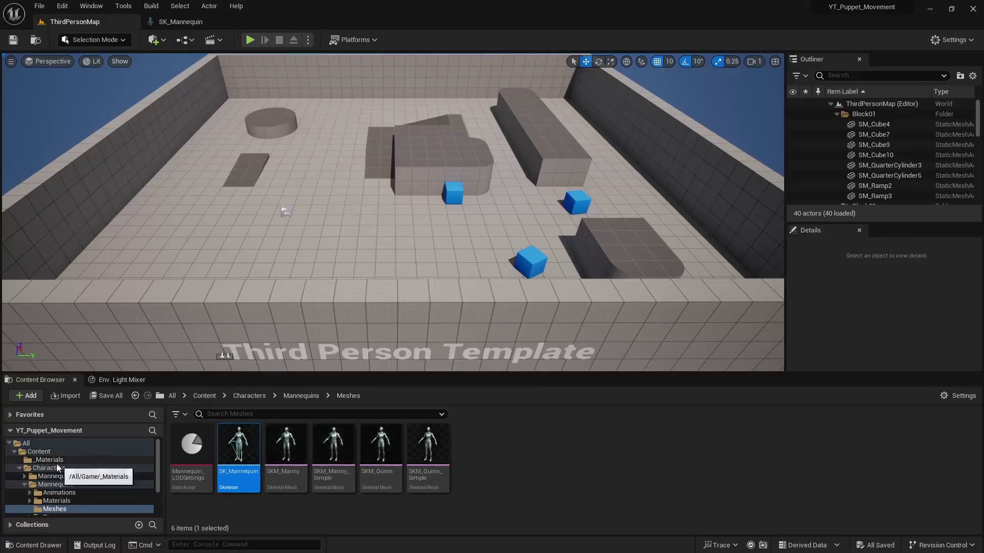
scroll(83, 477, "down", 3)
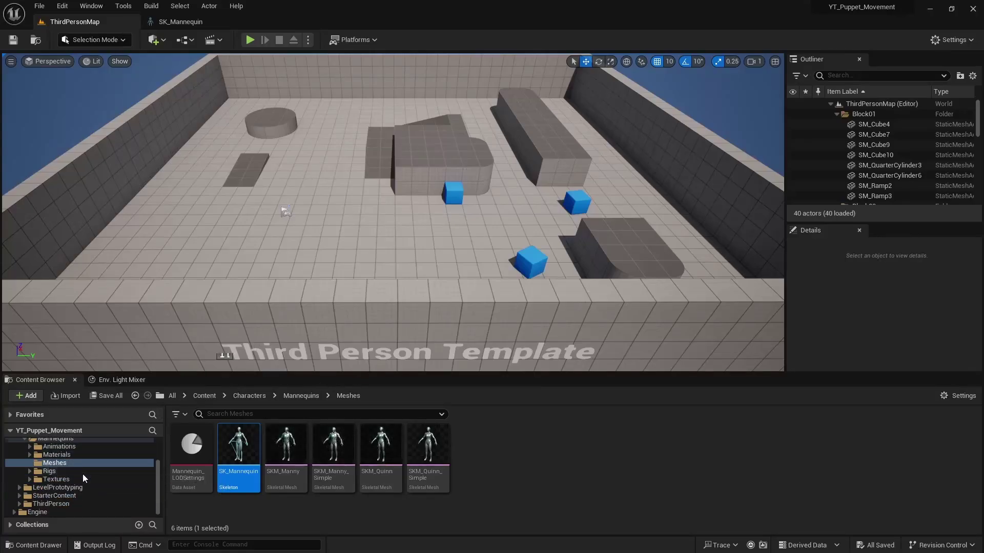
left_click(61, 496)
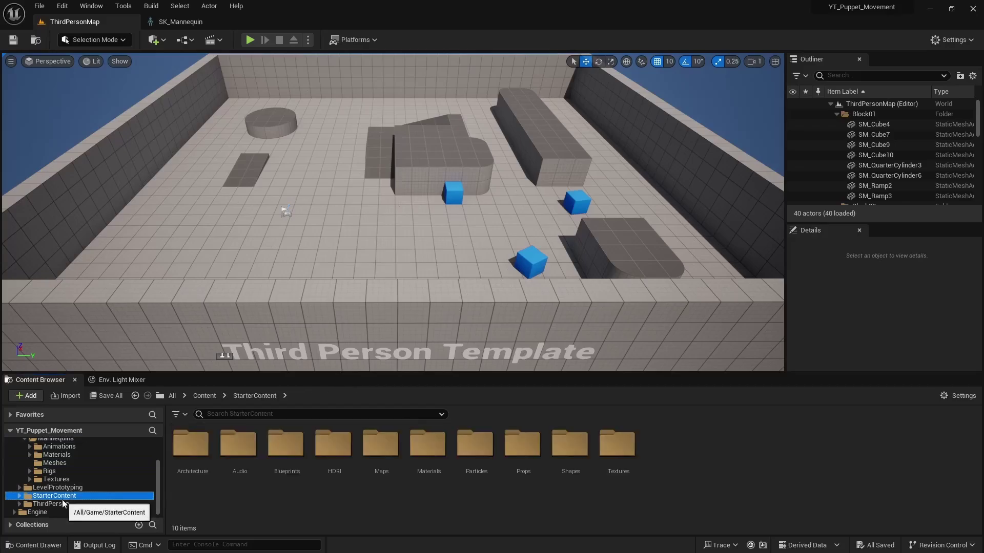
left_click(56, 504)
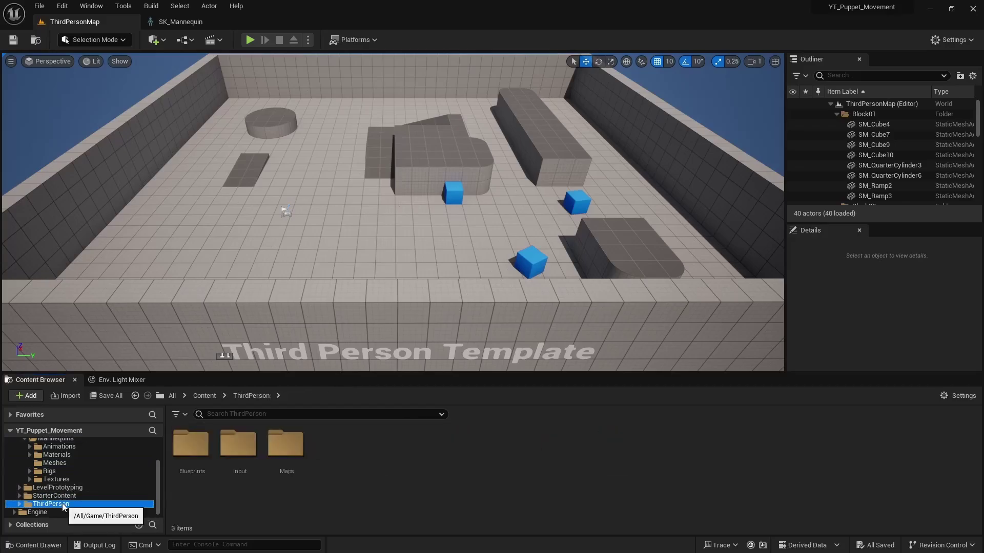
double_click(190, 453)
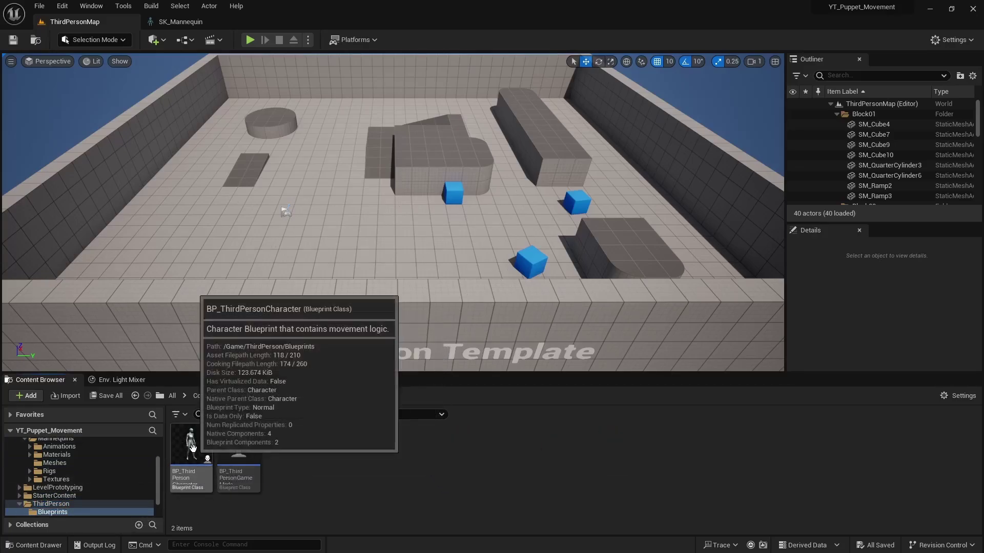
left_click(193, 448)
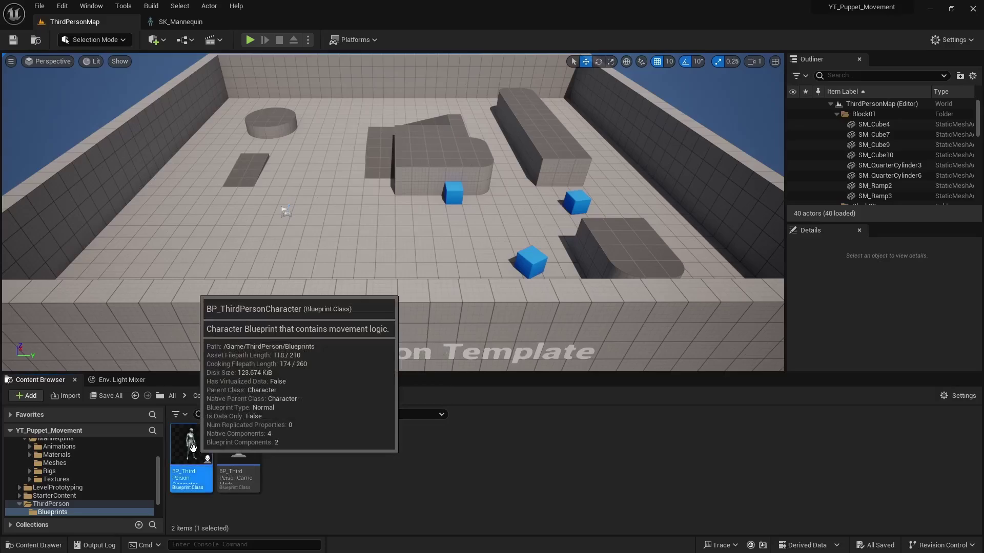
double_click(193, 448)
left_click(180, 60)
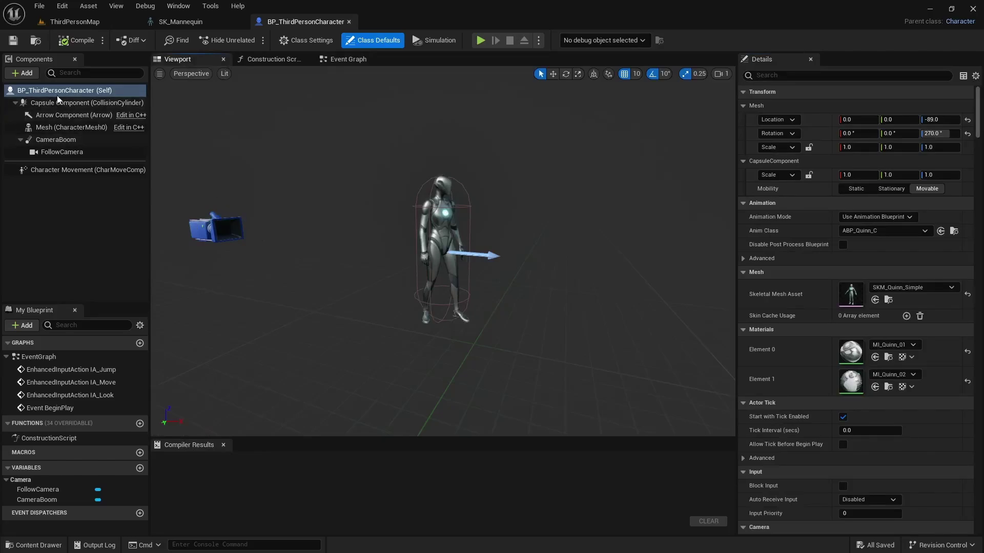
- Add a Physical Animation component to the character blueprint, keeping its default name
left_click(23, 72)
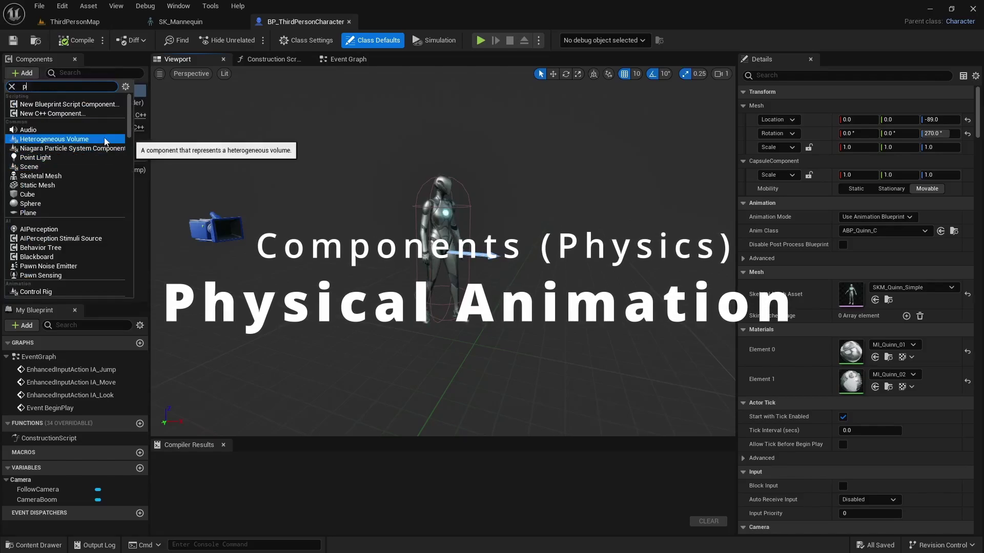
type("physical")
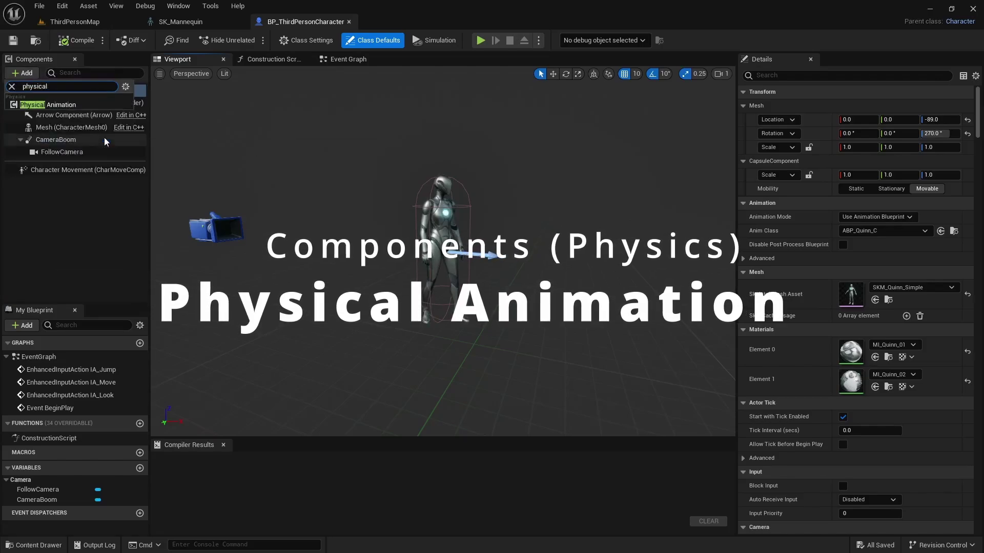
left_click(56, 104)
key("Return")
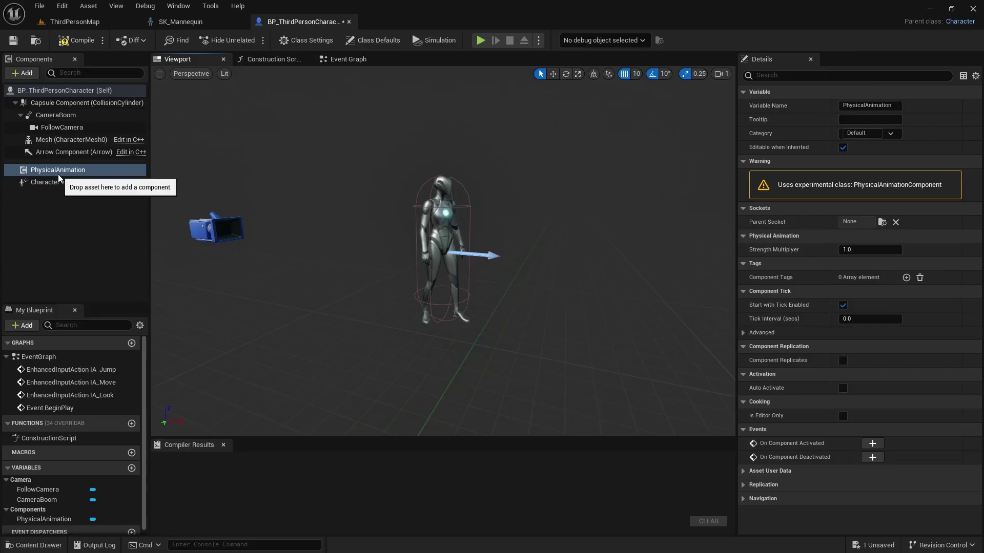
- Check the capsule component's collision settings by filtering its details for "coll"
scroll(371, 250, "up", 5)
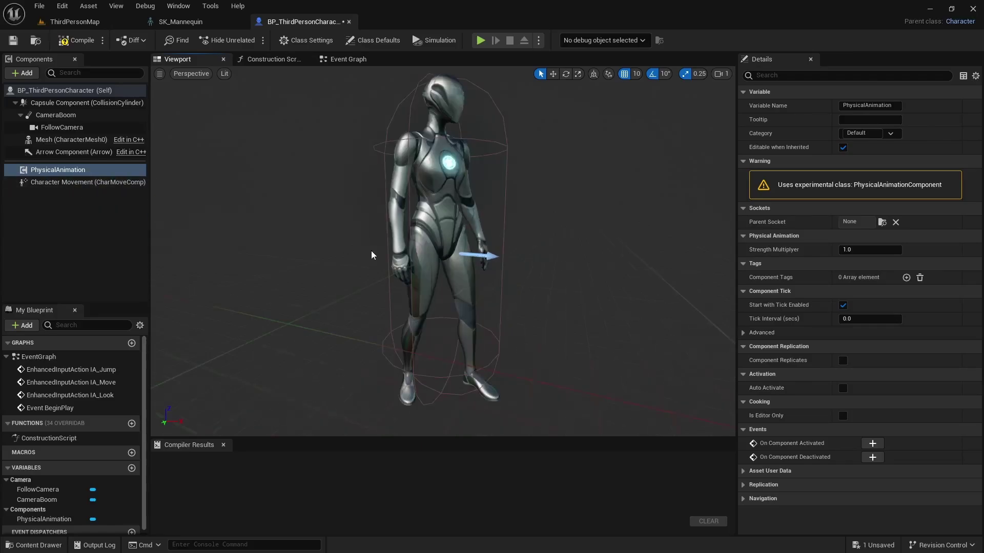
scroll(372, 251, "down", 5)
scroll(372, 251, "up", 2)
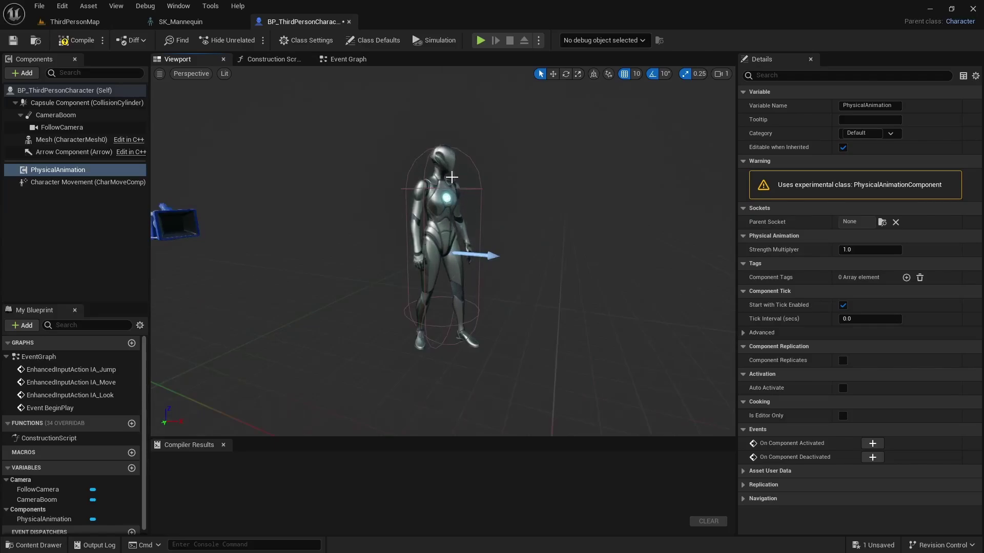
left_click(102, 103)
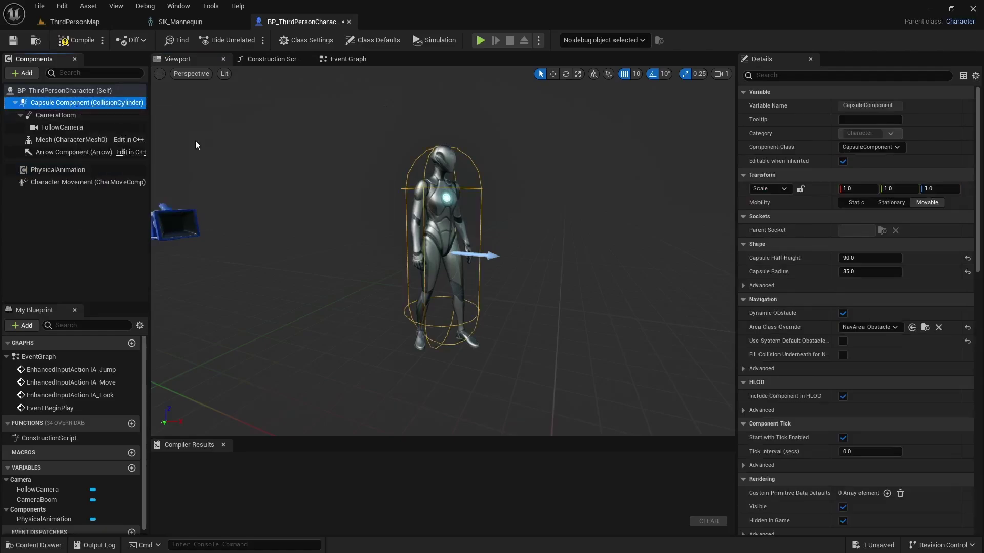
left_click(903, 80)
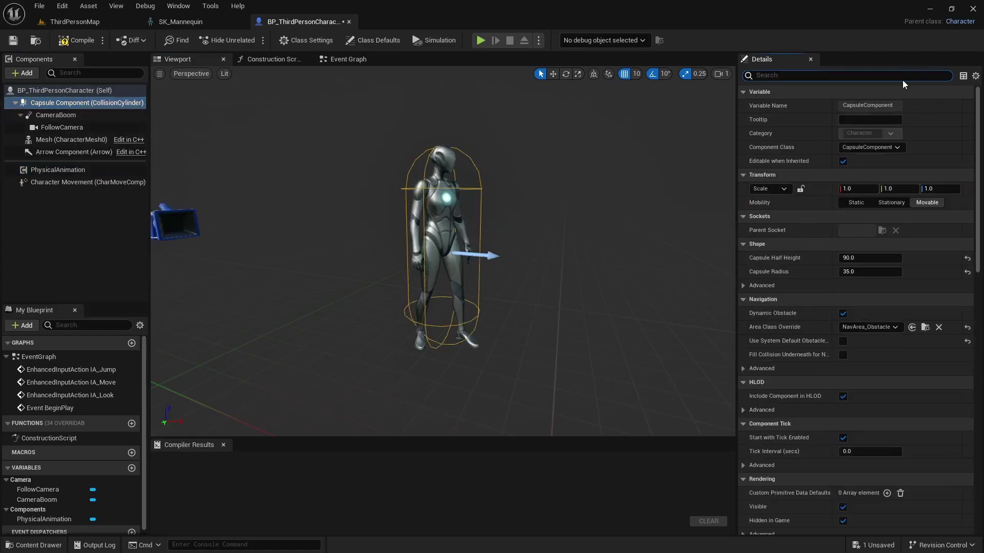
type("coll")
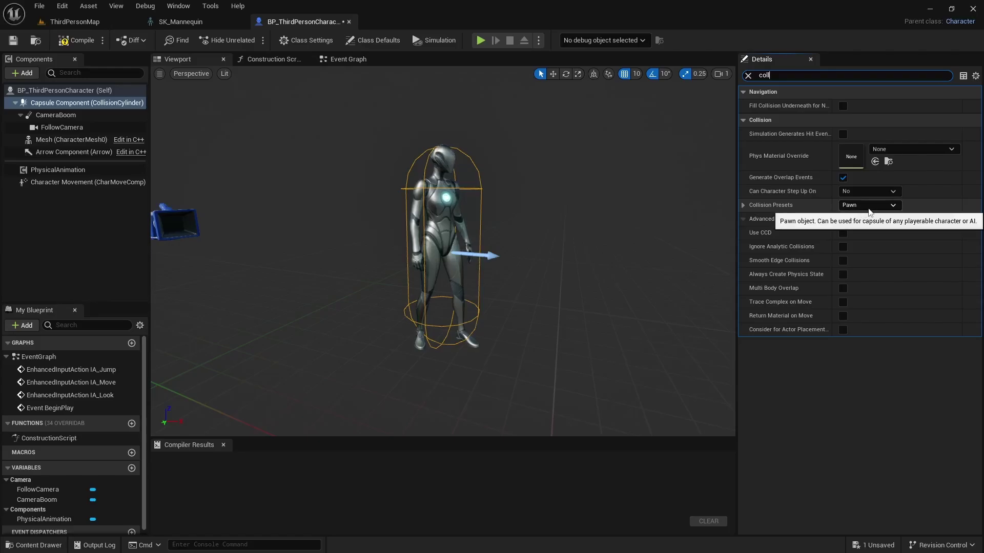
- Set the character mesh's collision preset to Ragdoll and compile the blueprint, clearing the details filter
left_click(44, 141)
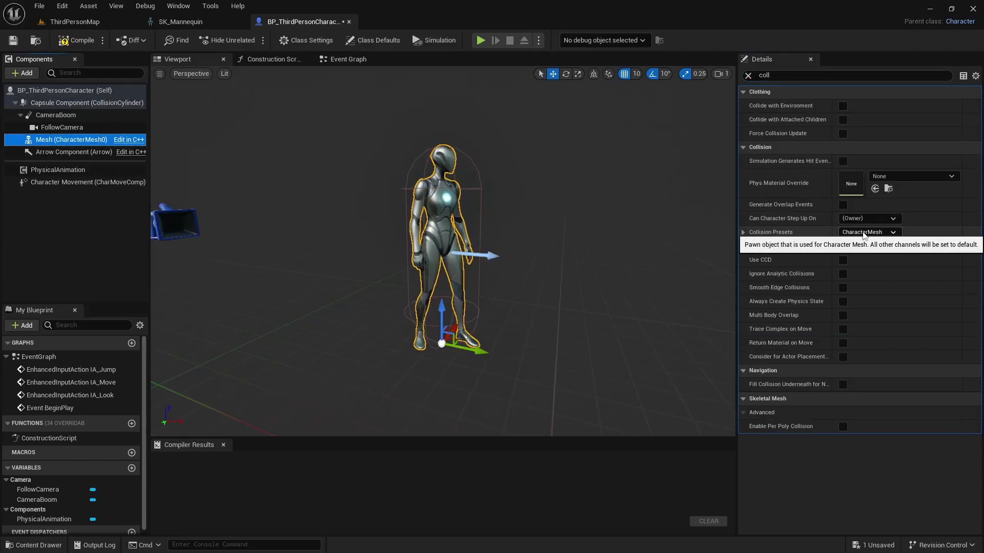
left_click(864, 233)
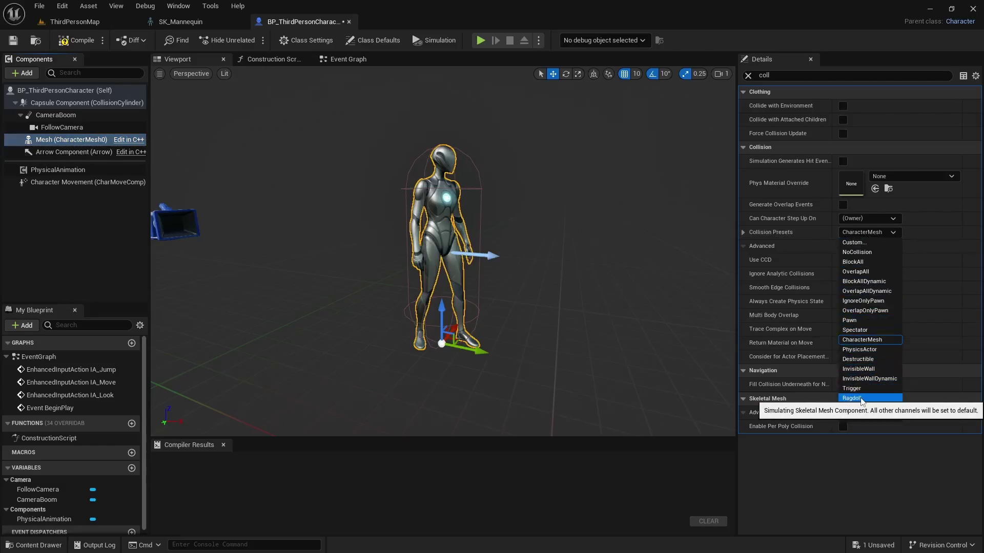
left_click(861, 398)
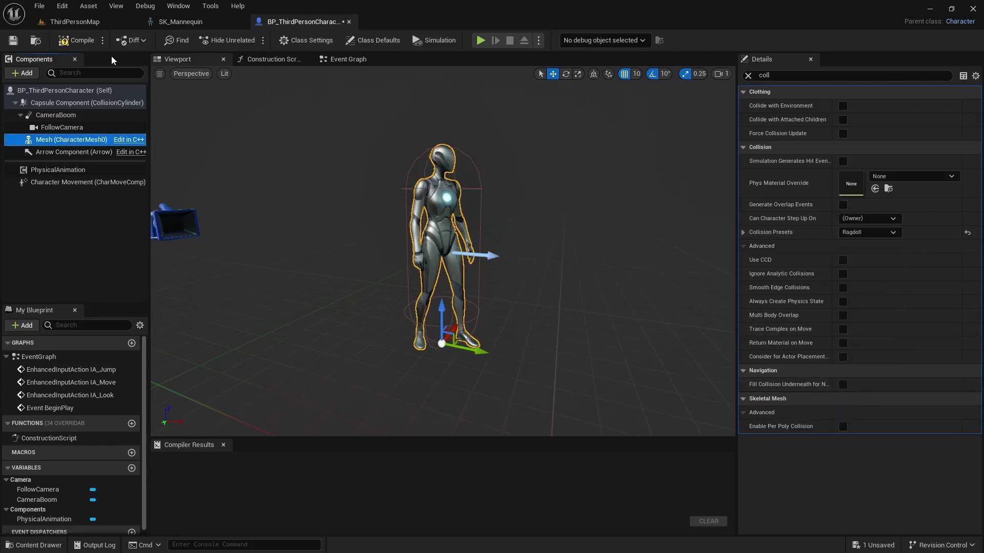
left_click(77, 40)
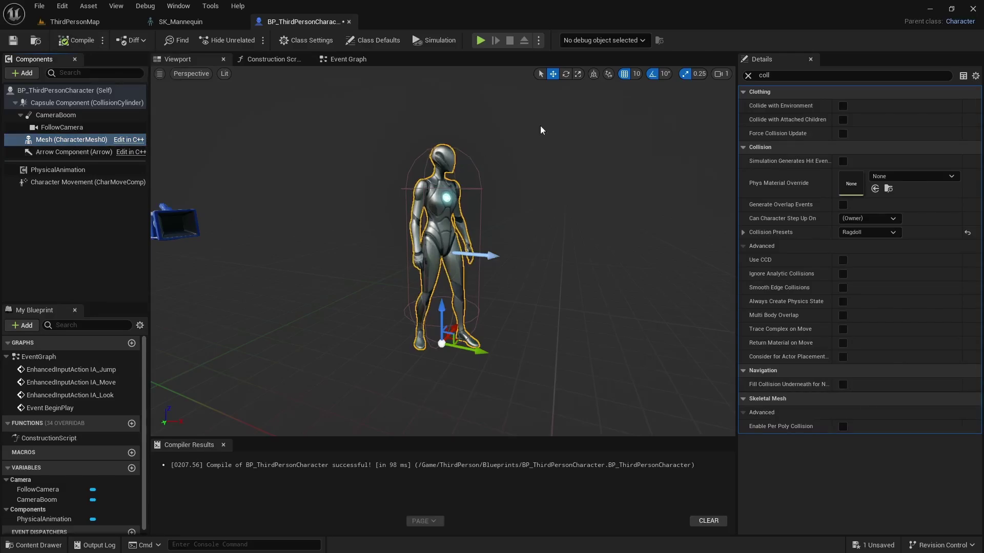
left_click(749, 75)
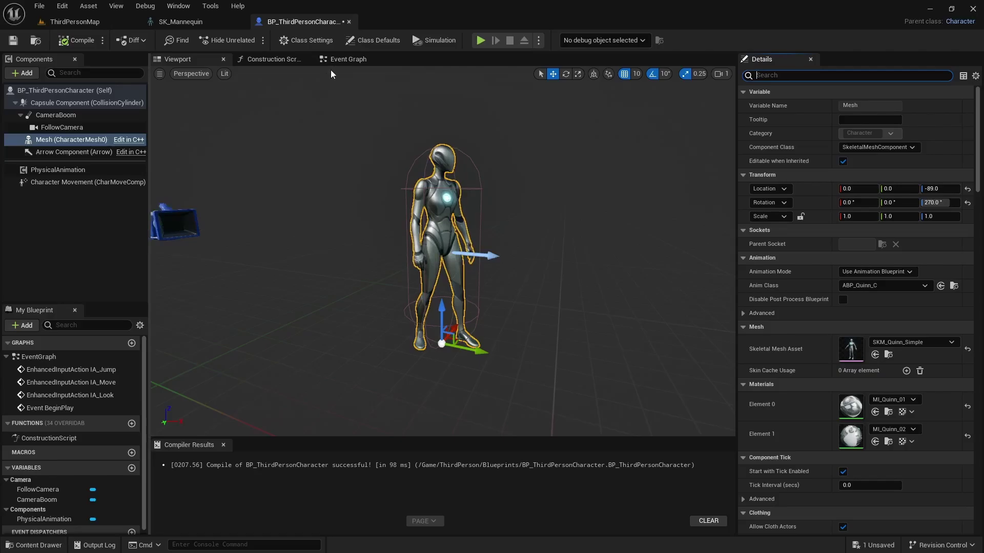
- In the Event Graph, place references to the PhysicalAnimation component and the Mesh below and after the Add Mapping Context node
left_click(343, 60)
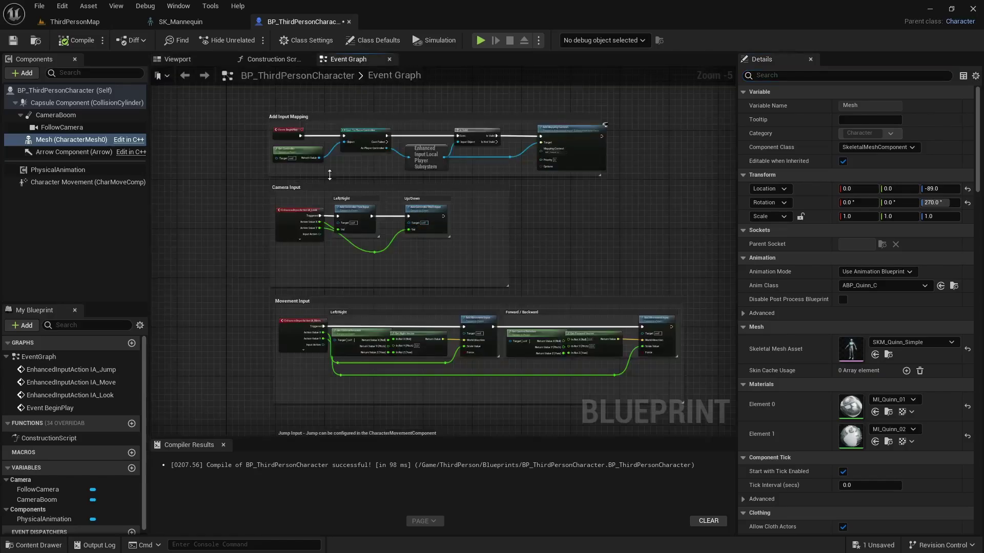
scroll(265, 125, "up", 4)
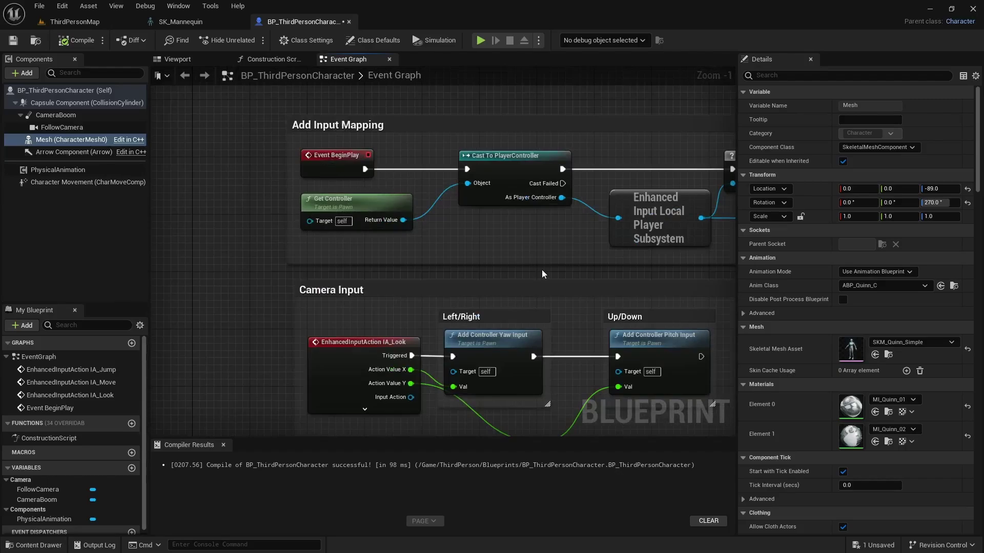
right_click_drag(542, 270, 402, 292)
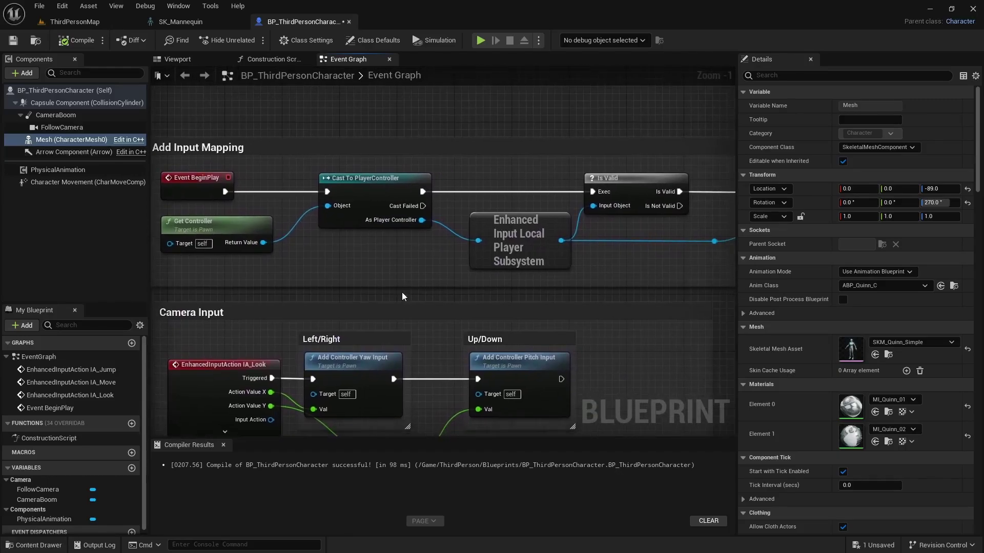
scroll(401, 292, "down", 1)
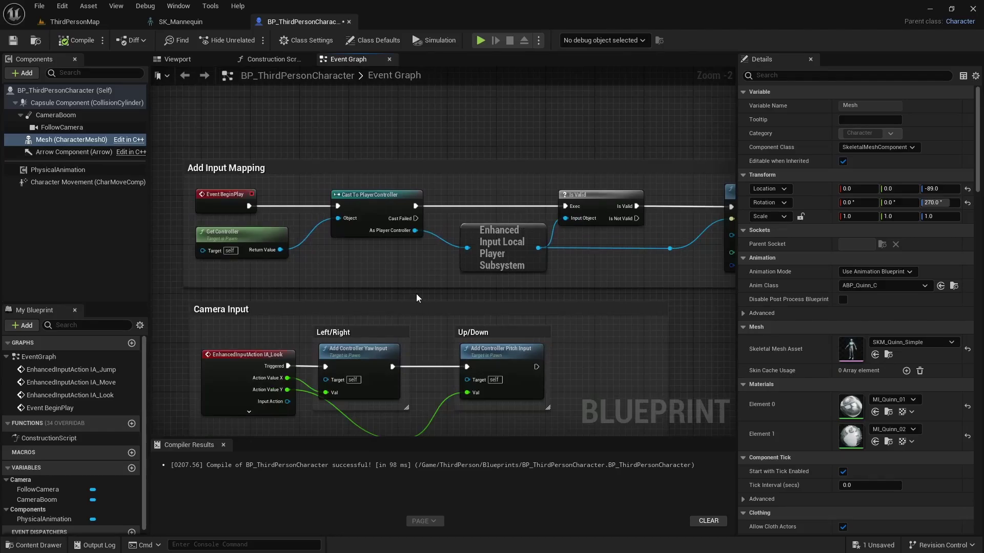
right_click_drag(488, 292, 352, 282)
left_click_drag(58, 170, 330, 317)
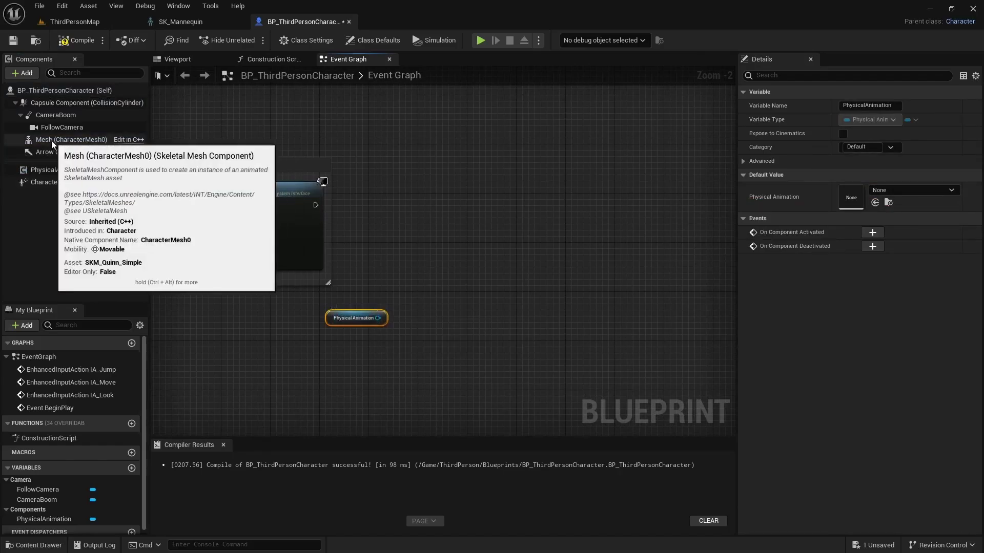
left_click_drag(51, 142, 404, 302)
- Add a Set Skeletal Mesh Component node targeting Physical Animation, run it after Add Mapping Context, and feed it the Mesh
left_click_drag(354, 339, 418, 211)
type("set skelet")
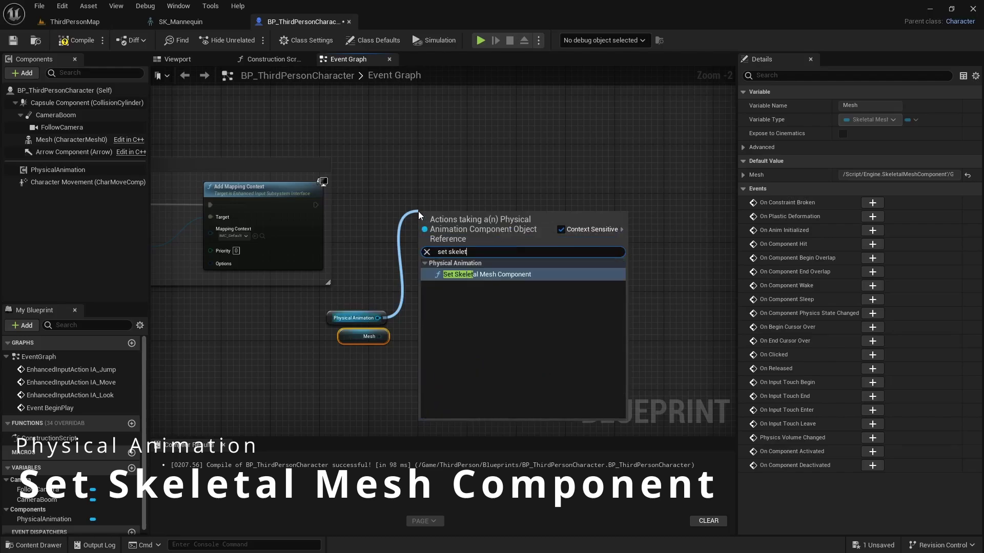
left_click(485, 273)
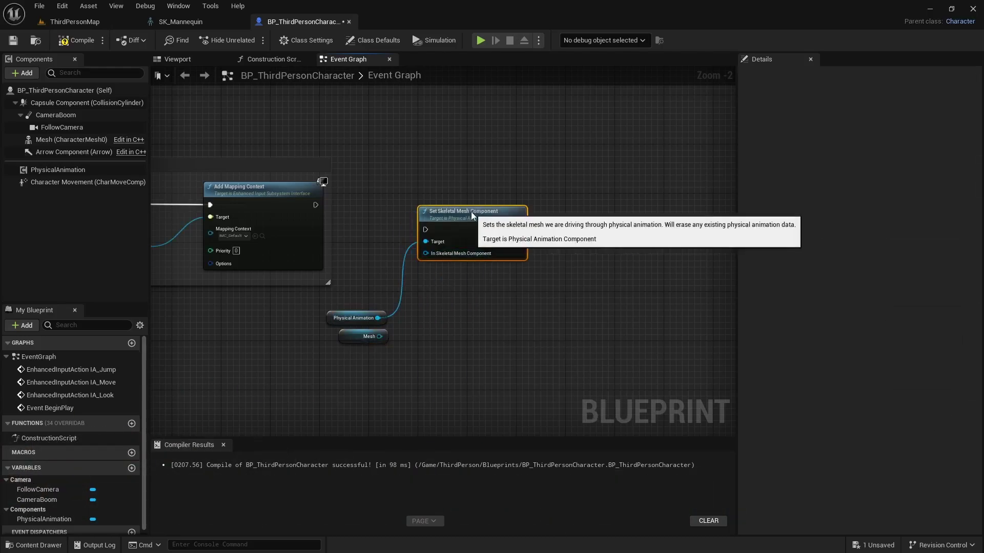
left_click_drag(316, 205, 450, 193)
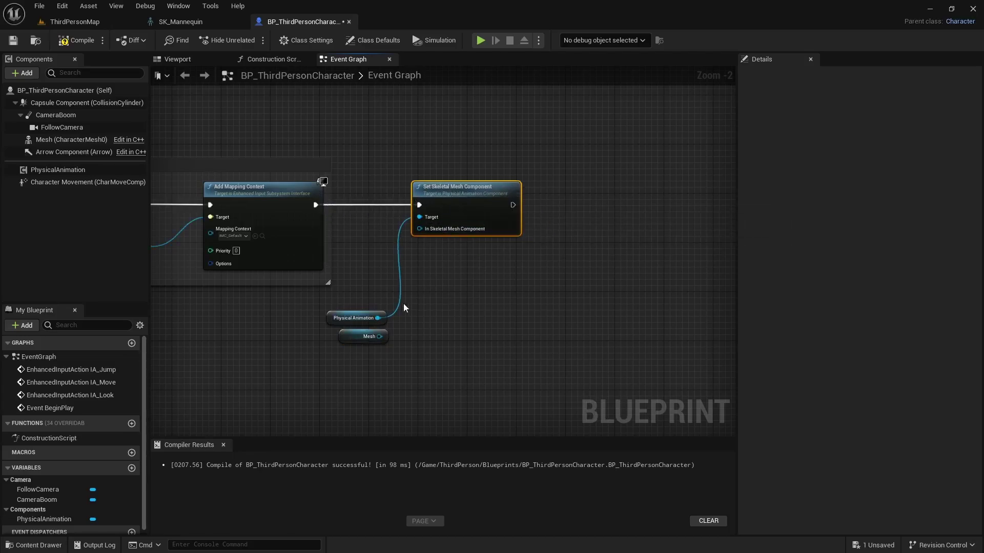
left_click_drag(350, 312, 302, 307)
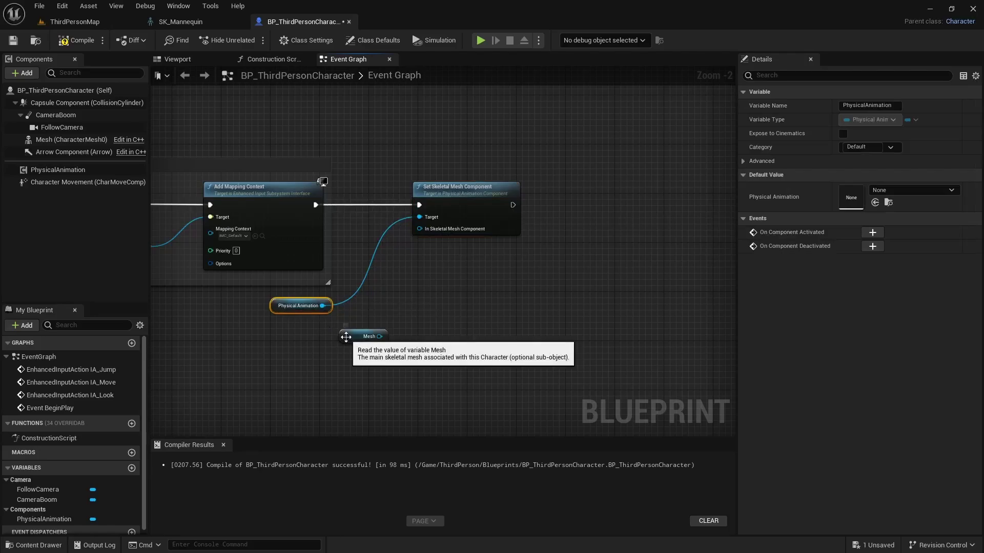
left_click_drag(380, 340, 423, 230)
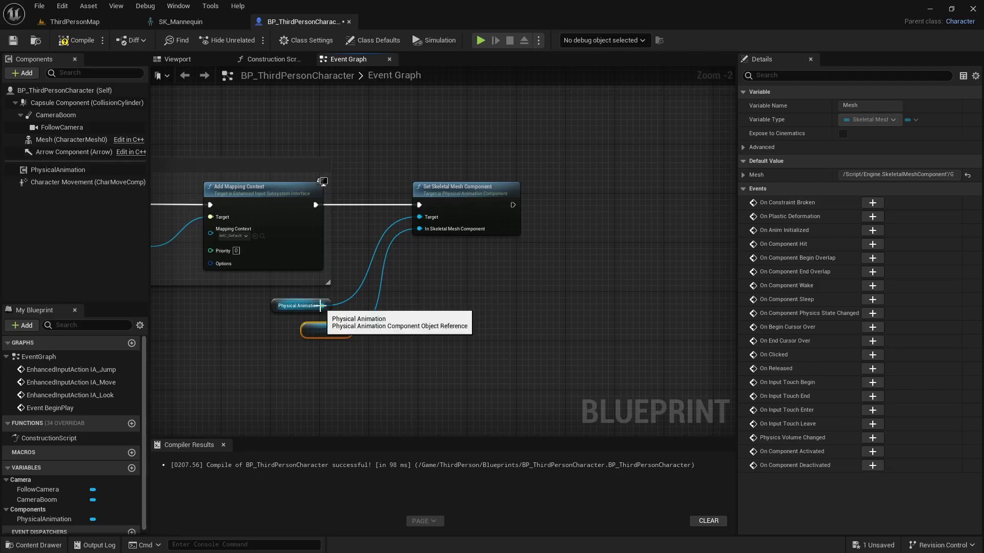
- Add an Apply Physical Animation Settings Below node targeting Physical Animation and run it after Set Skeletal Mesh Component
left_click_drag(322, 306, 581, 213)
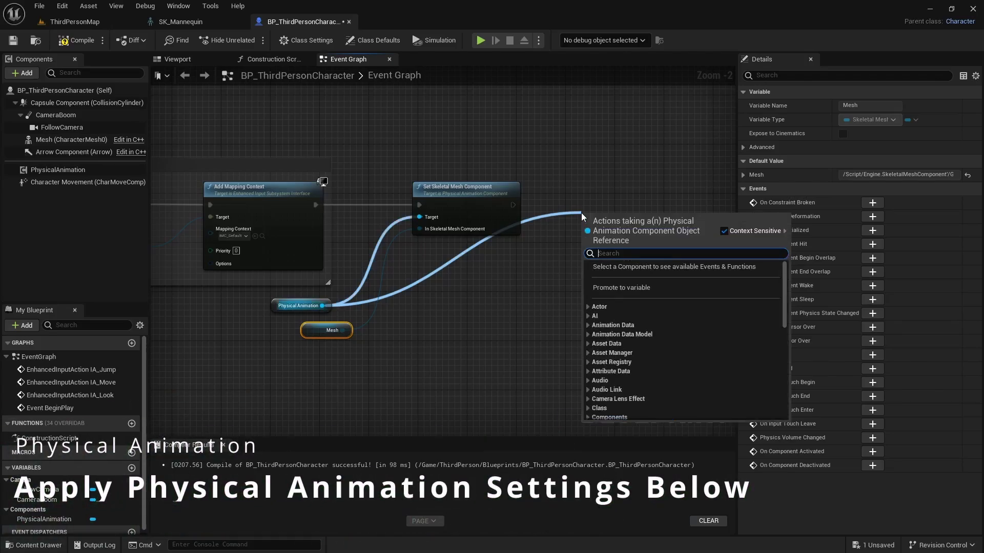
type("apply physical an")
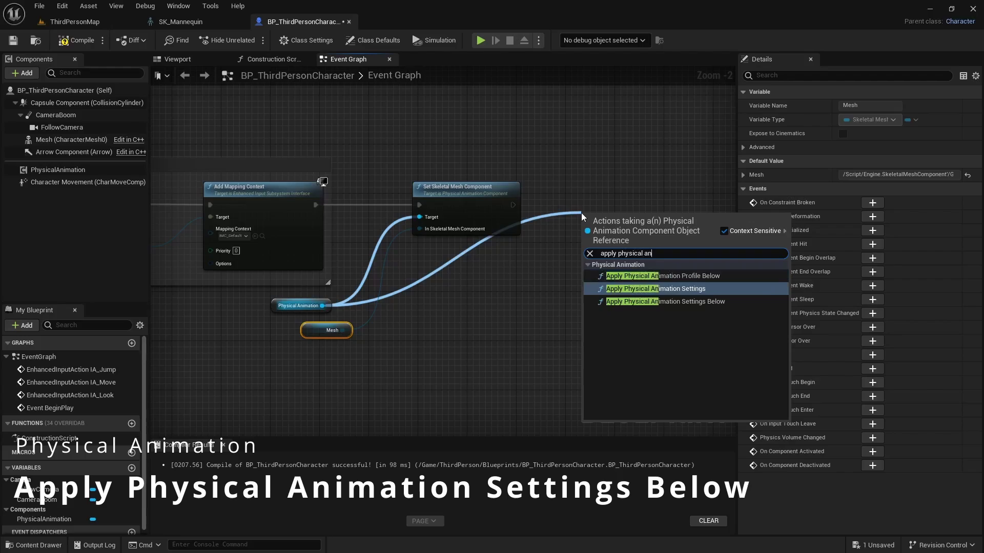
left_click(720, 302)
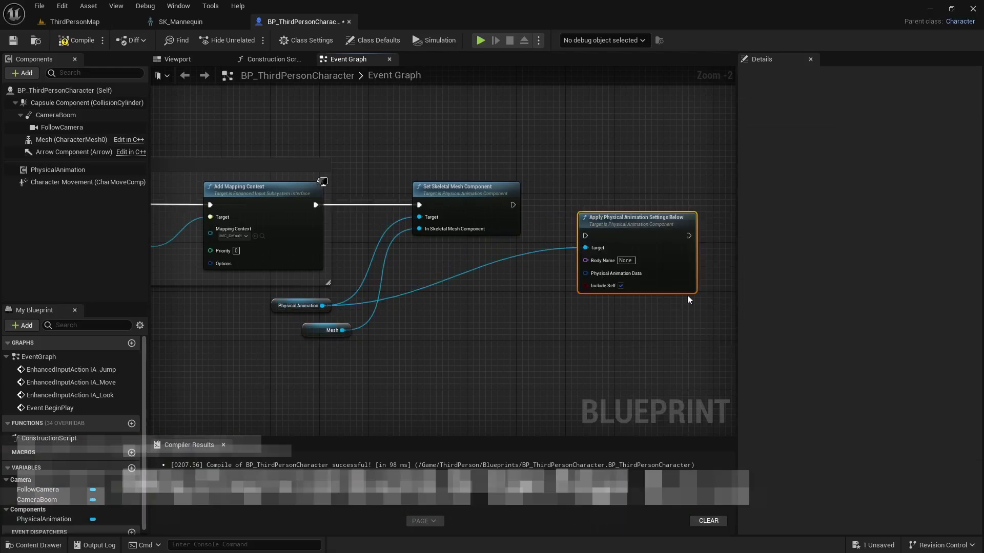
left_click_drag(643, 221, 624, 191)
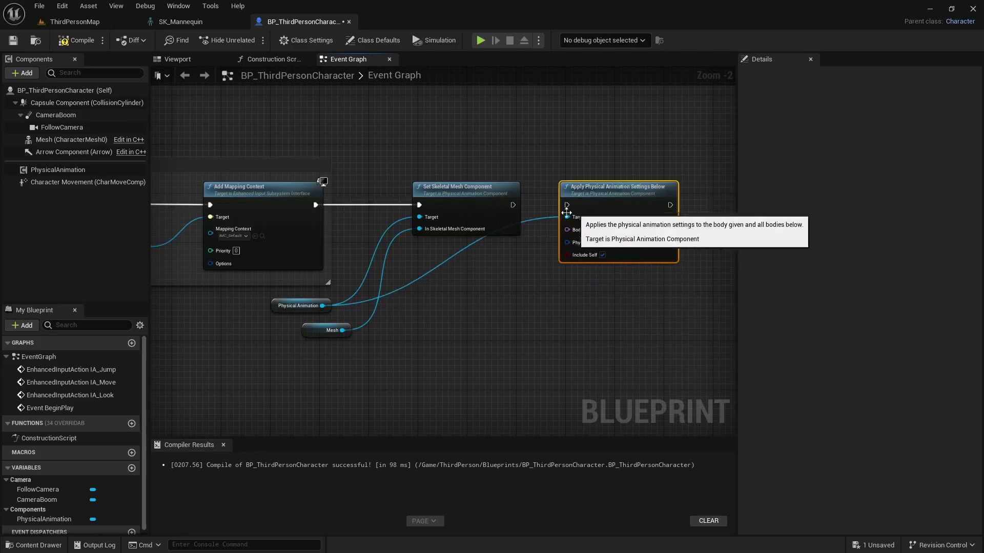
left_click_drag(513, 205, 567, 205)
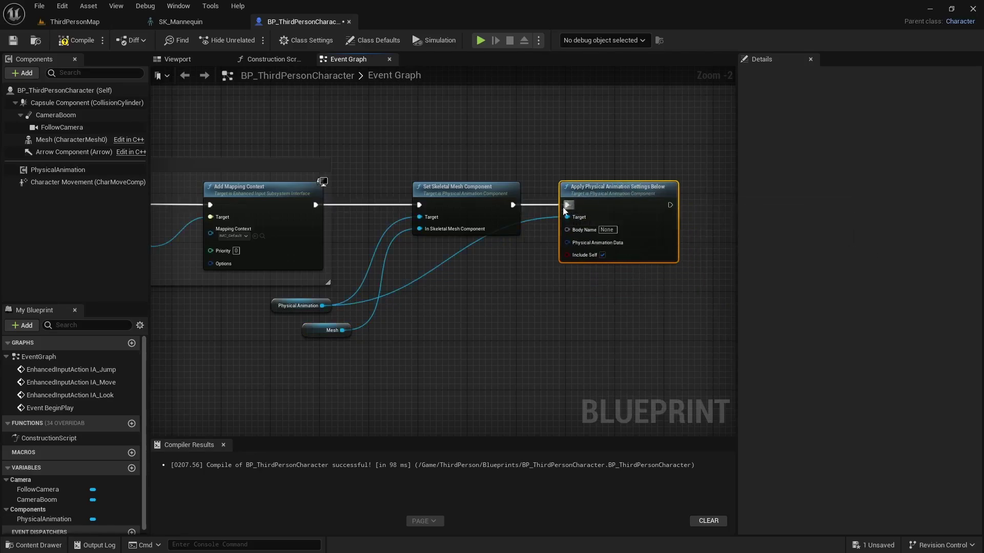
- Reroute the Physical Animation wire below the Set Skeletal Mesh Component node and straighten it
double_click(443, 263)
left_click_drag(444, 263, 507, 314)
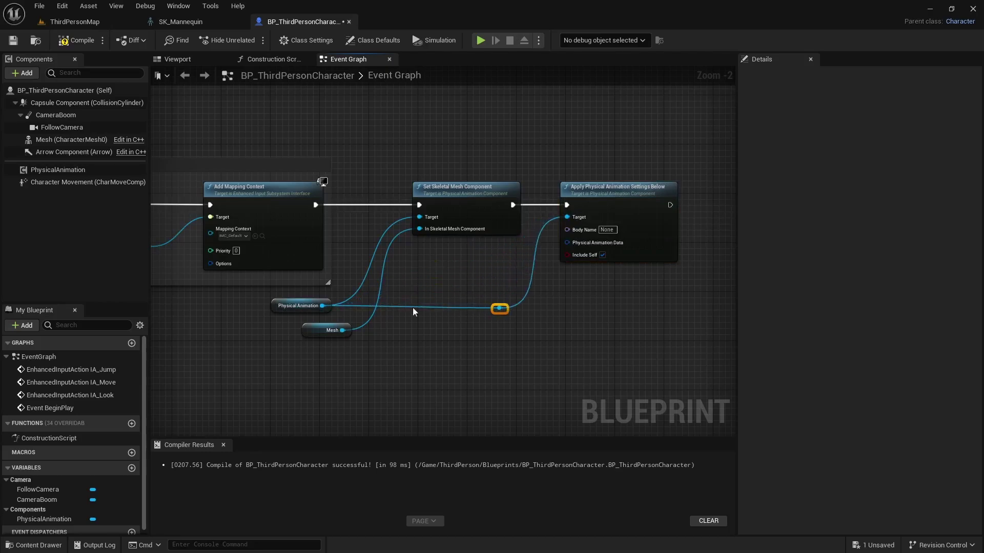
left_click(328, 306)
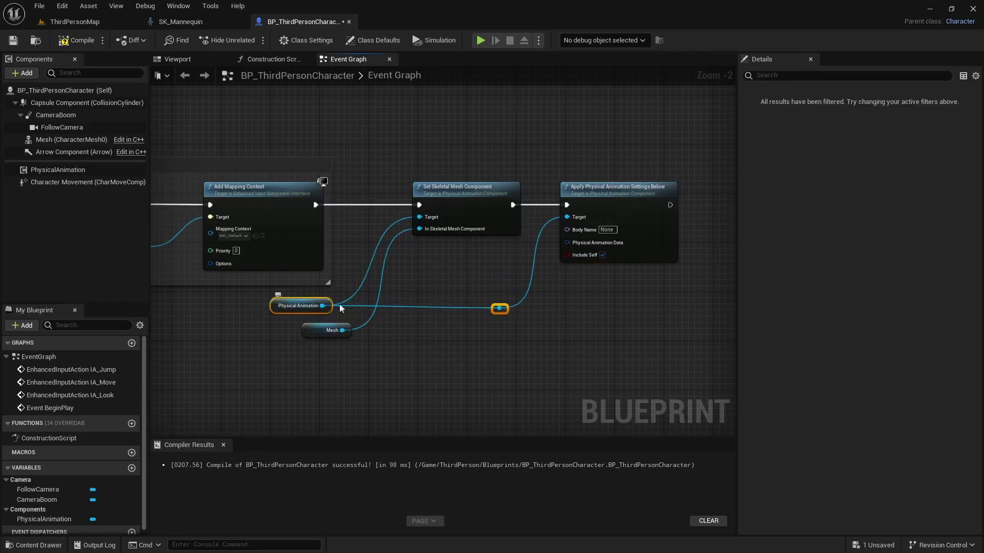
key("q")
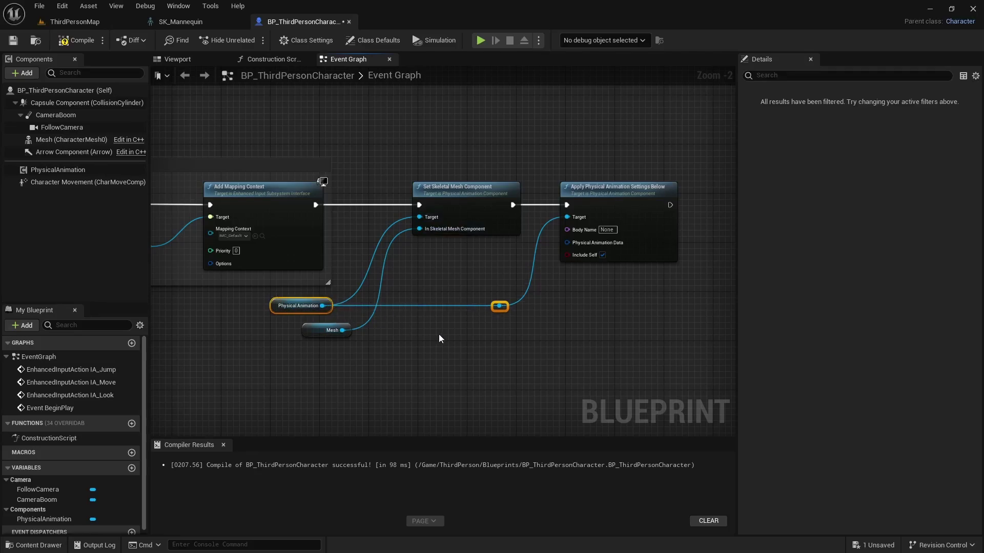
- Promote the Body Name input of Apply Physical Animation Settings Below to a variable named Bone and place its node below the reroute point
right_click(568, 230)
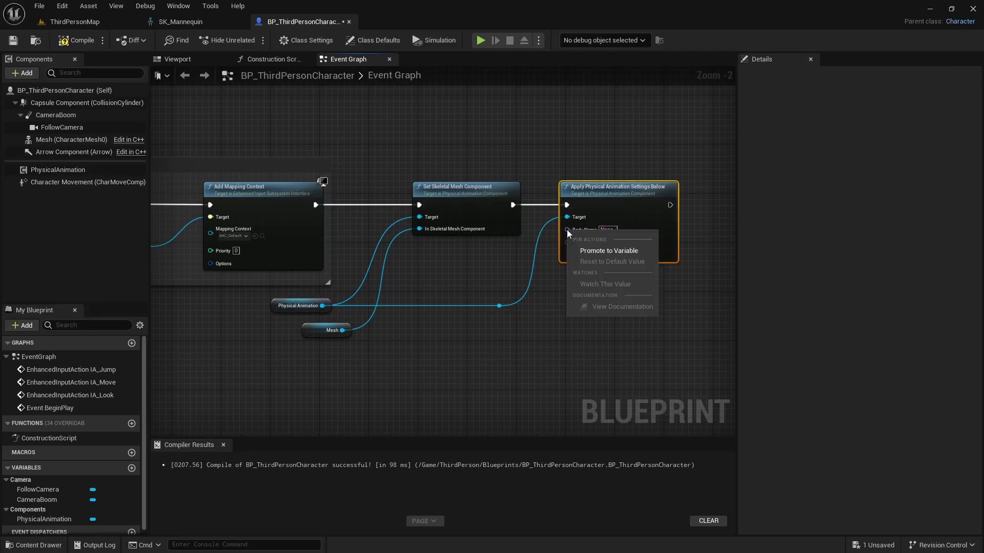
left_click(601, 250)
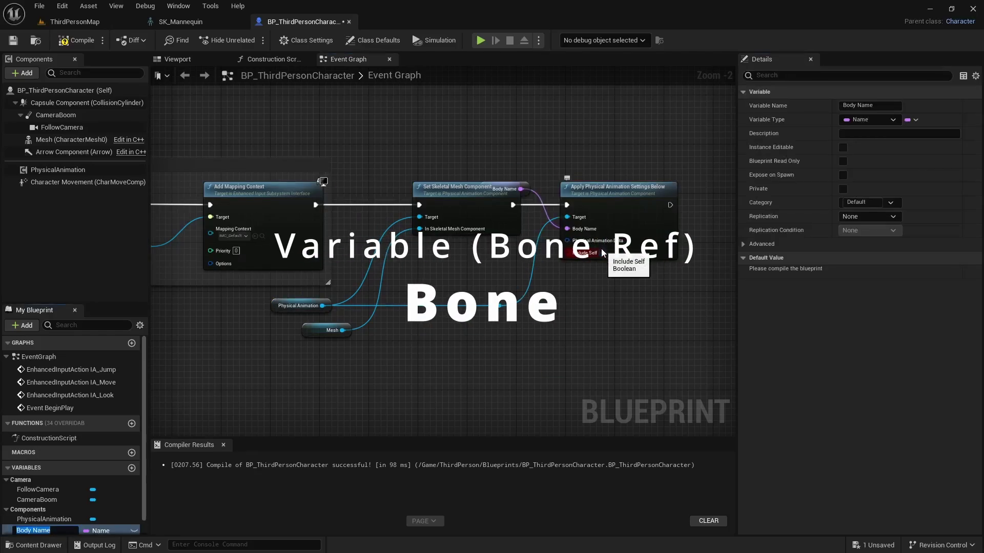
type("Bone")
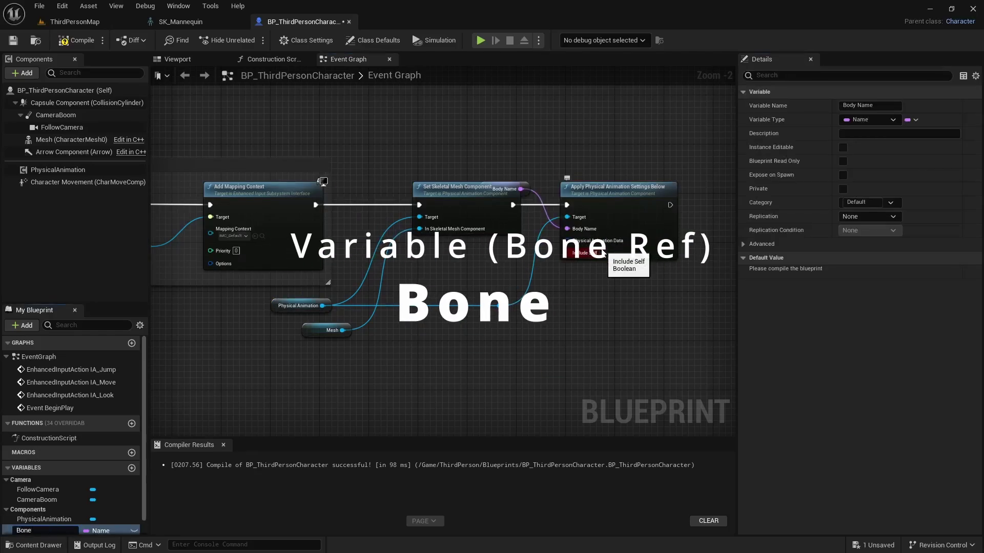
key("Return")
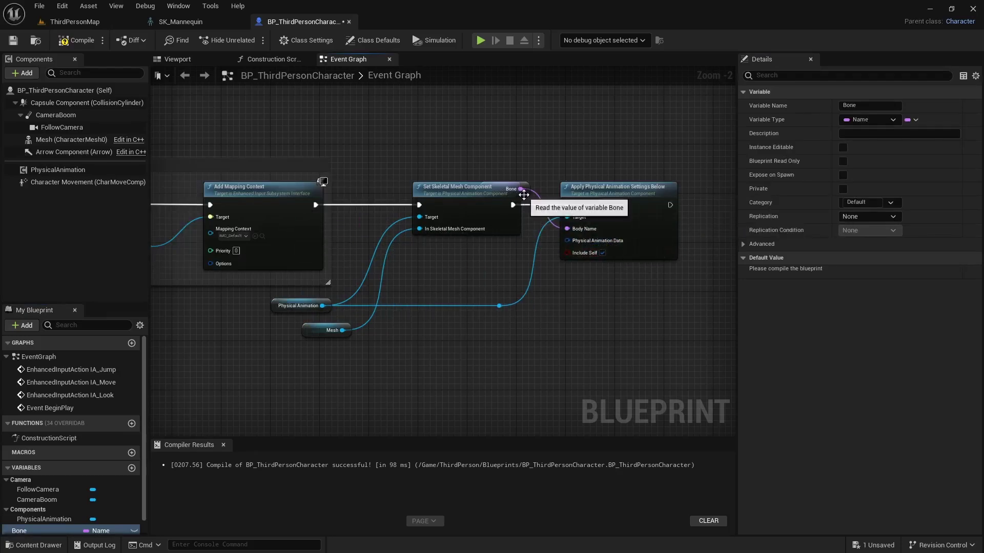
left_click_drag(523, 195, 529, 209)
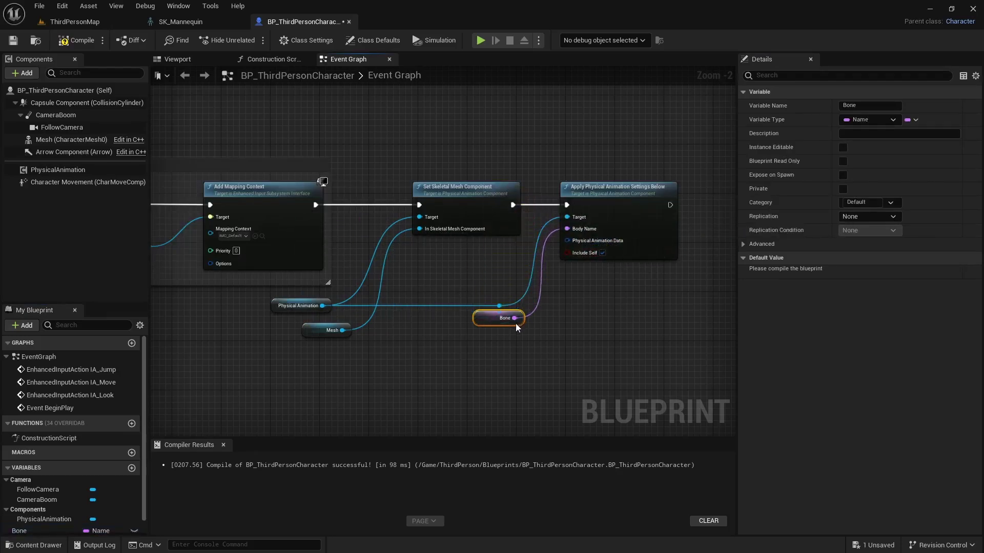
left_click_drag(516, 327, 511, 328)
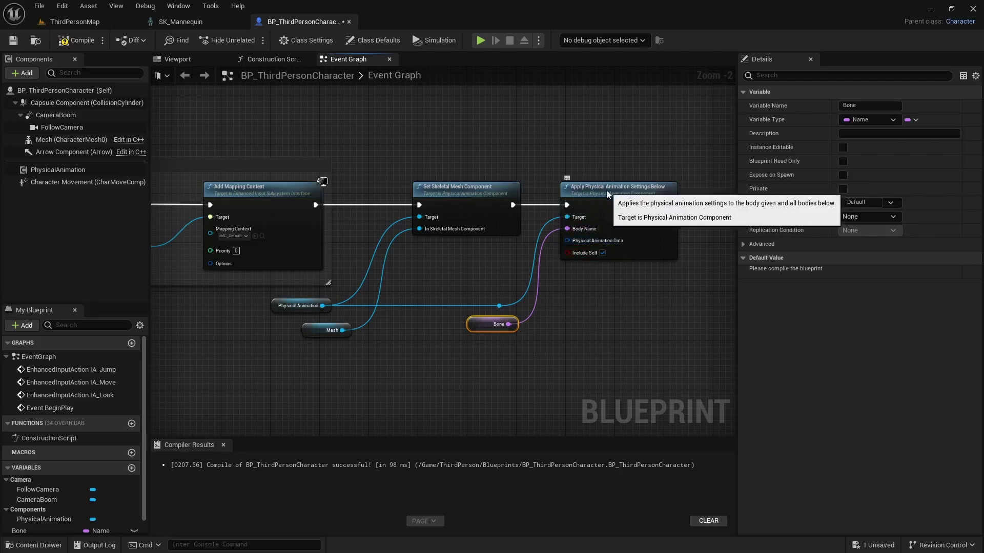
- Feed the Physical Animation Data input from a Make PhysicalAnimationData node and arrange it below the Bone node with the wires tidied
left_click(601, 211)
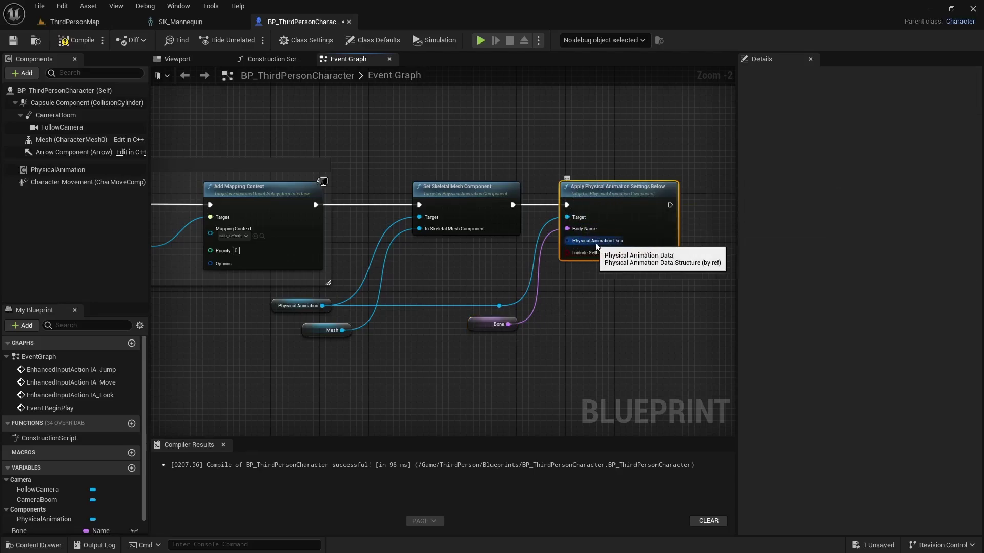
left_click_drag(565, 242, 512, 349)
type("make")
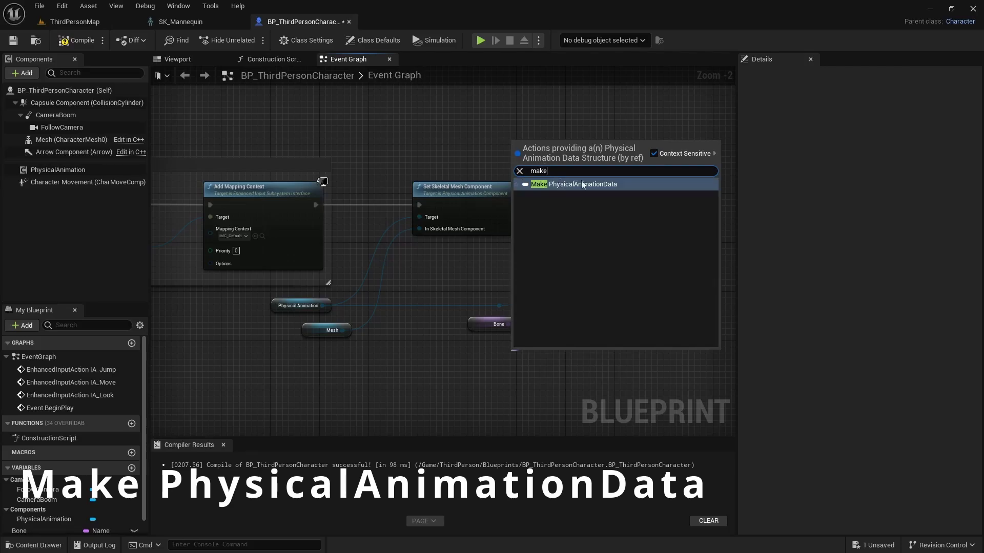
left_click(599, 186)
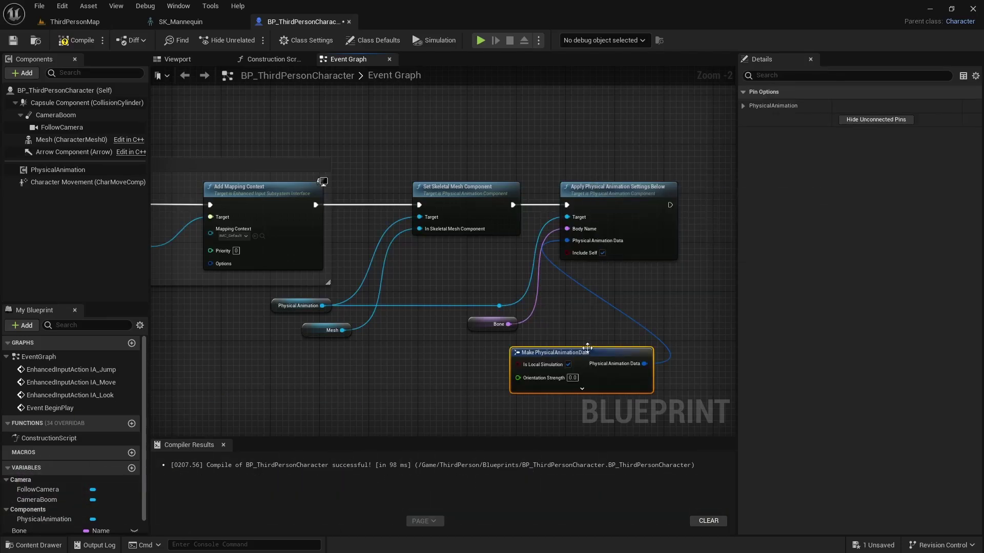
left_click_drag(589, 351, 488, 348)
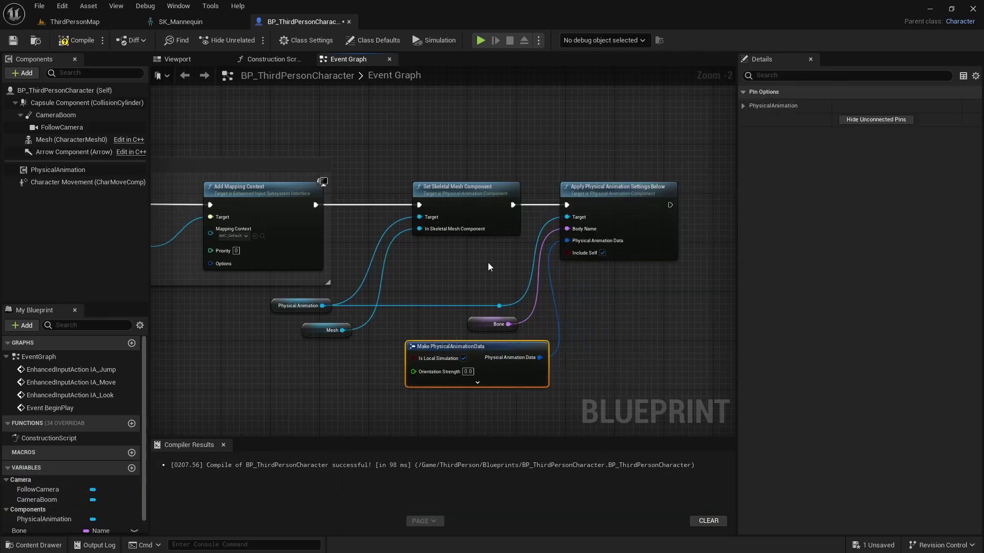
left_click_drag(480, 267, 440, 319)
left_click_drag(508, 350, 476, 350)
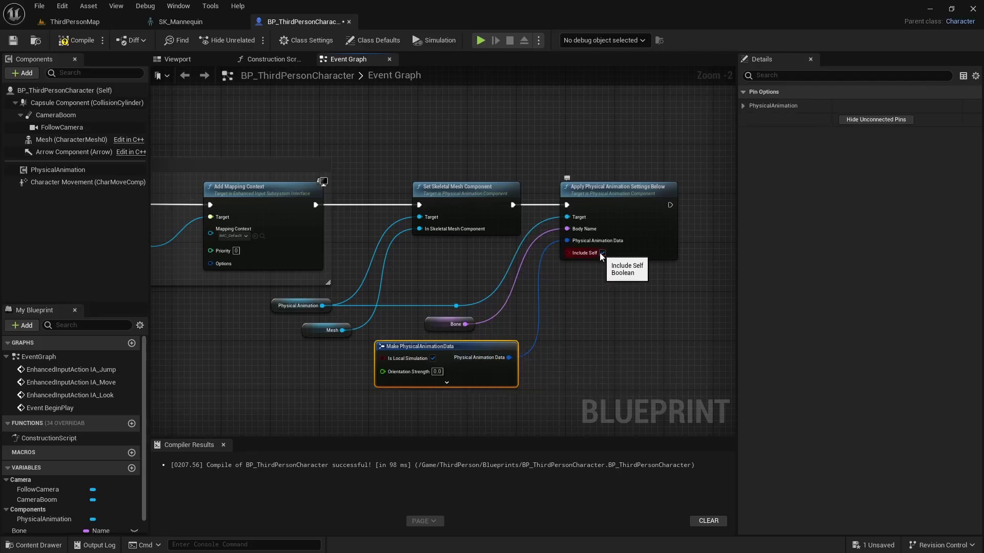
- Add a Set All Bodies Below Simulate Physics node targeting the Mesh and run it after Apply Physical Animation Settings Below
right_click_drag(601, 294, 570, 288)
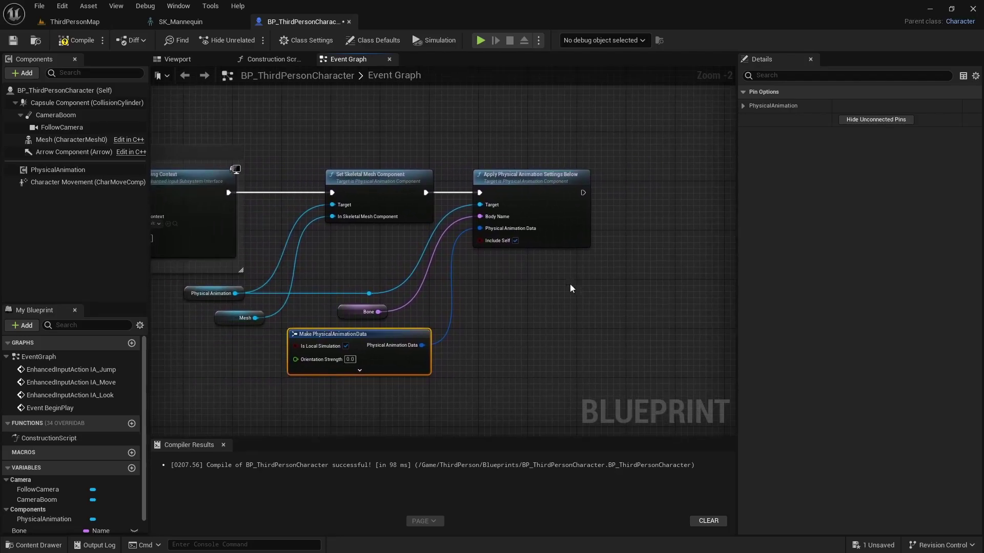
left_click_drag(257, 321, 632, 207)
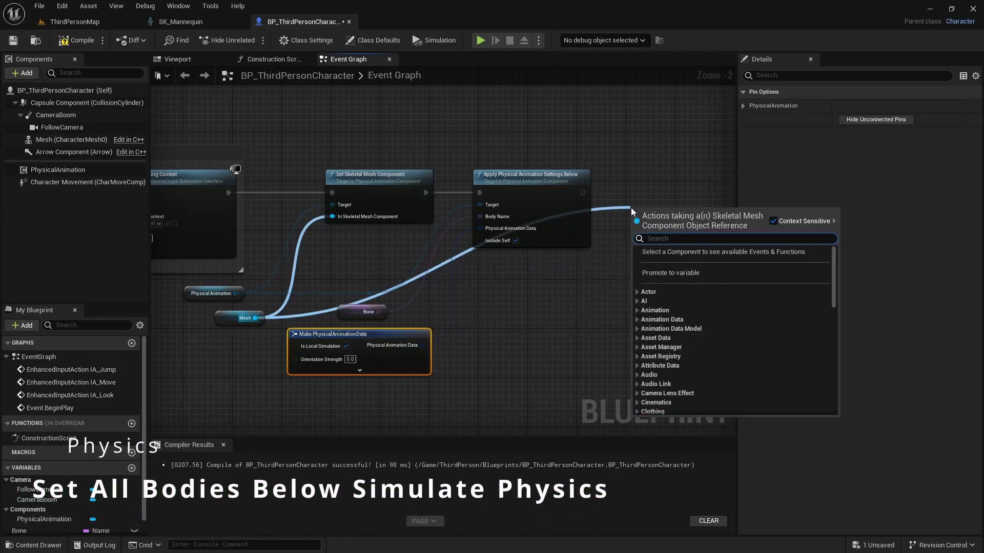
type("set all bodies b")
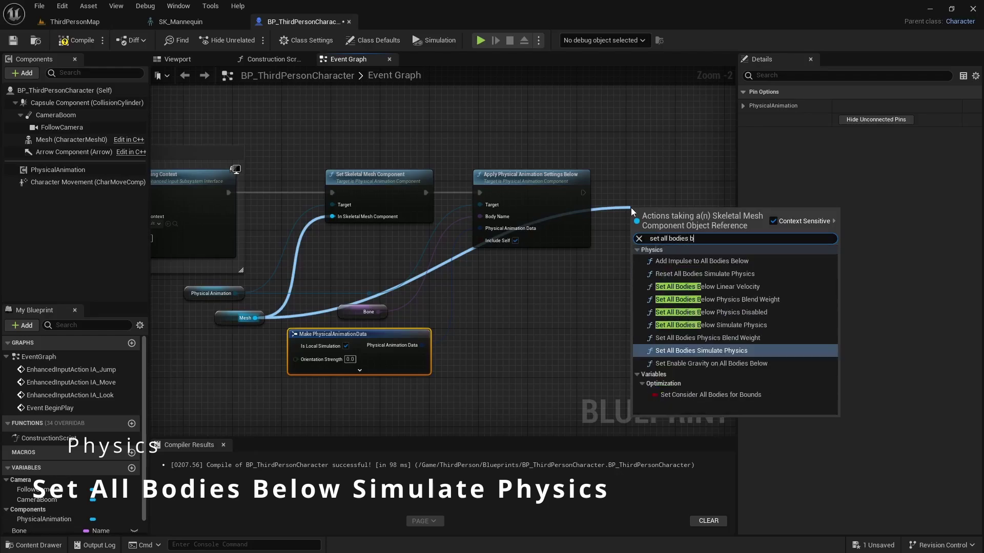
type("elow si")
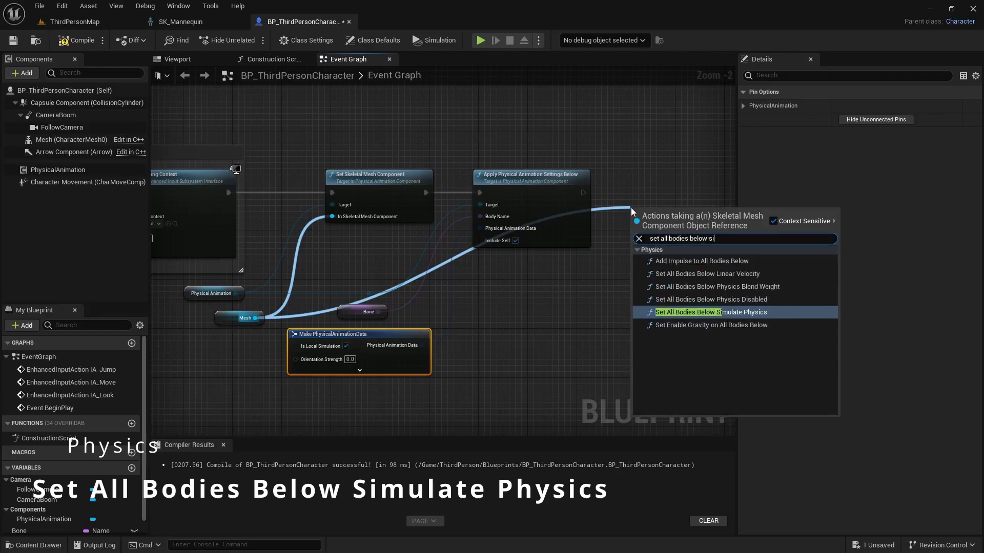
left_click(718, 314)
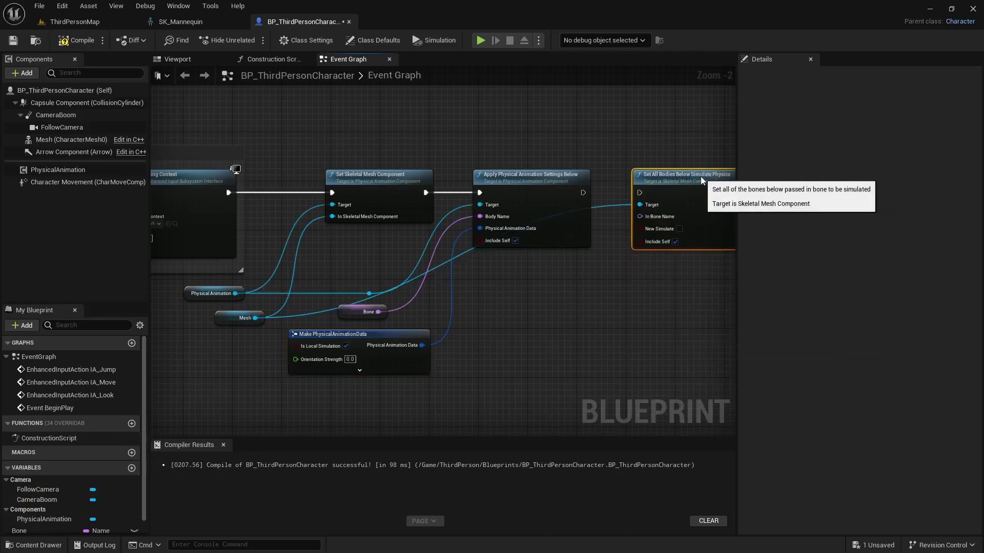
left_click_drag(583, 193, 673, 173)
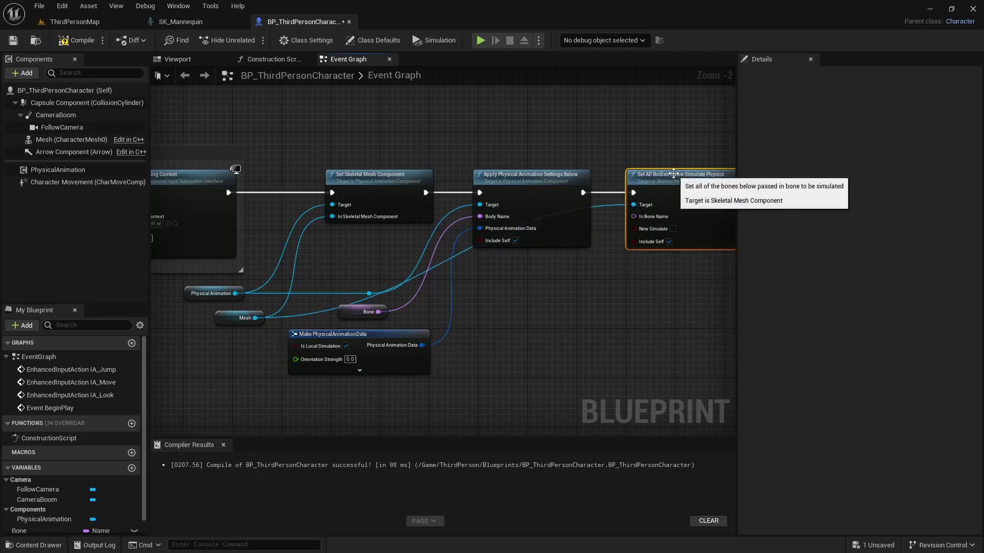
- Reroute the Mesh wire below the nodes and compile with New Simulate enabled and Include Self disabled on Set All Bodies Below Simulate Physics
double_click(461, 252)
left_click_drag(461, 252, 584, 329)
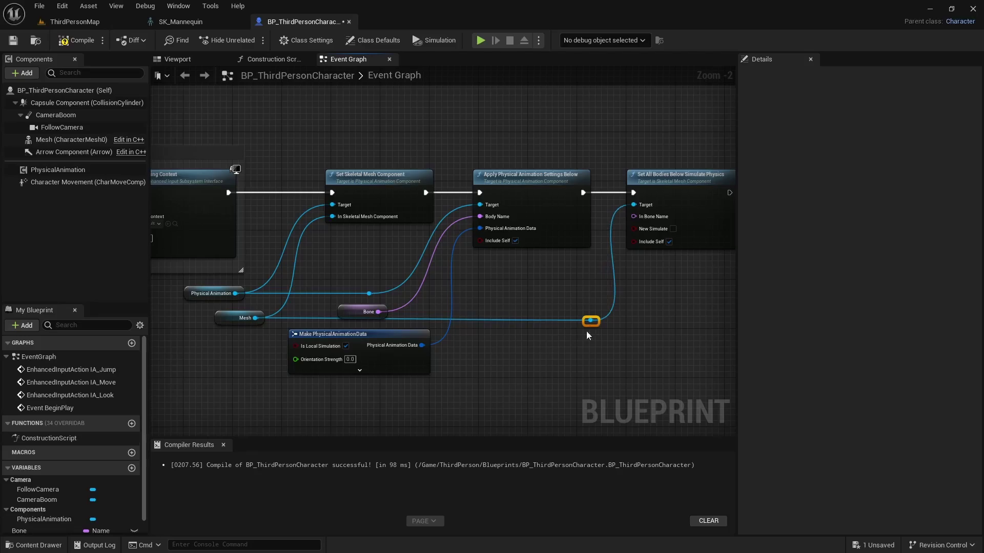
scroll(625, 339, "up", 2)
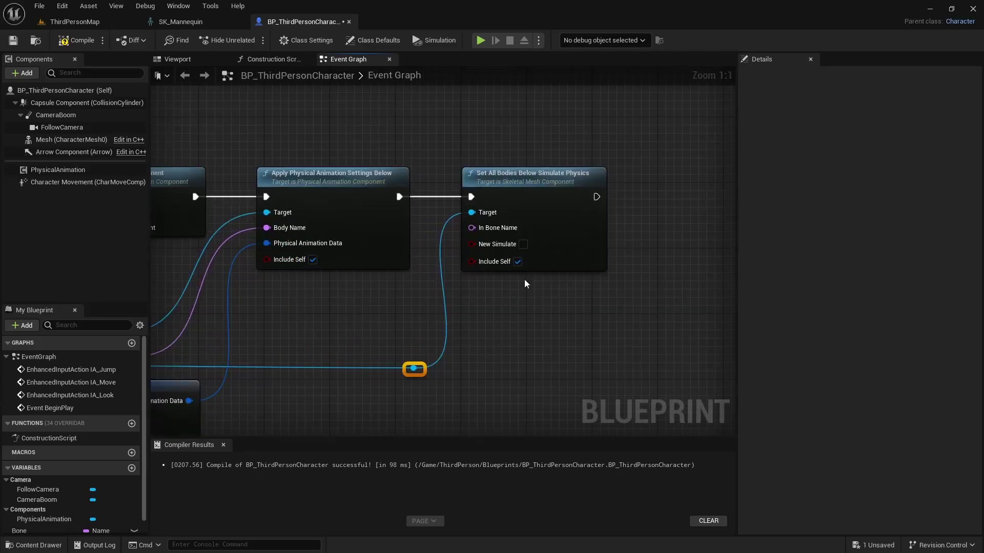
left_click(523, 245)
left_click(518, 262)
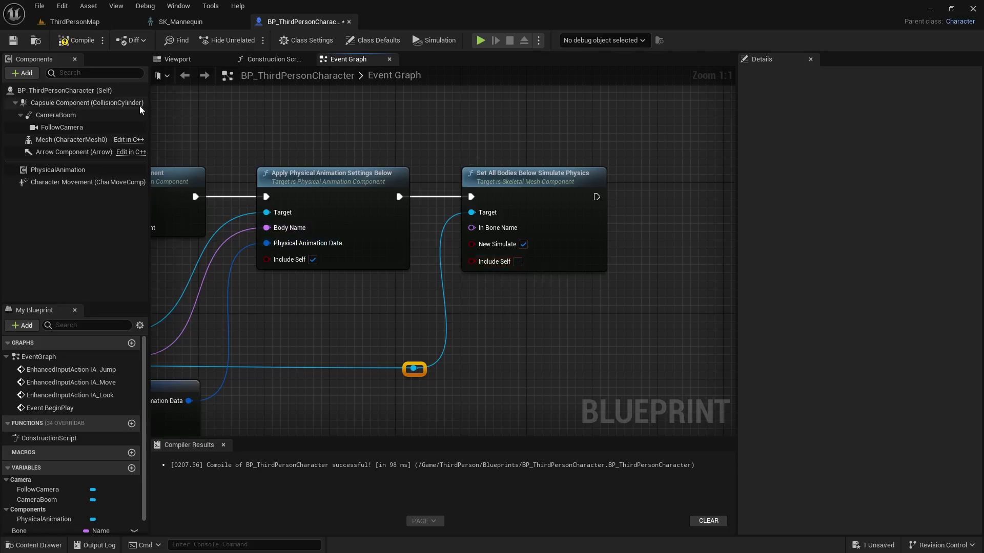
left_click(77, 40)
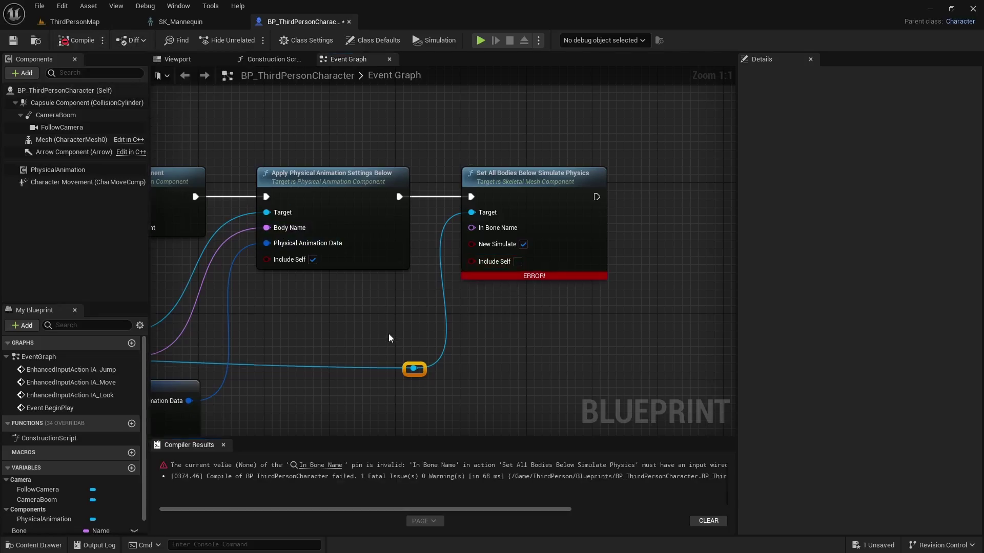
- Connect the Bone variable to the In Bone Name input and reroute its wire straight, just above the Mesh wire
scroll(388, 333, "down", 2)
right_click_drag(437, 319, 496, 303)
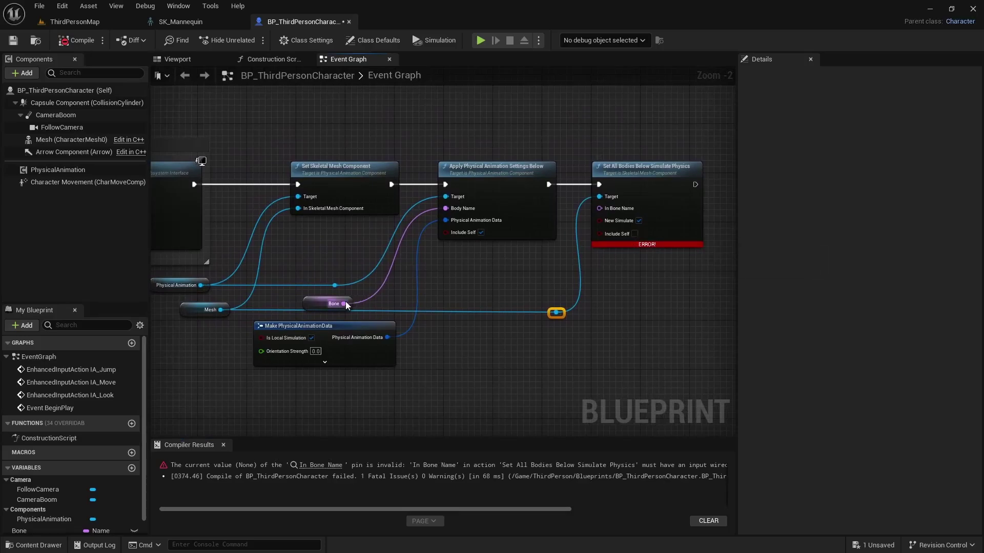
left_click_drag(346, 302, 598, 208)
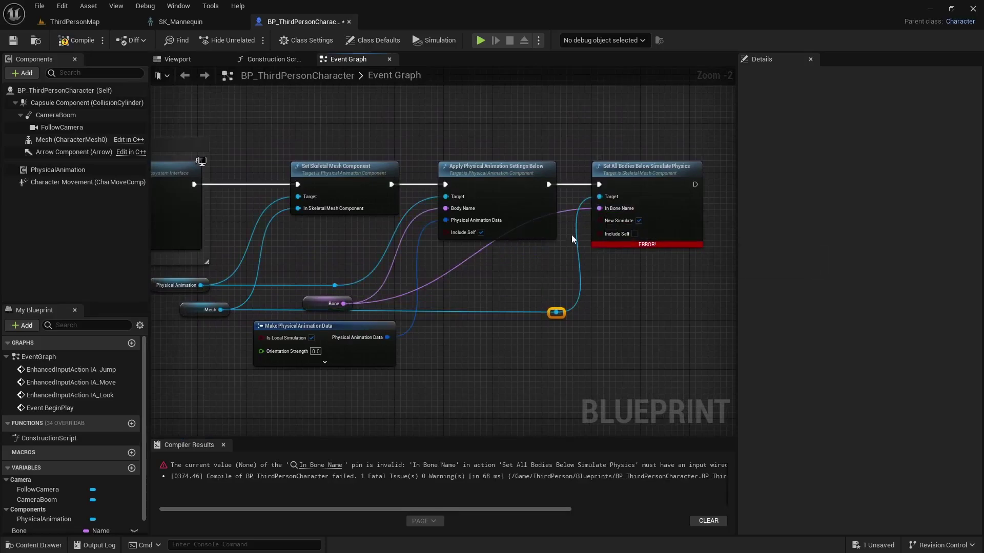
double_click(455, 266)
left_click_drag(461, 273, 560, 307)
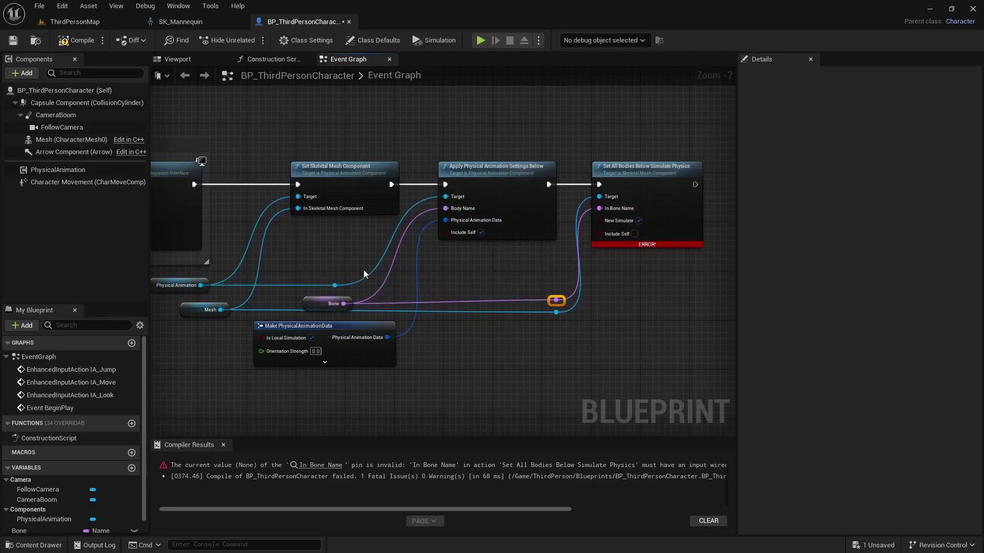
left_click_drag(325, 302, 318, 297)
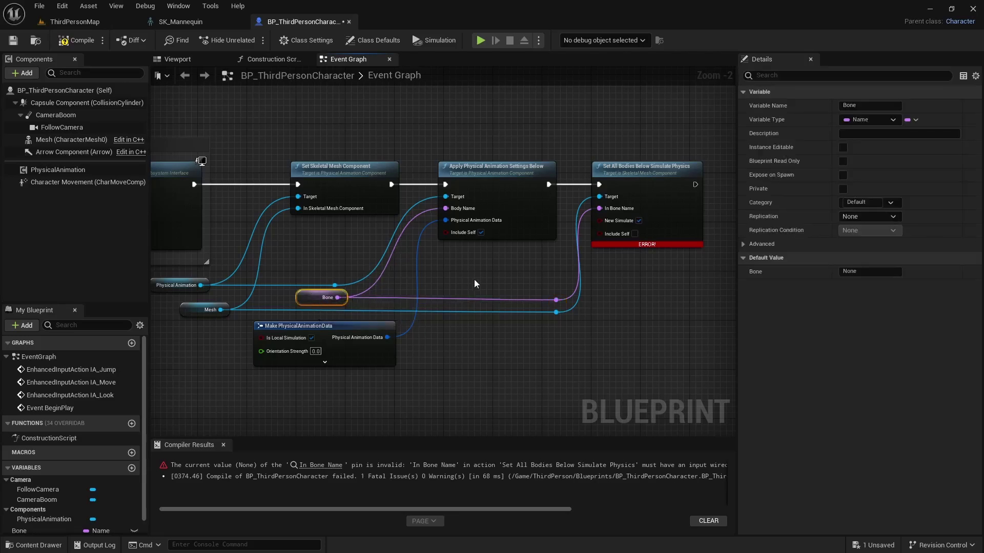
- Compile and save the character blueprint, and run a short play test of the ThirdPersonMap level
left_click(470, 321)
right_click_drag(470, 319, 506, 315)
scroll(505, 316, "down", 1)
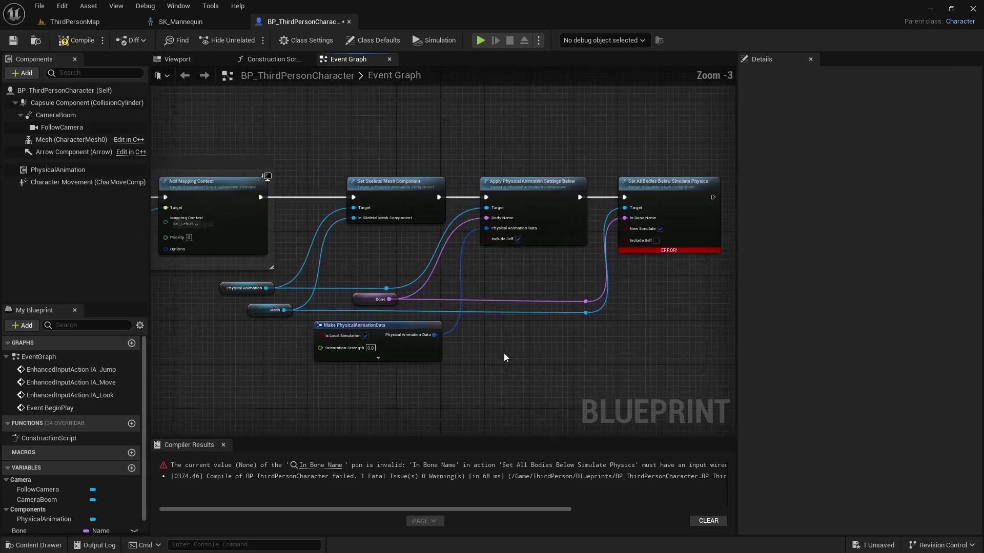
left_click(77, 40)
right_click_drag(495, 381, 467, 357)
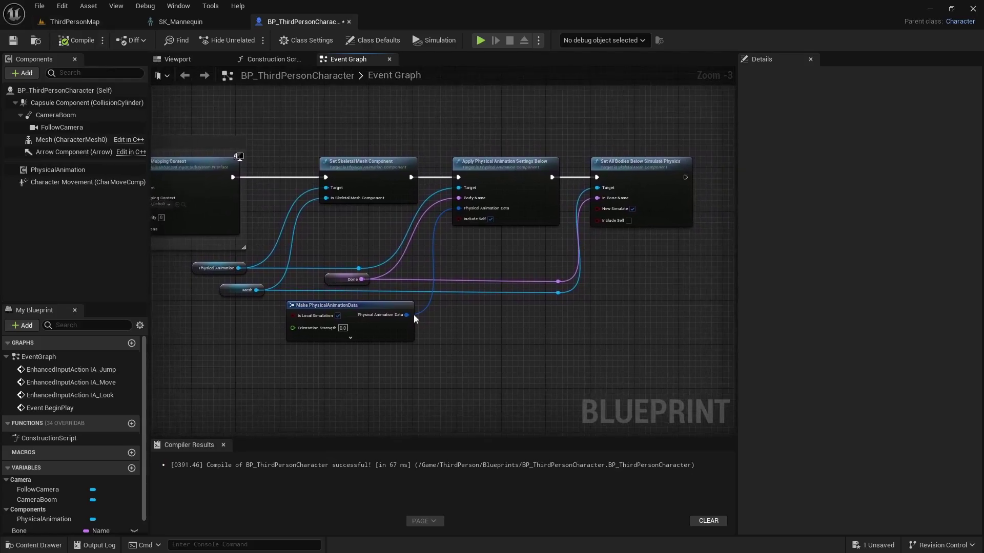
left_click(352, 283)
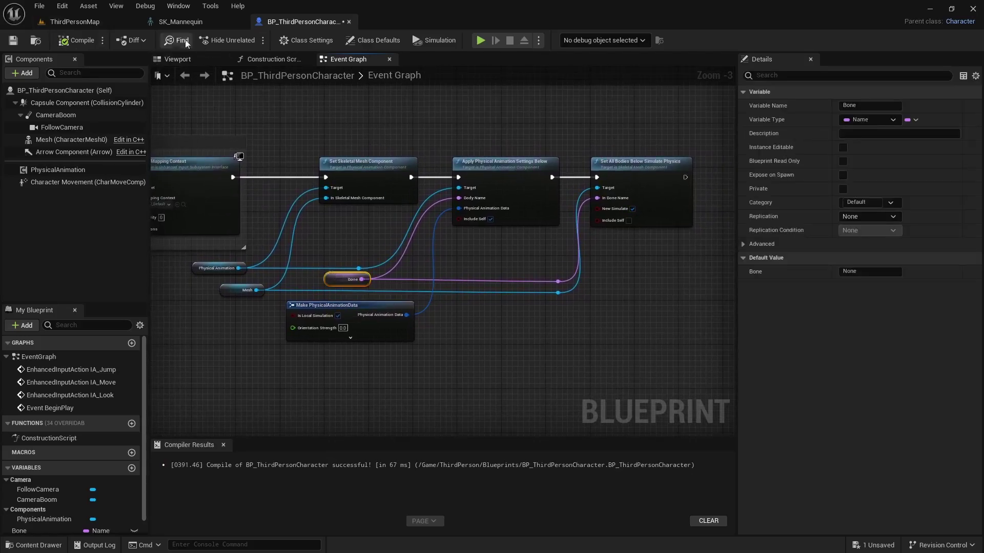
left_click(75, 22)
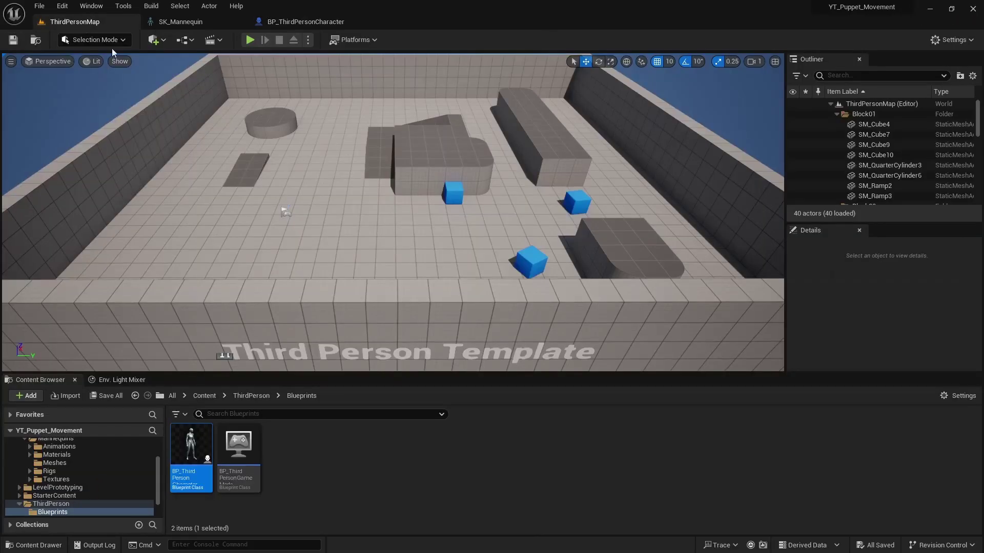
left_click(249, 40)
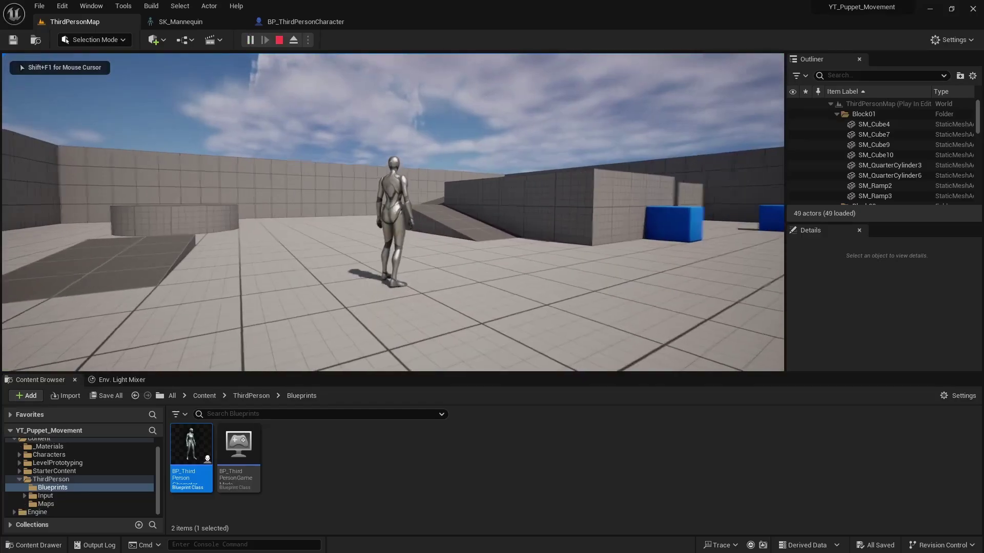
key("Escape")
- Examine the SK_Mannequin skeleton tree and select the pelvis bone to check its name
left_click(302, 21)
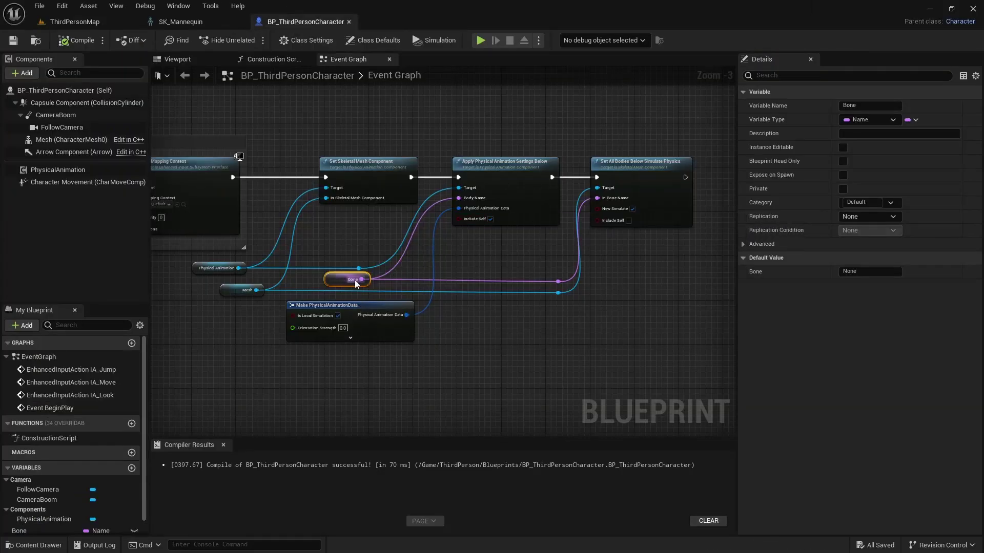
left_click(186, 24)
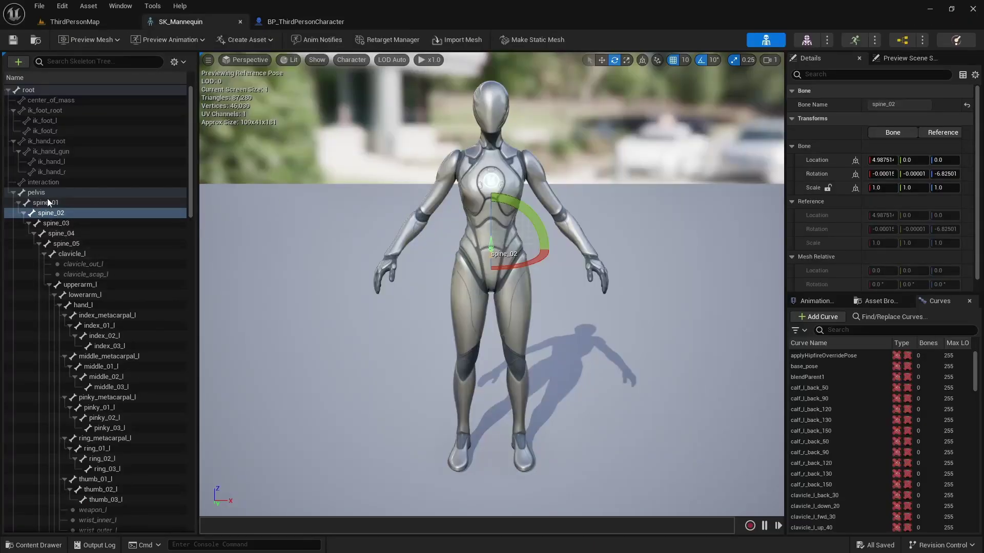
left_click(69, 194)
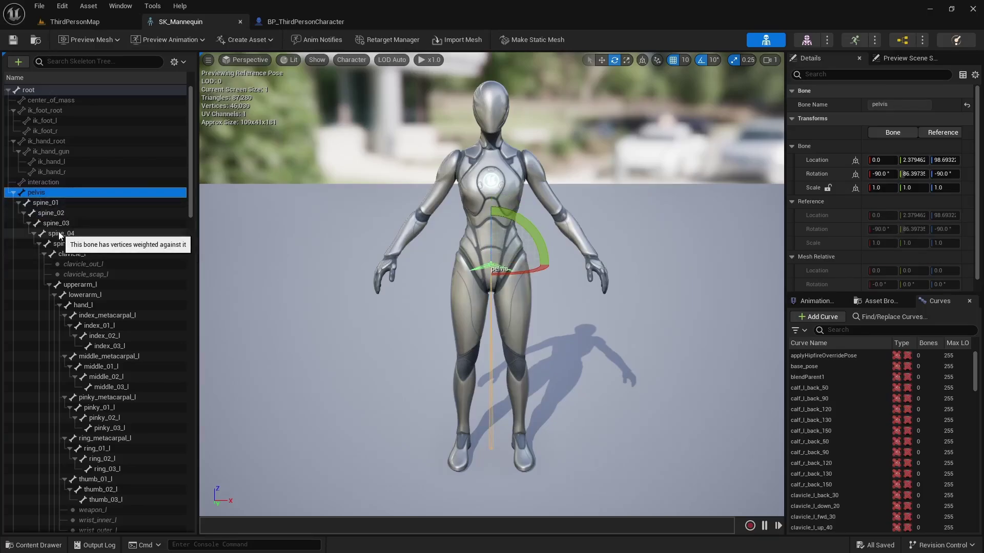
right_click(60, 235)
left_click(59, 193)
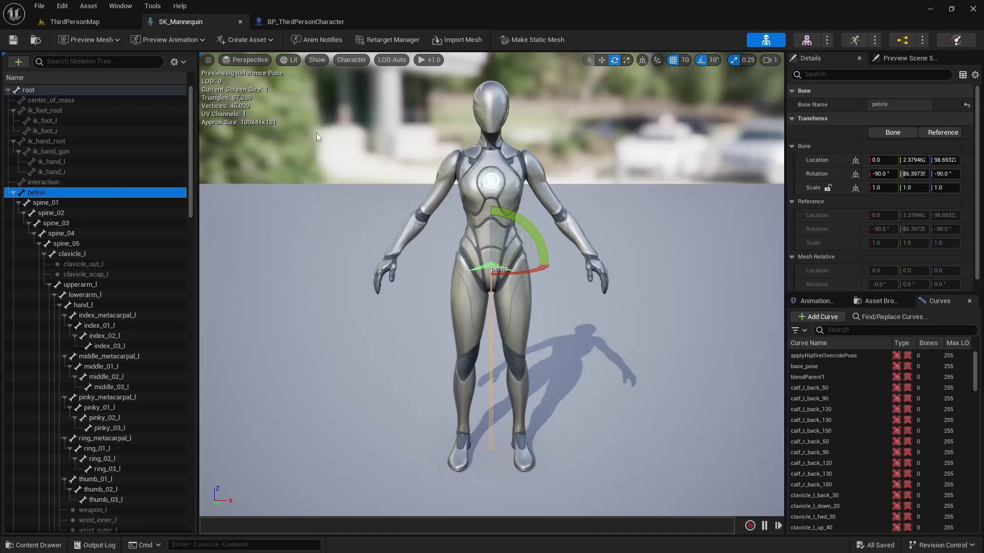
- Set the Bone variable's default value to pelvis in BP_ThirdPersonCharacter, and compile and save the blueprint
left_click(306, 21)
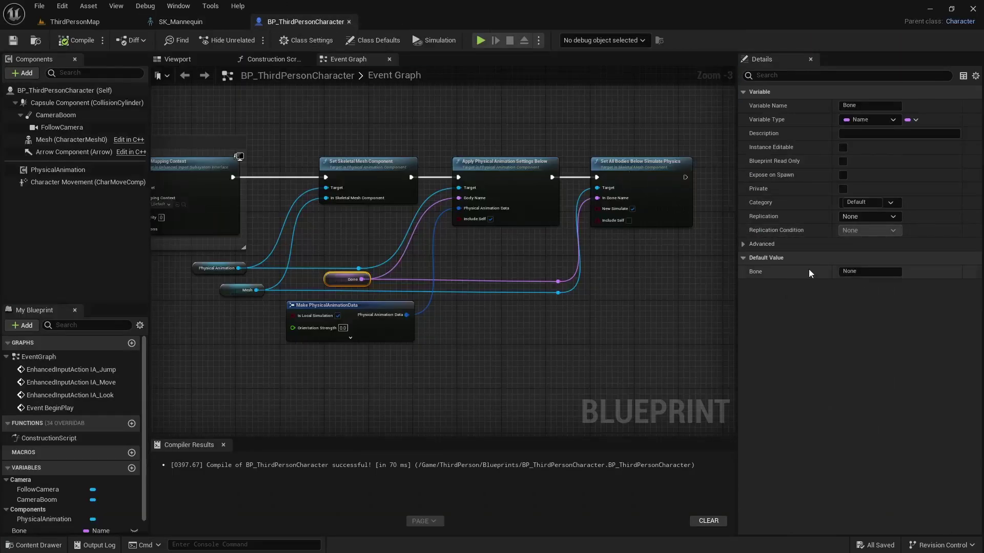
left_click(874, 272)
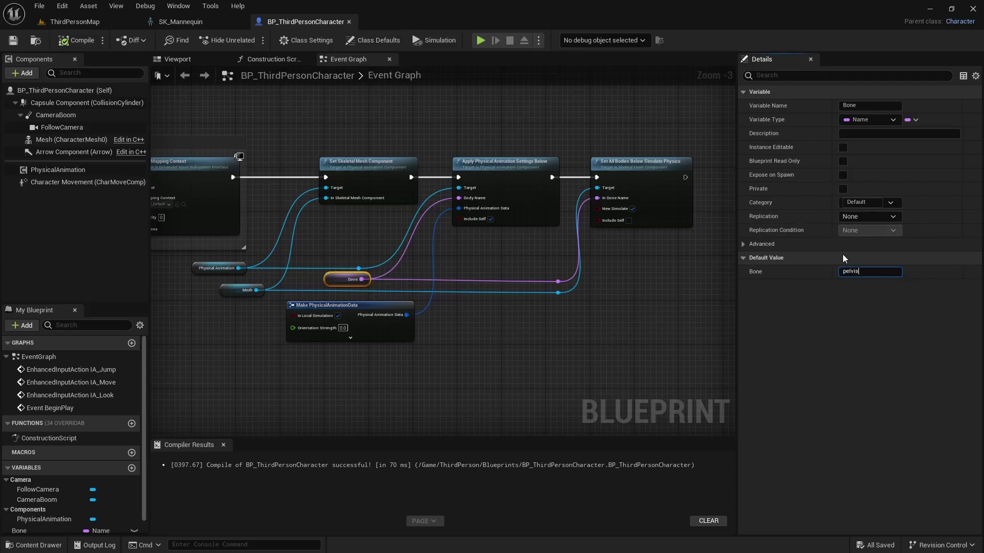
left_click(77, 40)
left_click(13, 40)
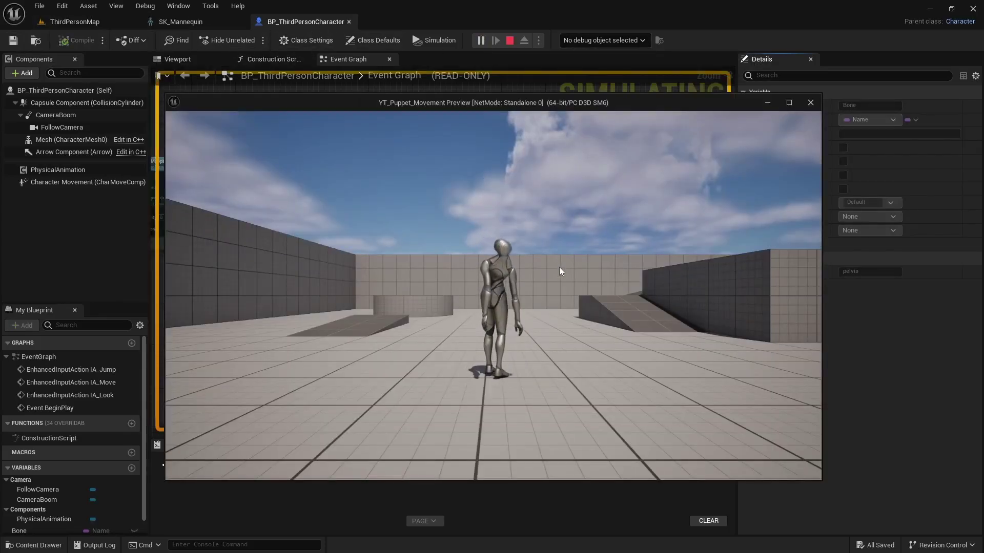
- Play-test the character's puppet movement by standing, running and jumping around the level, and end the preview
left_click(559, 268)
key("w")
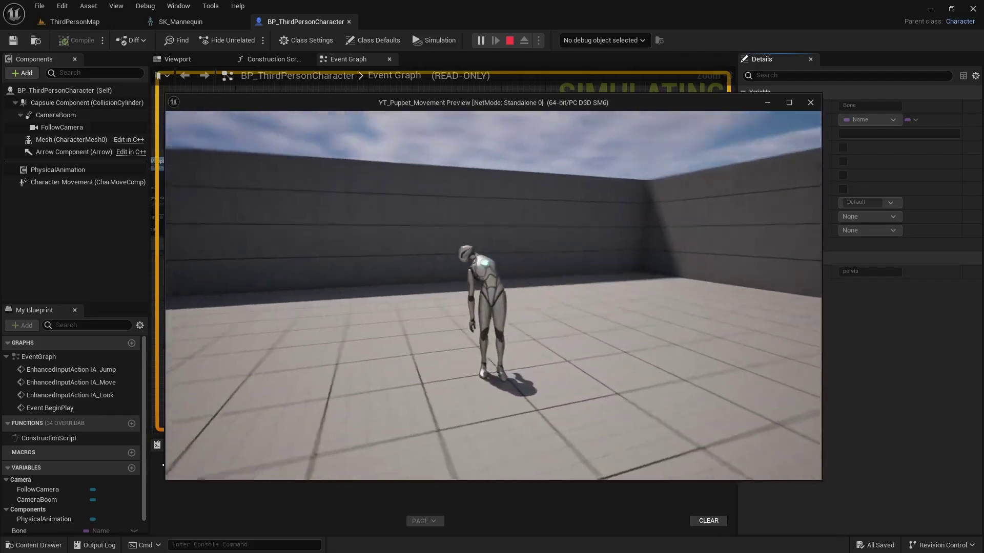
key("w")
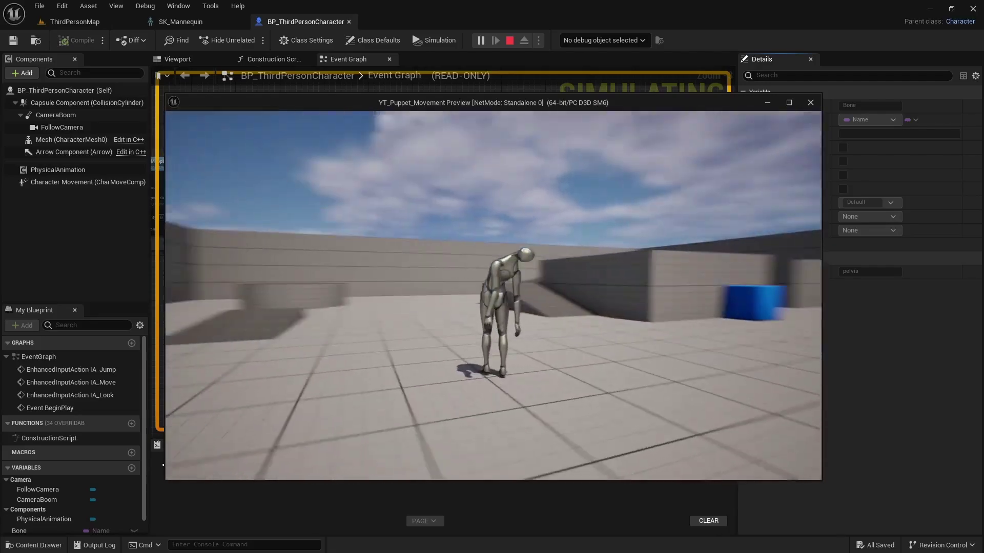
key("w")
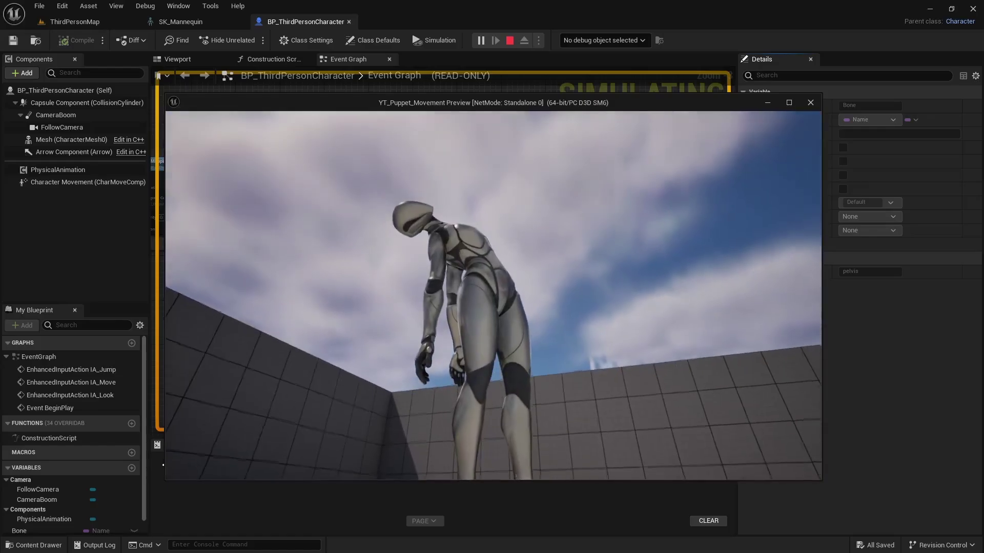
key("w")
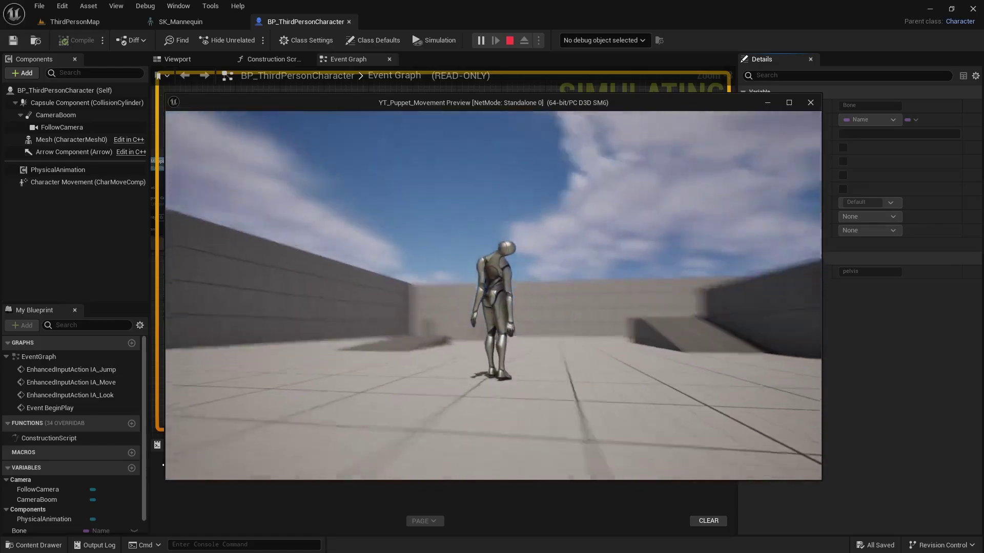
key("w")
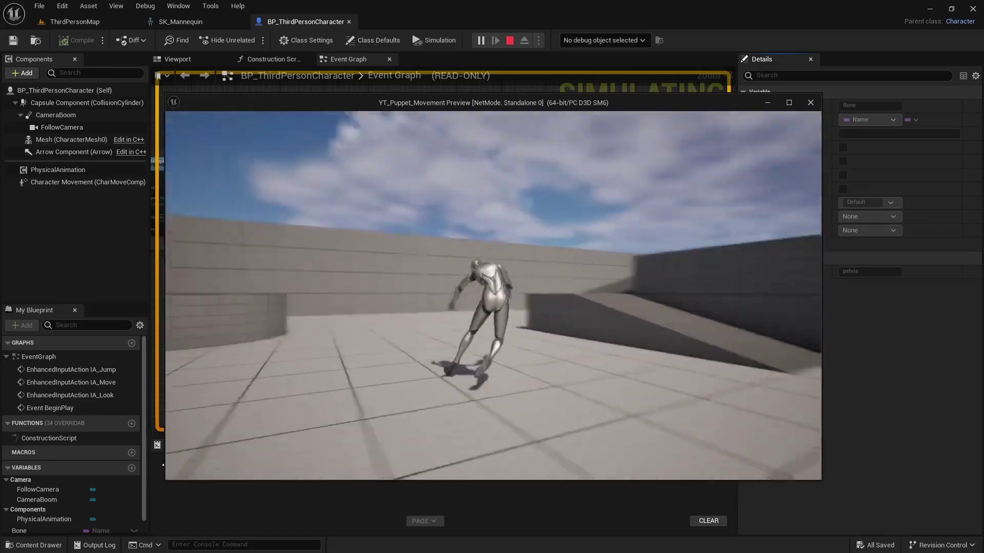
key("w")
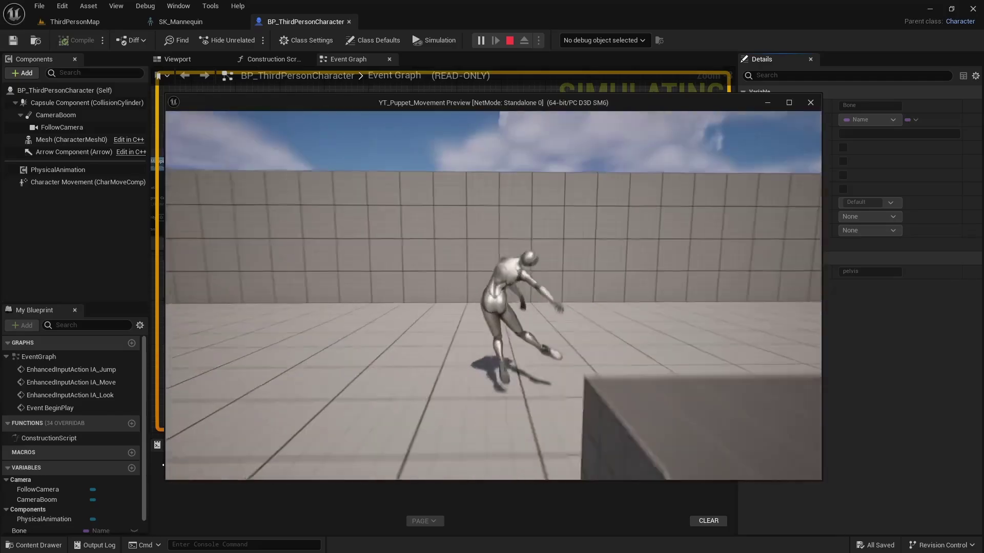
key("w")
key("space")
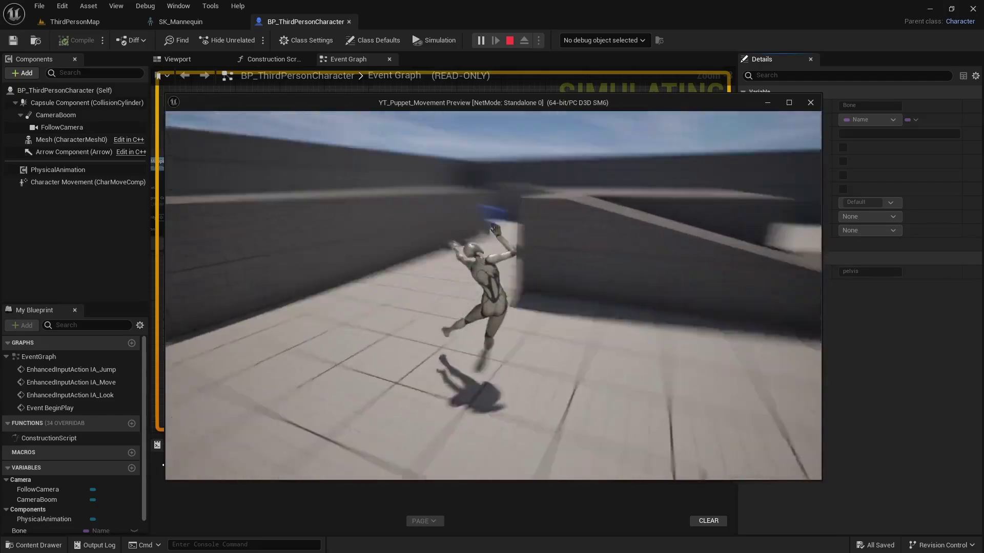
key("w")
key("w")
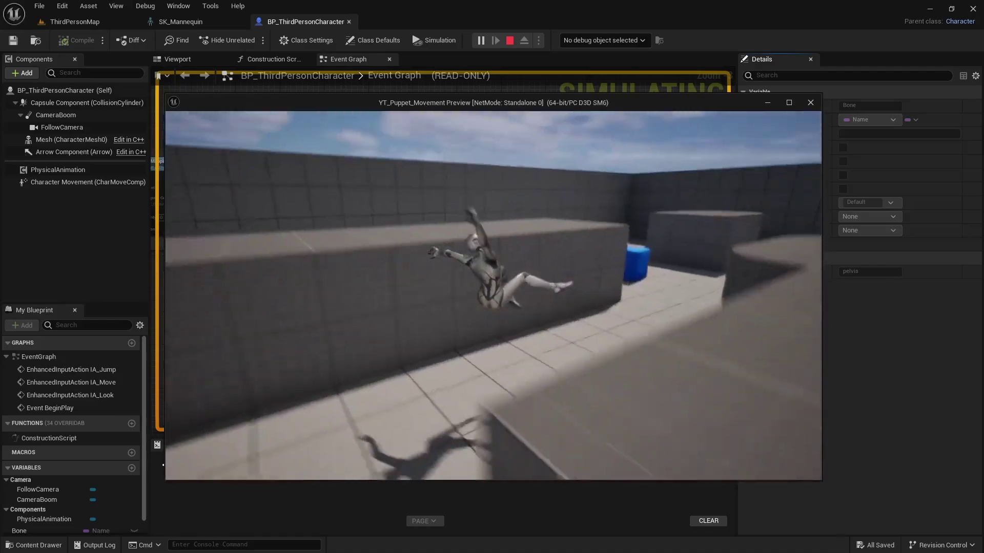
key("space")
key("w")
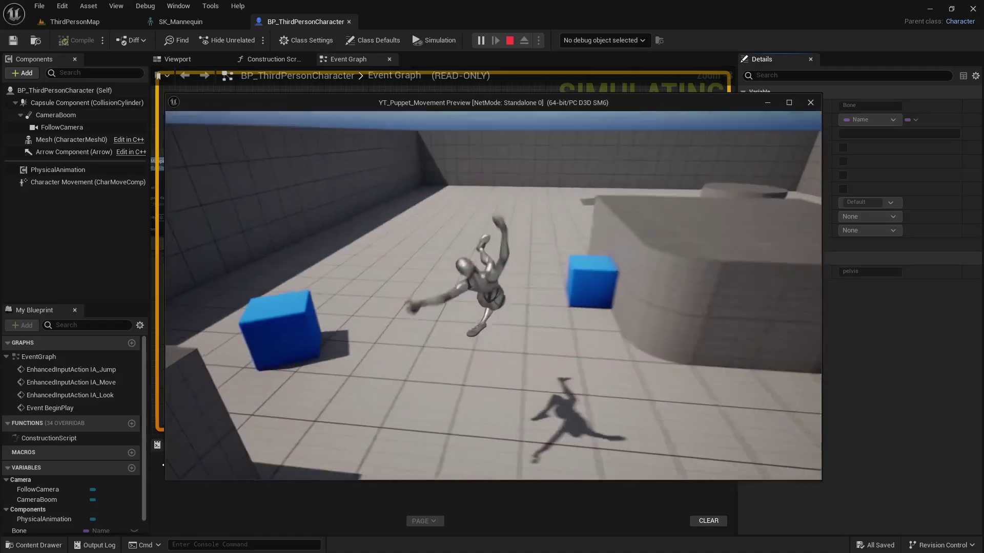
key("space")
key("w")
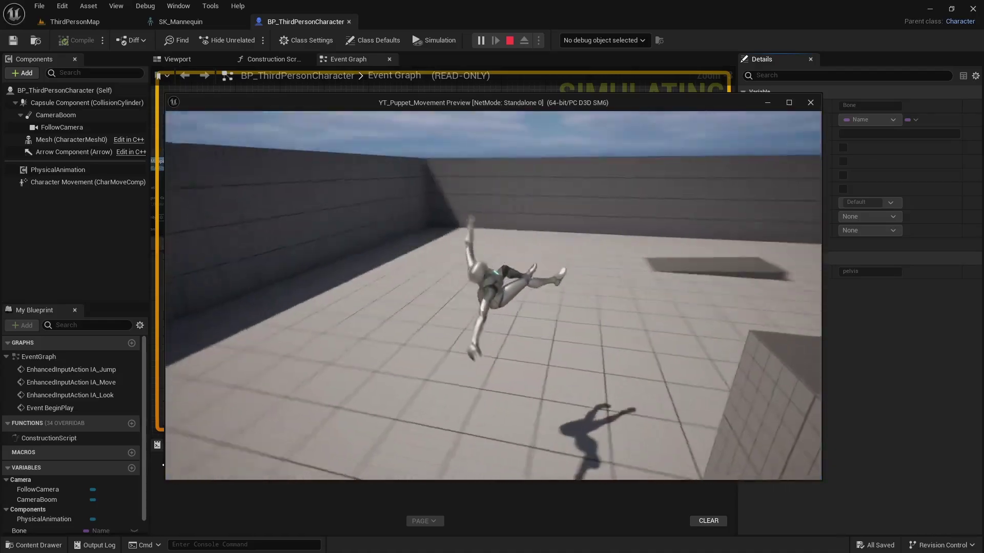
key("space")
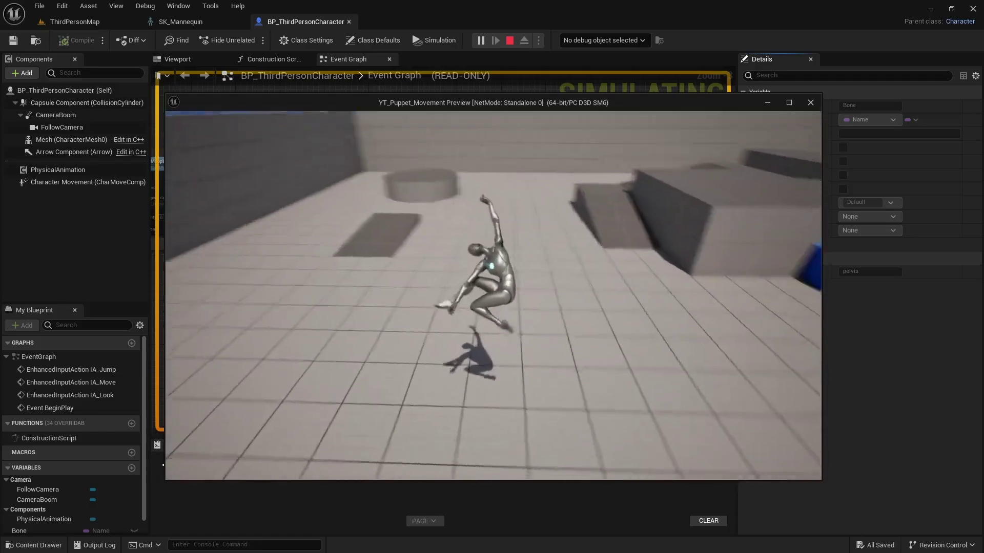
key("Escape")
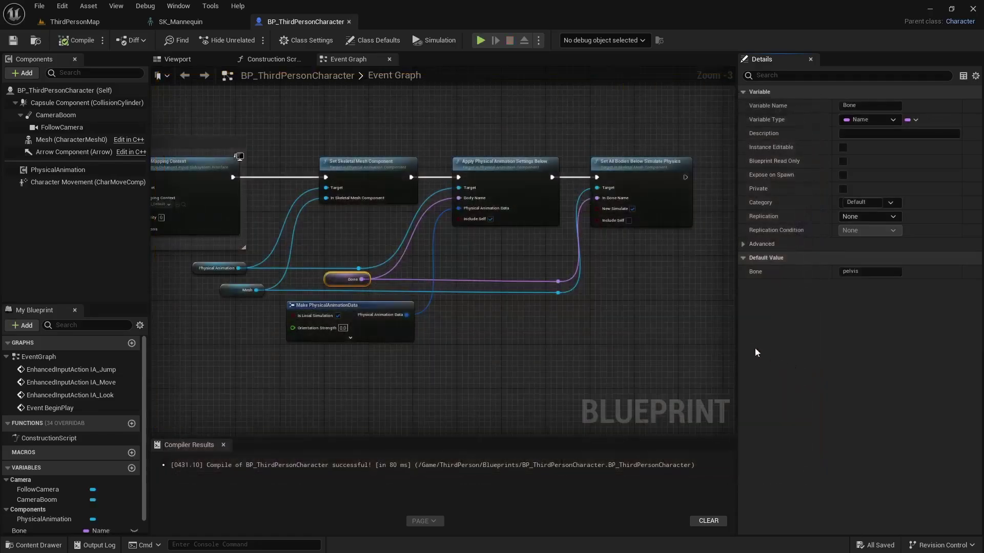
- Set the Orientation Strength of the Make PhysicalAnimationData node to 100
right_click(376, 260)
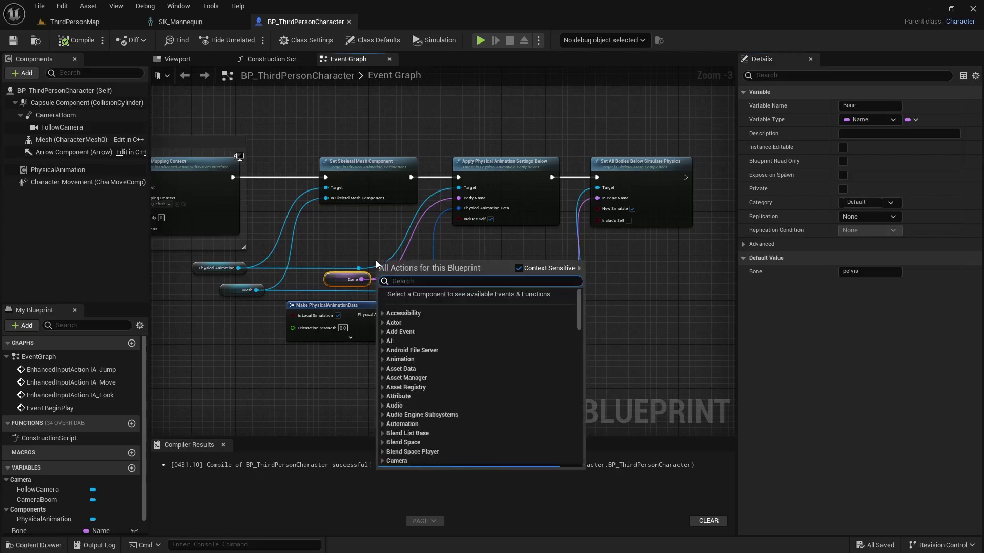
left_click(231, 364)
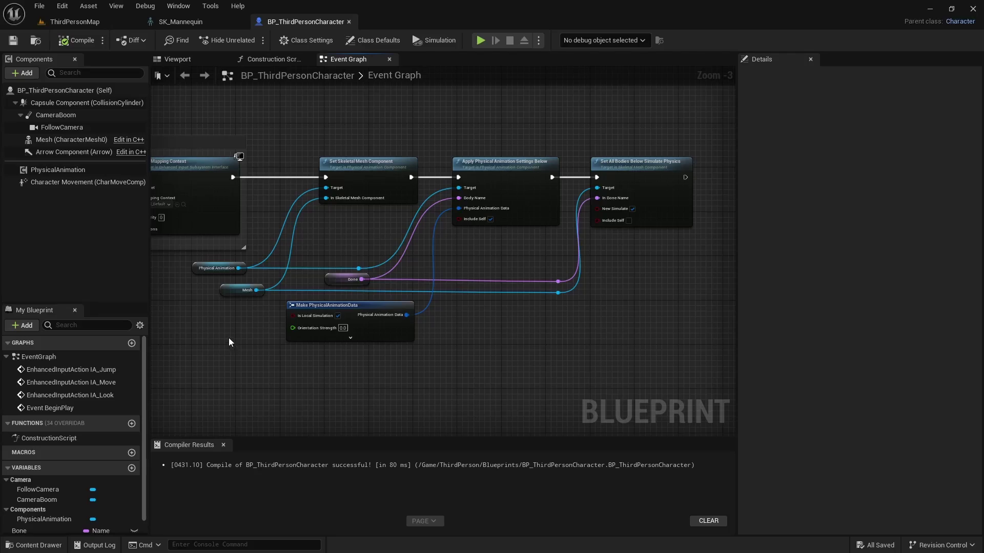
left_click(343, 328)
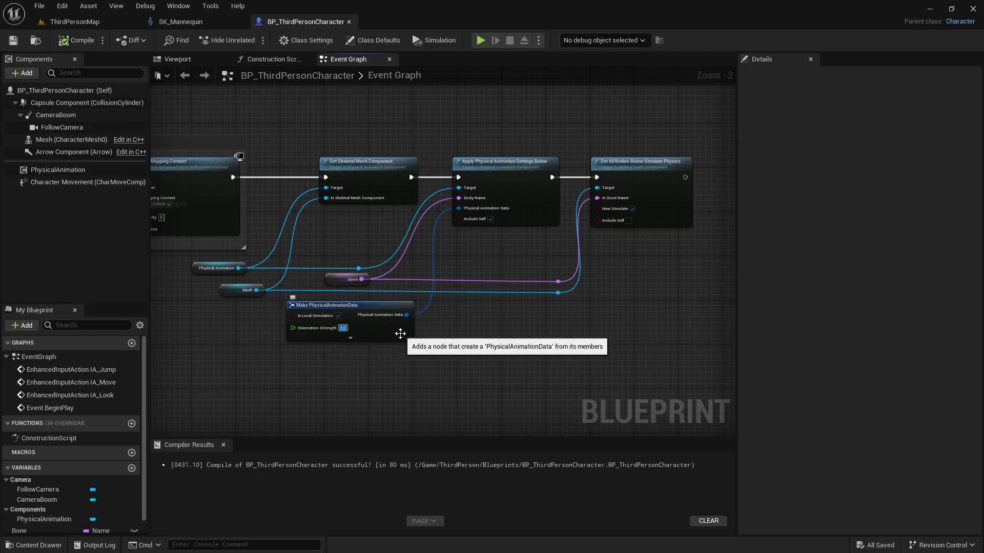
type("100")
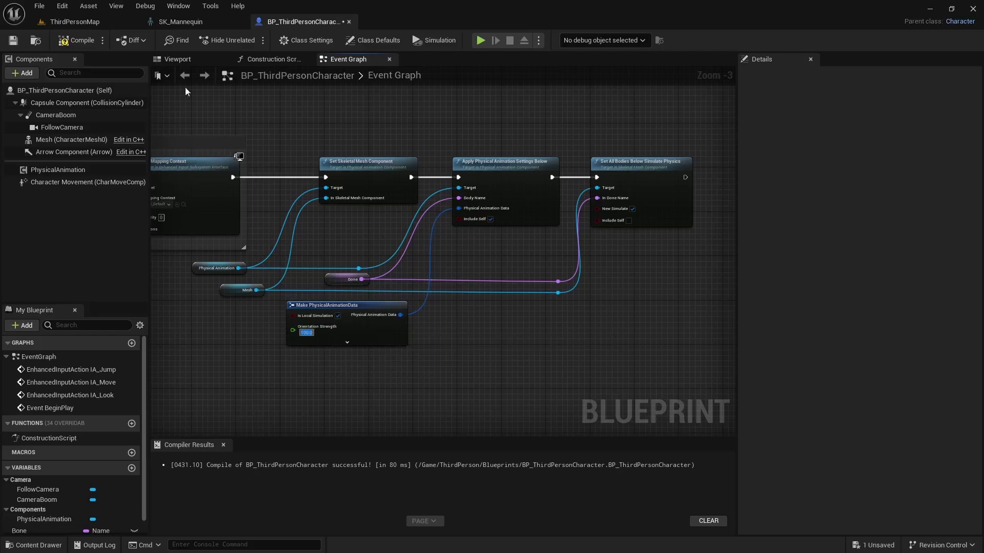
- Play-test the character with the stronger orientation setting by running around the level, and end the preview
left_click(482, 41)
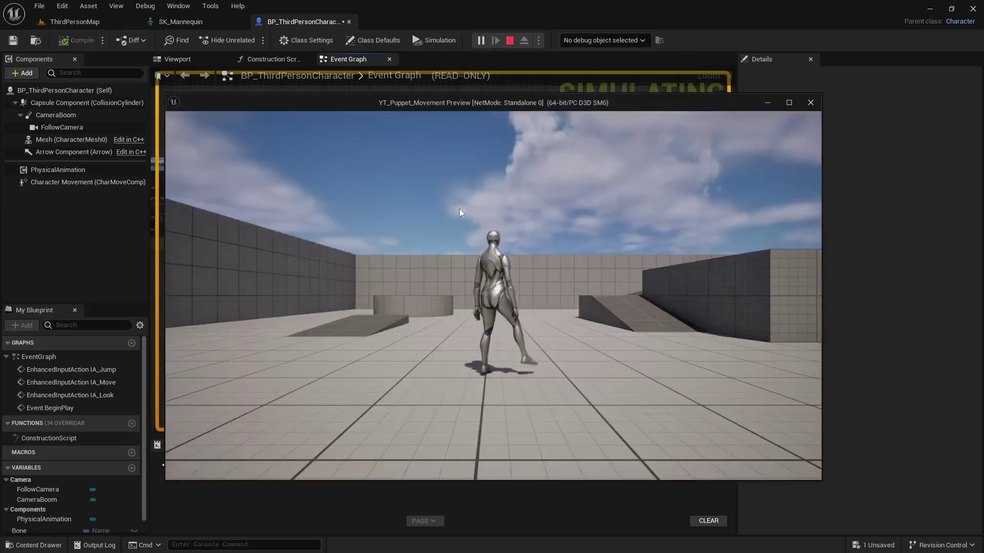
left_click(460, 209)
key("w")
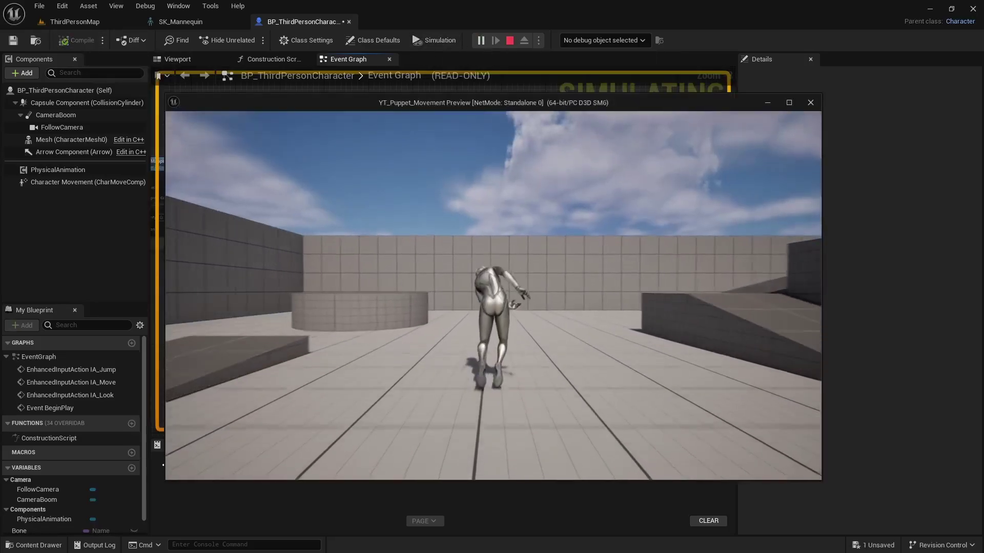
key("w")
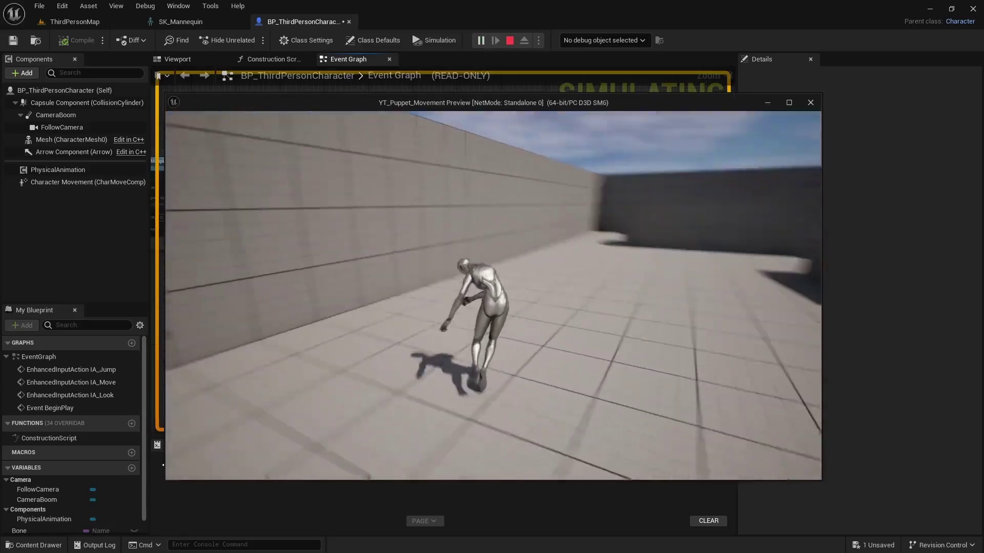
key("w")
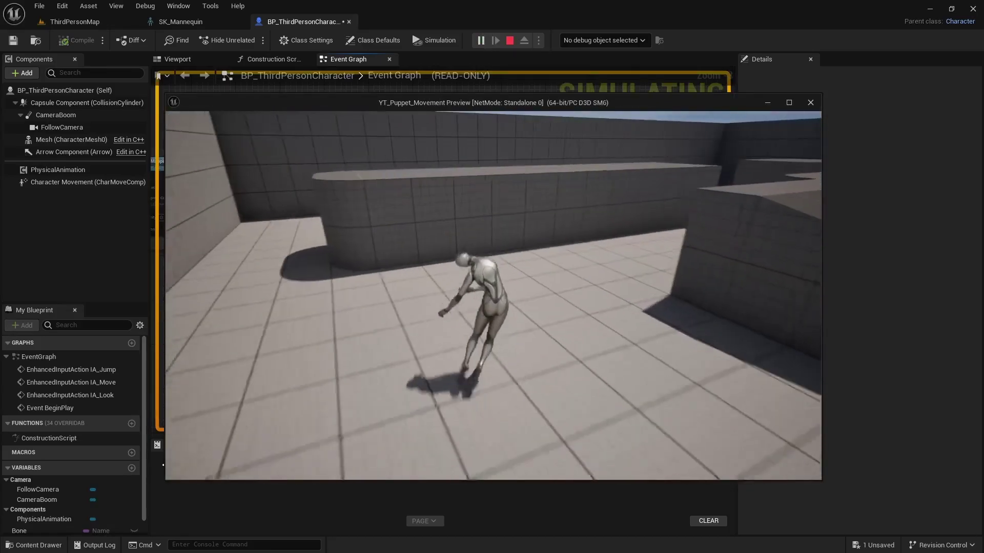
key("Escape")
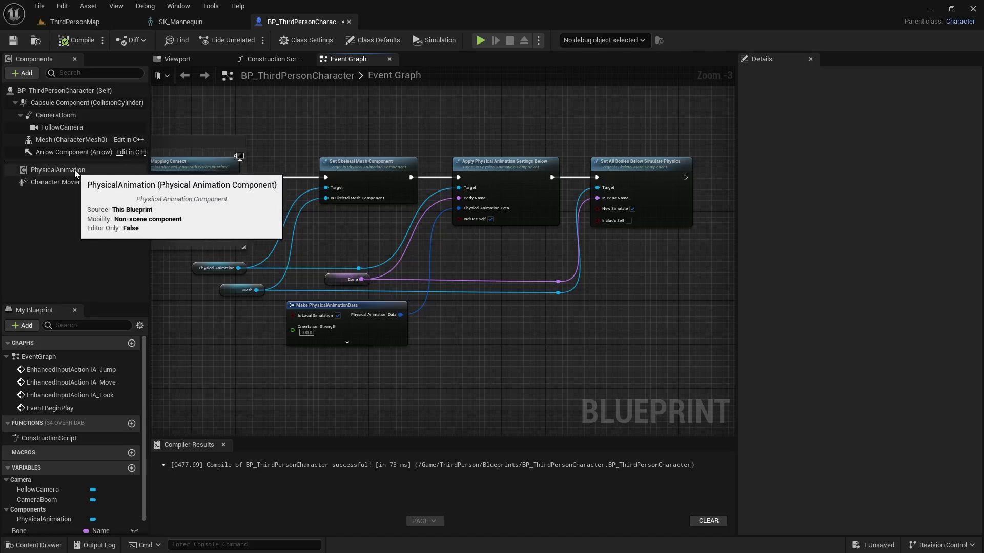
- Set the PhysicalAnimation component's Strength Multiplier to 10, and compile and save the character blueprint
left_click(59, 170)
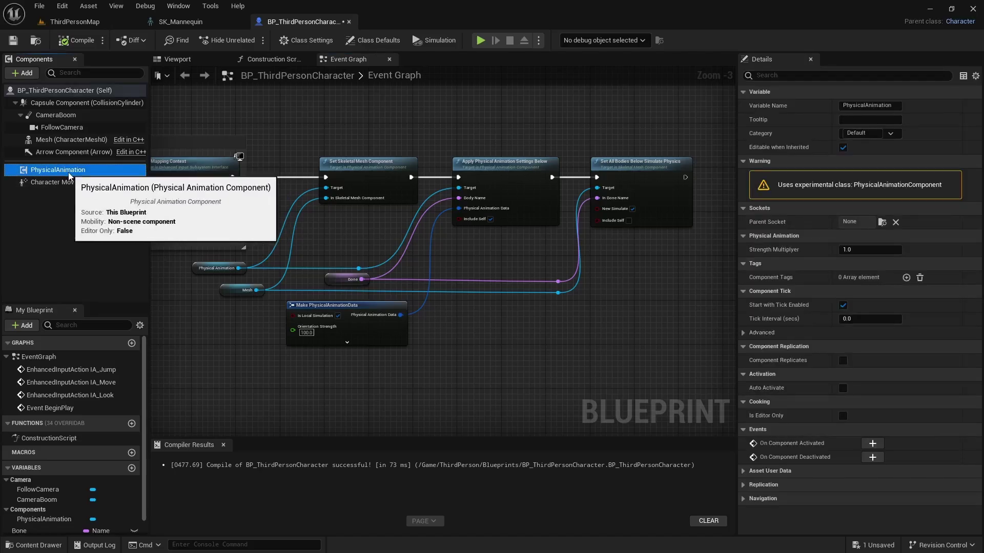
left_click(862, 249)
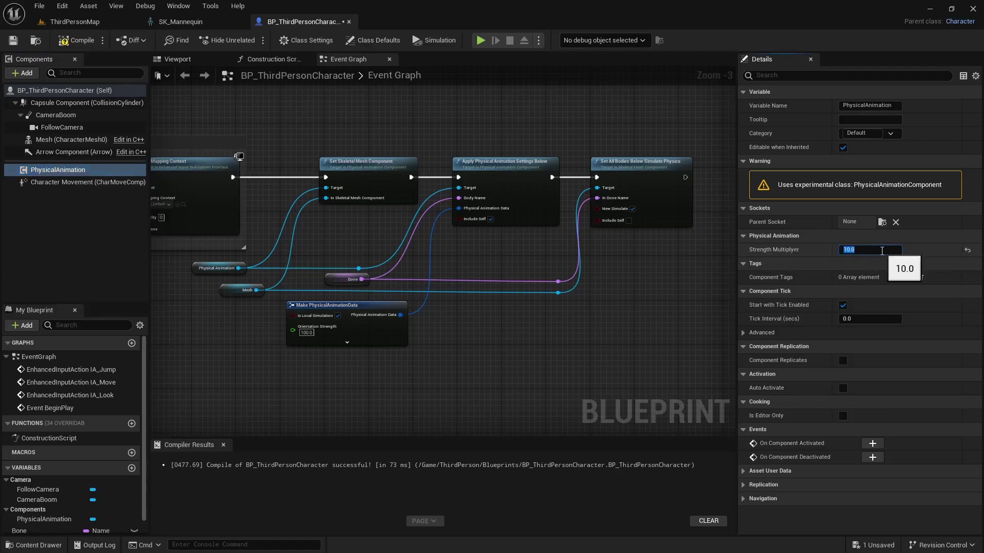
left_click(75, 40)
left_click(13, 40)
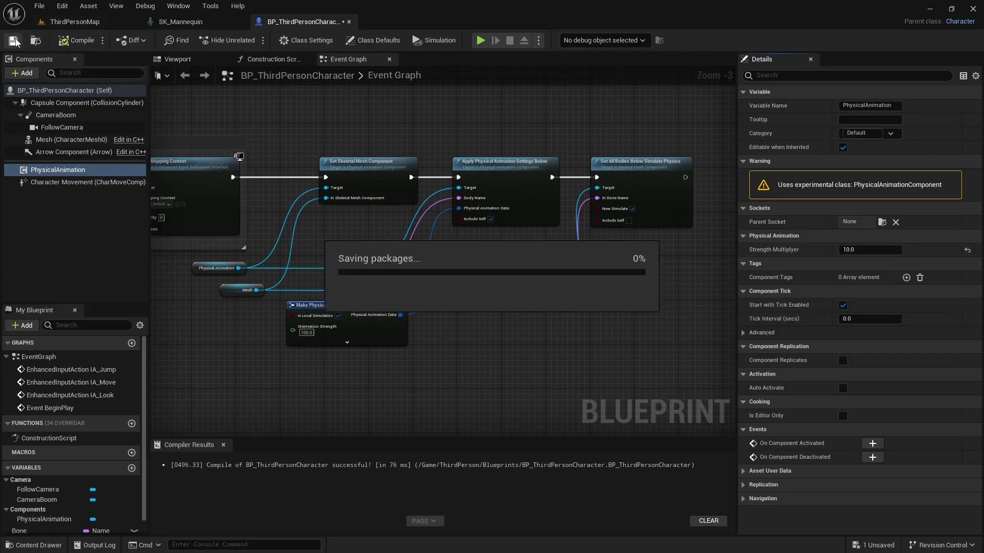
- Play-test the increased Strength Multiplier by running and jumping around the level, and end the preview
left_click(481, 40)
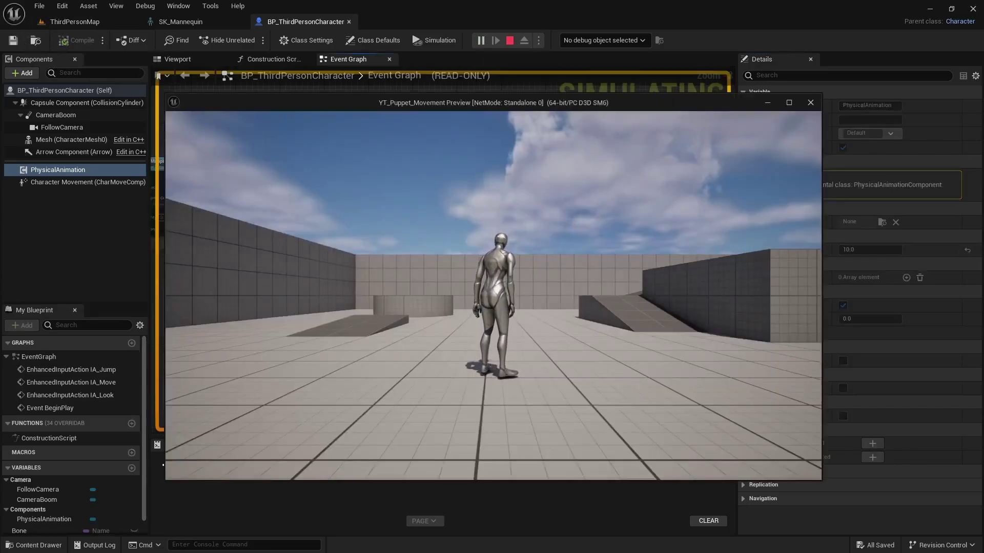
key("w")
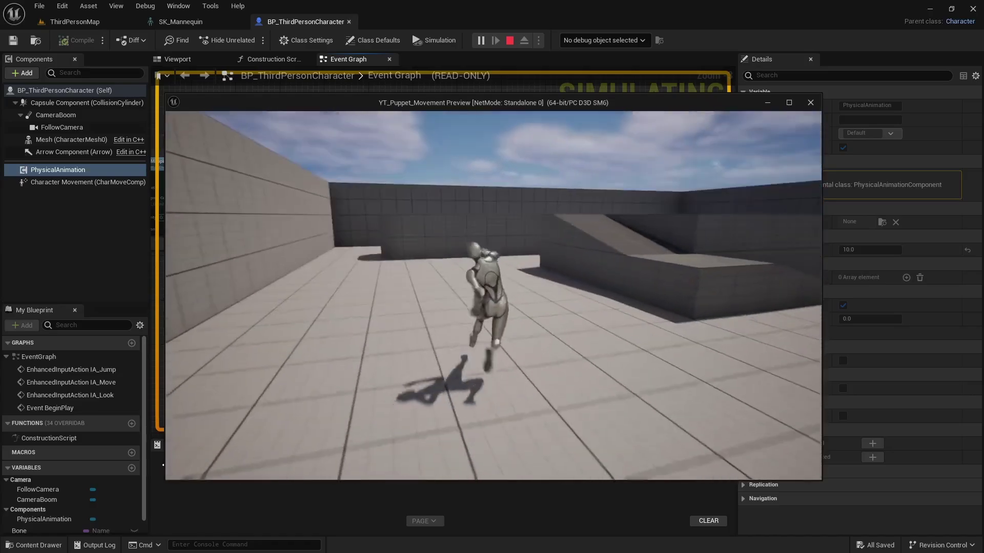
key("space")
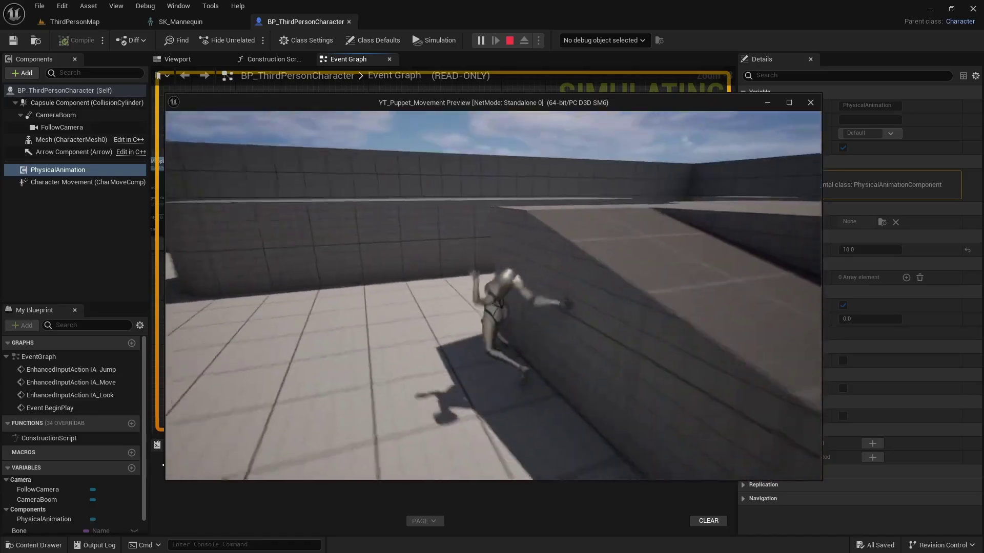
key("space")
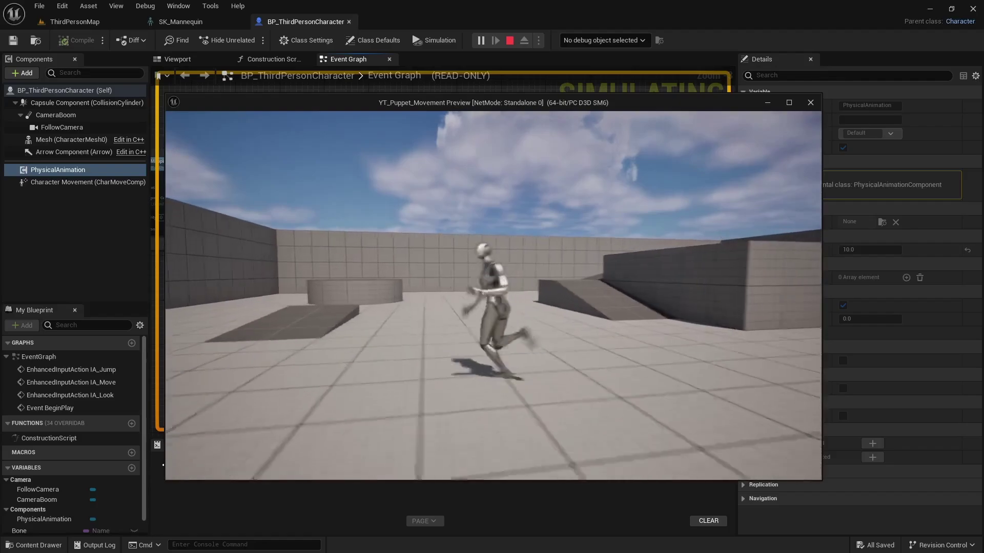
key("Escape")
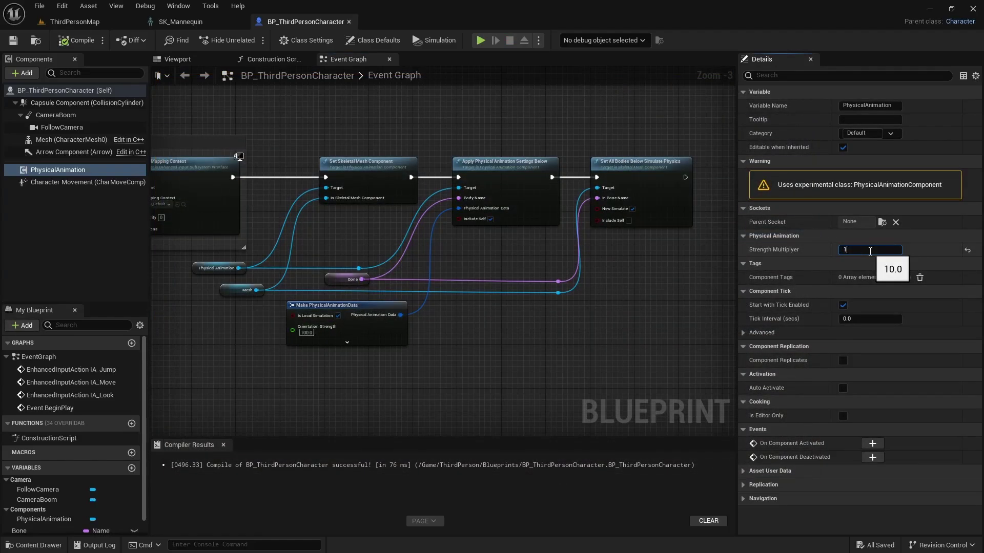
- Set the Strength Multiplier back to 1.0 and the Orientation Strength back to 0.0, and compile the blueprint
left_click(307, 333)
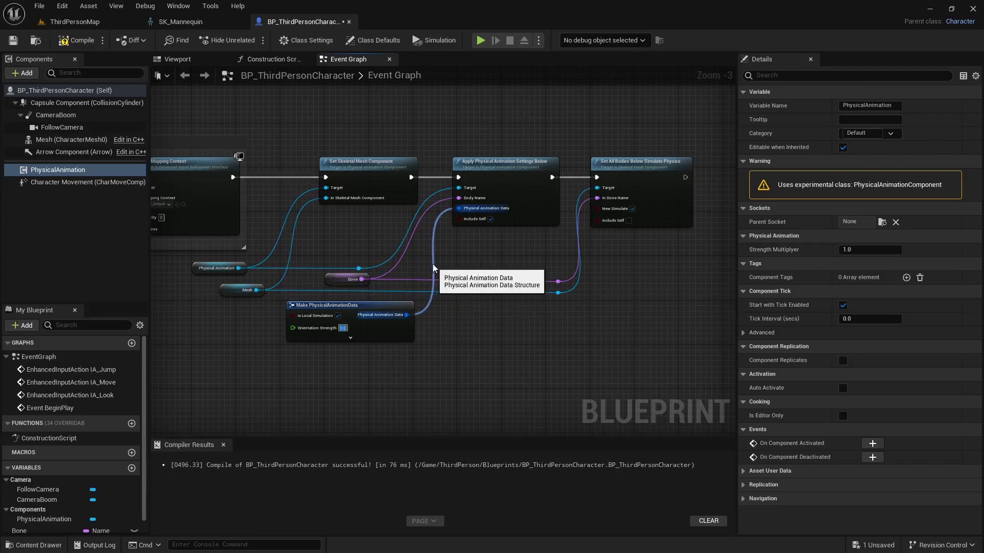
left_click(76, 41)
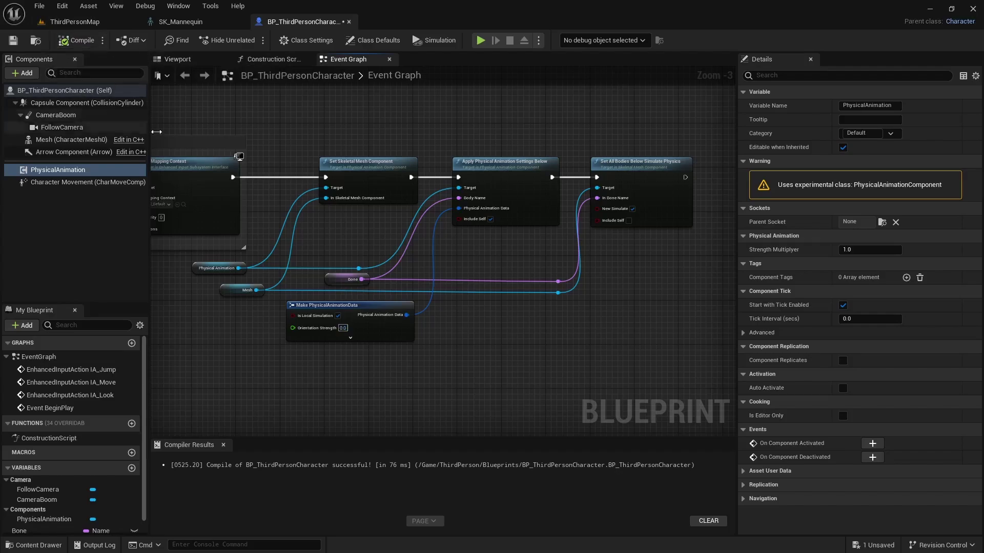
- Check the spine_05 bone in the SK_Mannequin skeleton, set it as the Bone variable's default value in BP_ThirdPersonCharacter, and compile and save
left_click(182, 22)
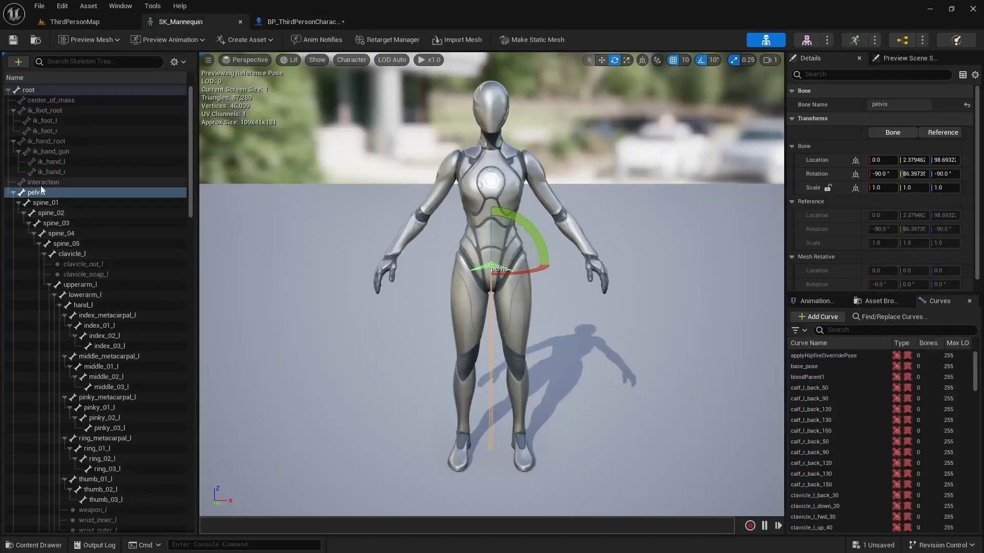
left_click(62, 244)
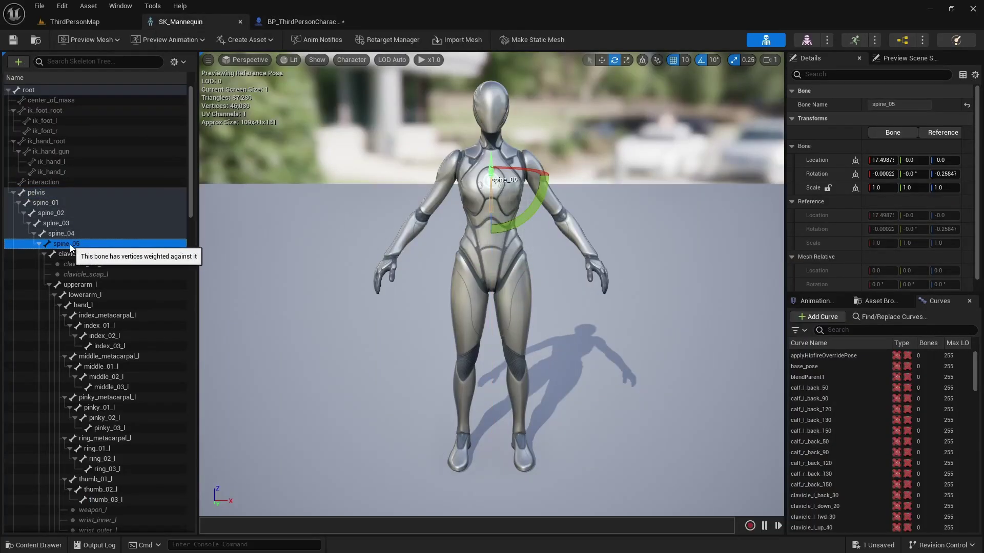
left_click(302, 21)
left_click(352, 276)
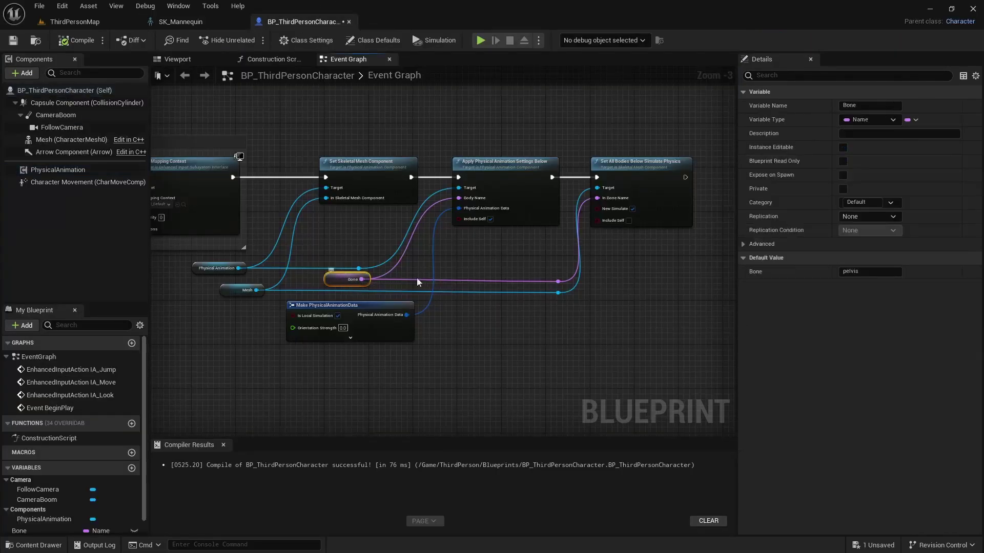
left_click(866, 273)
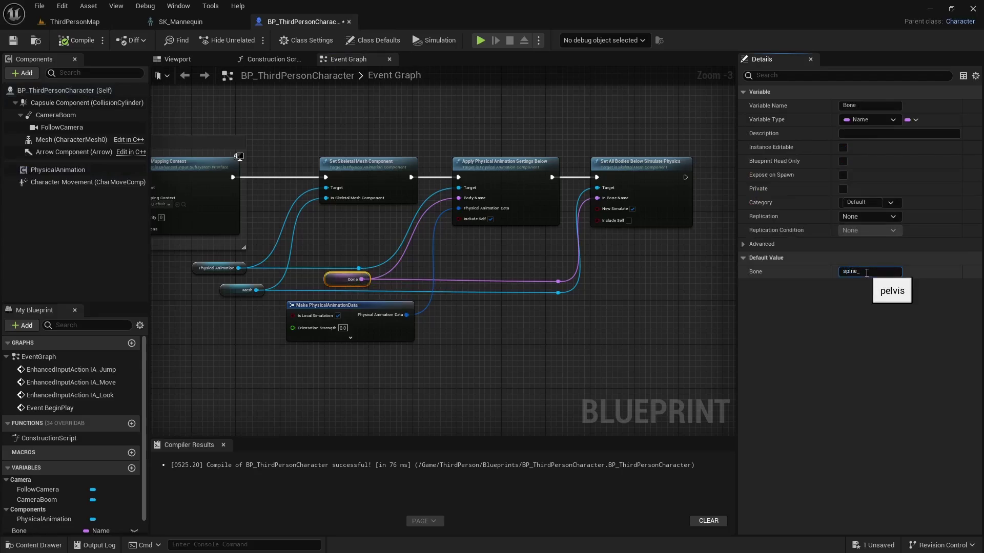
left_click(81, 36)
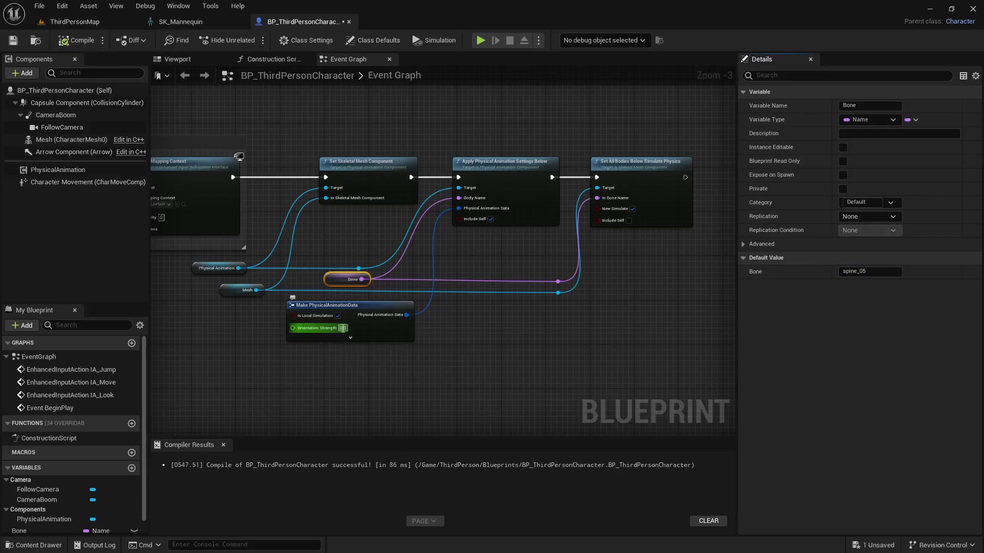
key("ctrl+s")
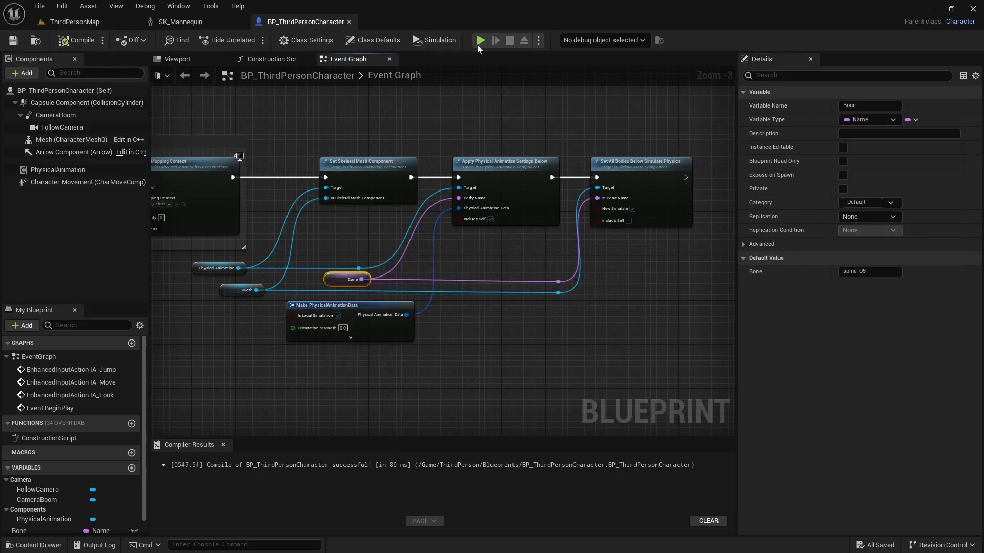
- Play-test the physical animation from spine_05 by running the character in different directions around the level, and end the preview
left_click(481, 41)
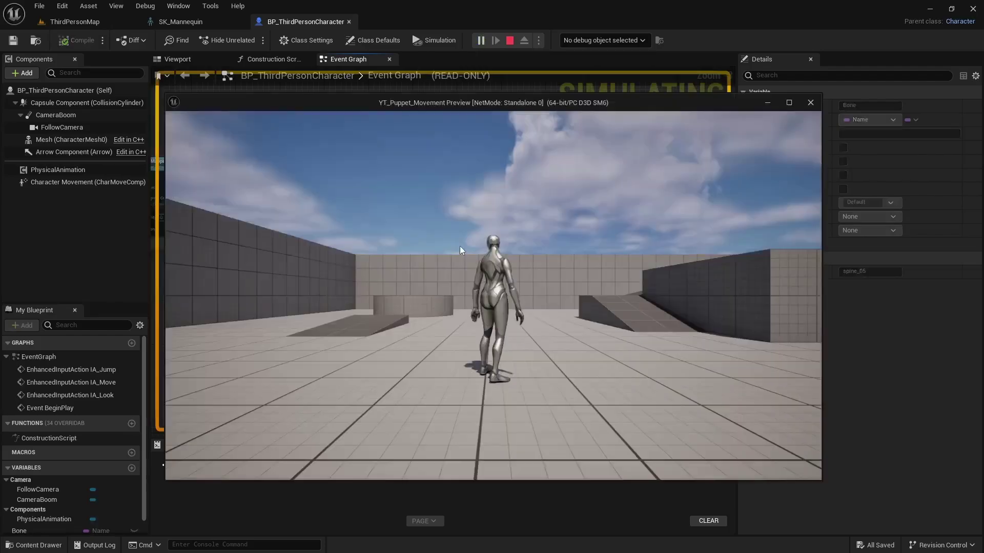
key("w")
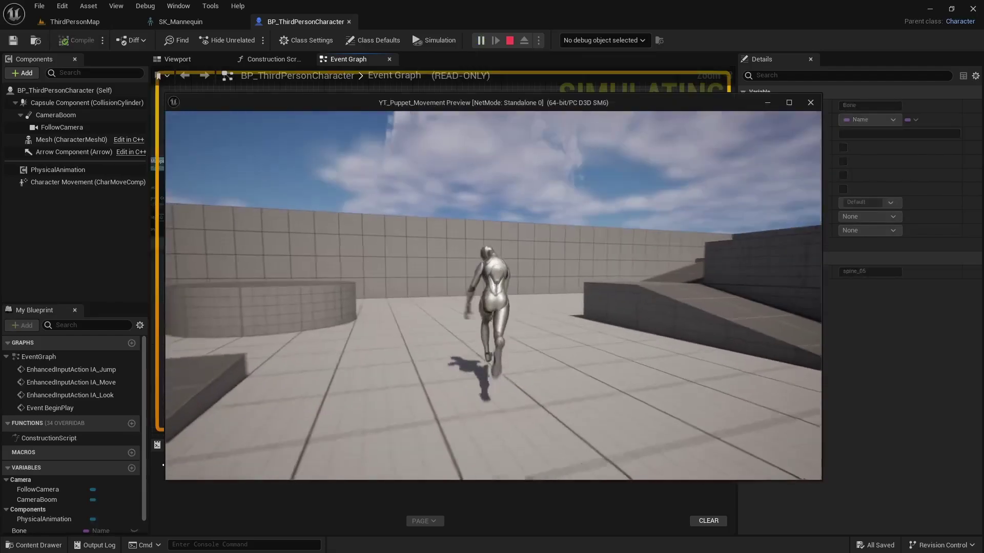
key("w")
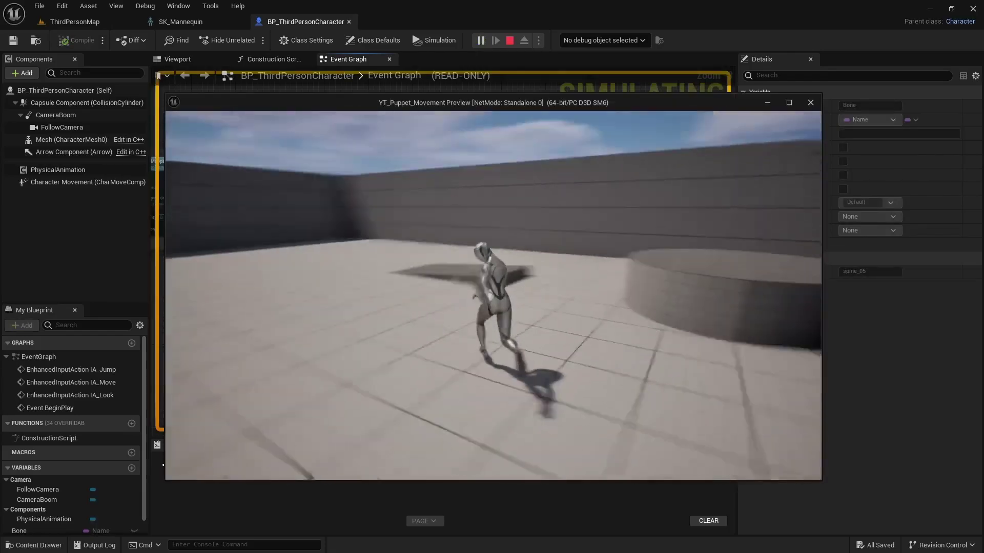
key("w")
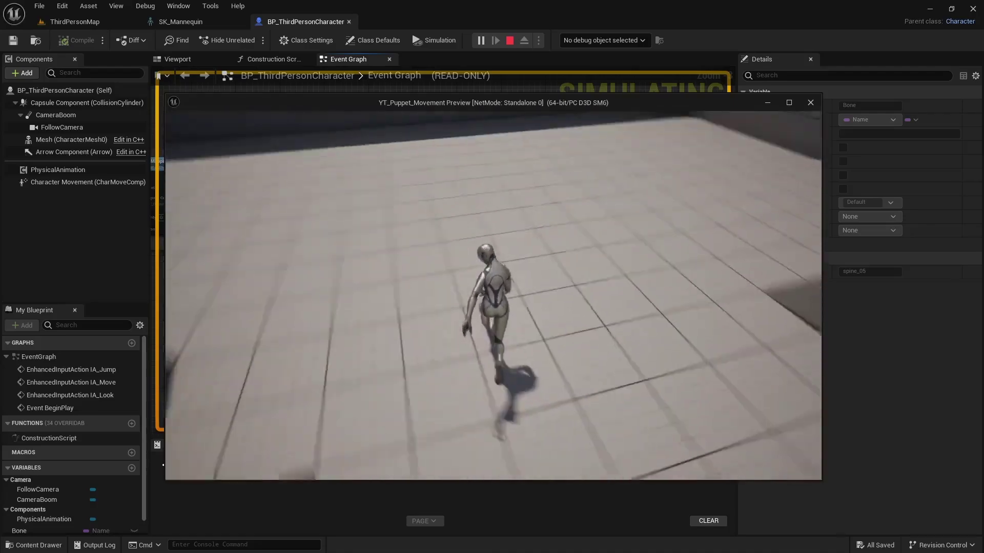
key("s")
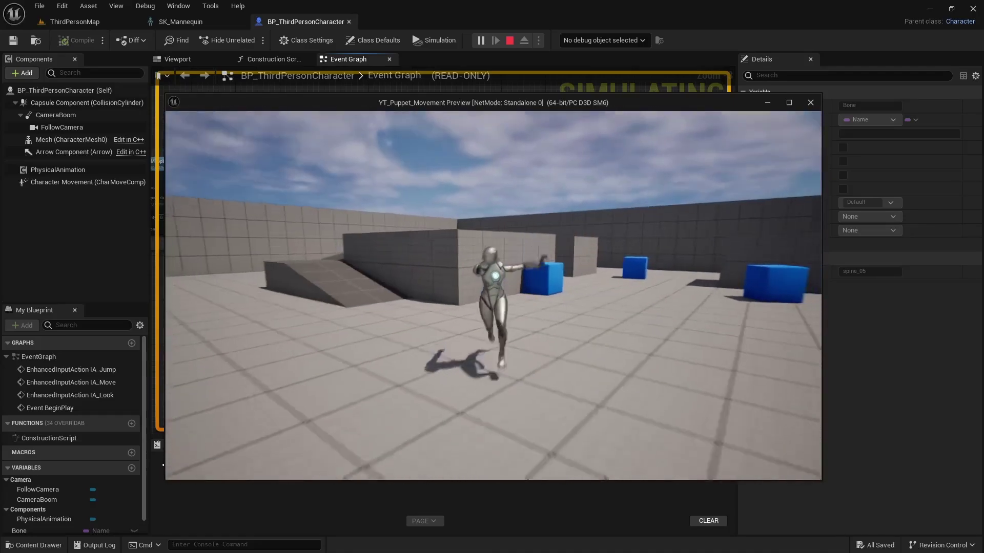
key("a")
key("d")
key("a")
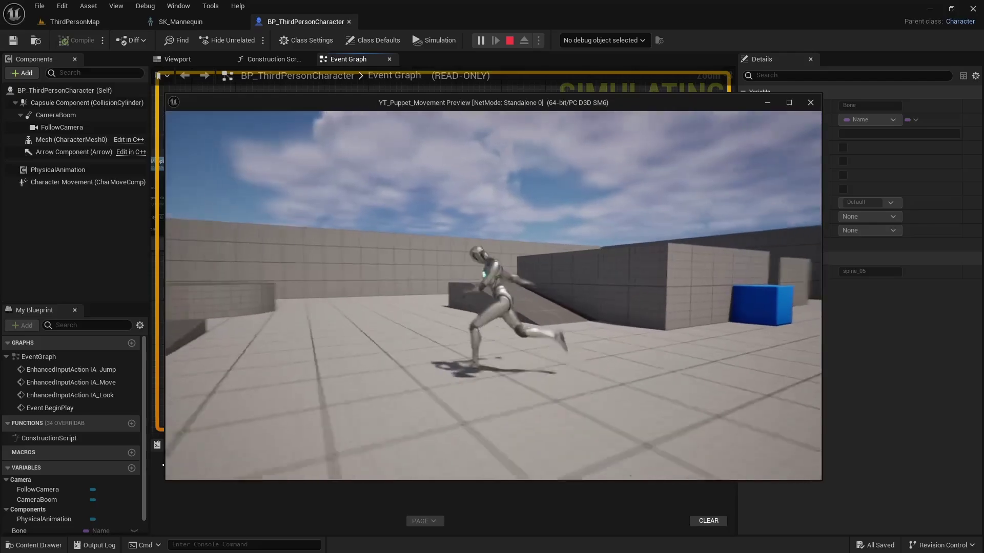
key("w")
key("Escape")
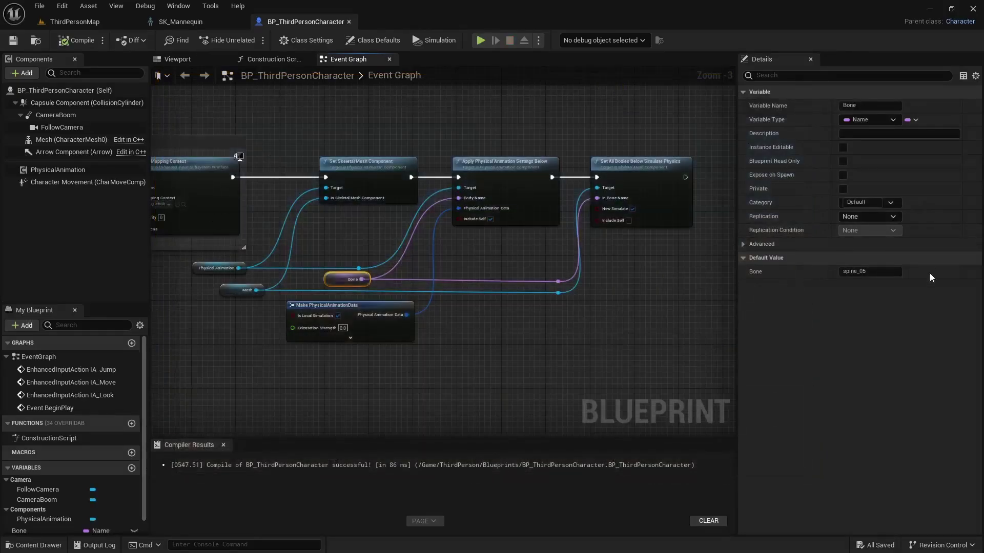
- Set the Bone variable's default value to spine_03 and compile the character blueprint
left_click(877, 272)
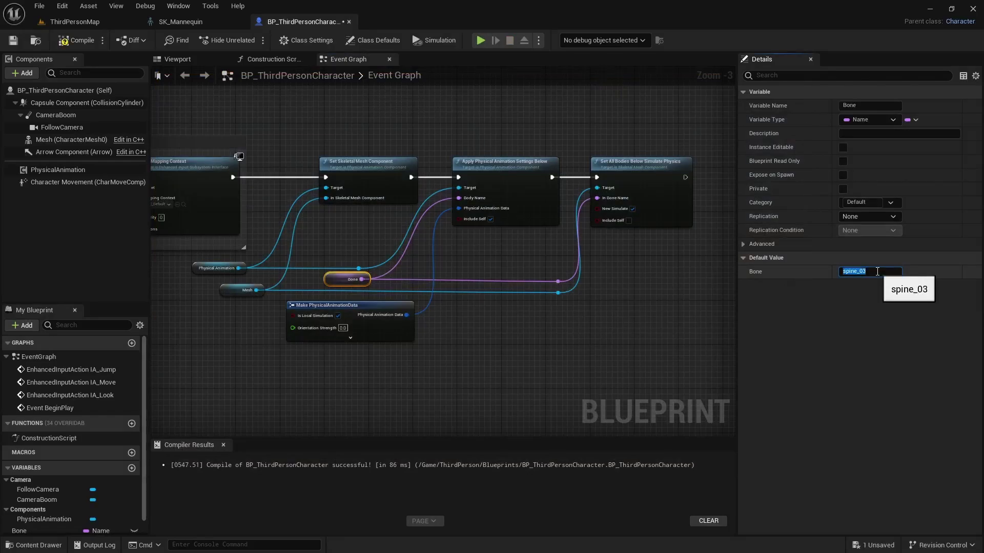
key("Return")
left_click(76, 40)
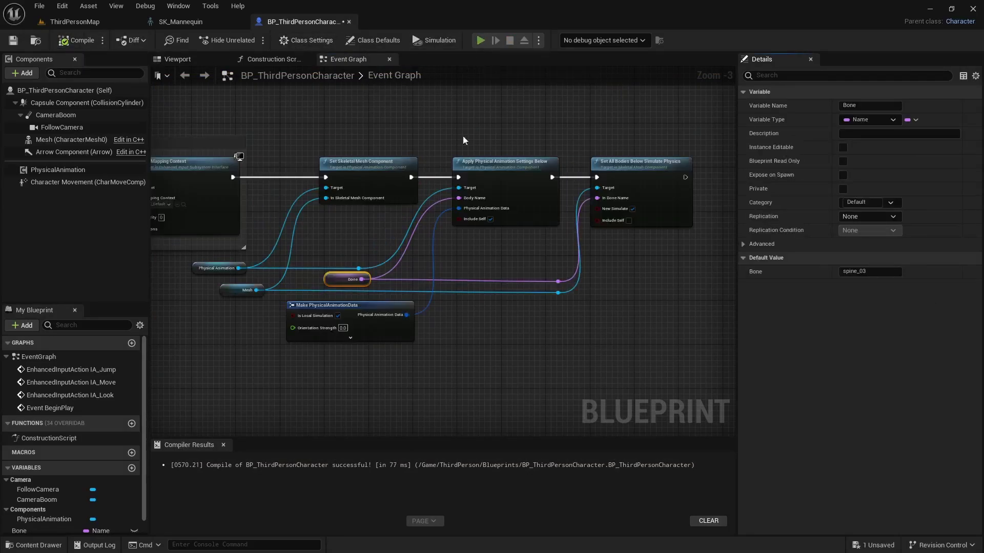
- Play-test the physical animation from spine_03 by running the character in all directions, and end the preview
key("w")
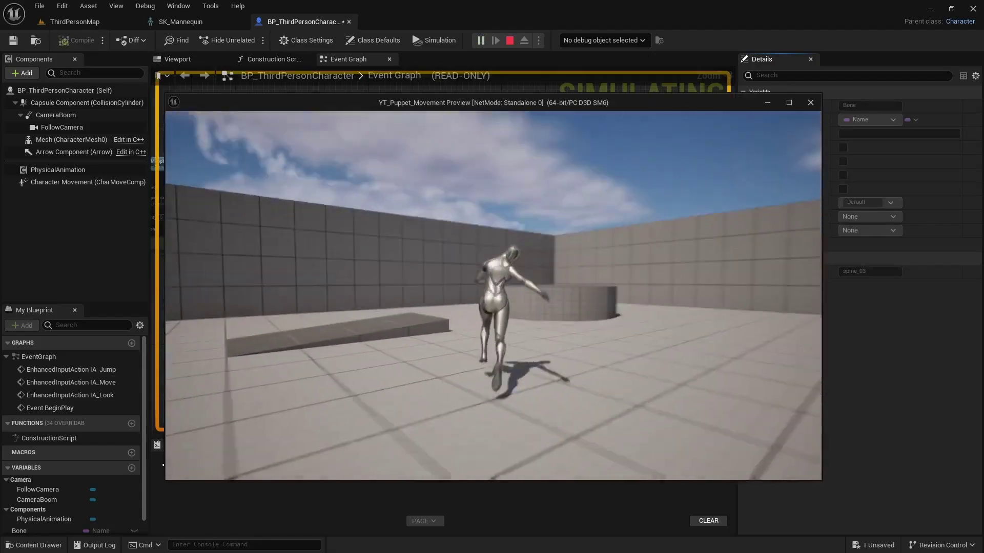
key("s")
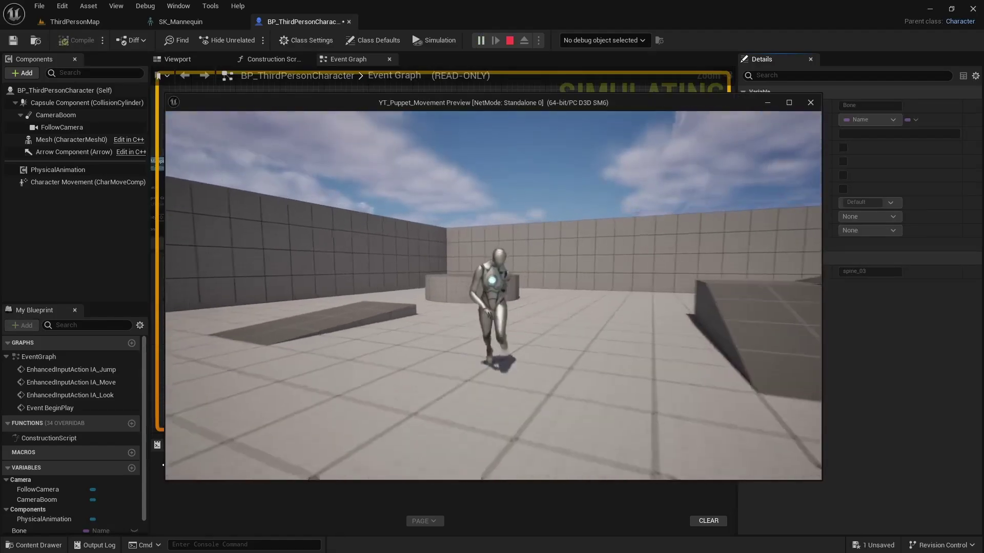
key("a")
key("d")
key("w")
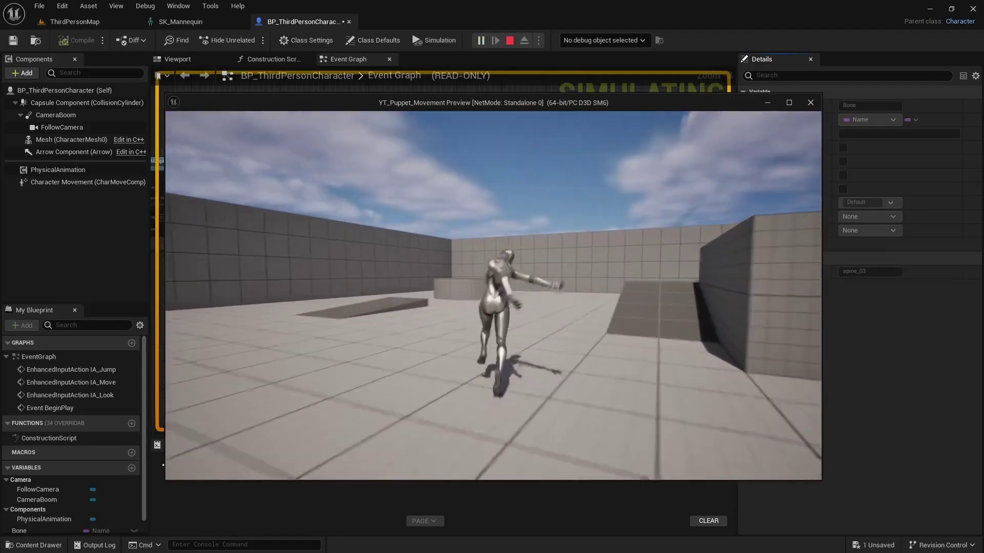
key("a")
key("d")
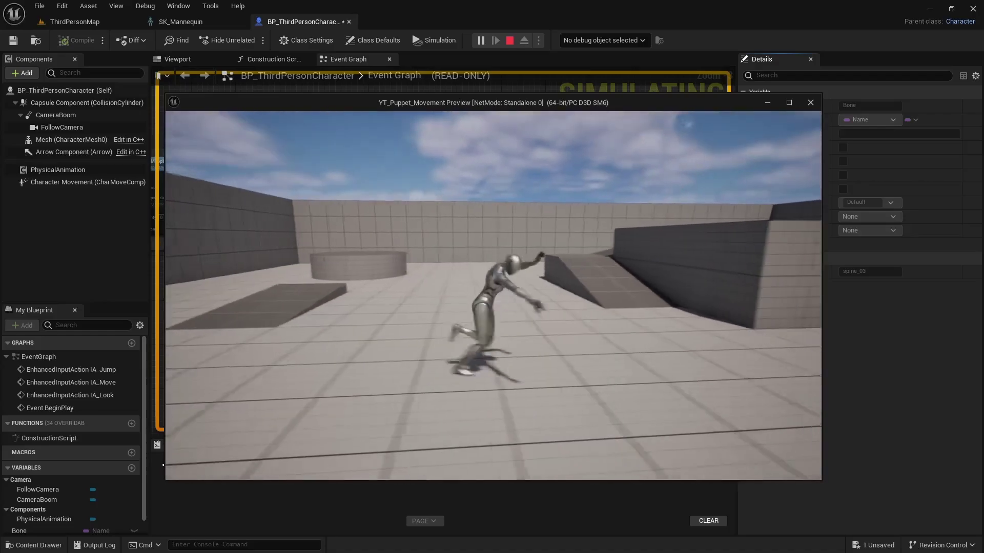
key("a")
key("d")
key("s")
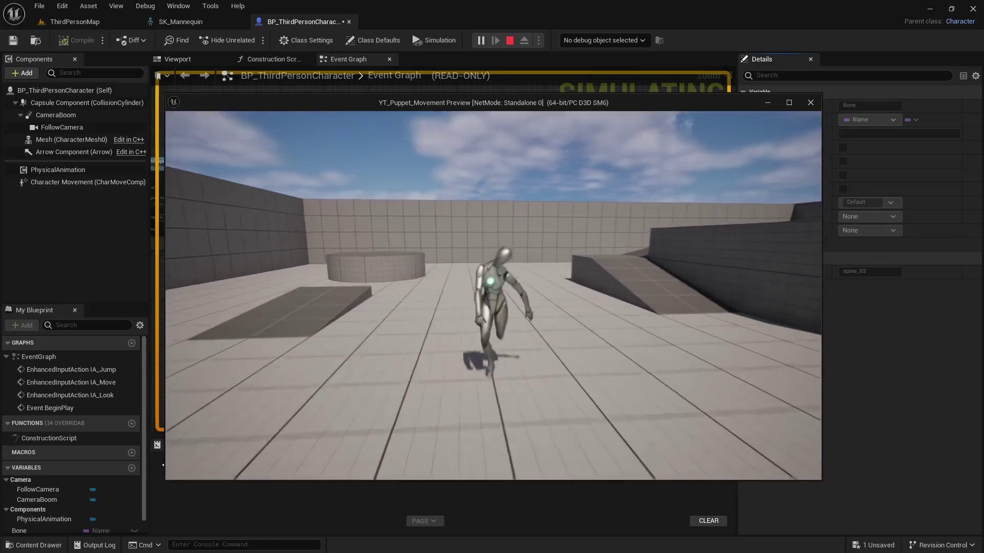
key("Escape")
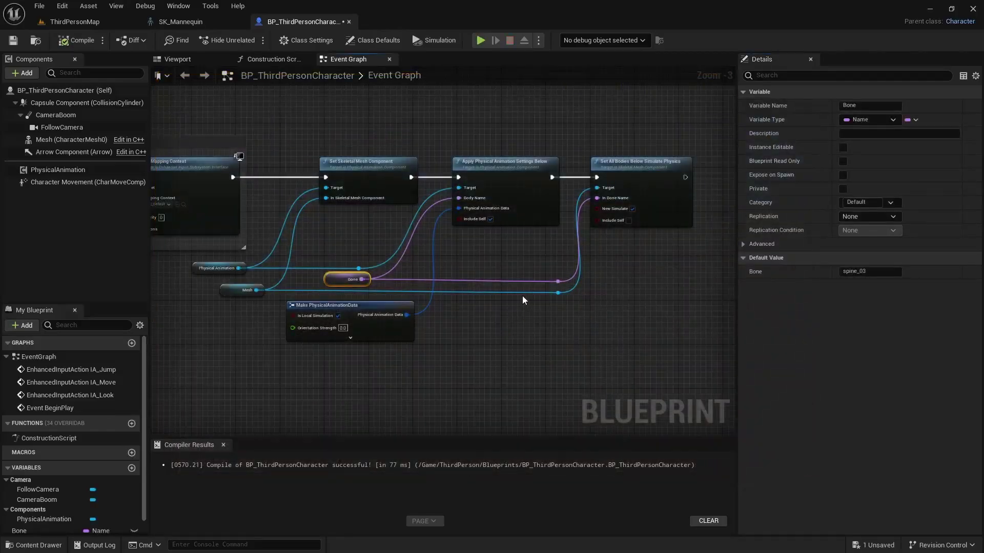
- Set the Bone variable's default value to pelvis and the Orientation Strength to 1000.0, and compile and save the blueprint
left_click(885, 272)
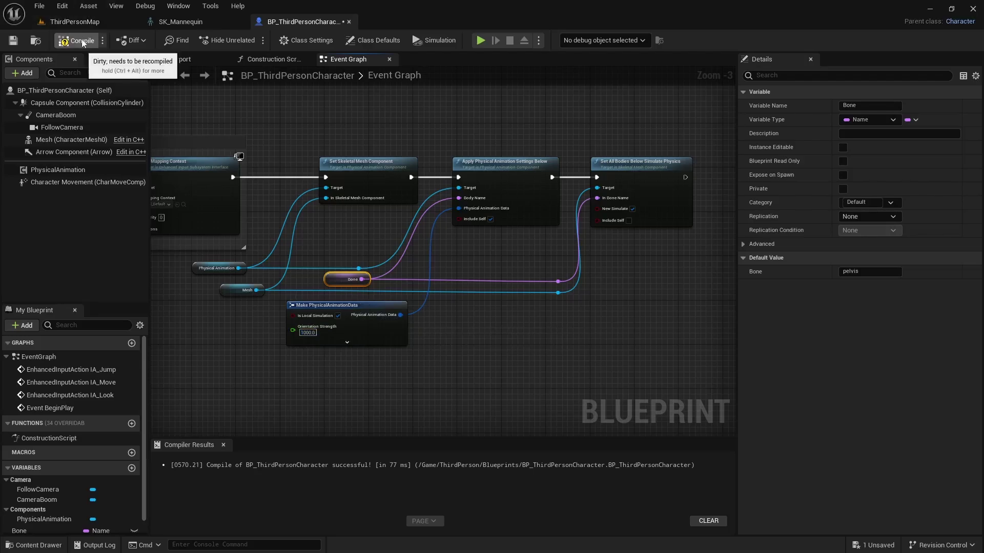
left_click(77, 40)
left_click(13, 40)
- Play-test the pelvis-based physical animation by running the character back and forth, and end the preview
left_click(479, 40)
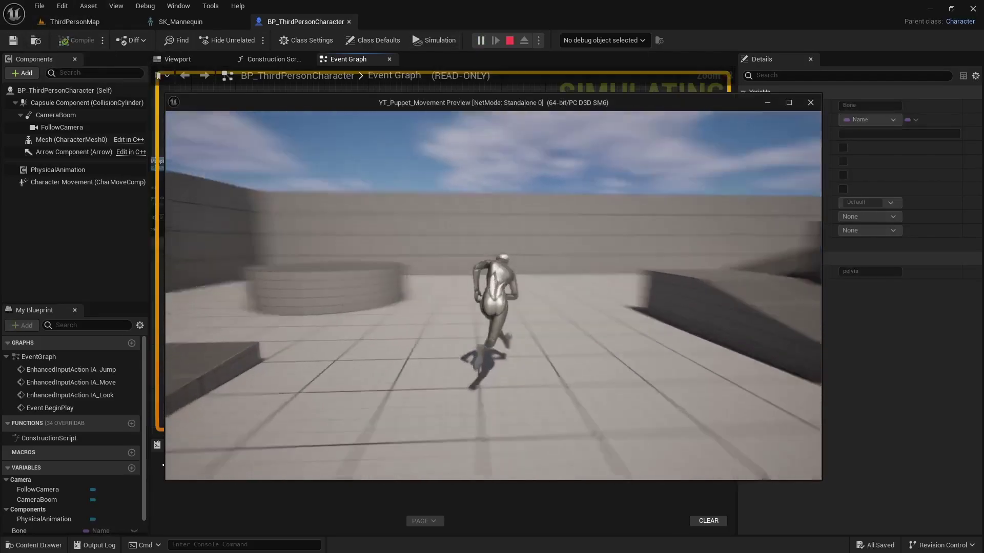
key("s")
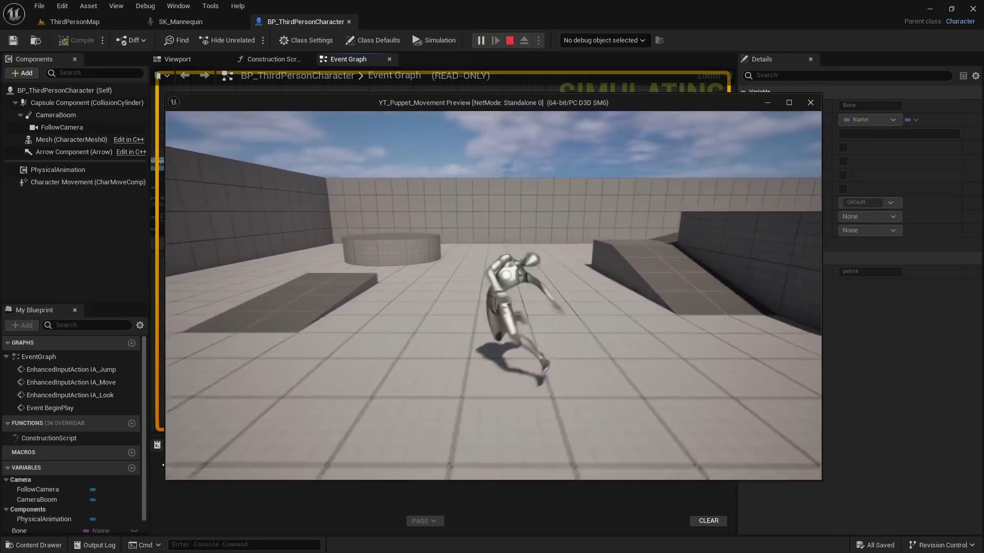
key("w")
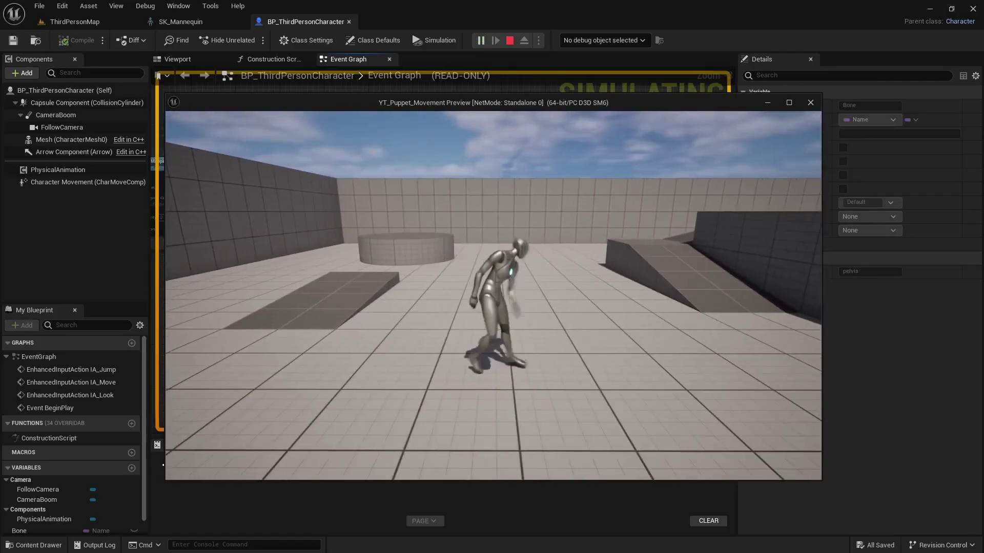
key("Escape")
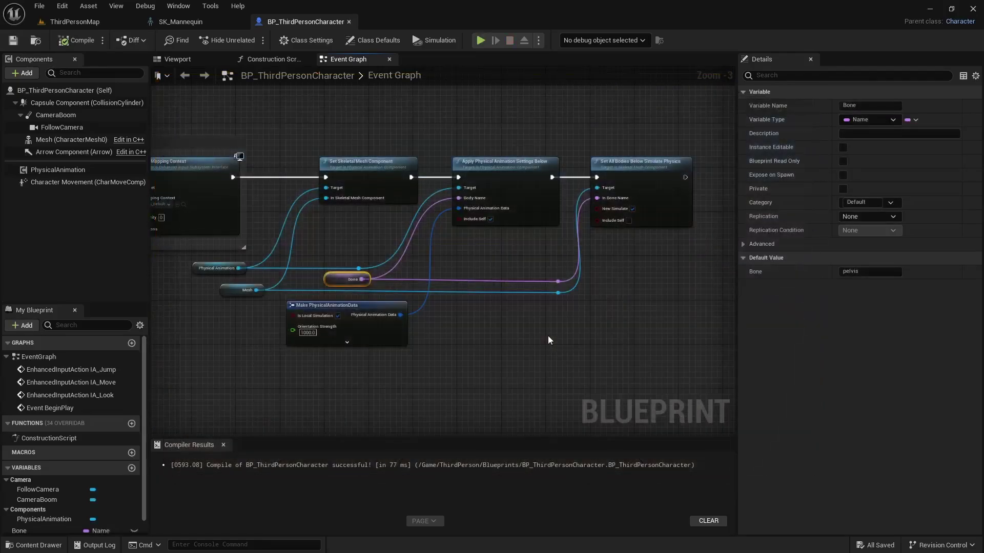
- Enable Include Self on the Set All Bodies Below Simulate Physics node, compile and save, and play-test the character
left_click(628, 221)
left_click(69, 43)
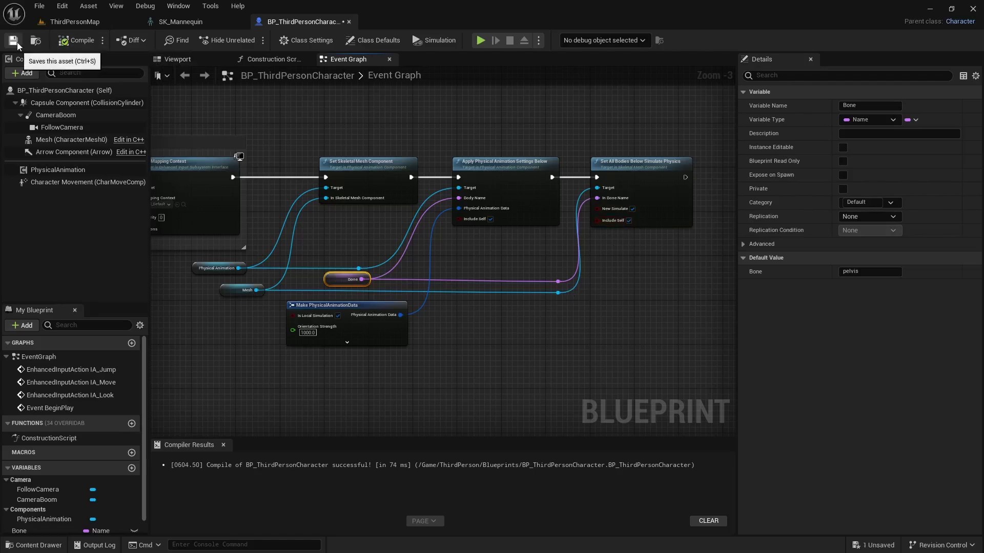
left_click(17, 42)
left_click(480, 41)
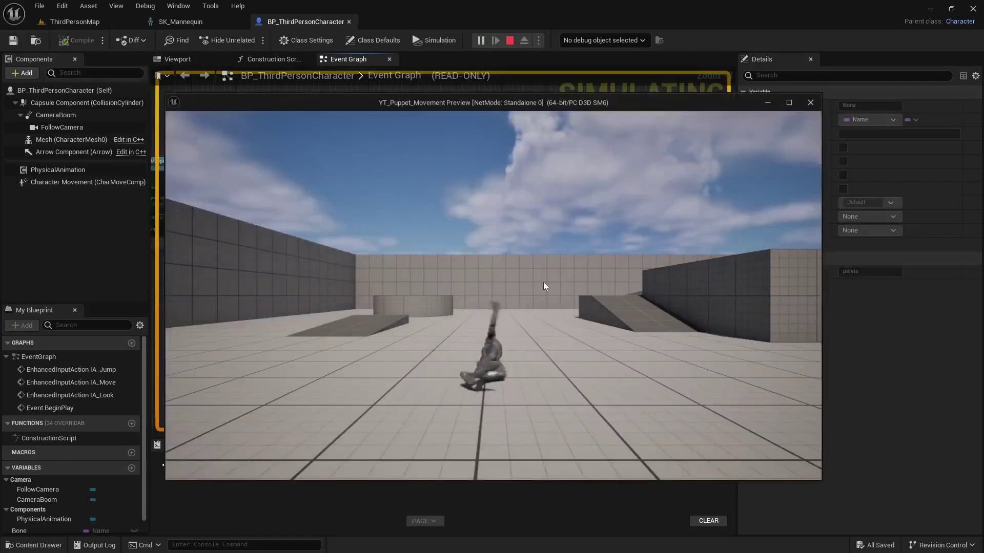
key("w")
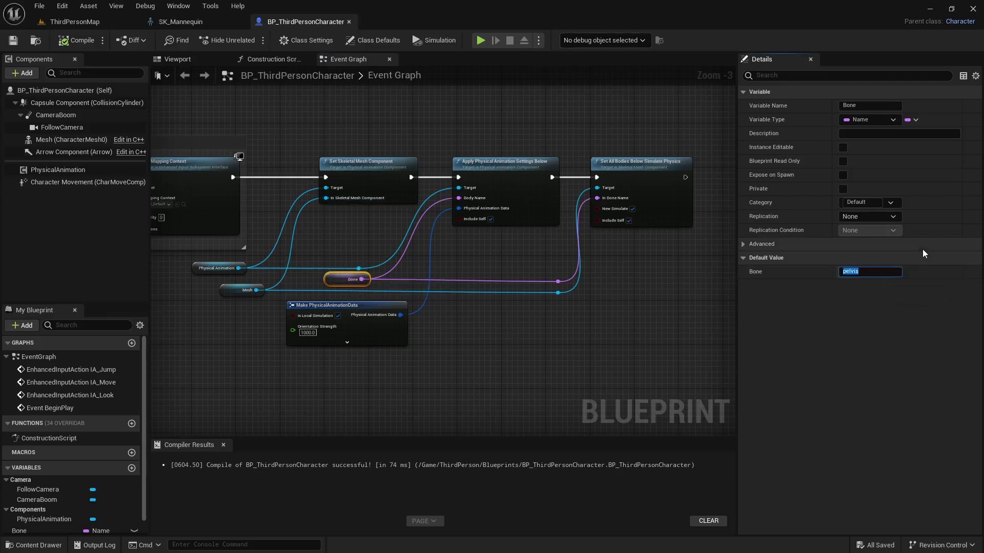
- Set the Bone variable's default value to spine_03, compile, and play-test the character with Include Self enabled
type("spine_03")
key("Return")
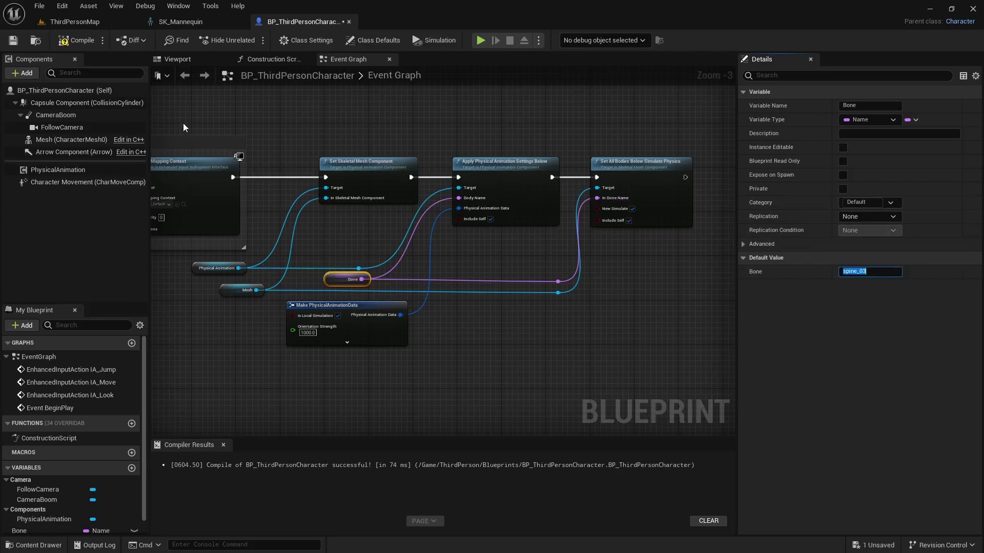
left_click(87, 41)
left_click(480, 41)
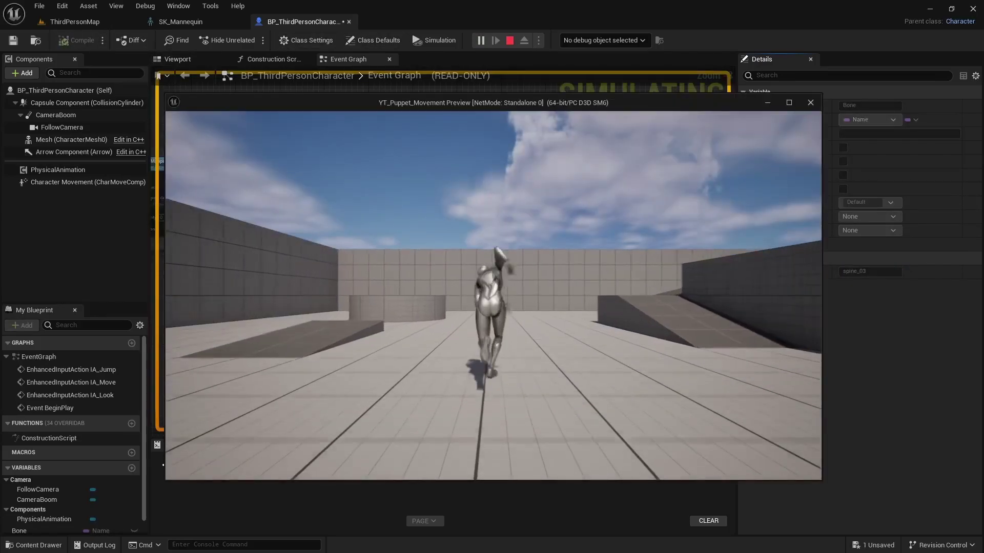
key("s")
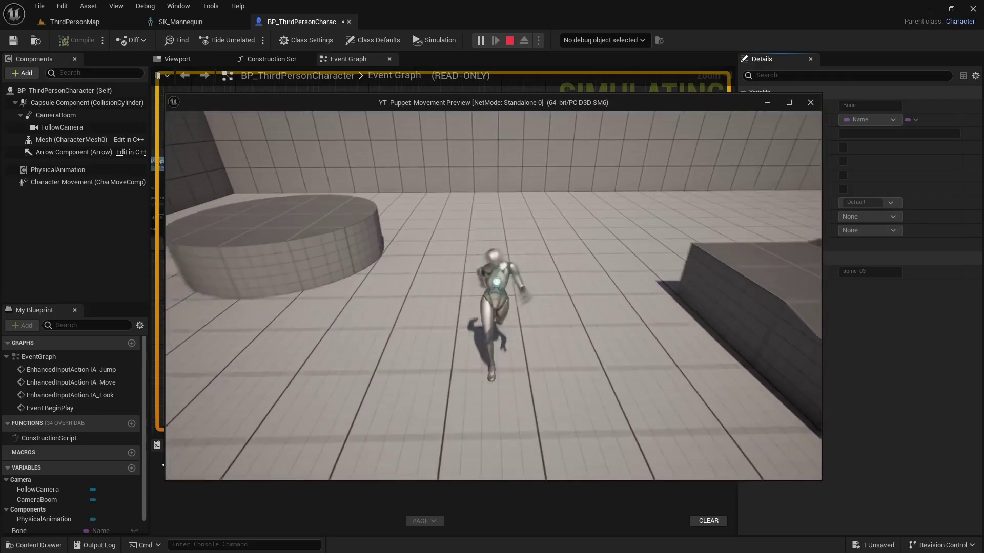
key("Escape")
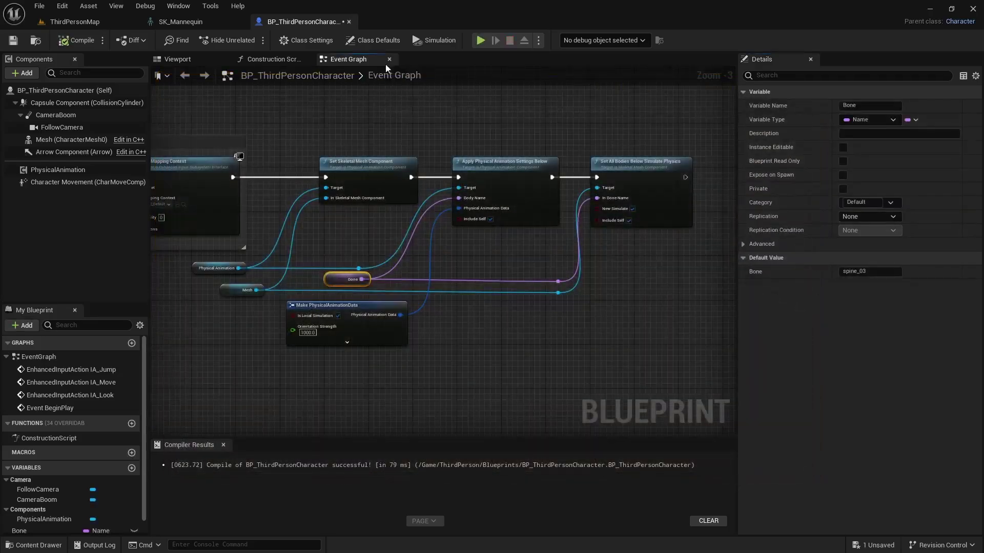
- Examine the positions of the pelvis and root bones in the SK_Mannequin skeleton
left_click(202, 20)
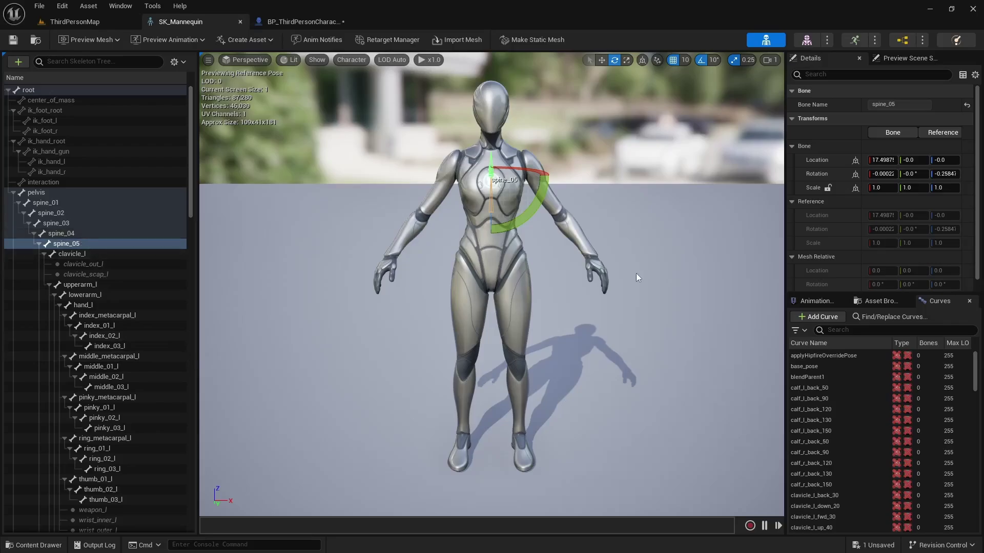
left_click(36, 193)
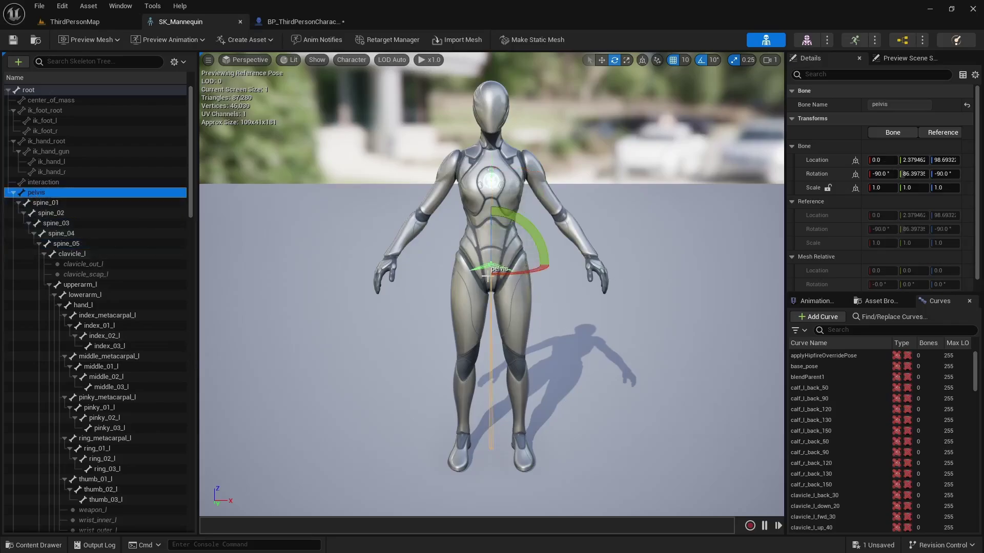
left_click(37, 91)
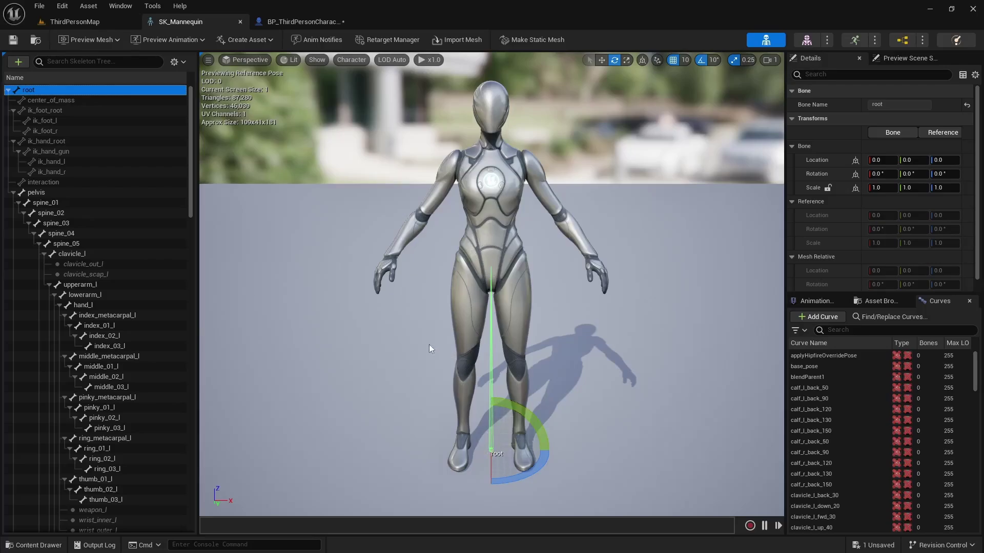
left_click(32, 193)
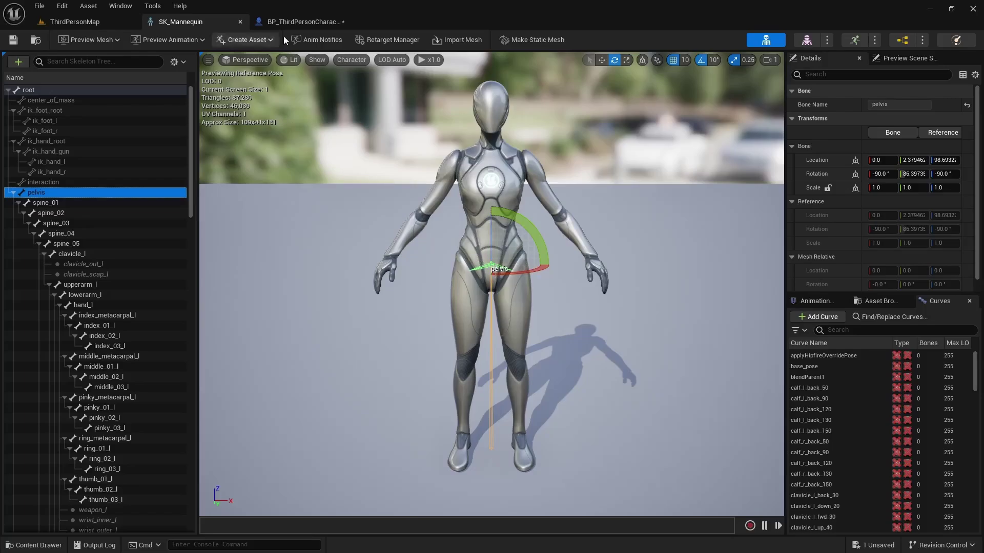
- In BP_ThirdPersonCharacter, set the Bone default to pelvis, disable Include Self on Set All Bodies Below Simulate Physics, and compile and save
left_click(302, 21)
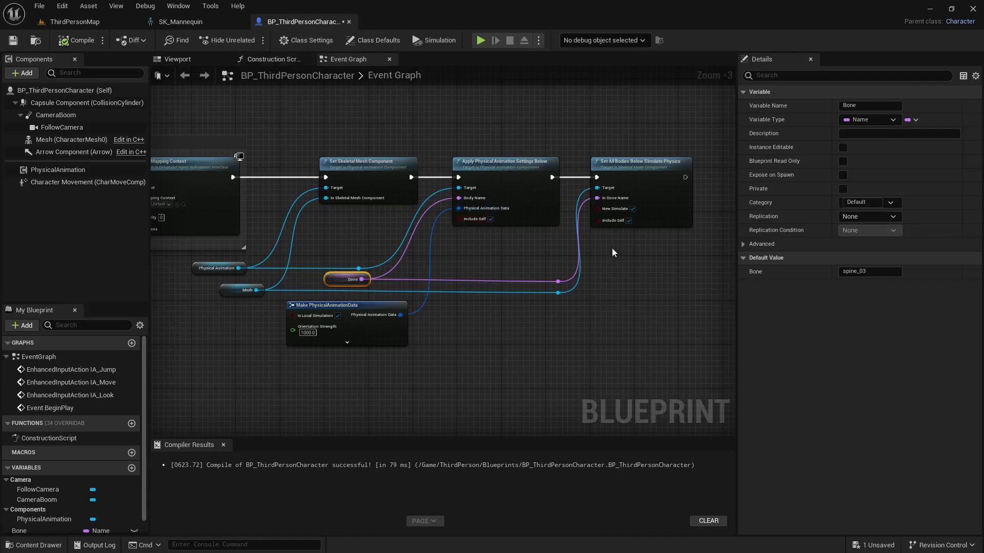
left_click(894, 271)
type("pelvis")
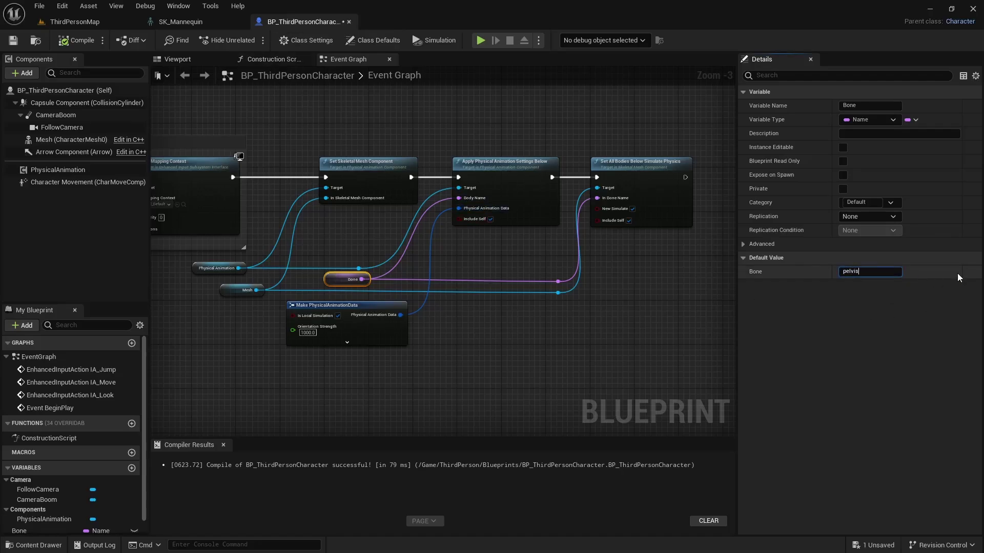
key("Return")
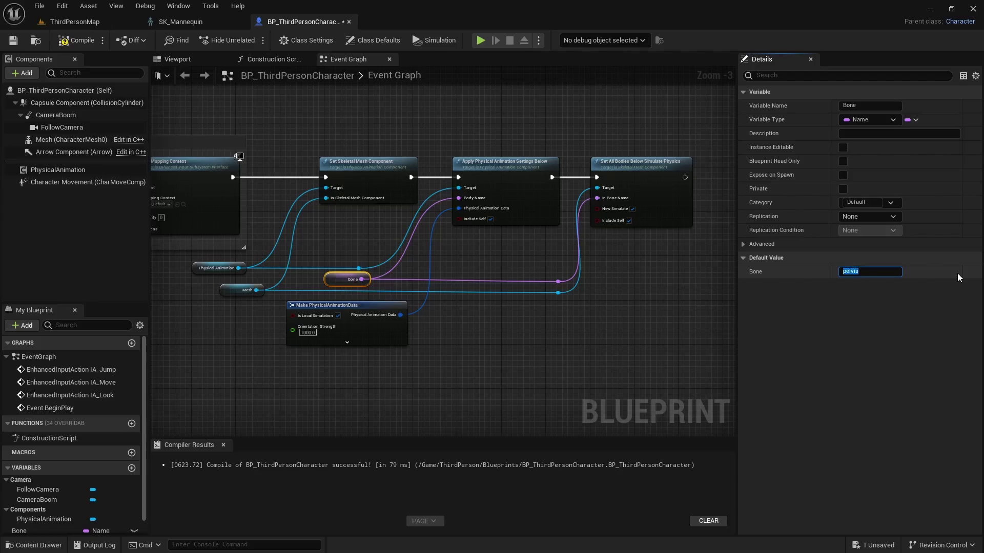
left_click(628, 220)
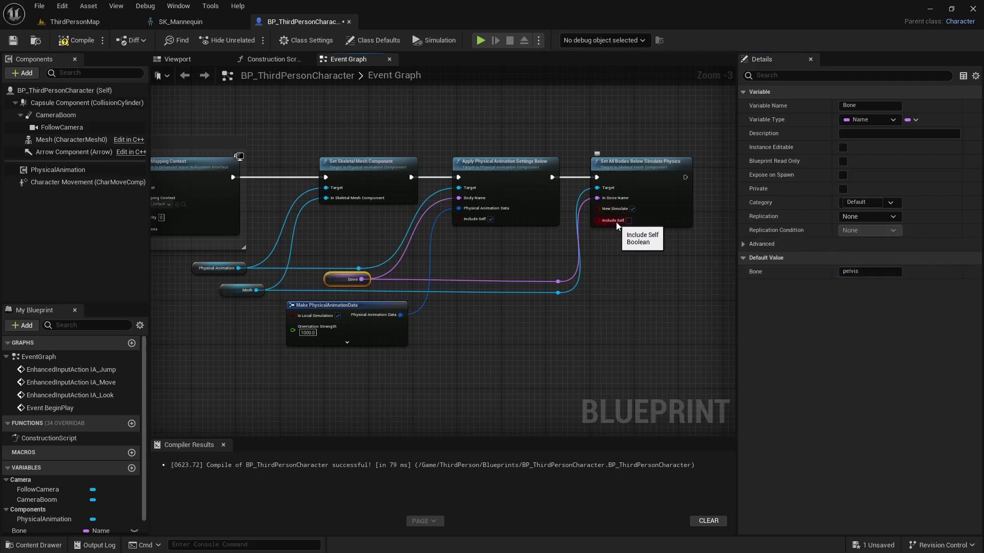
left_click(63, 44)
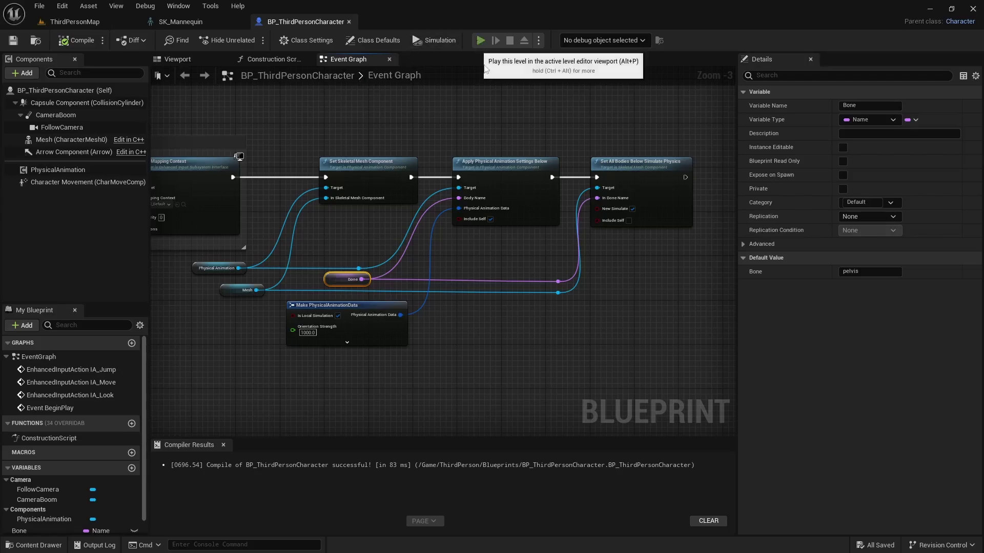
- Play-test the character with pelvis as the starting bone and Include Self disabled, and end the preview
left_click(481, 40)
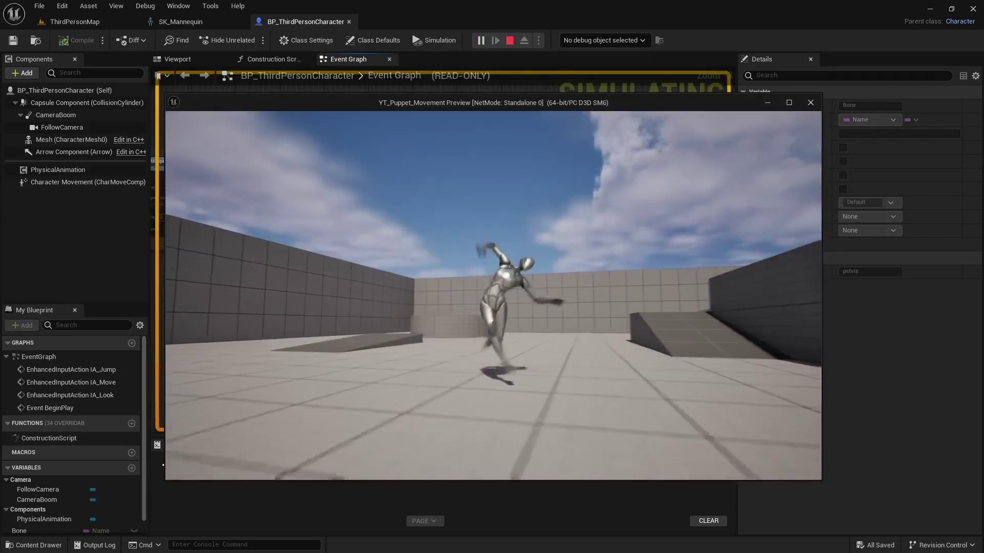
key("w")
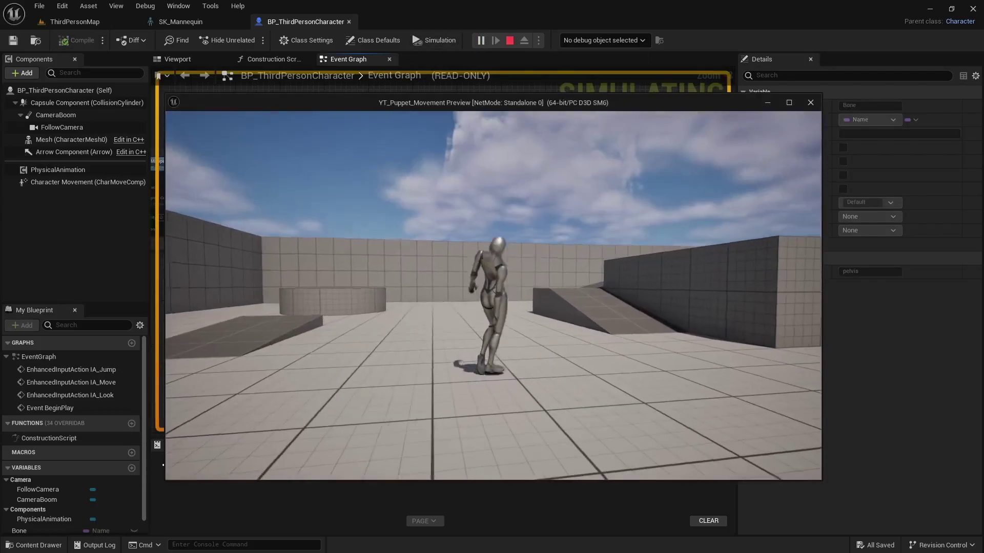
key("Escape")
right_click_drag(487, 338, 502, 338)
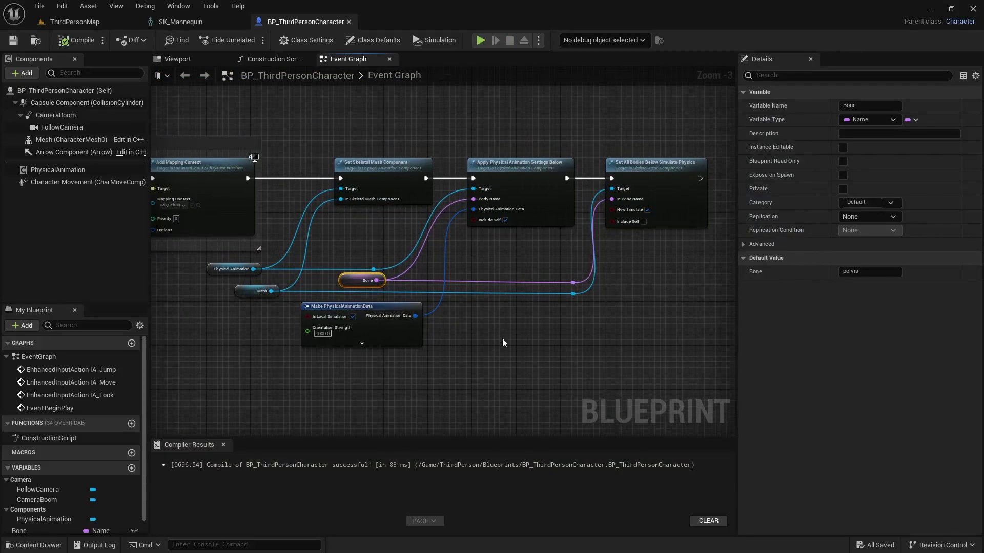
- Show the character in the blueprint's 3D view and add a Cube static mesh component to it
left_click(215, 59)
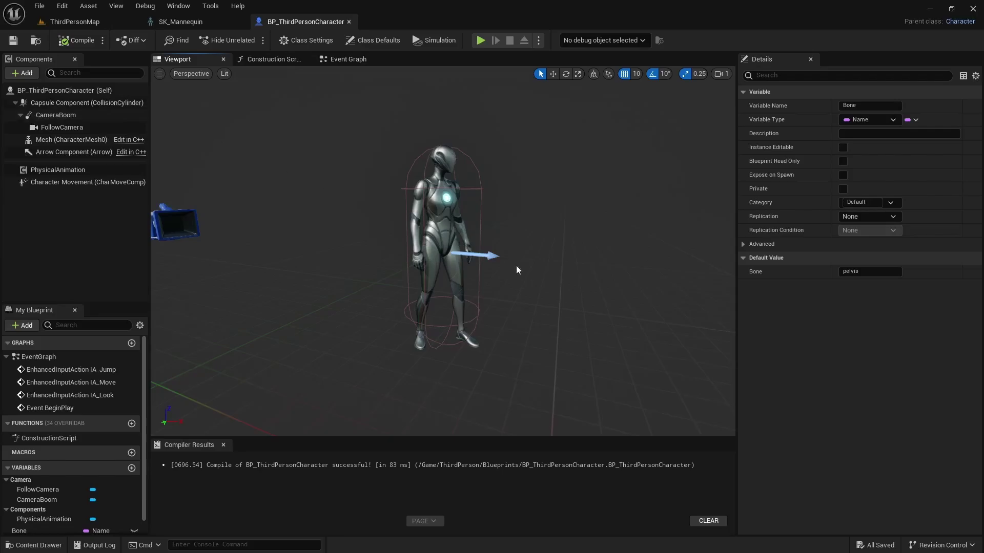
right_click_drag(533, 268, 560, 245)
key("w")
key("s")
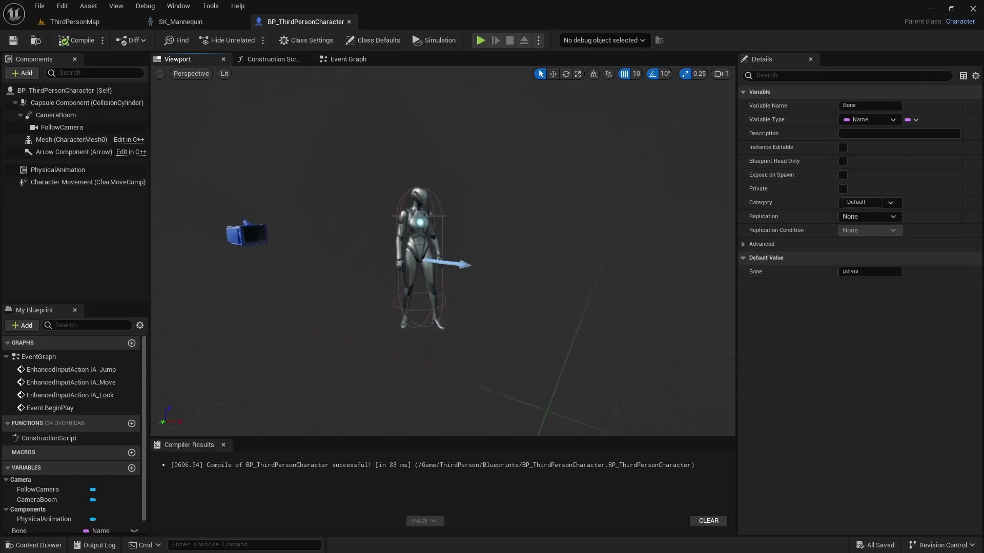
left_click_drag(517, 280, 533, 267)
left_click(45, 89)
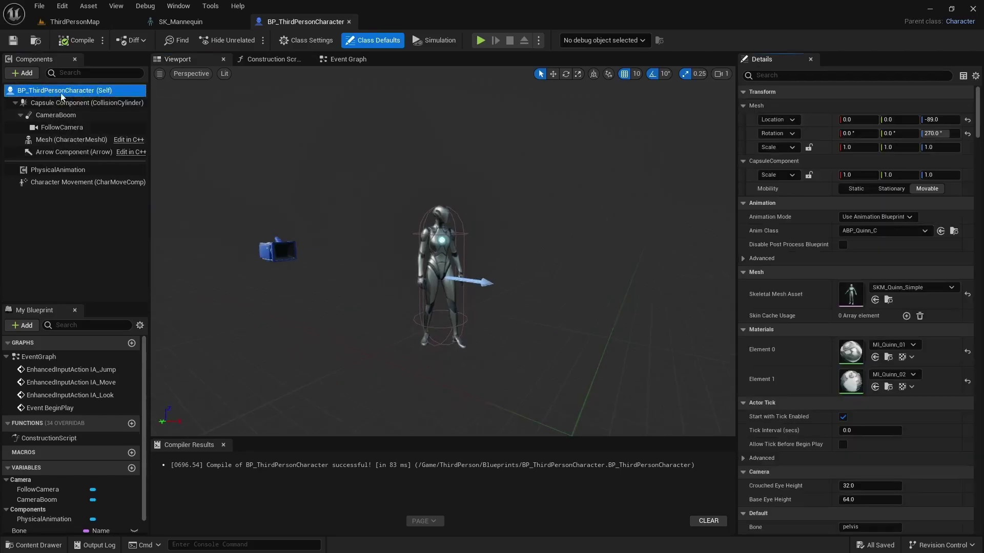
left_click(22, 73)
left_click(50, 195)
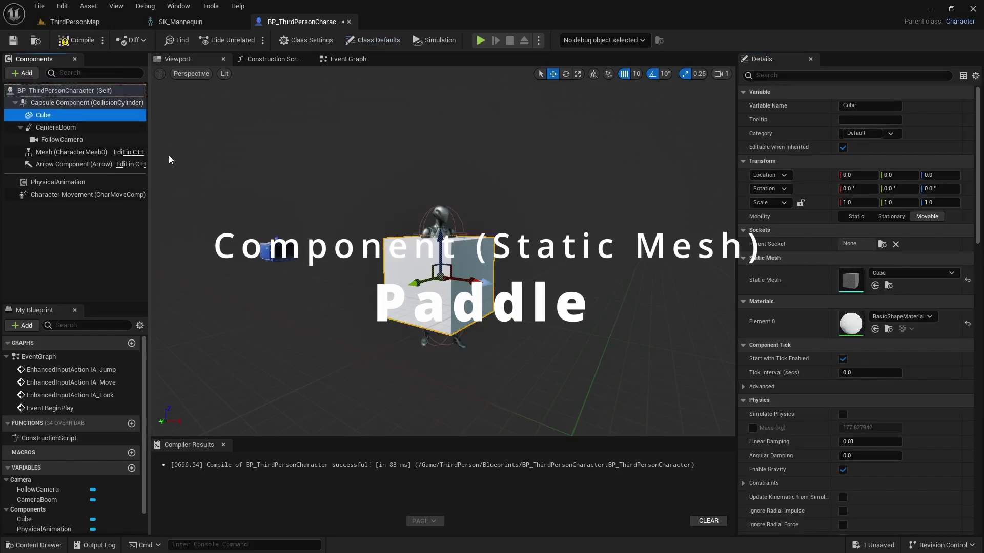
- Rename the Cube component to Paddle
mouse_move(338, 217)
right_mouse_down()
mouse_move(361, 264)
mouse_move(338, 217)
right_mouse_up()
left_click(38, 114)
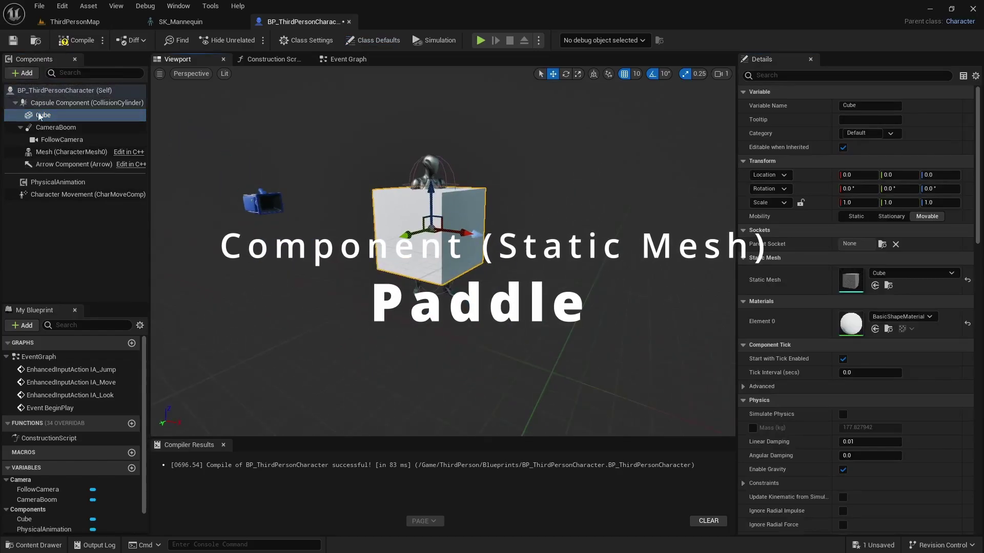
key("F2")
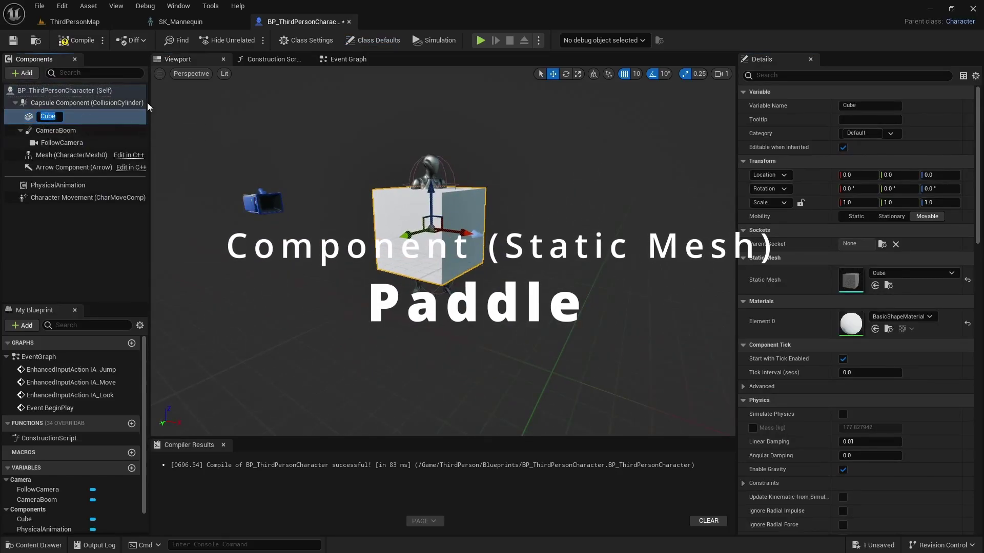
type("ControlP")
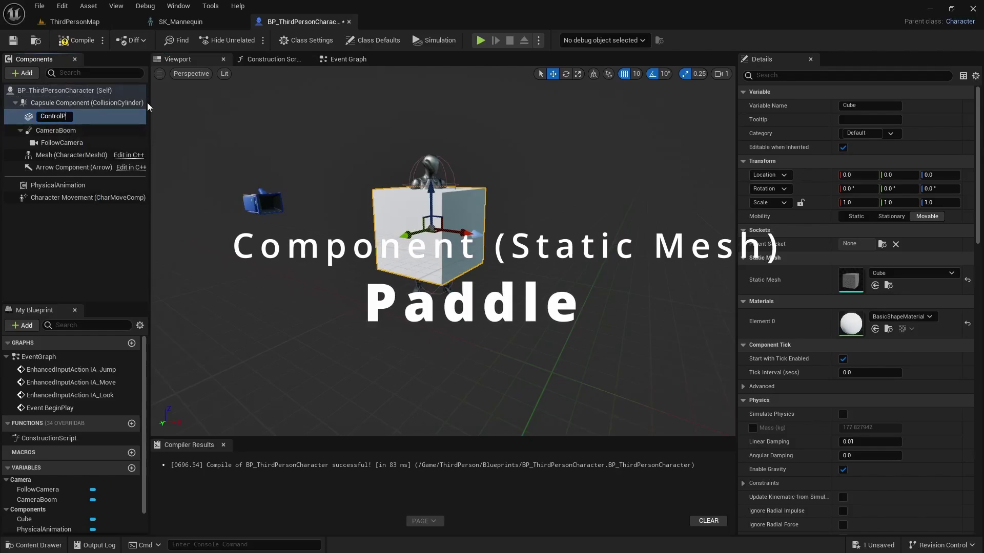
key("BackSpace")
key("BackSpace")
key("BackSpace")
key("BackSpace")
key("BackSpace")
key("BackSpace")
key("BackSpace")
key("BackSpace")
type("Paddle")
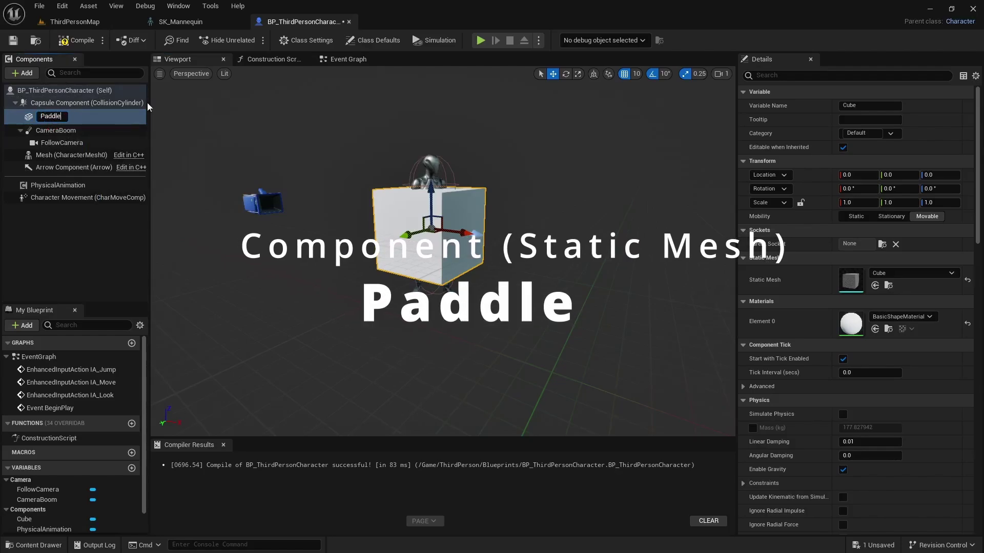
key("Return")
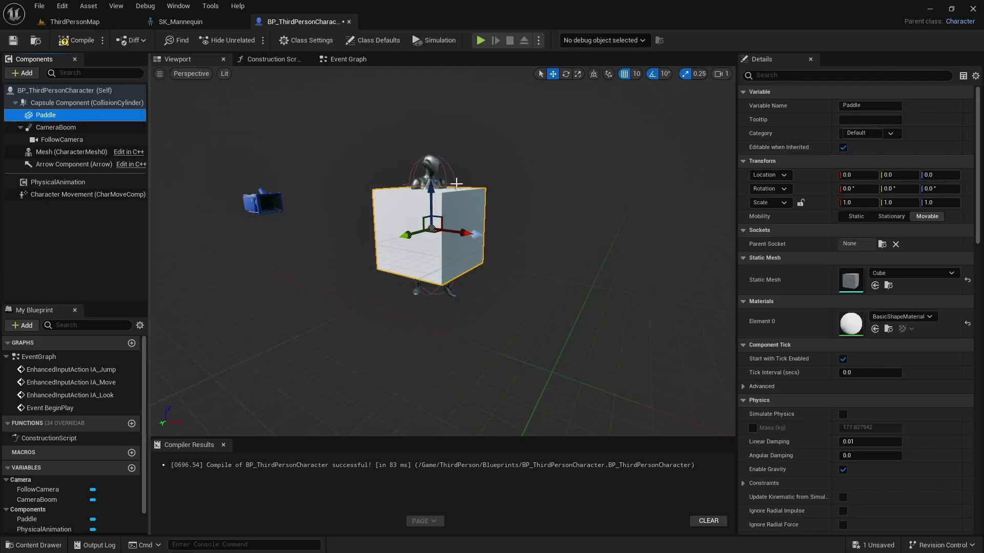
- Flatten the Paddle into a thin plank, turning off scale snapping and scaling it to about 0.22 in Y and 0.02 in Z
scroll(563, 290, "up", 3)
scroll(518, 270, "up", 1)
key("r")
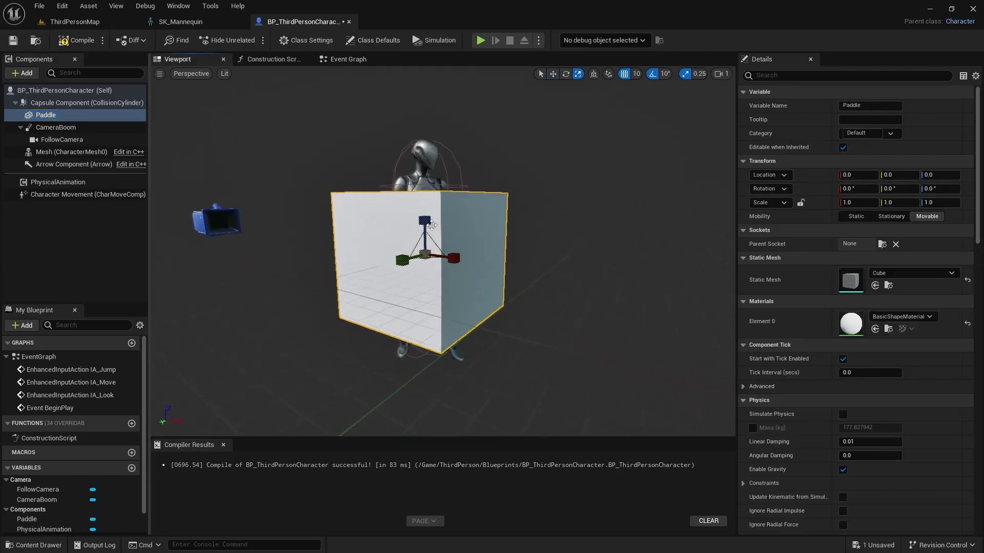
left_click_drag(425, 220, 425, 259)
left_click_drag(483, 266, 508, 302, "alt")
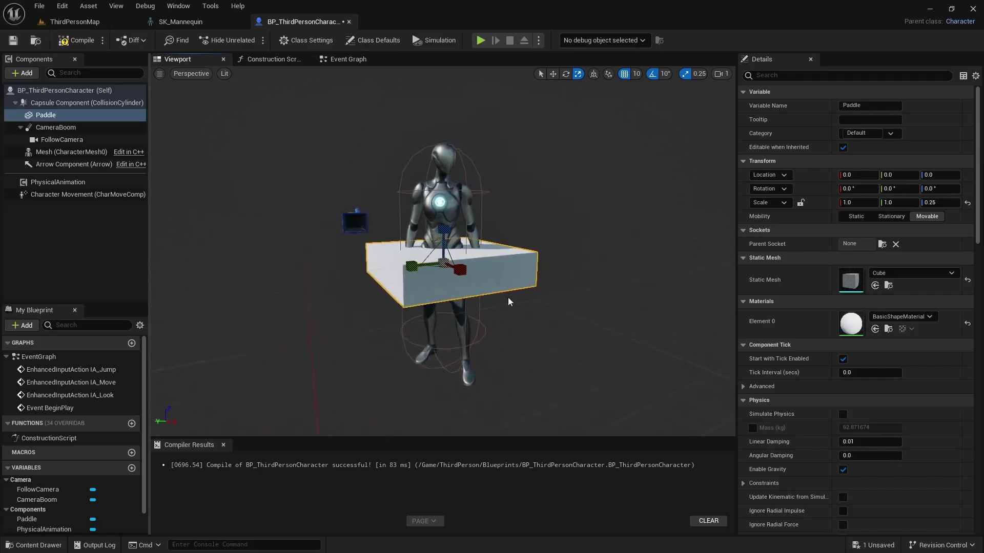
left_click_drag(406, 262, 425, 264)
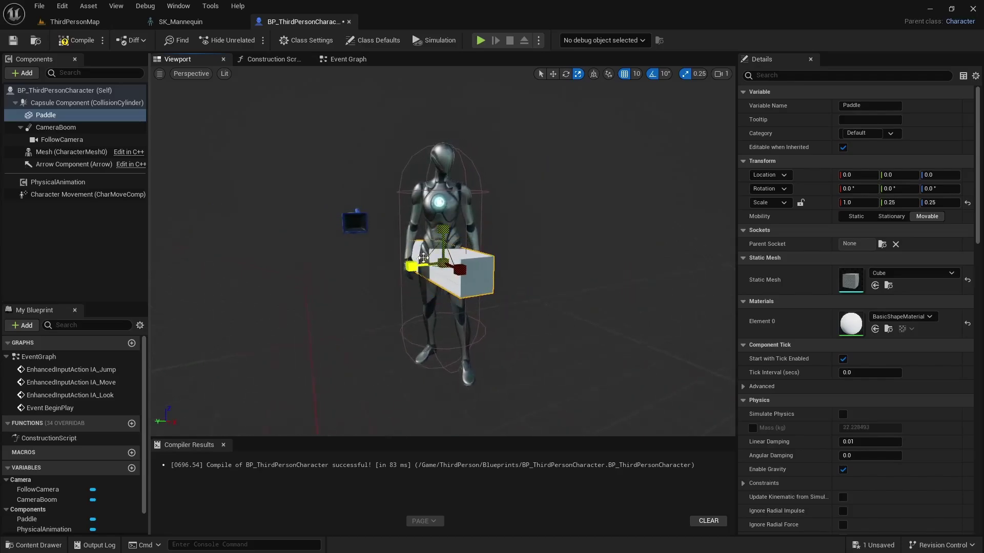
left_click(685, 73)
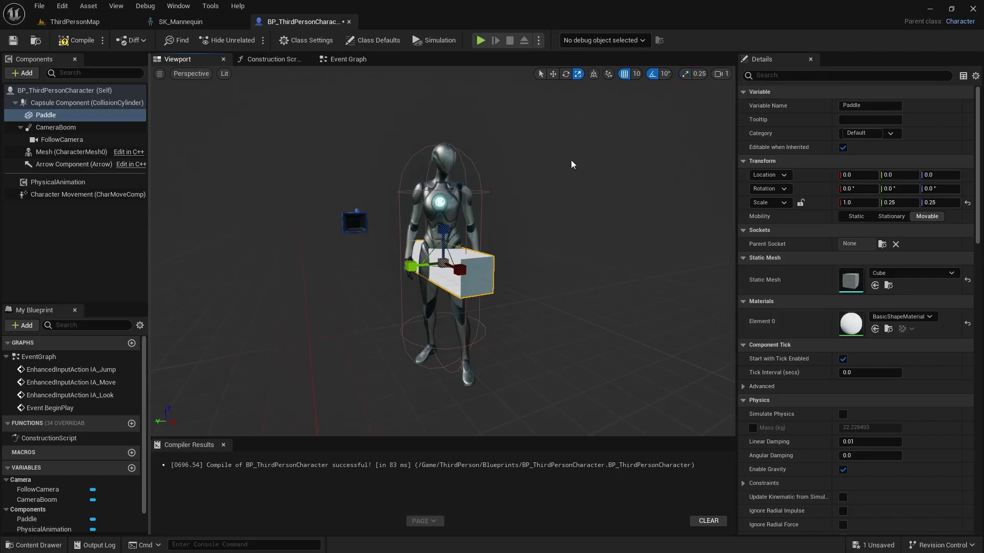
left_click_drag(450, 235, 449, 231)
left_click_drag(416, 265, 411, 266)
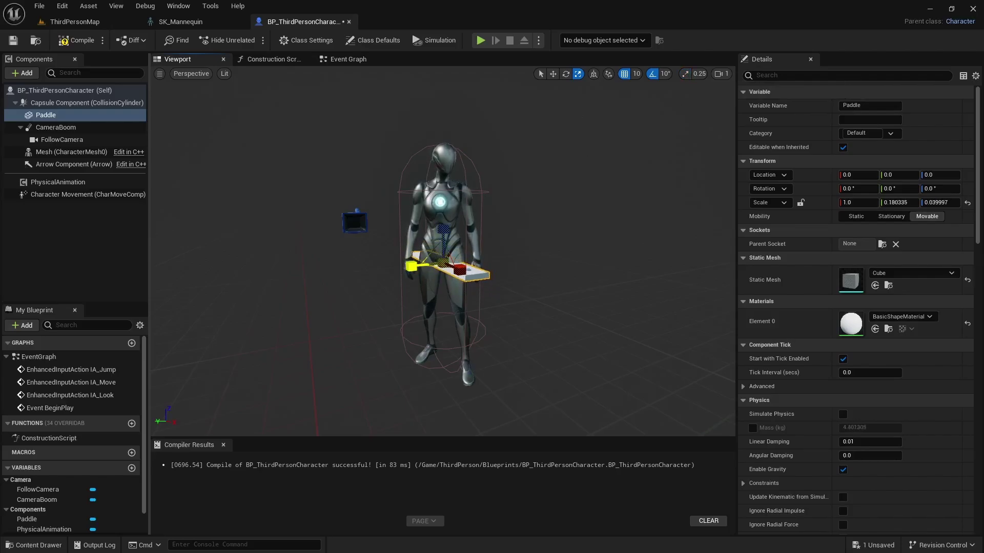
left_click_drag(486, 315, 479, 309, "alt")
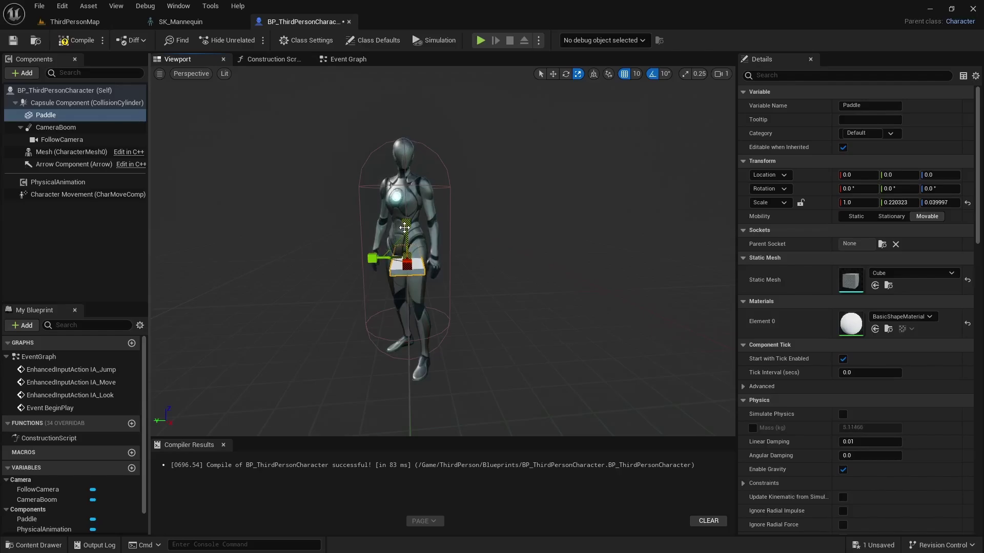
left_click_drag(404, 227, 498, 295)
- Raise the Paddle above the character's head to a Z location of 140
key("w")
left_click_drag(429, 226, 490, 171)
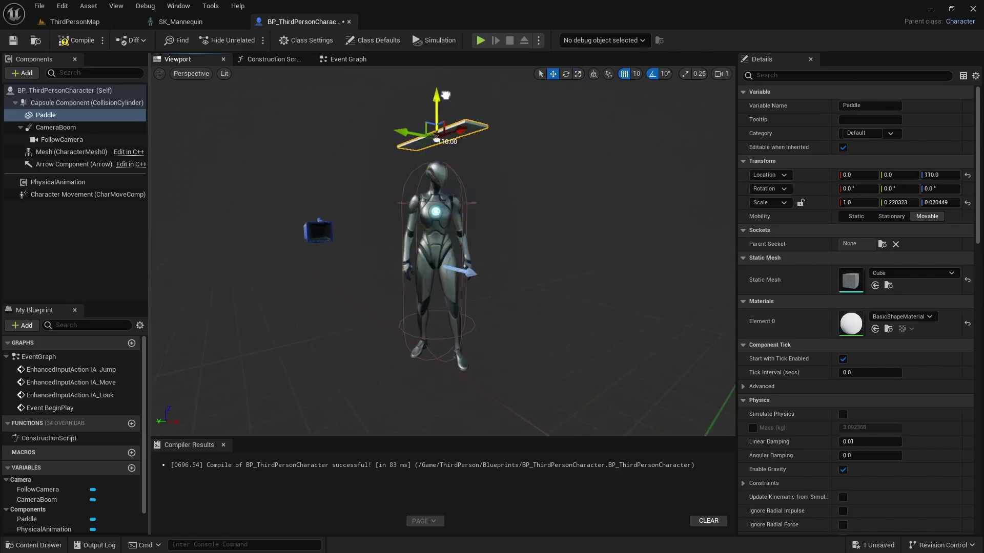
left_click_drag(423, 142, 423, 119)
right_click_drag(423, 120, 451, 131)
- Assign the M_Wood_Floor_Walnut_Worn material to the Paddle
left_click(903, 319)
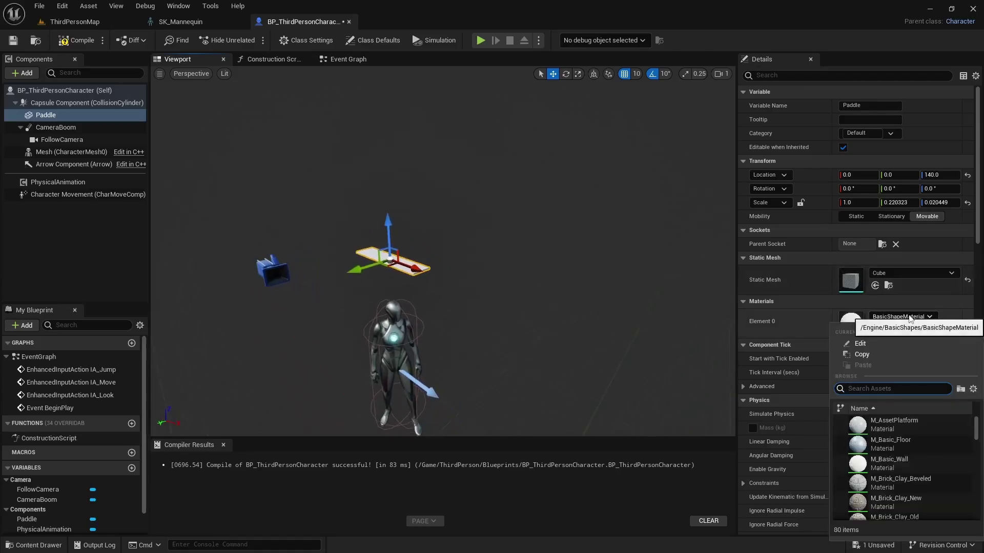
type("wood")
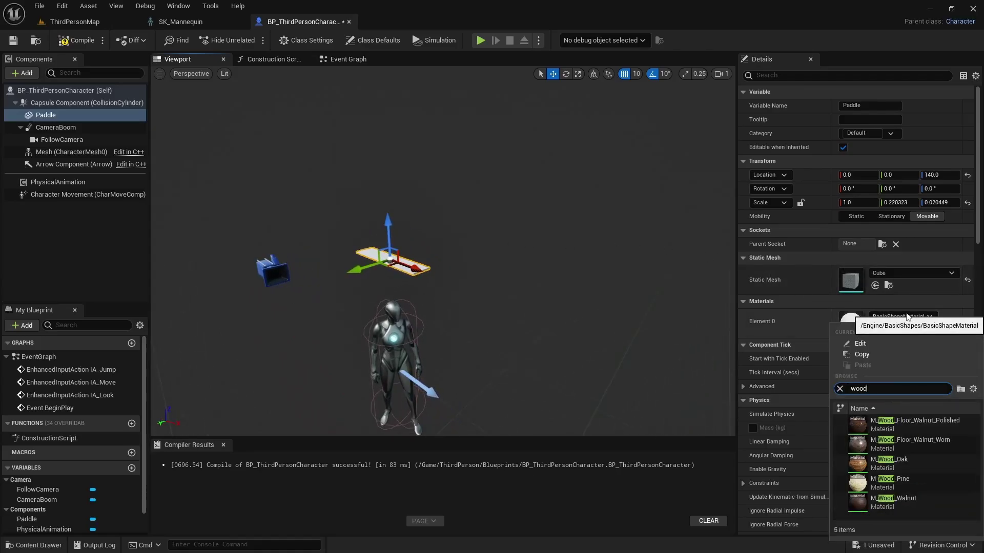
left_click(934, 444)
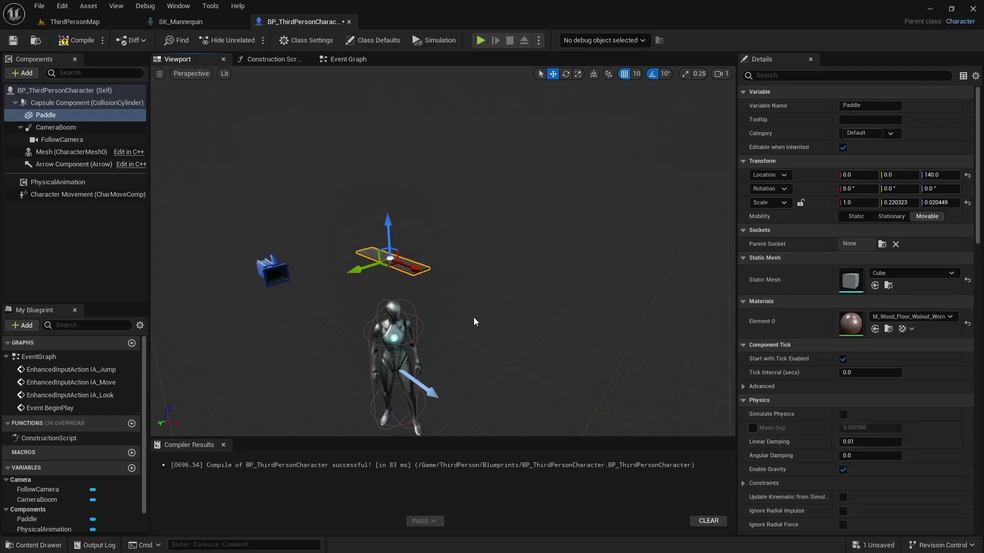
key("f")
right_click_drag(443, 251, 393, 253)
key("s")
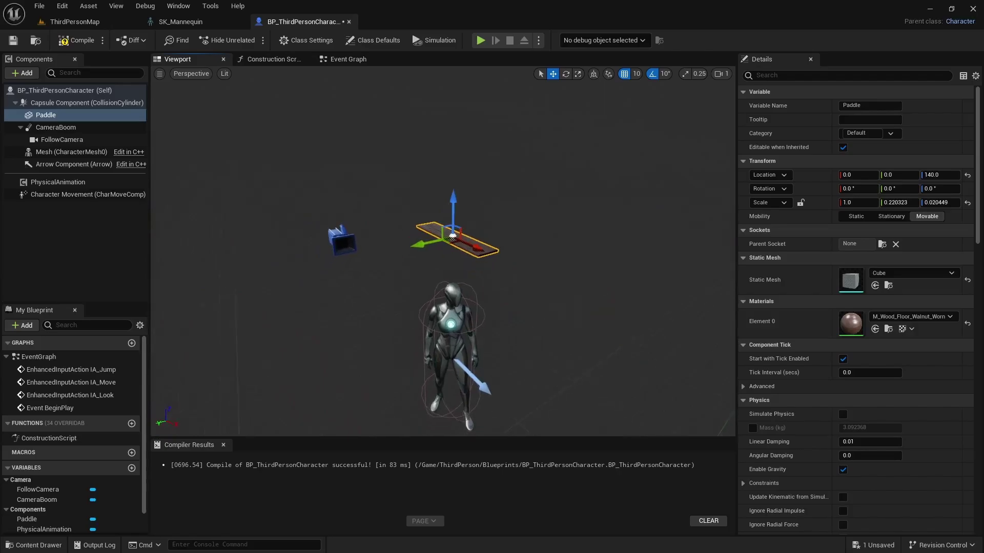
- Duplicate the Paddle as Paddle1 and rotate the copy about 90° around Z to form a cross
right_click(45, 114)
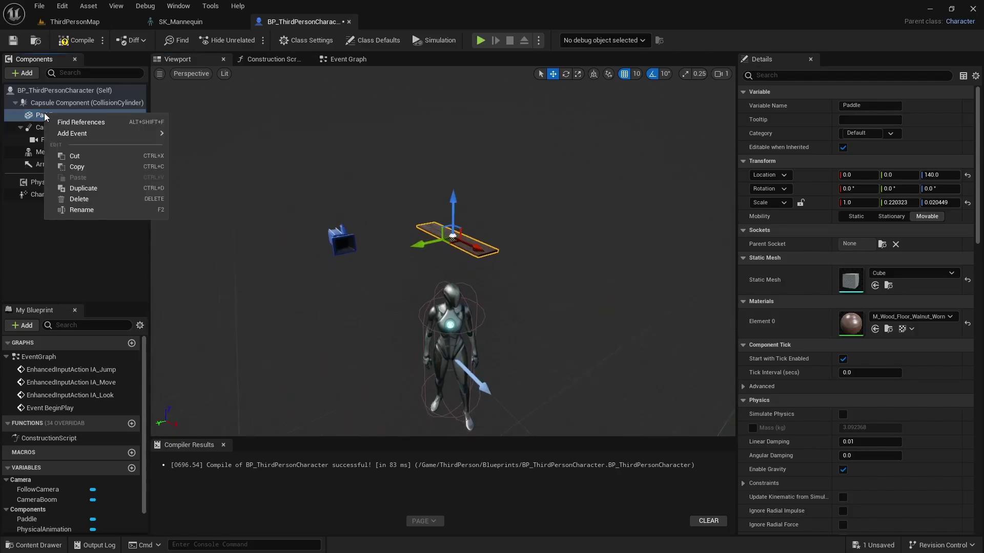
left_click(102, 190)
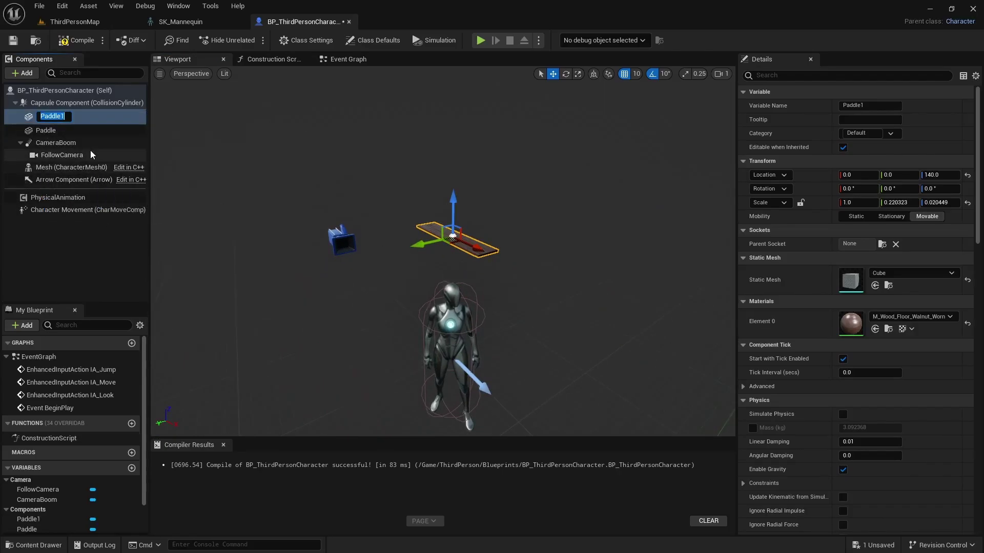
key("Return")
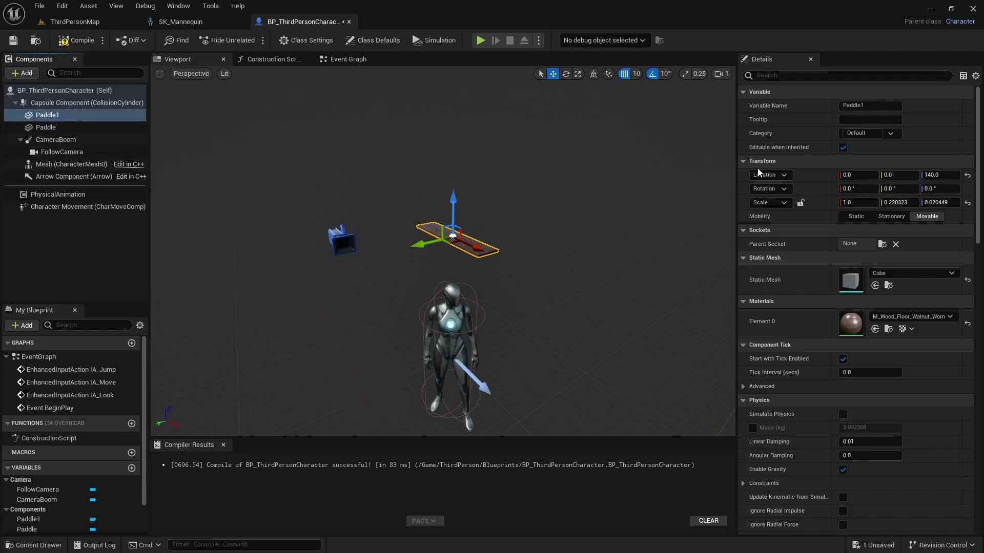
right_click_drag(516, 249, 554, 247)
key("e")
left_click_drag(441, 251, 348, 271)
key("w")
scroll(547, 277, "up", 3)
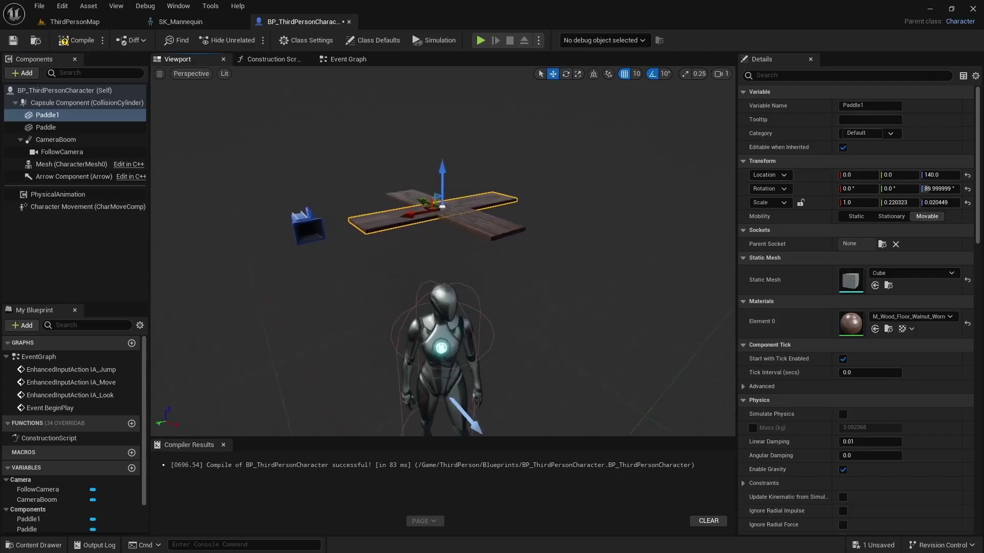
- Compile the blueprint, play-test the character running and jumping with the crossed paddles overhead, and end the preview
left_click(76, 40)
left_click(481, 40)
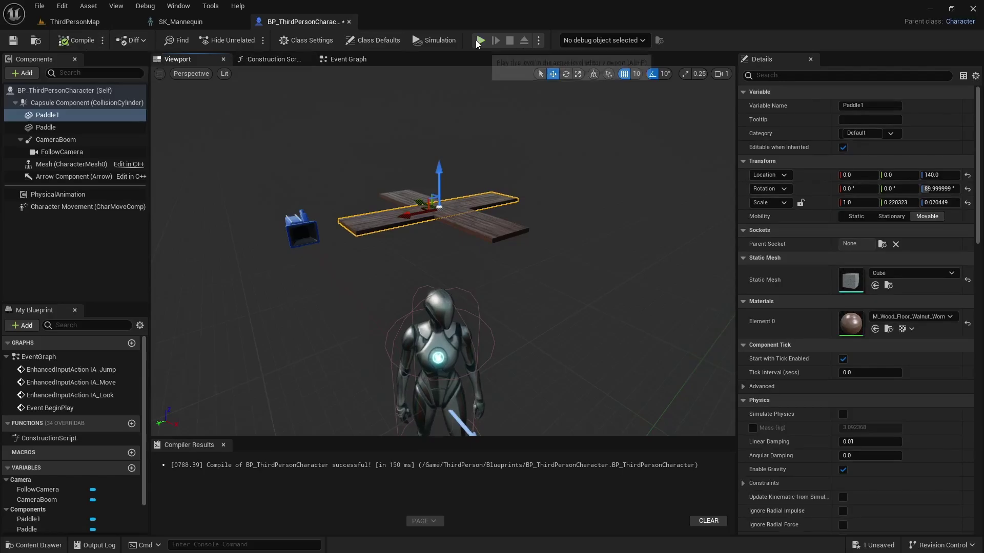
key("w")
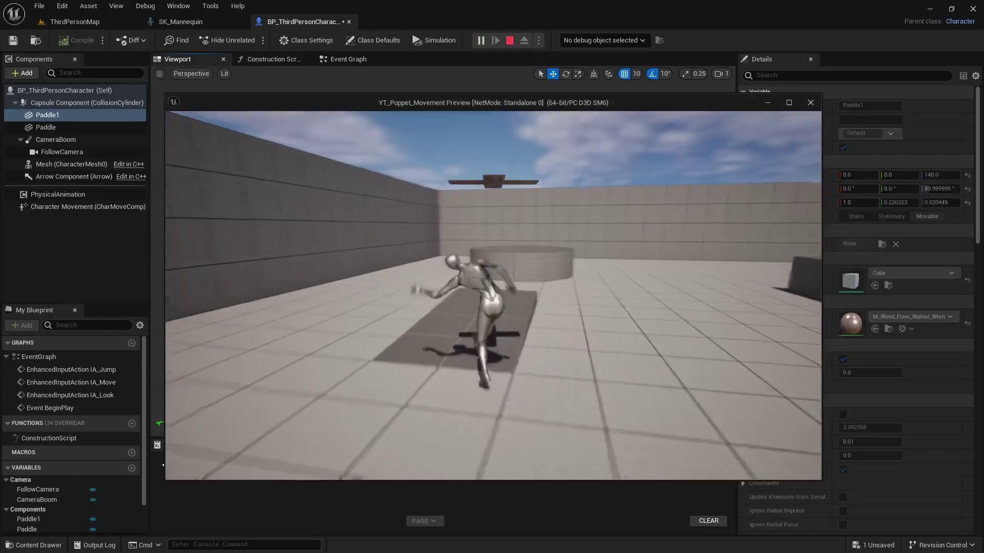
key("space")
key("w")
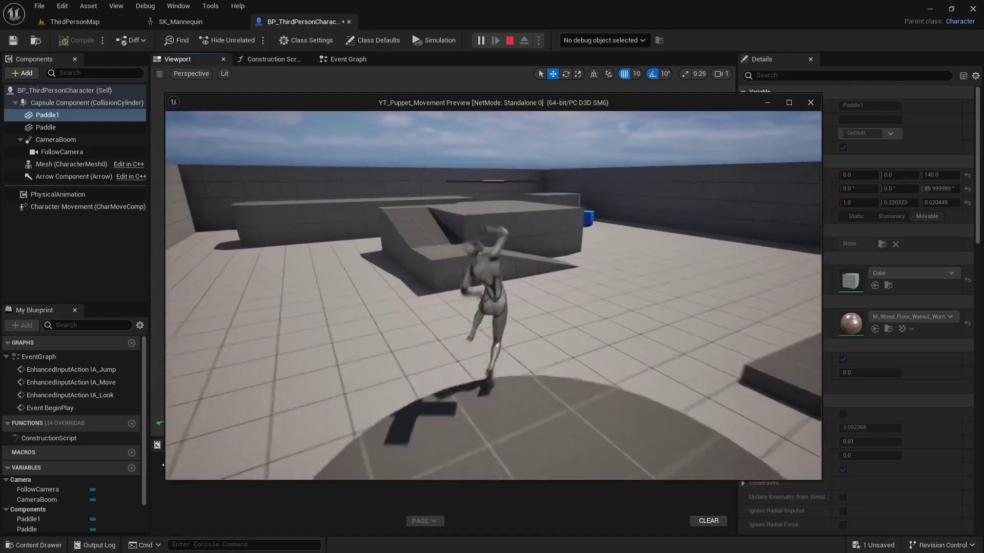
key("space")
key("w")
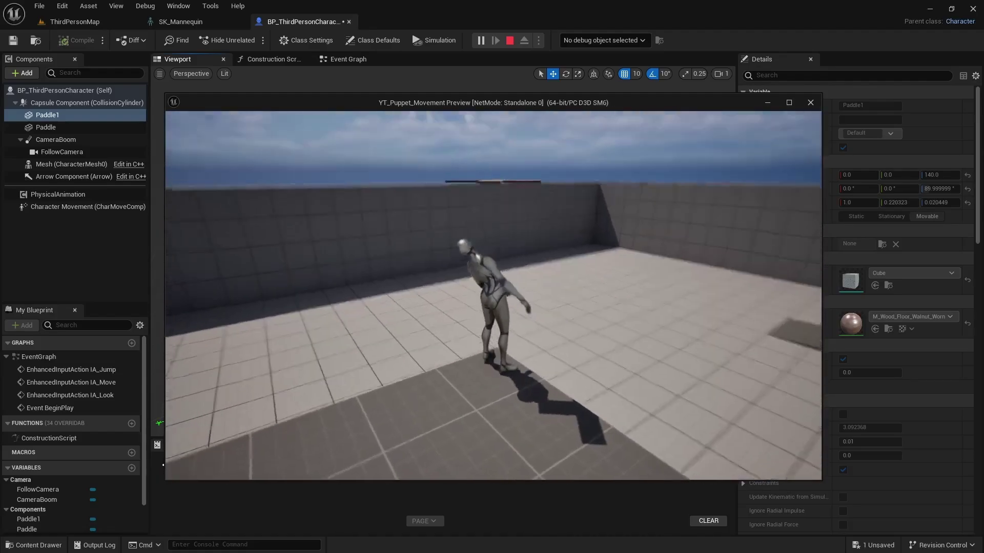
key("Escape")
- Add a Cable component under the character's Mesh and name it string_h
mouse_move(443, 251)
right_mouse_down()
mouse_move(442, 328)
mouse_move(443, 277)
mouse_move(400, 221)
mouse_move(338, 205)
mouse_move(569, 210)
mouse_move(443, 251)
right_mouse_up()
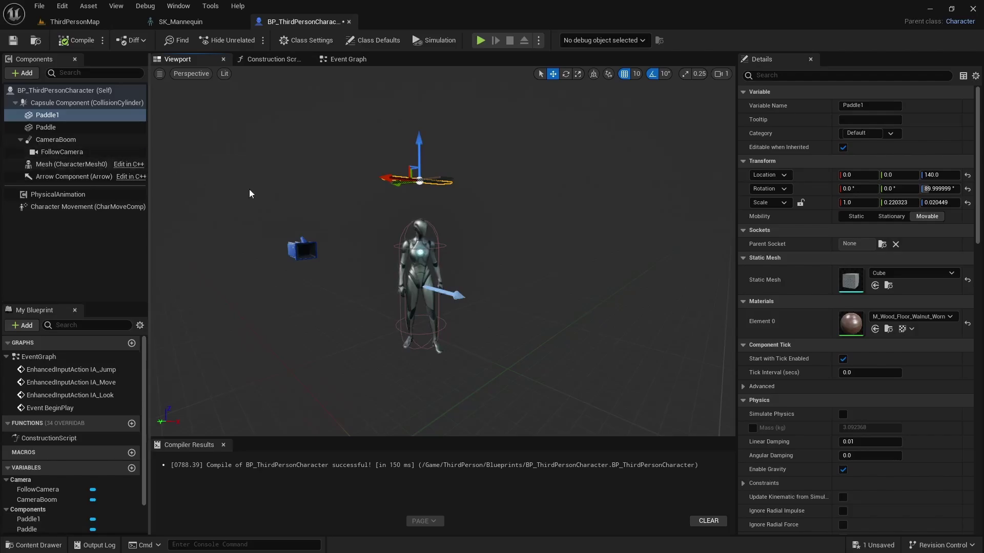
left_click(58, 103)
left_click(53, 91)
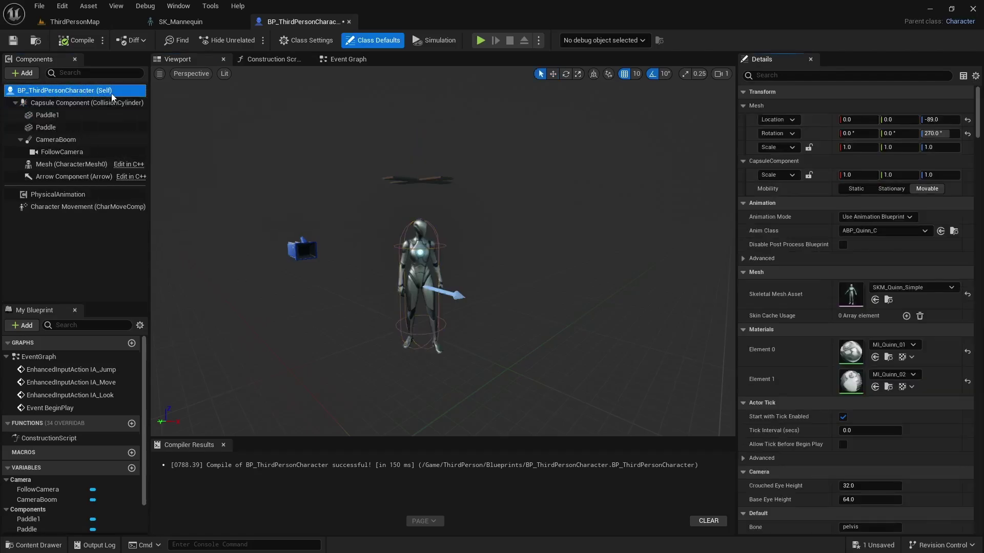
left_click(47, 165)
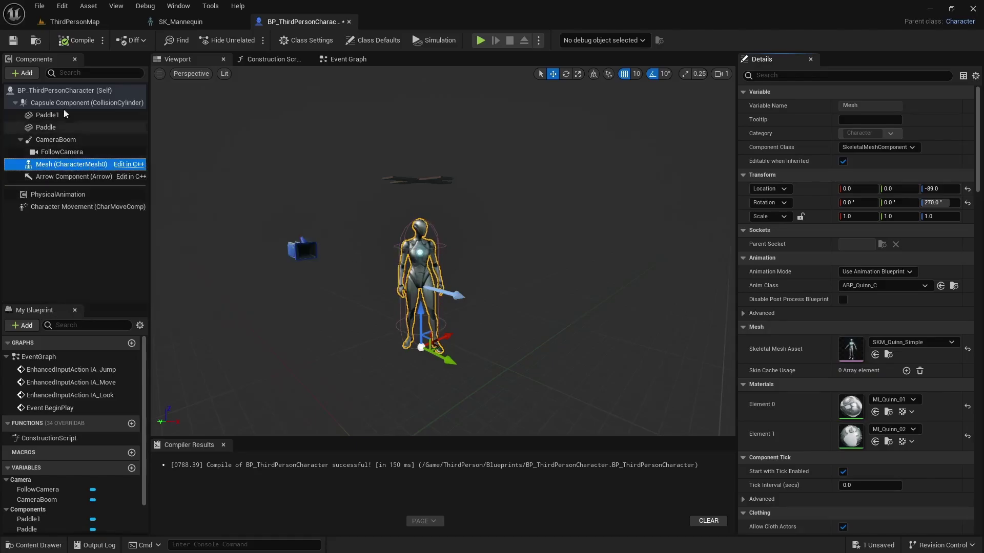
left_click(23, 73)
type("cable")
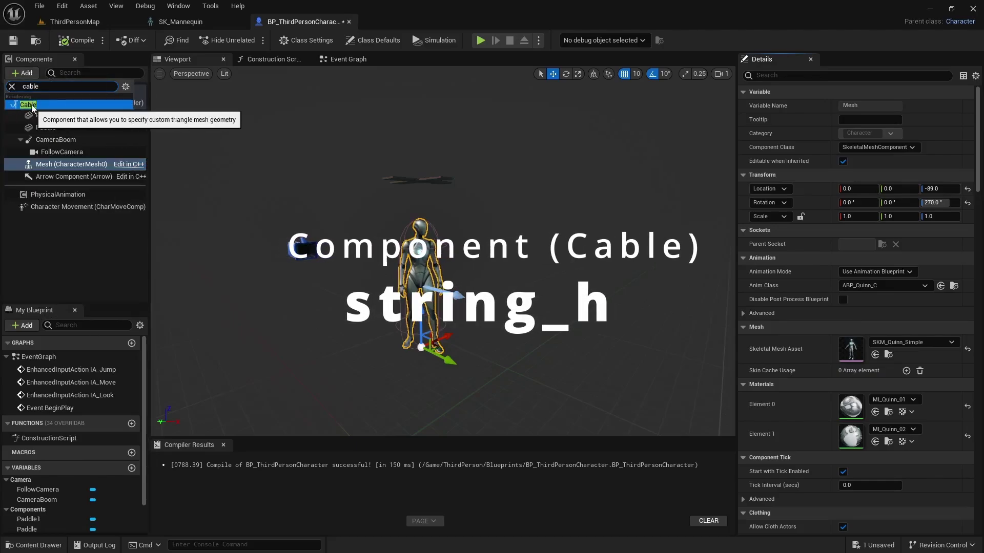
left_click(29, 105)
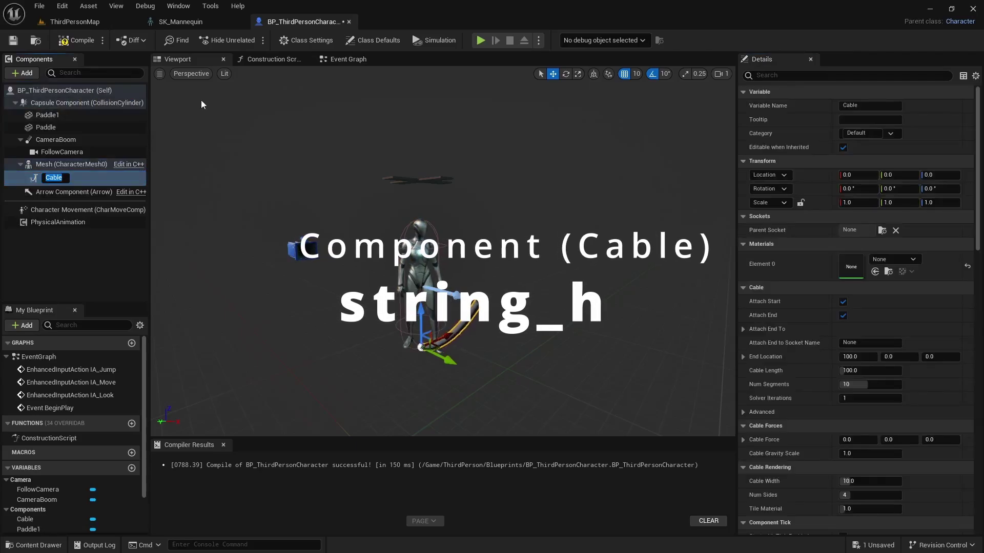
type("string_h")
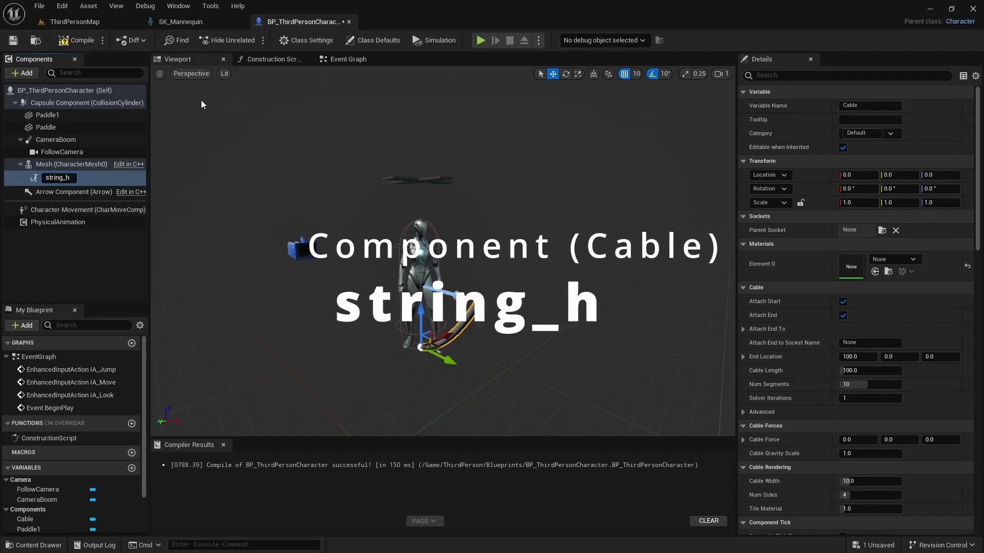
key("Return")
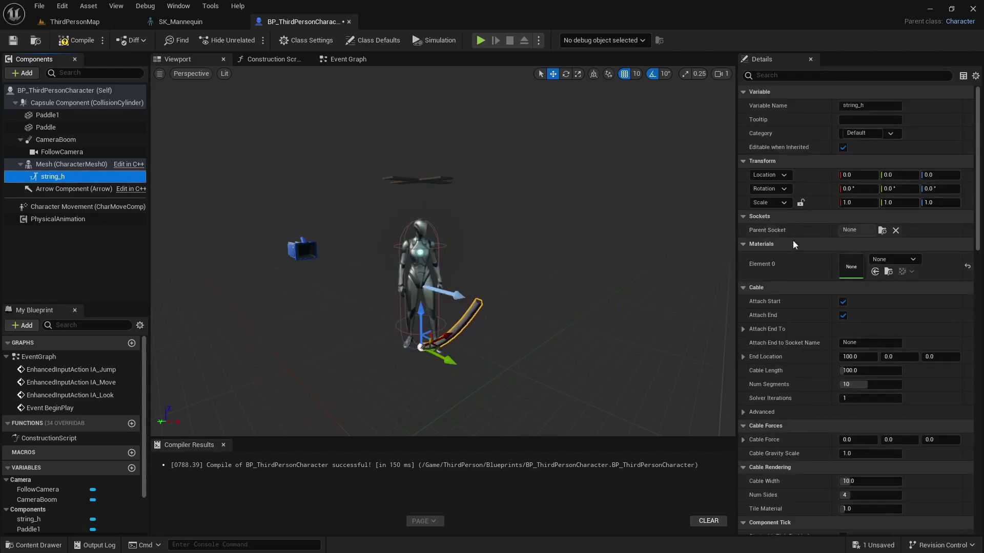
- Set the Parent Socket of string_h to the head bone
left_click(881, 230)
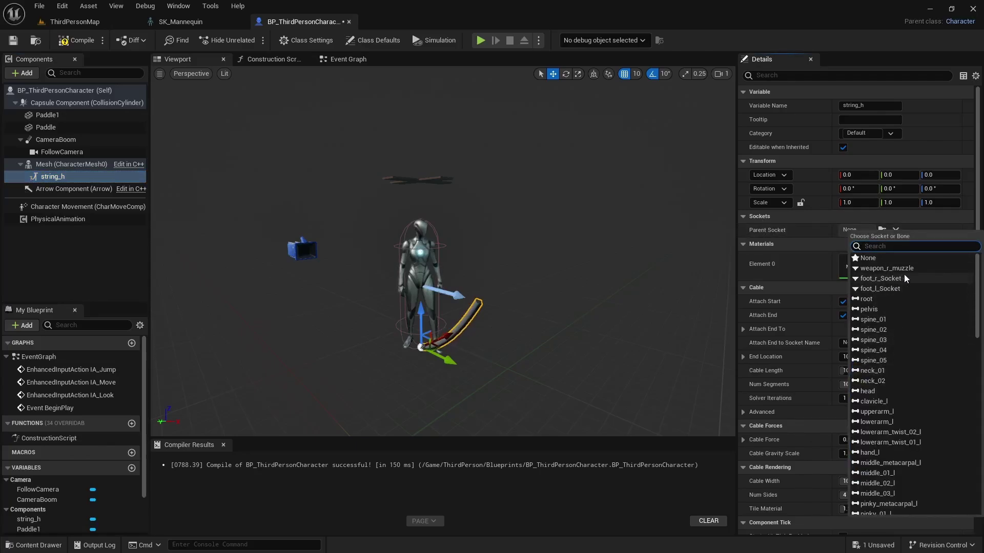
type("head")
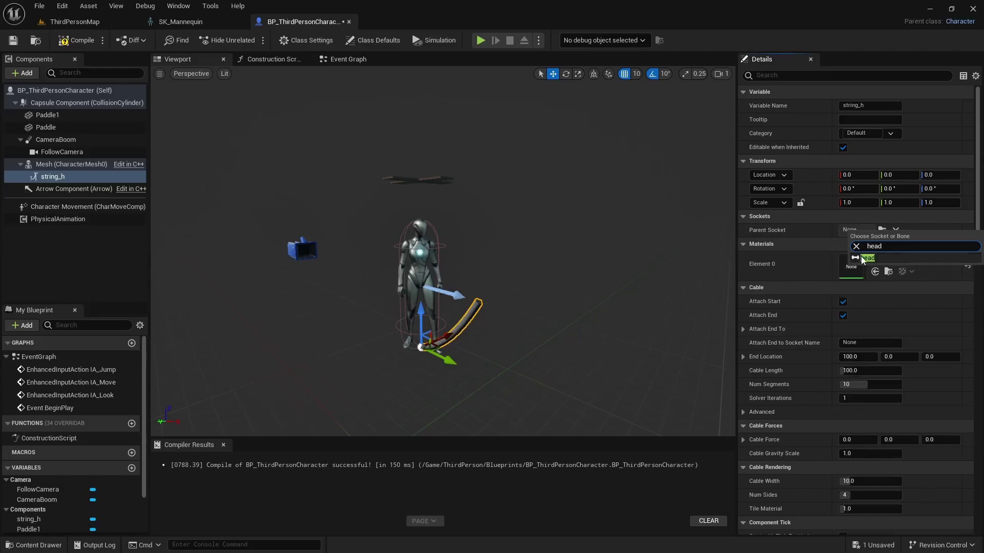
left_click(865, 257)
key("w")
mouse_move(443, 251)
right_mouse_down()
mouse_move(446, 259)
mouse_move(451, 245)
right_mouse_up()
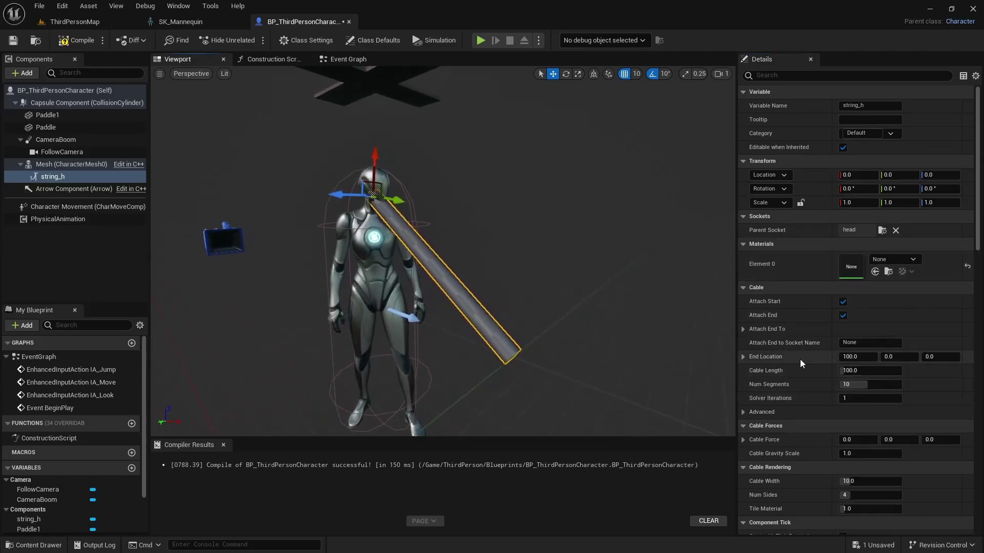
- Set the Cable Width of string_h to 1
left_click(866, 481)
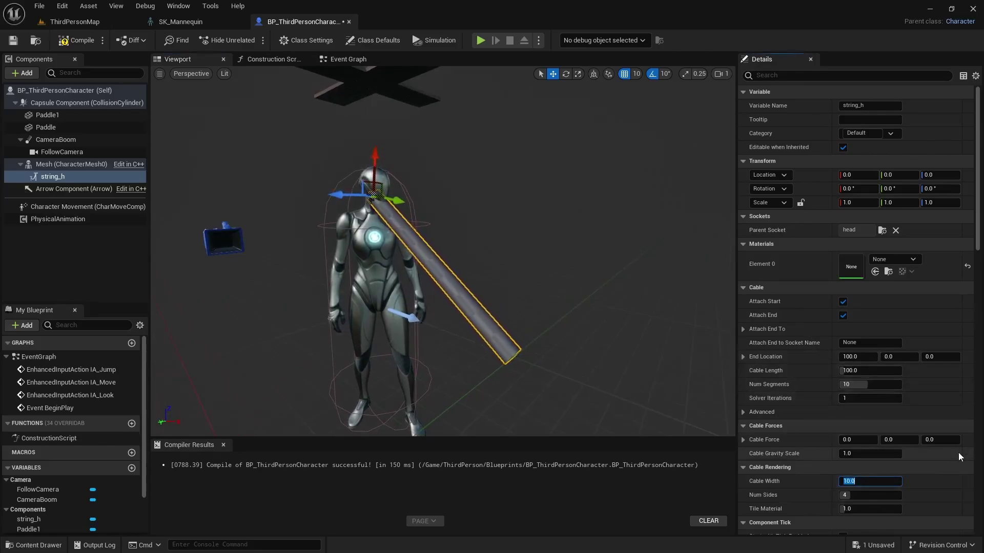
type("1")
key("Return")
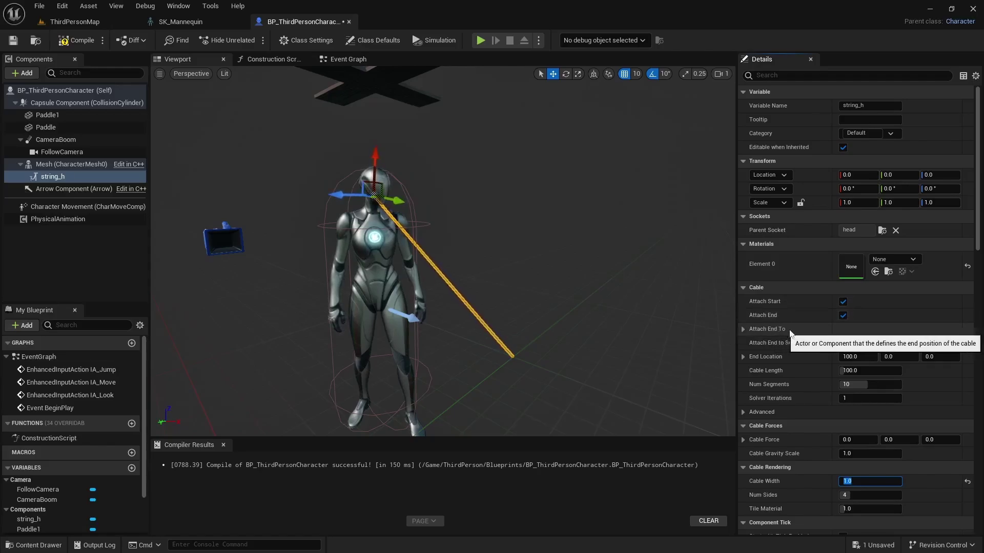
- Attach the end of string_h to the component named Paddle
left_click(743, 329)
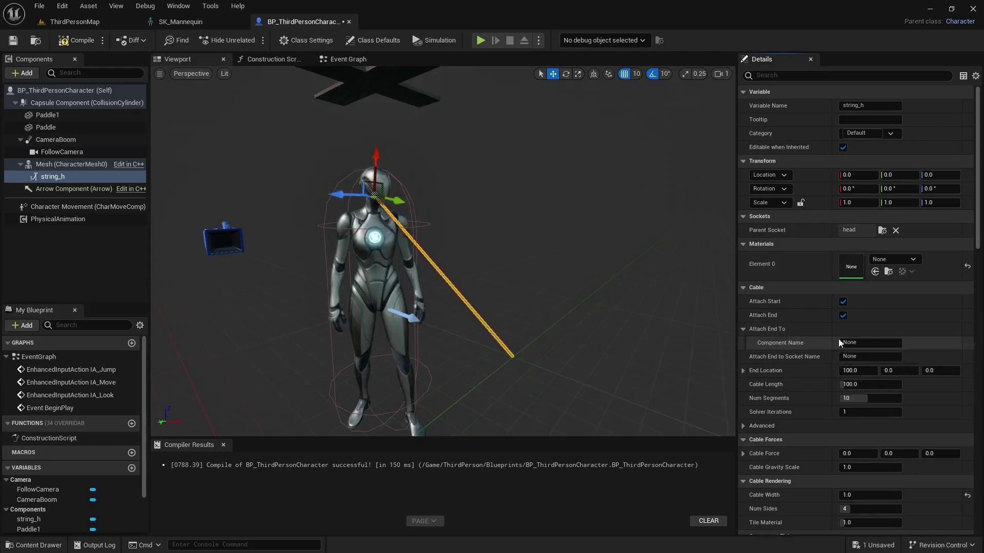
left_click(871, 343)
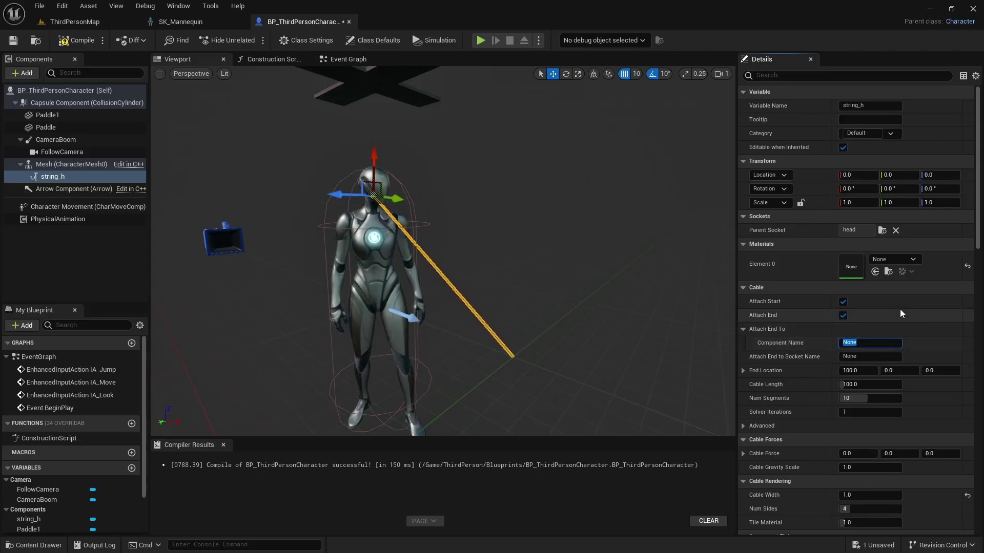
type("Paddle")
key("Return")
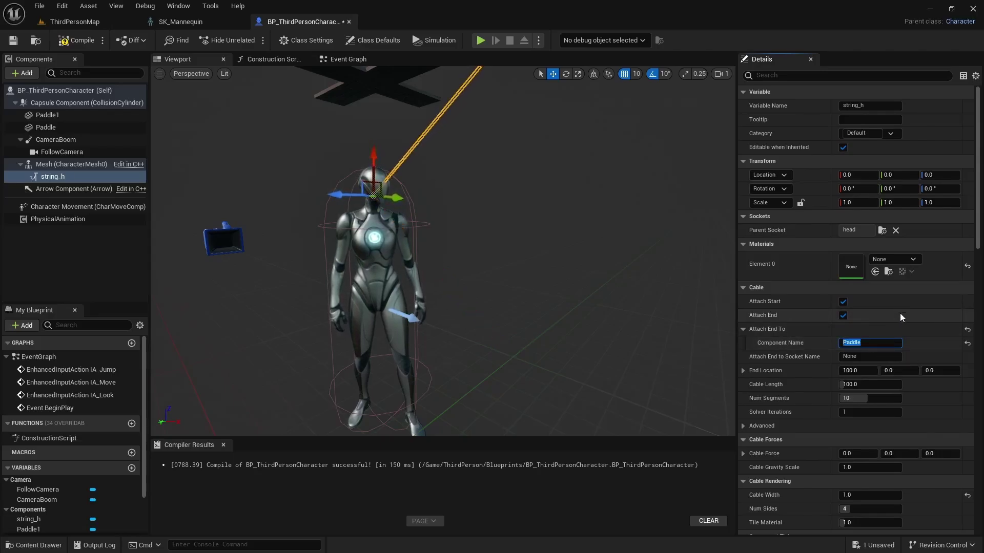
- Try X values of 0 and -100 for string_h's End Location, and settle on -40 to end the cable near the paddle's rear tip
right_click_drag(666, 298, 652, 257)
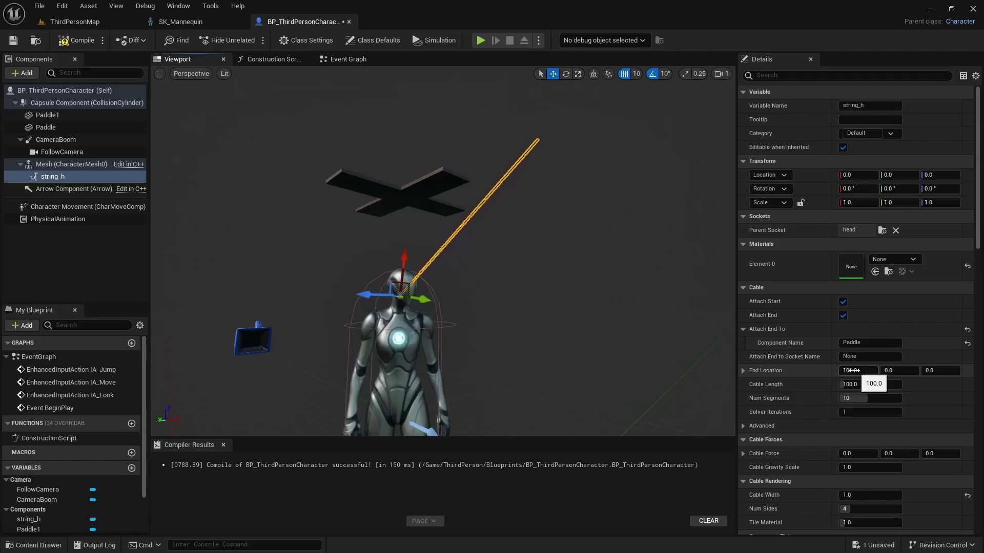
left_click(851, 370)
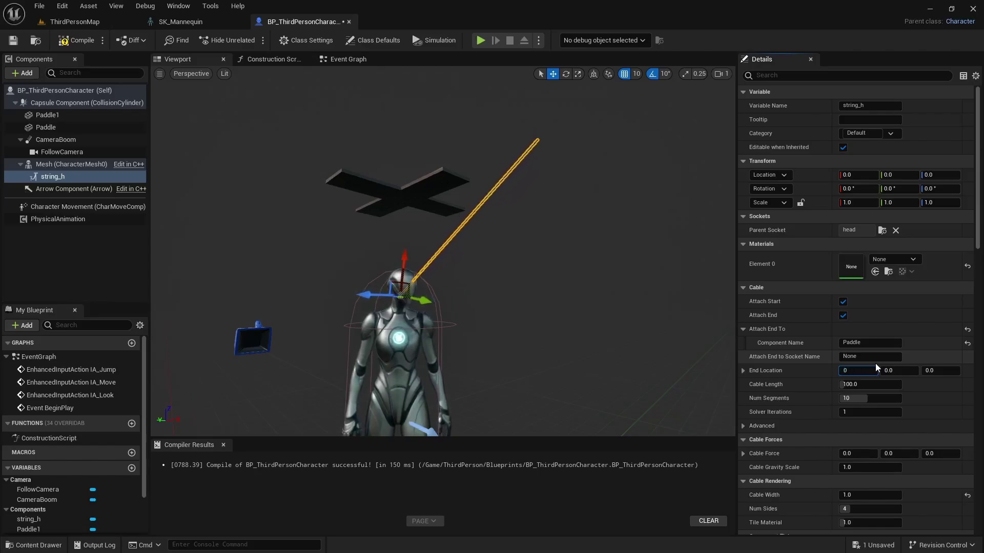
type("0")
key("Return")
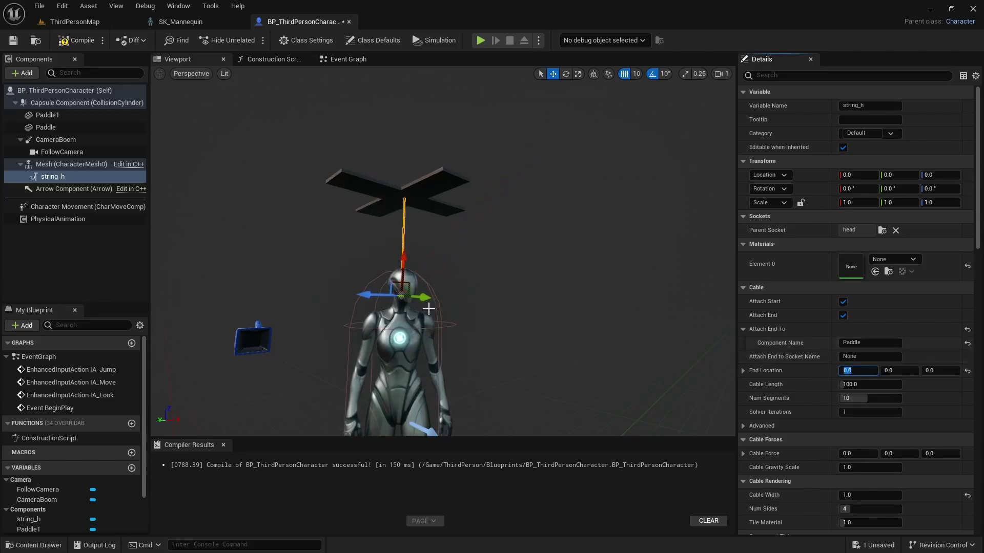
right_click_drag(429, 309, 473, 231)
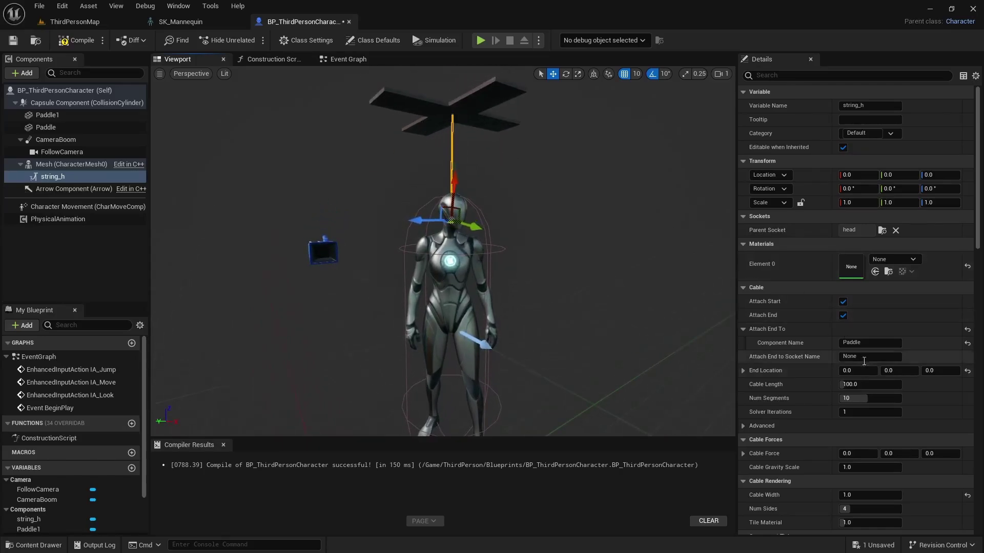
left_click(859, 370)
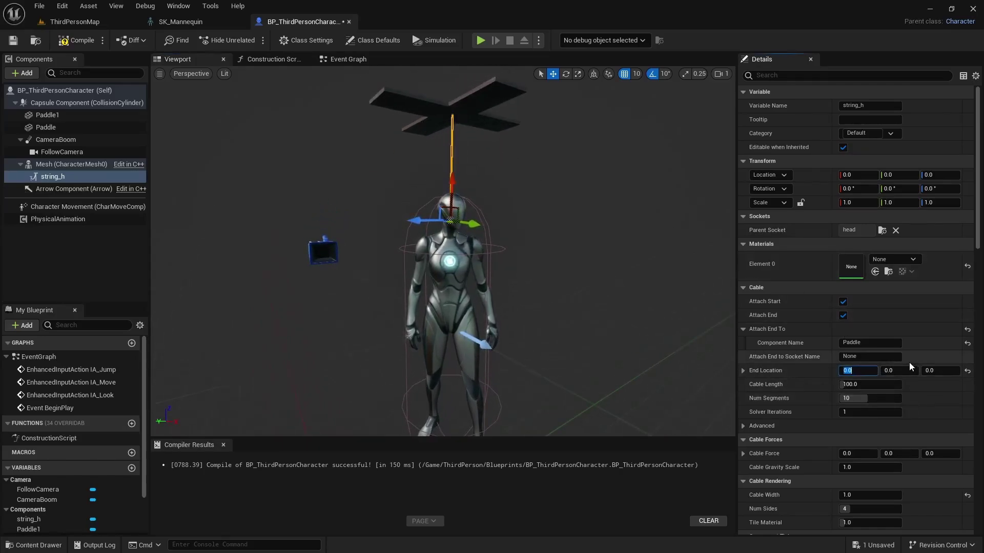
type("-100")
key("Return")
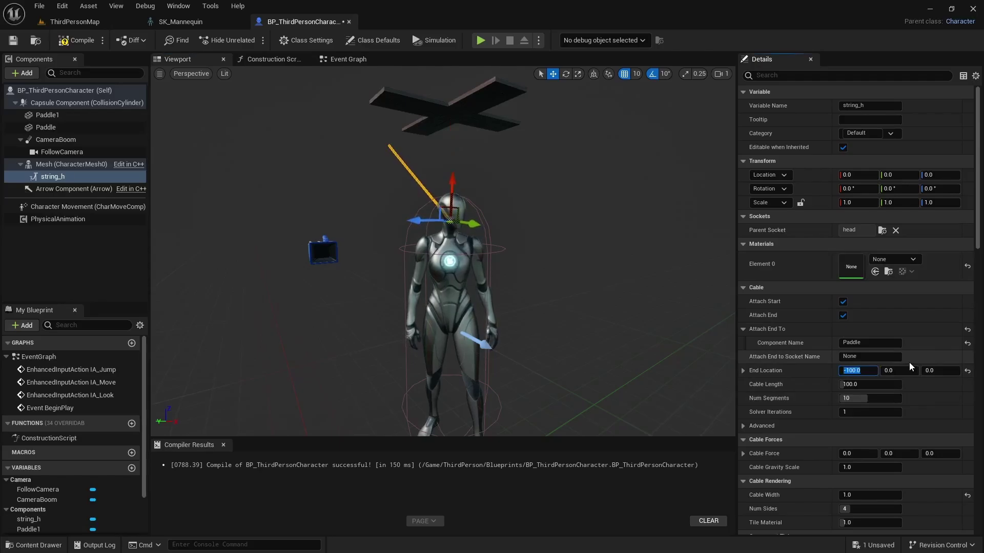
type("-40")
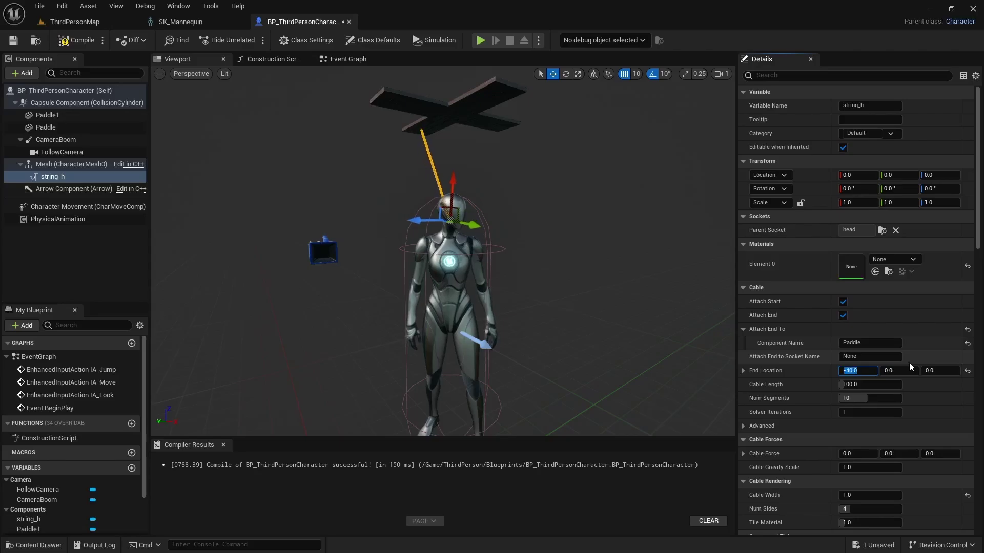
key("Return")
- Move the start of string_h to the top of the head, trying a Location X of 20 and settling on 13
left_click_drag(473, 253, 635, 253, "alt")
scroll(374, 170, "up", 8)
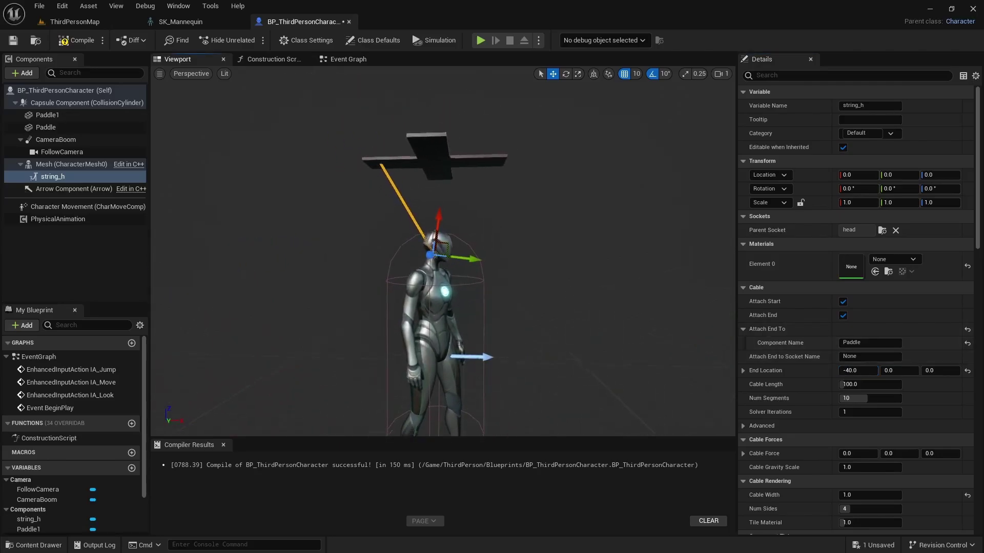
left_click_drag(473, 253, 412, 256, "alt")
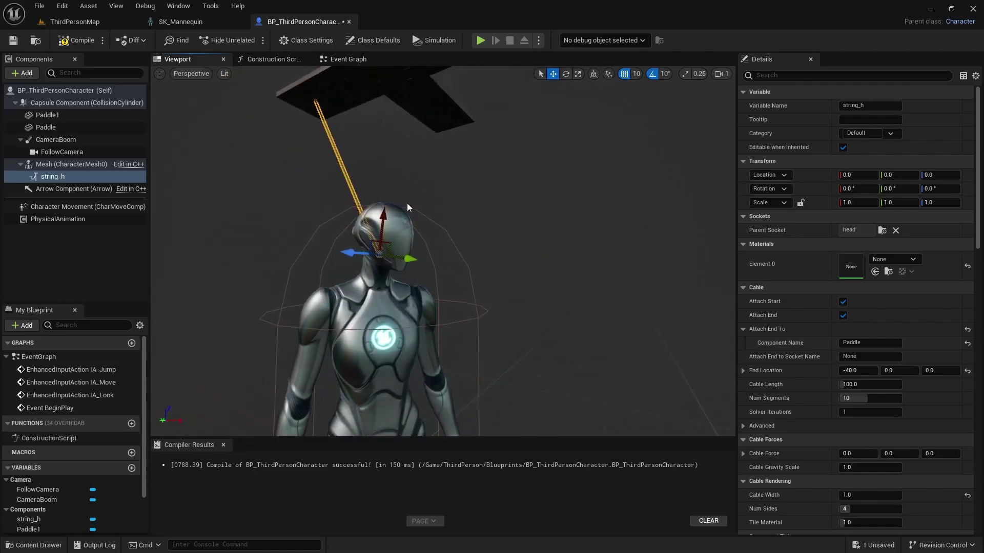
right_click(768, 176)
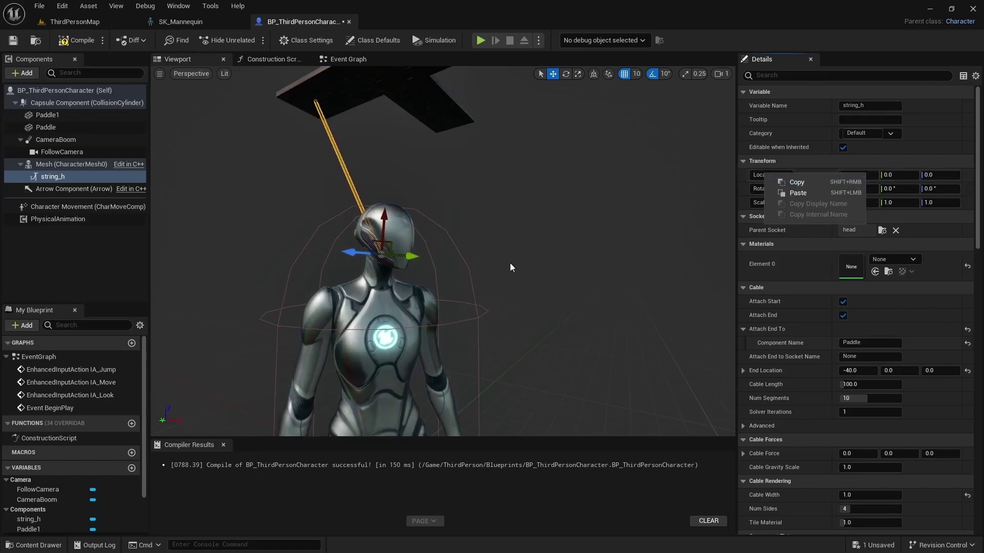
right_click_drag(509, 264, 451, 233)
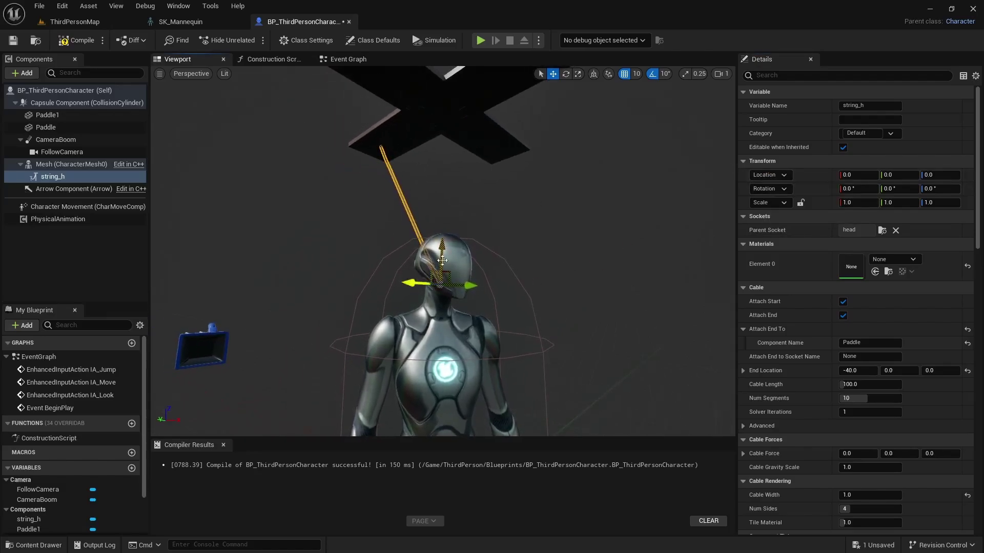
right_click_drag(443, 255, 438, 277)
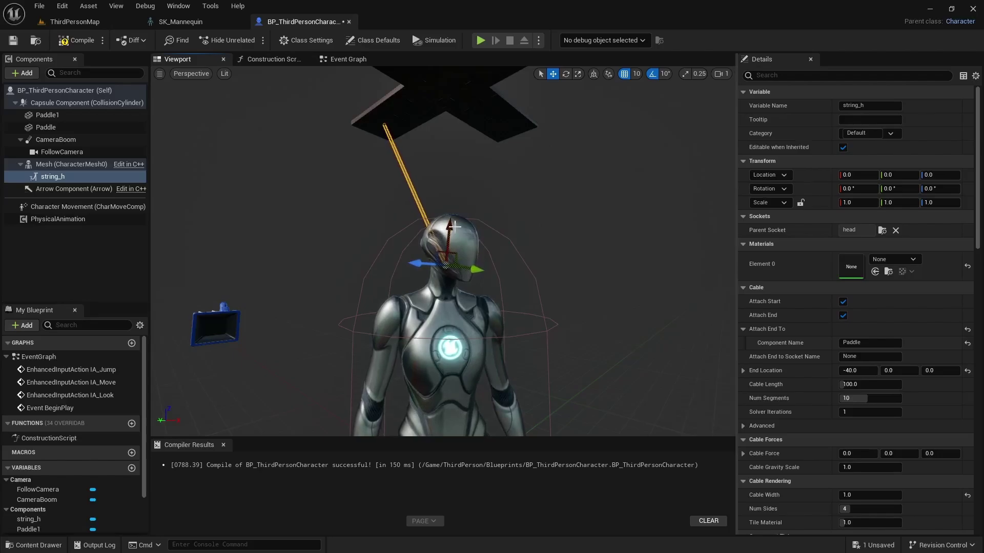
left_click(860, 177)
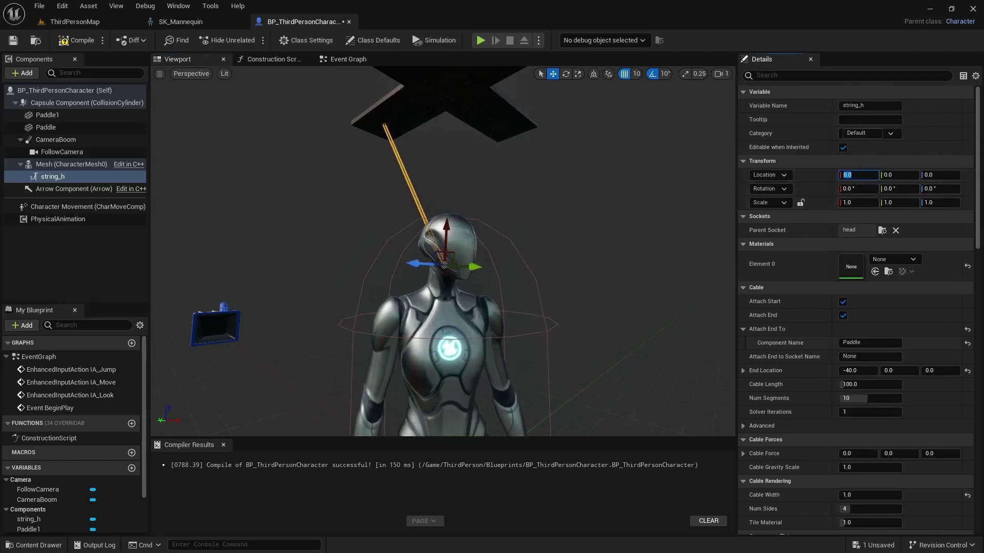
type("20")
key("Return")
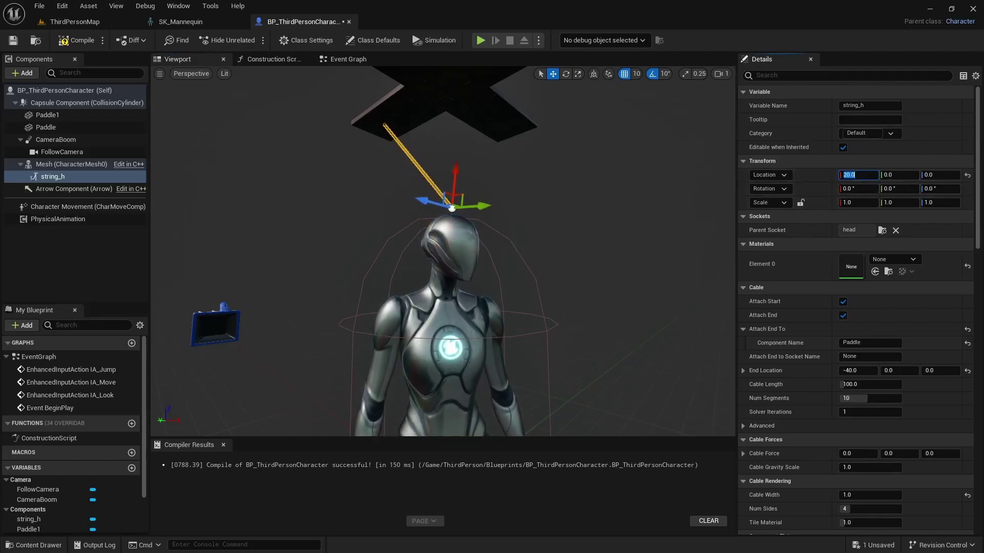
type("13")
key("Return")
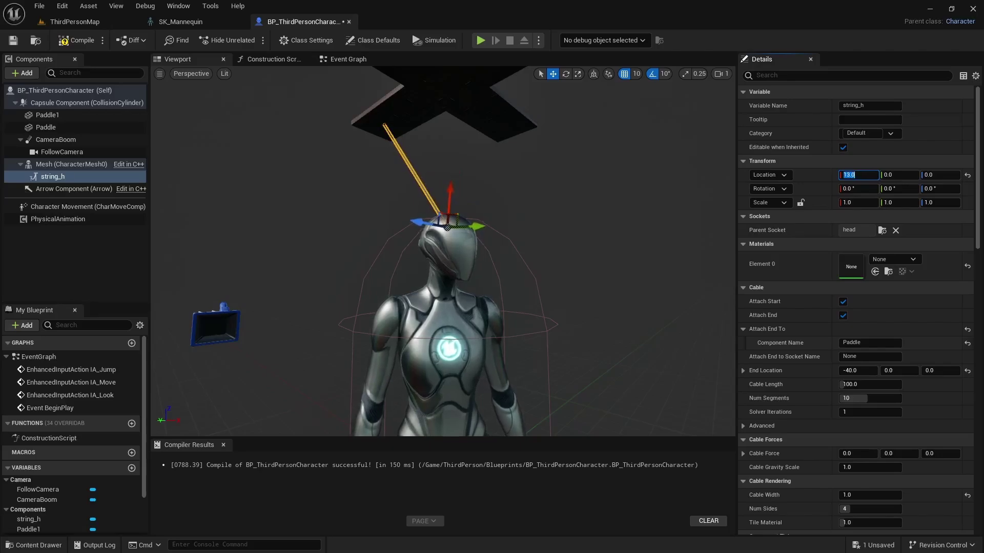
- Compile the blueprint, play-test the character running and jumping with the head string attached, and end the preview
right_click_drag(715, 180, 877, 189)
right_click_drag(443, 251, 312, 246)
left_click_drag(441, 307, 433, 307)
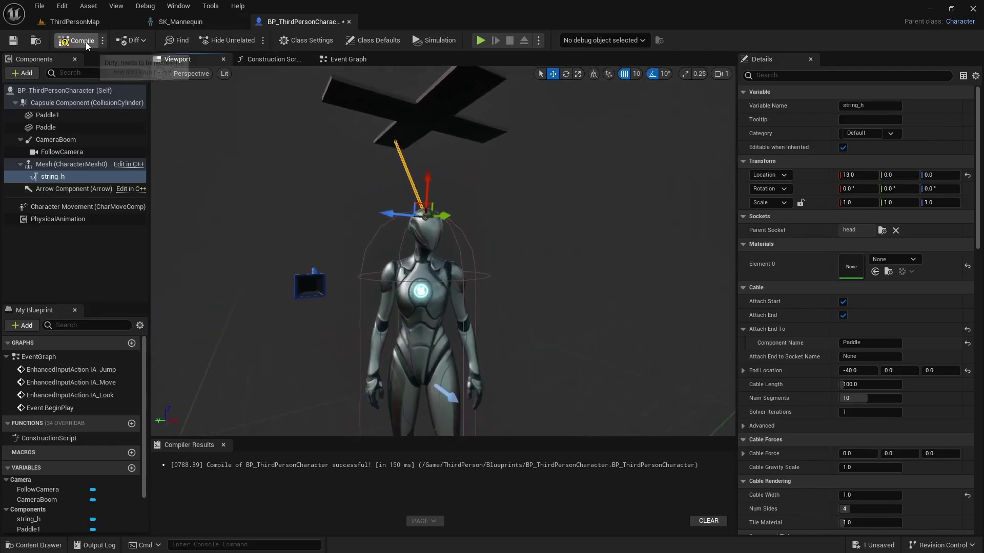
left_click(77, 40)
left_click(480, 41)
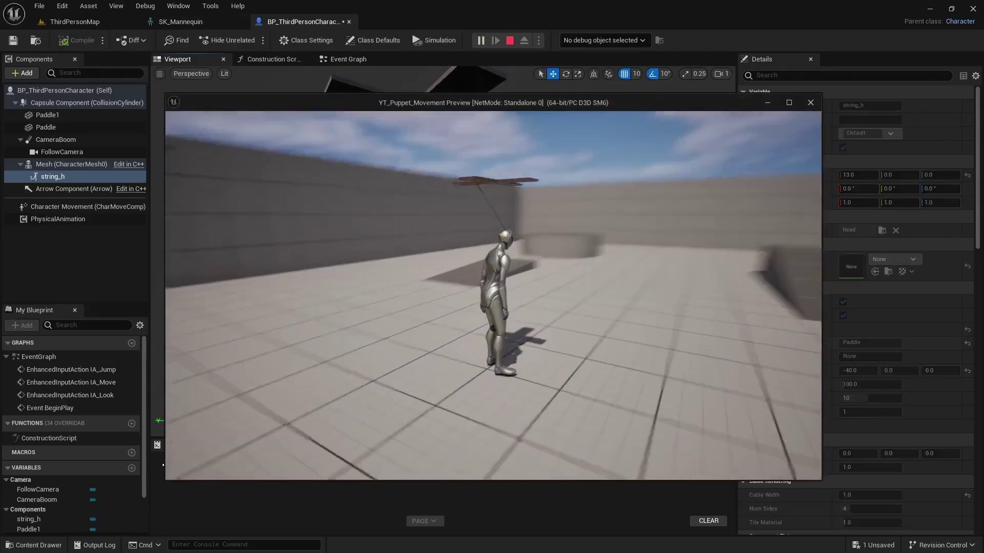
key("w")
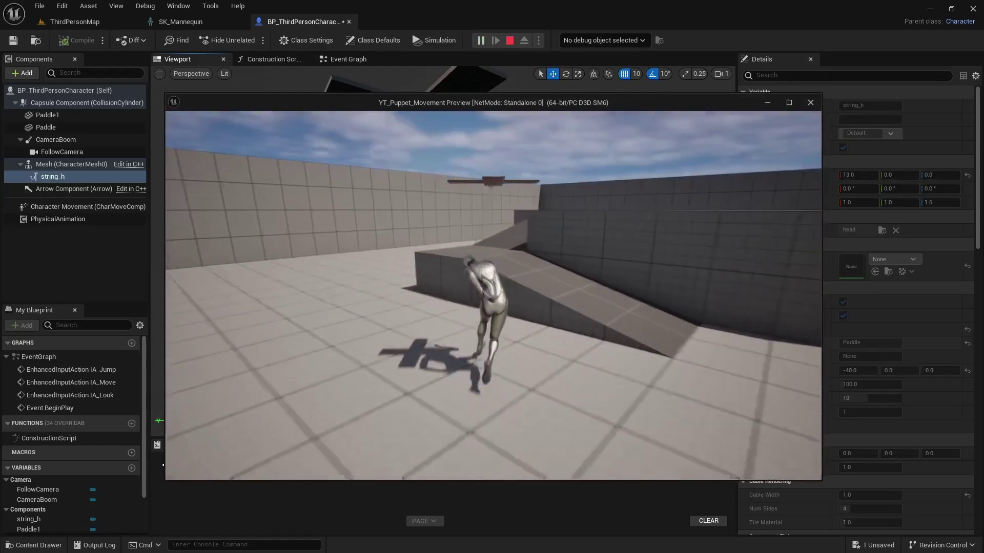
key("space")
key("w")
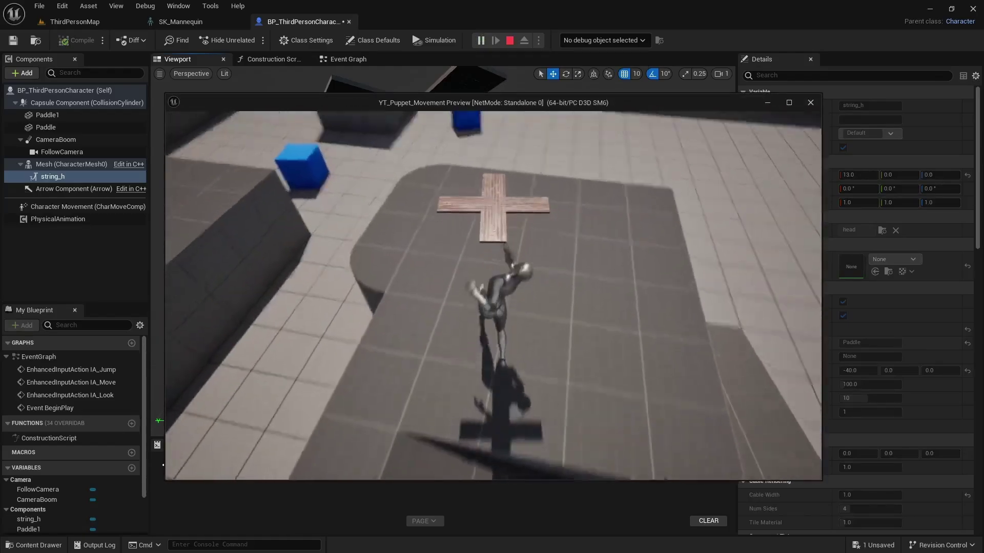
key("s")
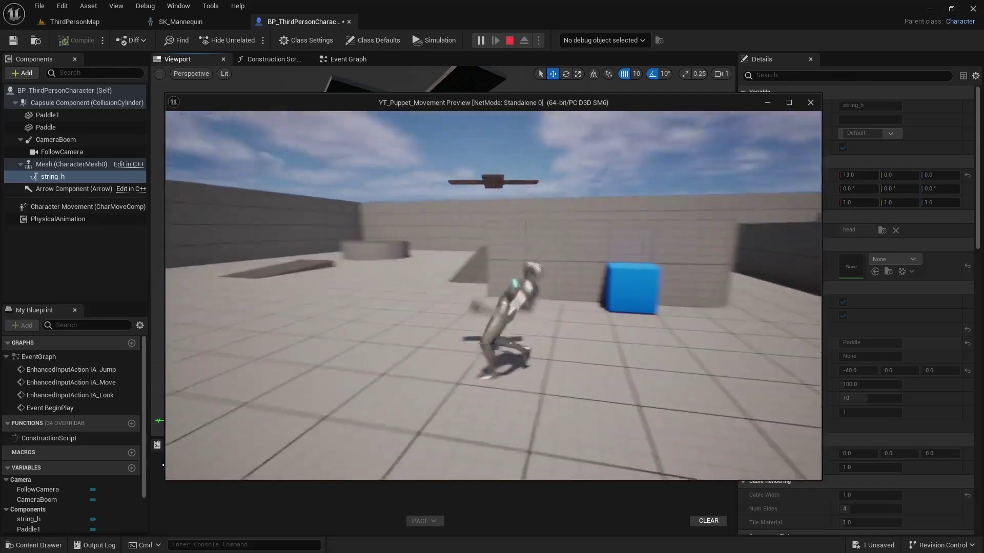
key("w")
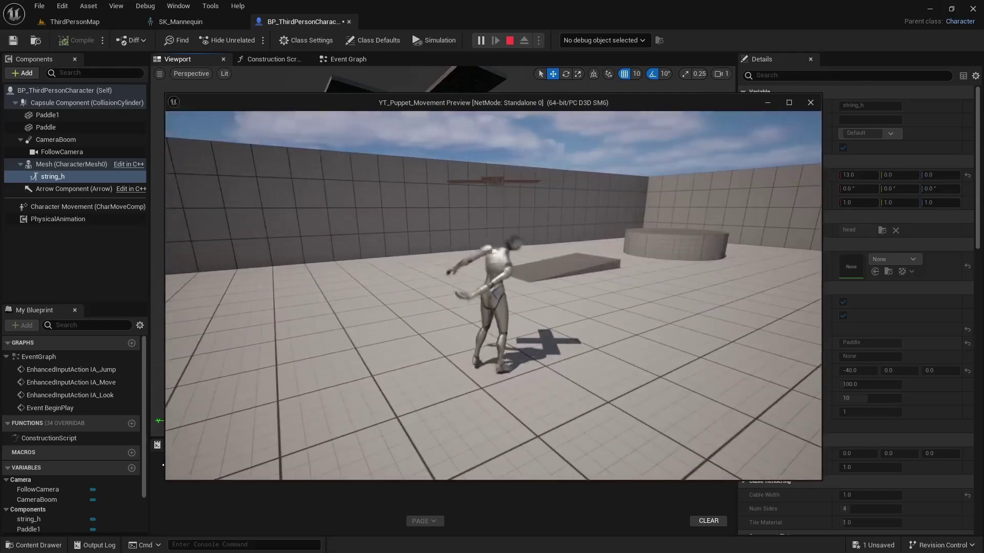
key("Escape")
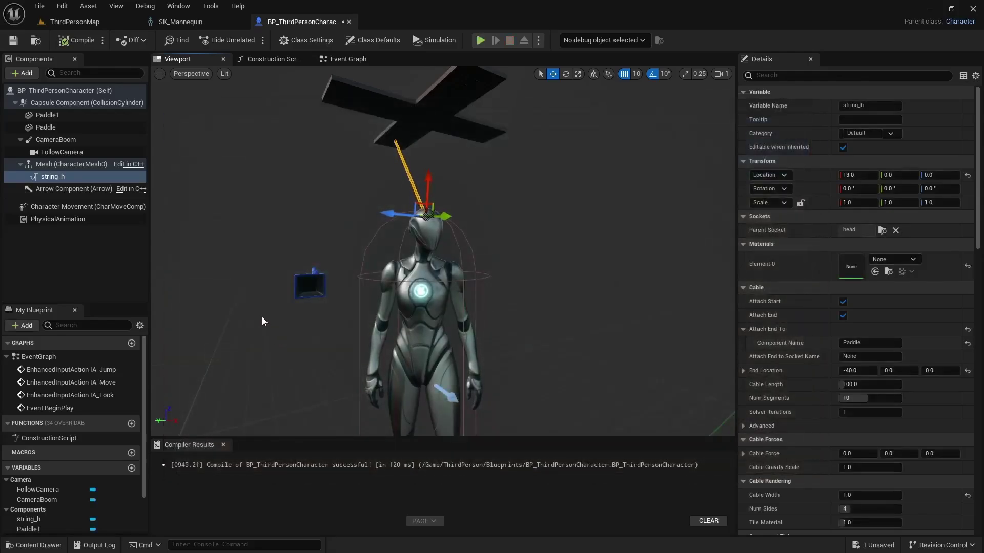
- Duplicate the string_h cable and name the copy string_LA
right_click(59, 177)
left_click(97, 254)
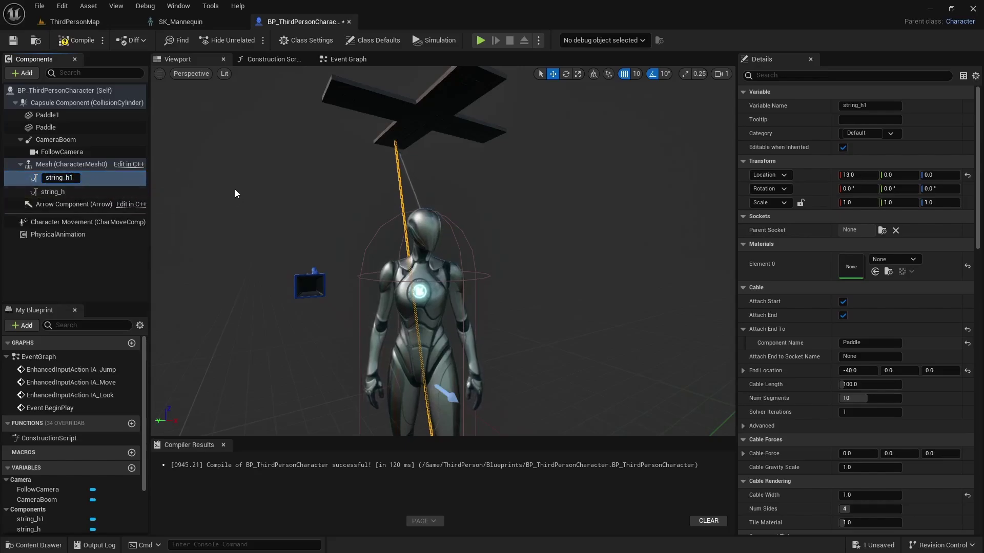
key("BackSpace")
key("BackSpace")
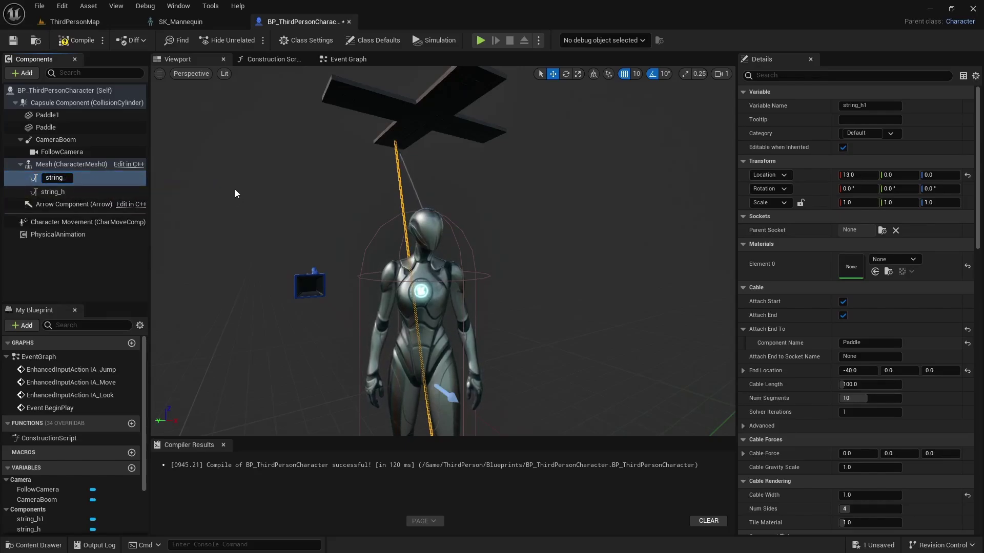
type("LA")
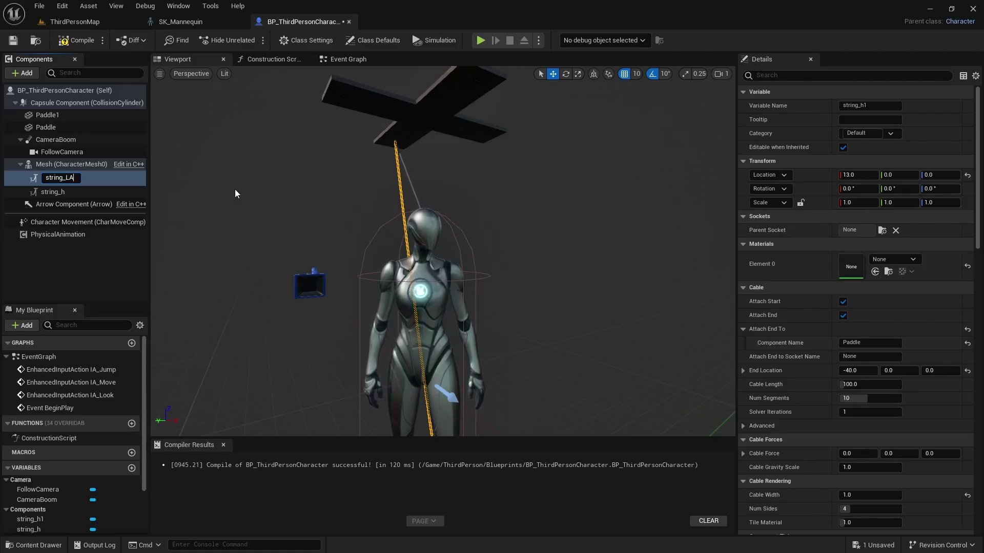
key("Return")
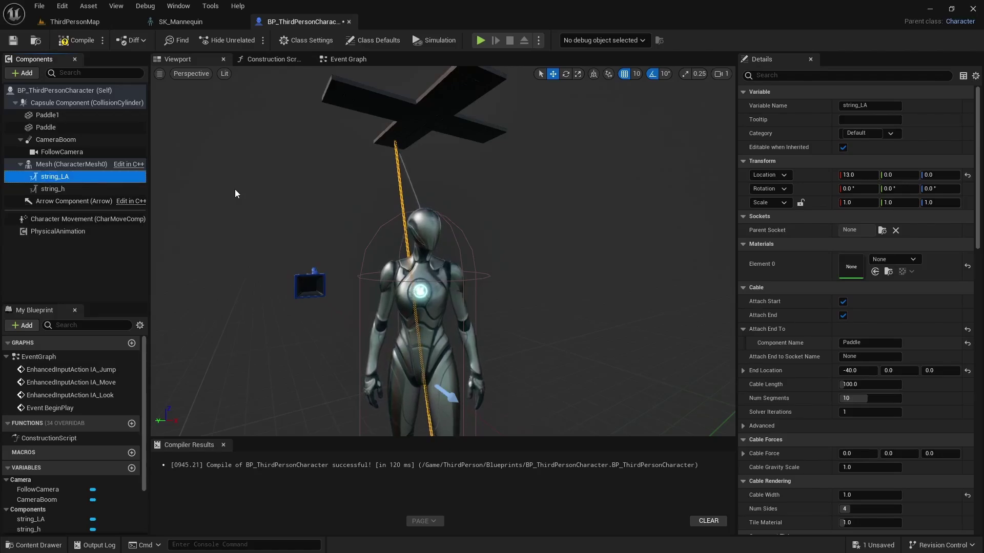
- Set the Parent Socket of string_LA to the lowerarm_l bone
right_click_drag(577, 313, 589, 357)
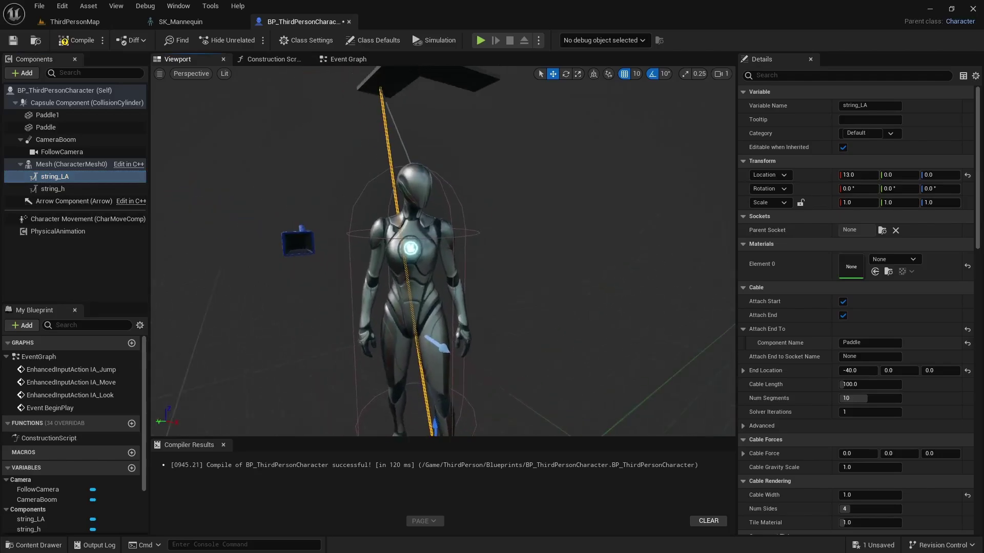
left_click(882, 230)
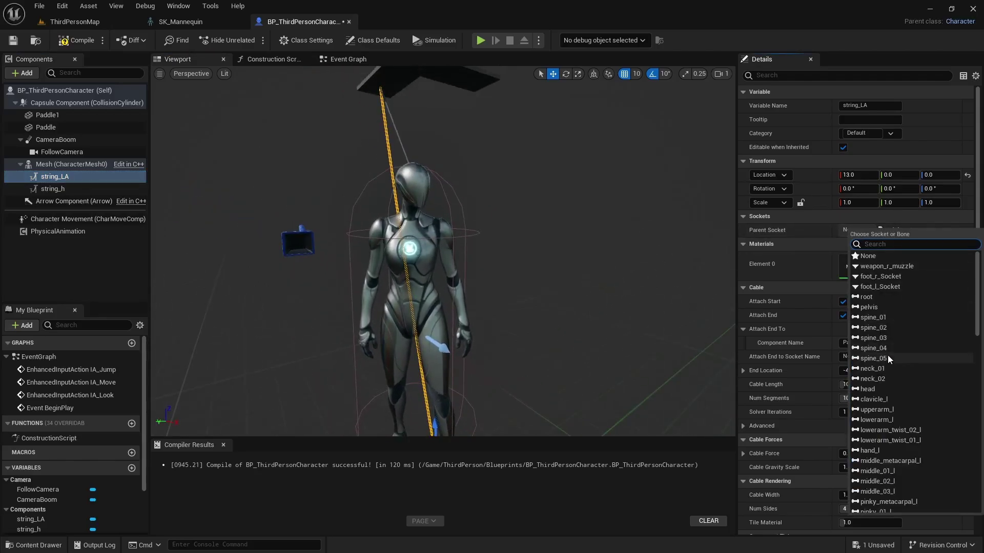
left_click(871, 420)
- Set the X value of string_LA's End Location to 0
right_click_drag(643, 353, 615, 349)
left_click(858, 370)
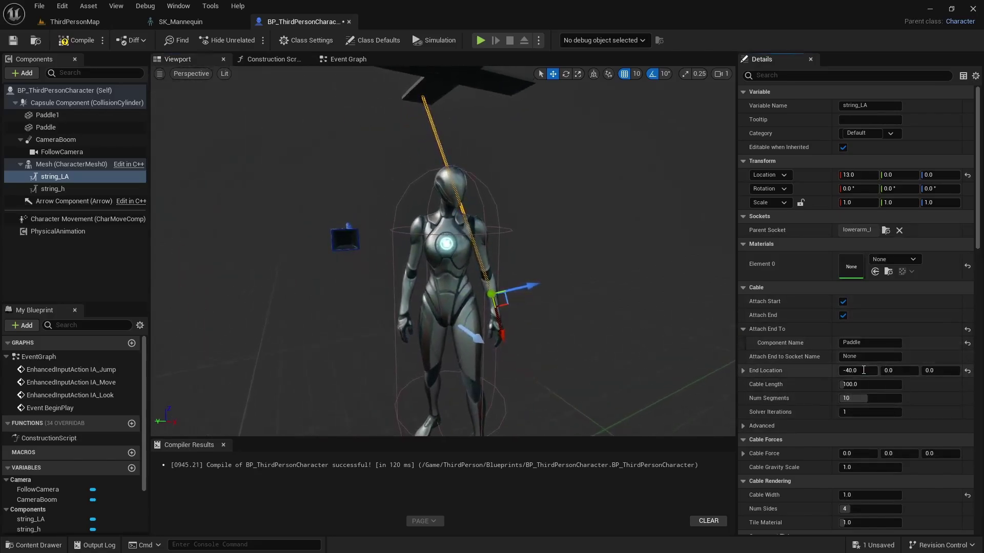
type("0")
key("Return")
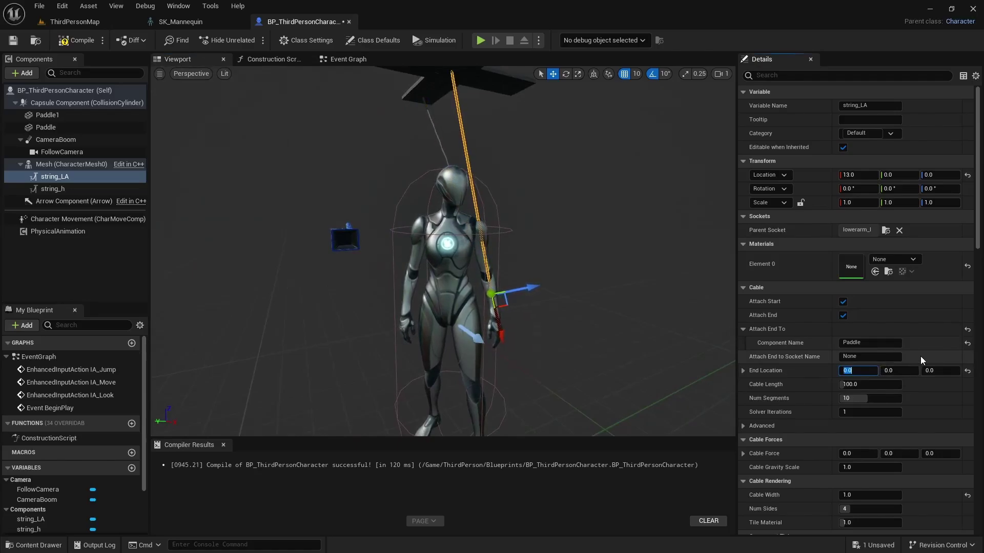
- Set the Y value of string_LA's End Location to -150, trying 40 and -200 first
key("Tab")
type("40")
key("Return")
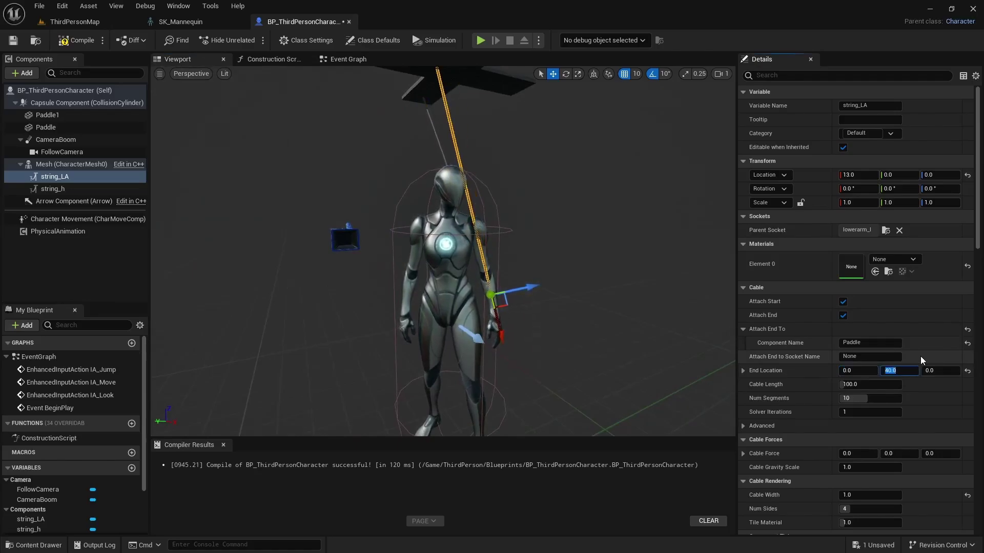
type("-")
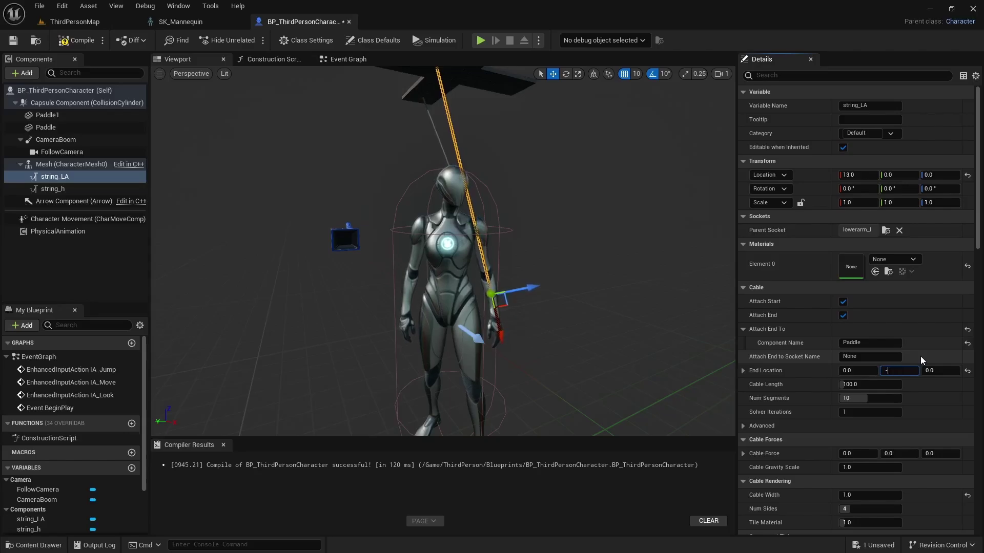
type("200")
key("Return")
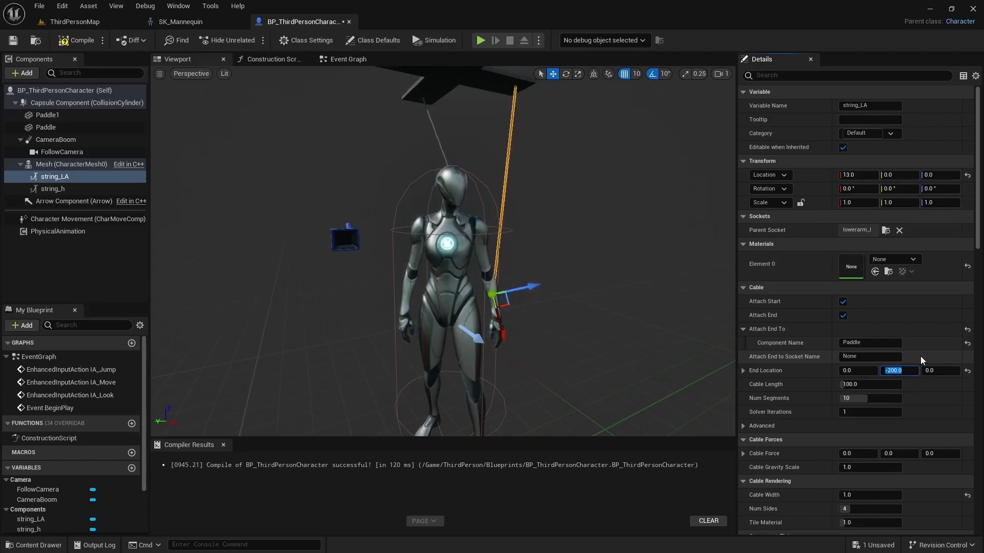
type("-150")
key("Return")
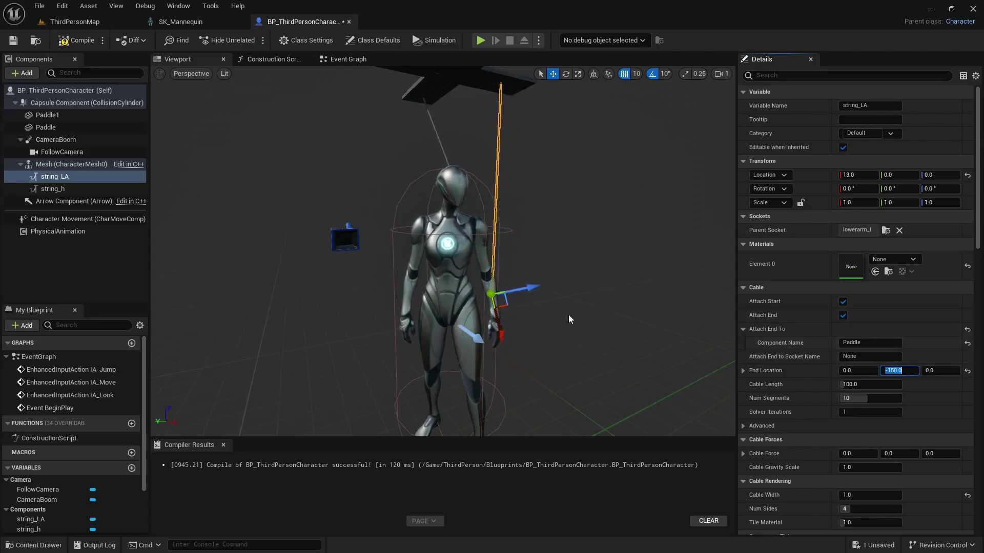
- Check string_LA from several angles and reset the X value of its Location to 0
key("d")
right_click_drag(442, 251, 379, 251)
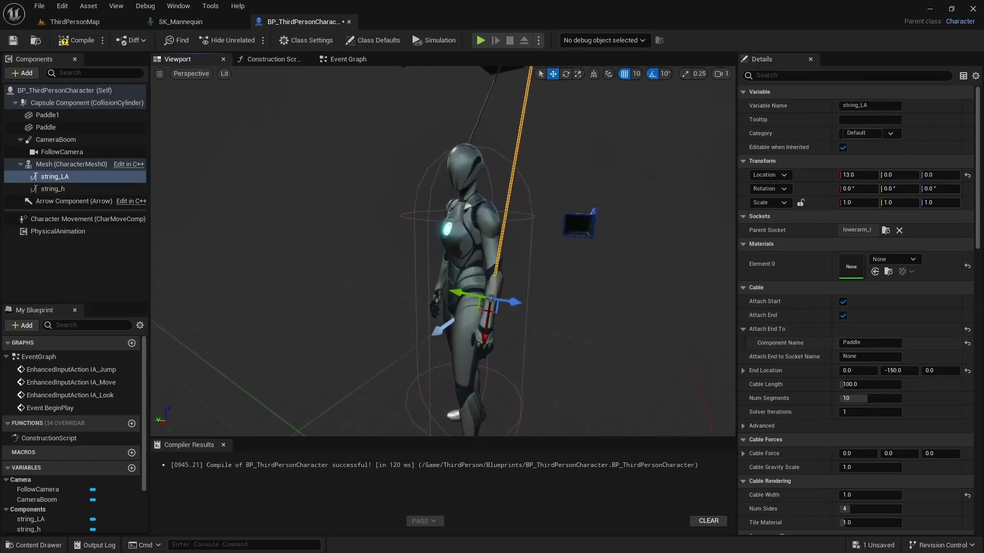
right_click_drag(442, 251, 468, 287)
key("a")
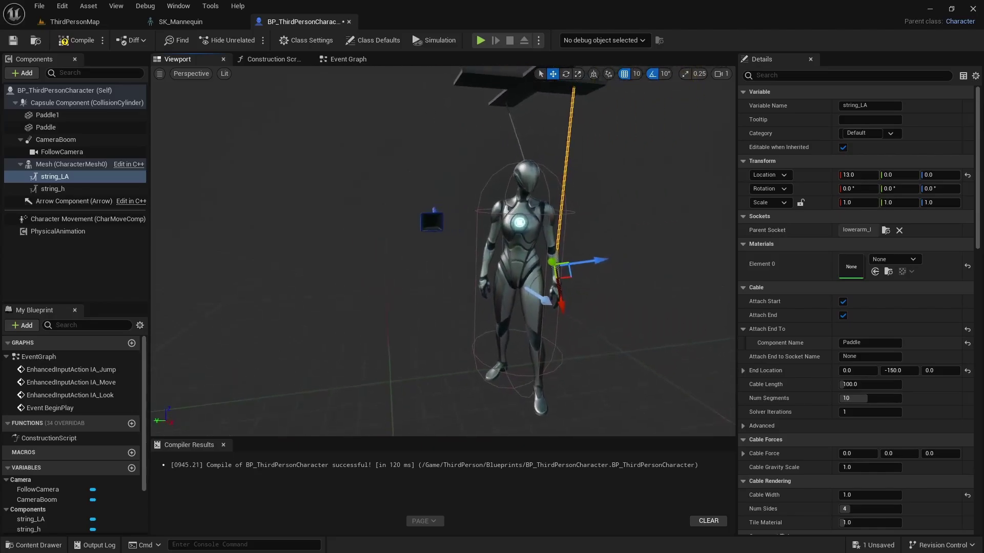
key("d")
key("a")
left_click_drag(298, 256, 282, 264, "alt")
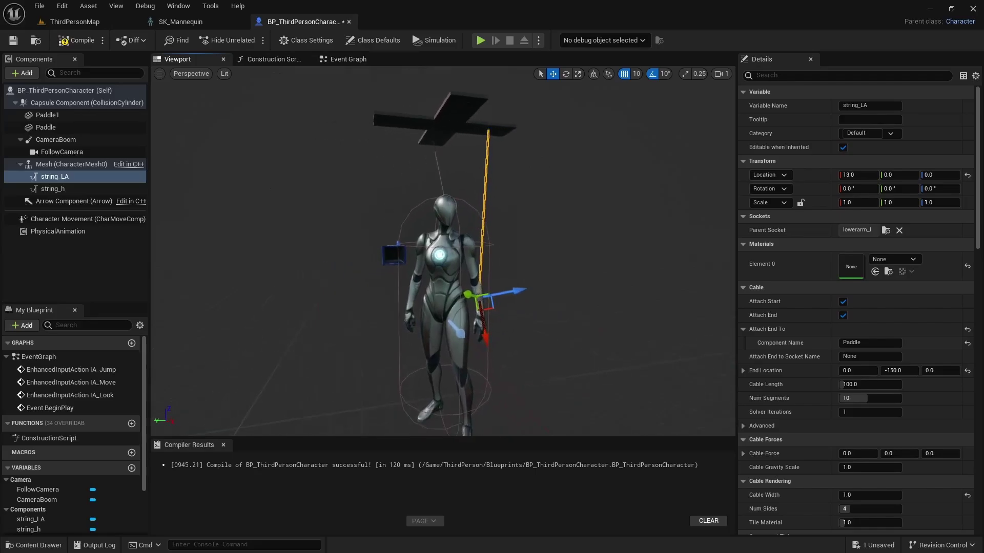
key("w")
right_click_drag(599, 340, 603, 280)
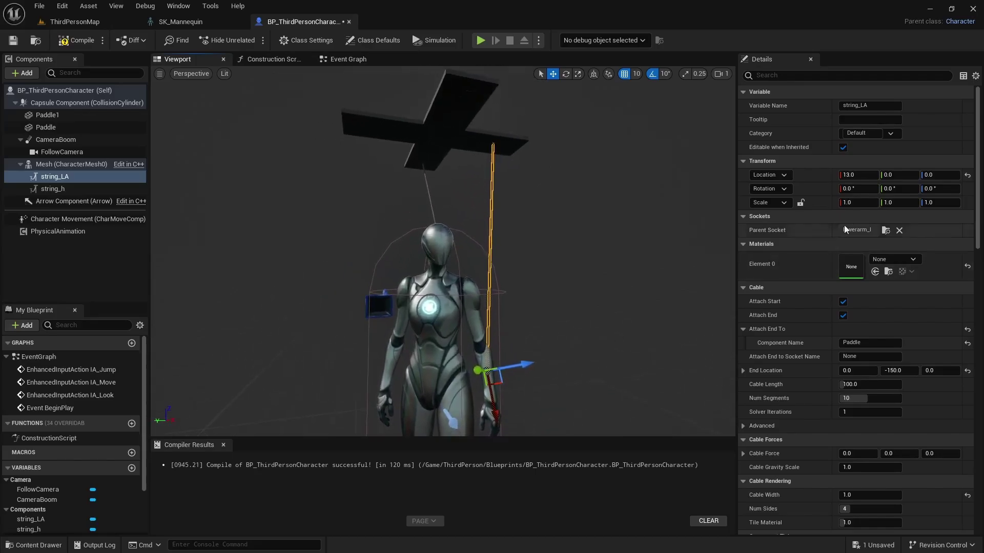
left_click(858, 175)
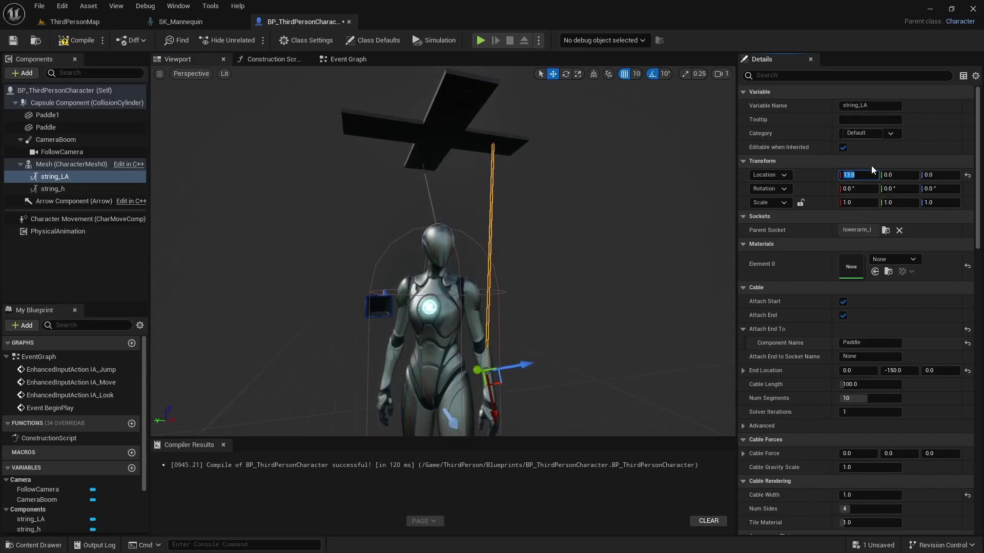
right_click_drag(681, 154, 547, 271)
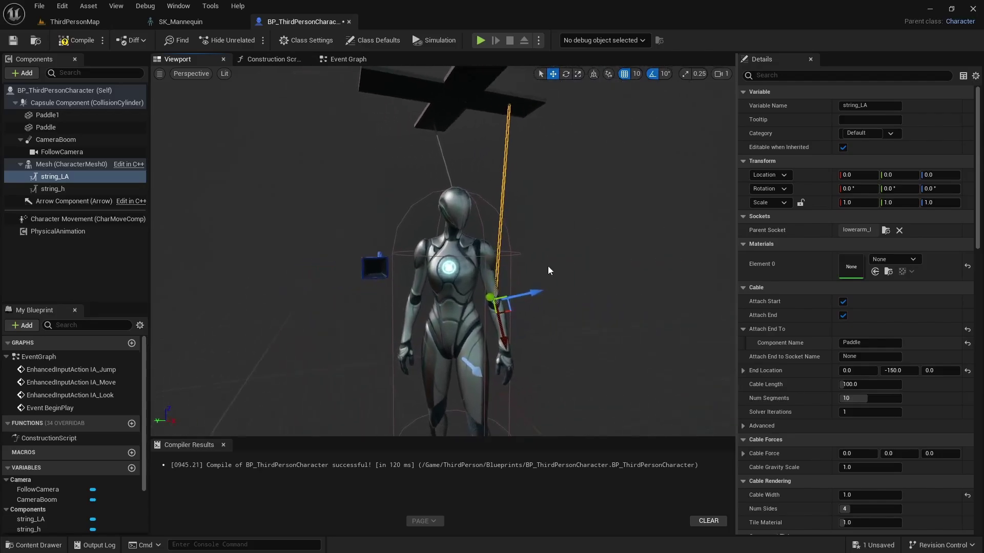
- Duplicate the string_LA cable and name the copy string_RA
right_click(59, 176)
left_click(112, 253)
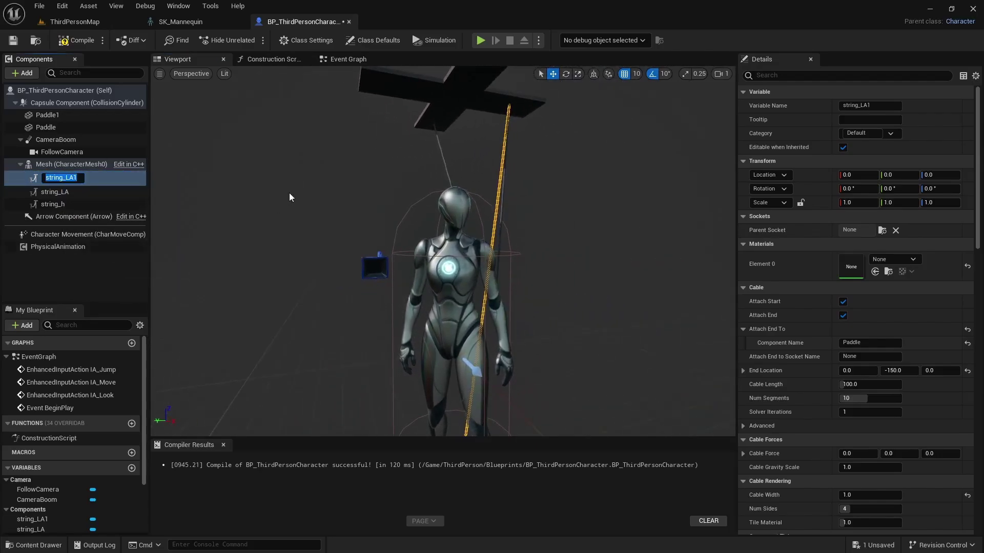
key("BackSpace")
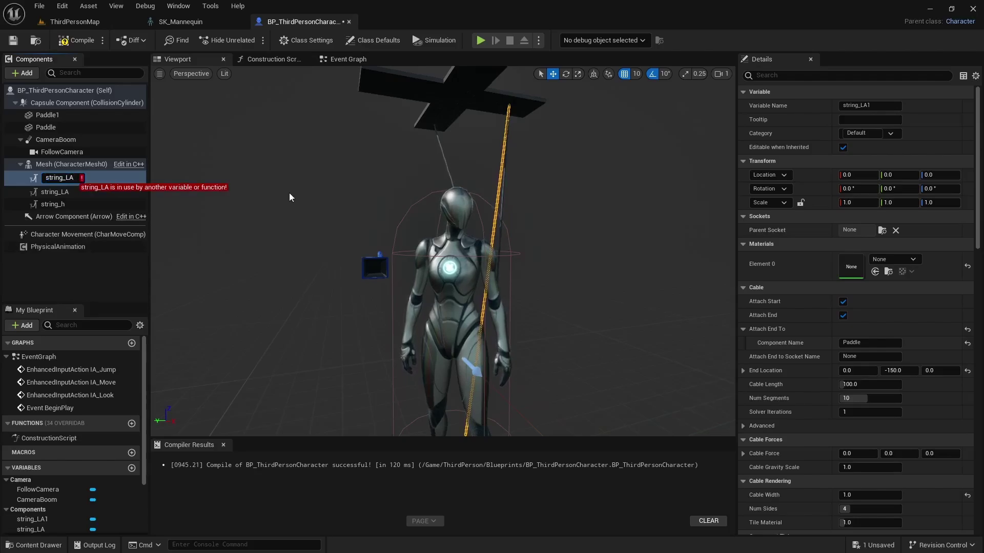
key("Left")
key("BackSpace")
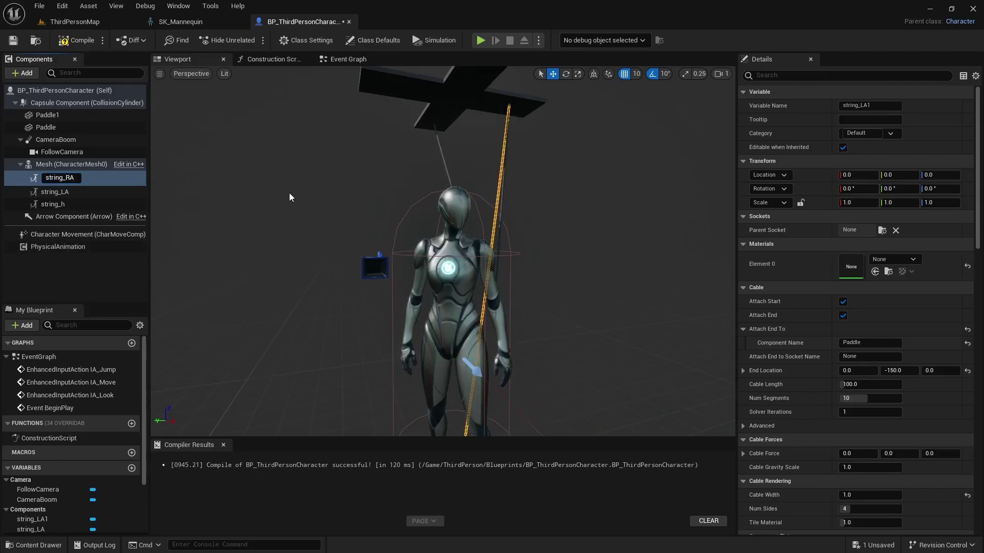
type("R")
key("Return")
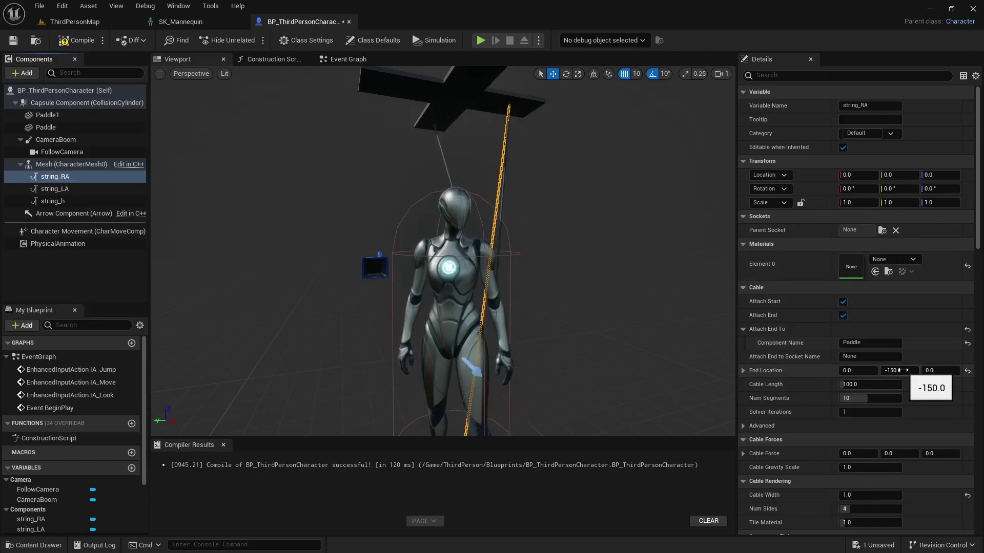
- Set the Parent Socket of string_RA to the lowerarm_r bone
left_click(881, 231)
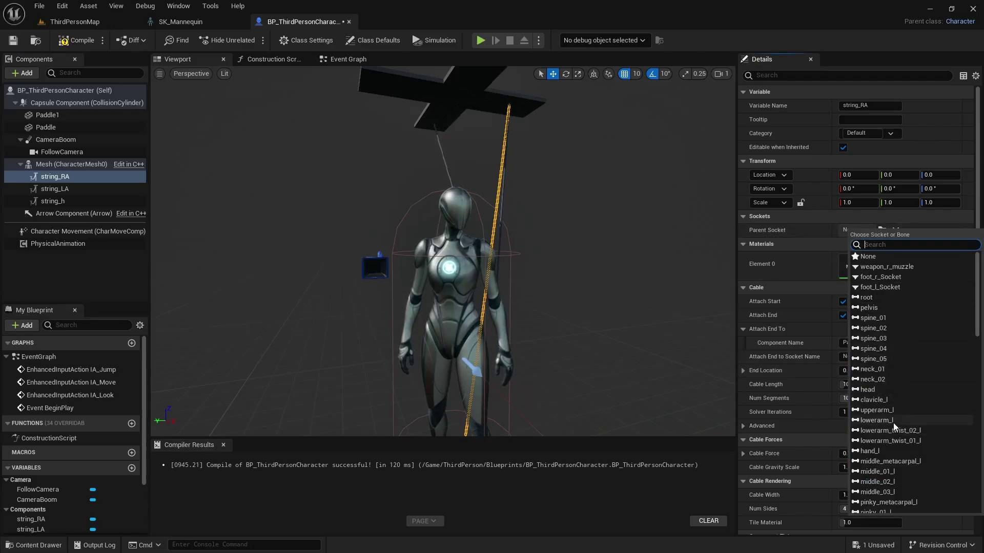
type("LOWERARM")
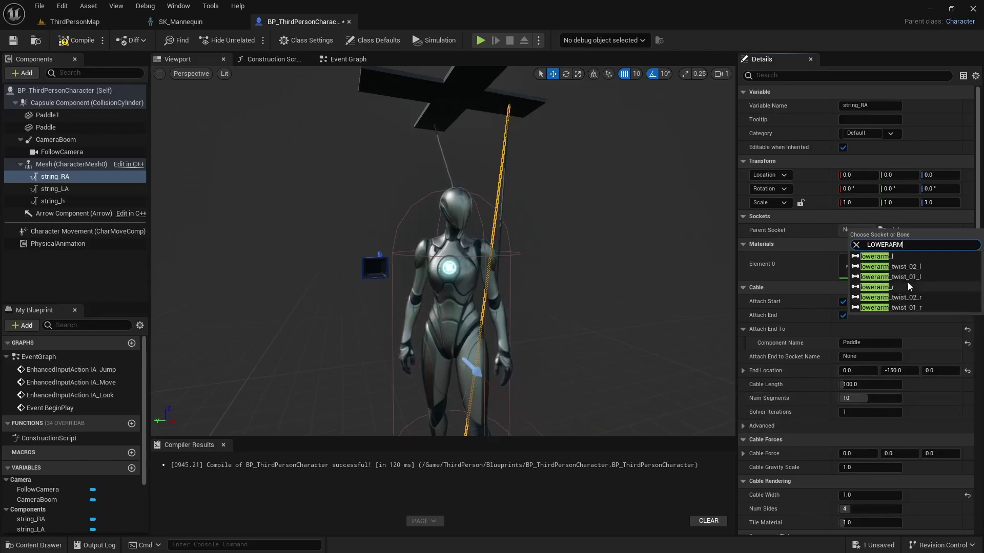
left_click(876, 287)
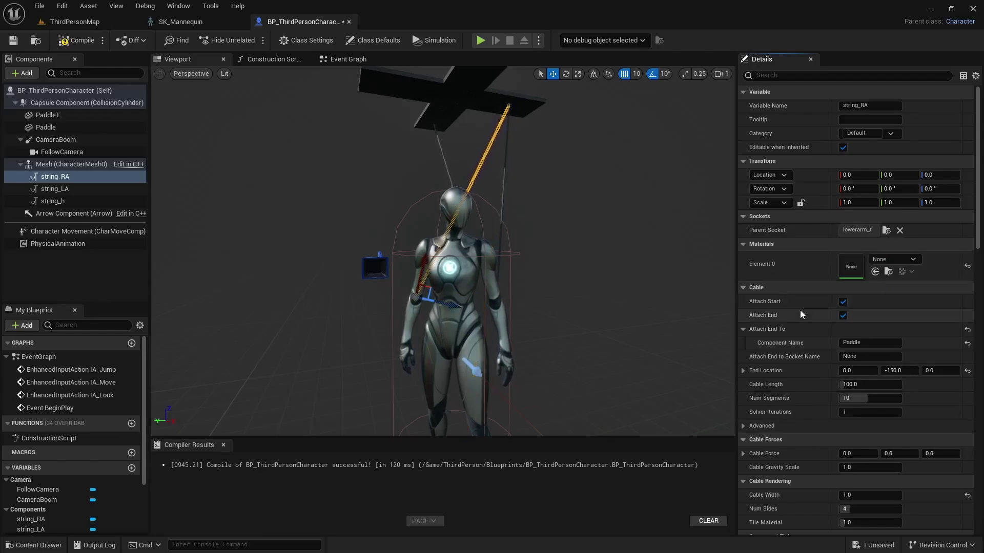
- Set the Y value of string_RA's End Location to 150 and check the cable against the paddle
left_click(900, 370)
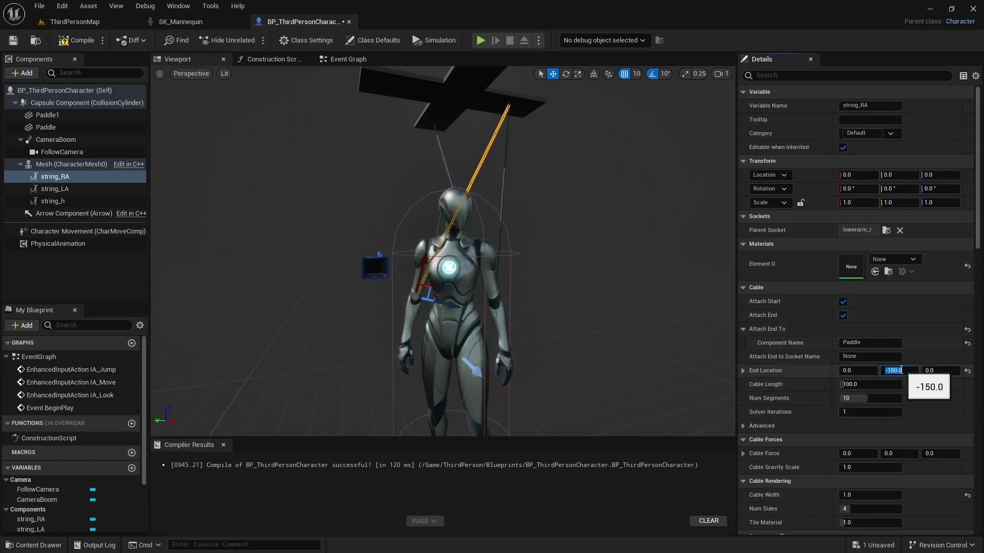
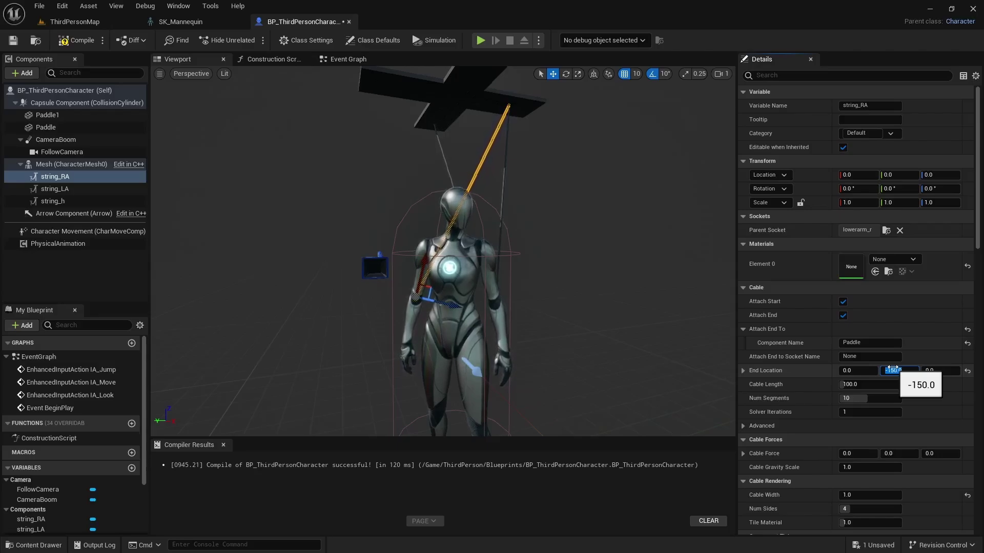
key("Return")
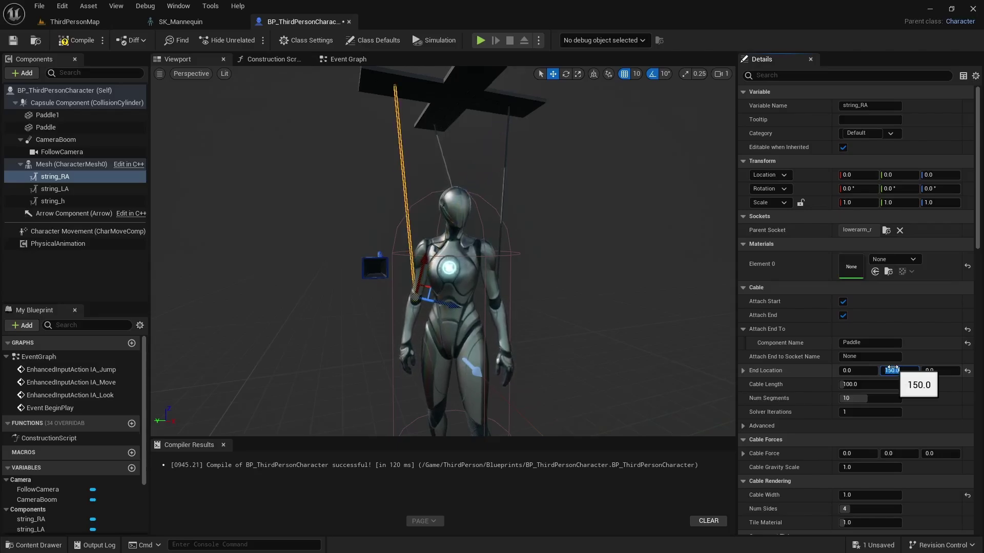
mouse_move(451, 245)
right_mouse_down()
mouse_move(390, 246)
mouse_move(482, 241)
mouse_move(466, 308)
mouse_move(472, 210)
mouse_move(450, 254)
right_mouse_up()
right_click_drag(443, 251, 446, 205)
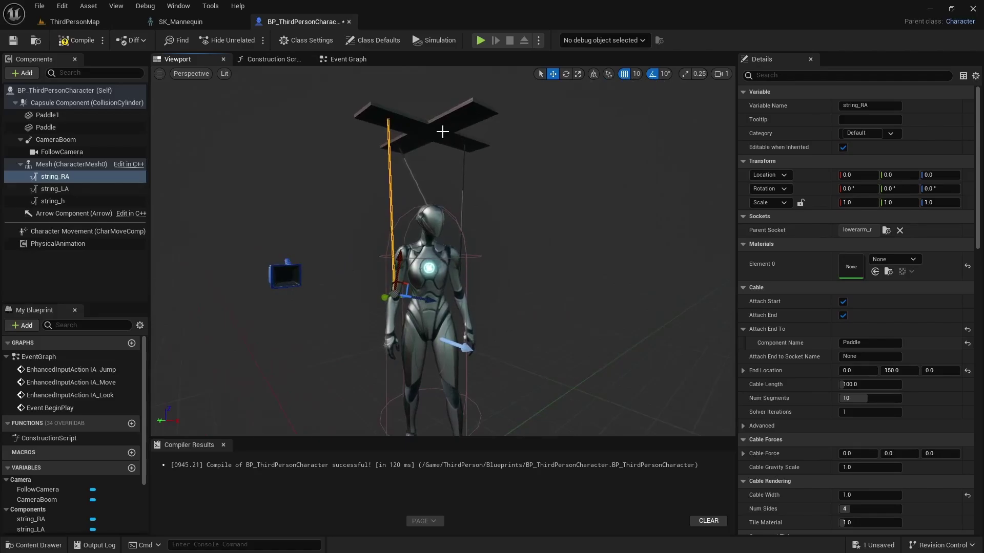
right_click_drag(445, 205, 438, 226)
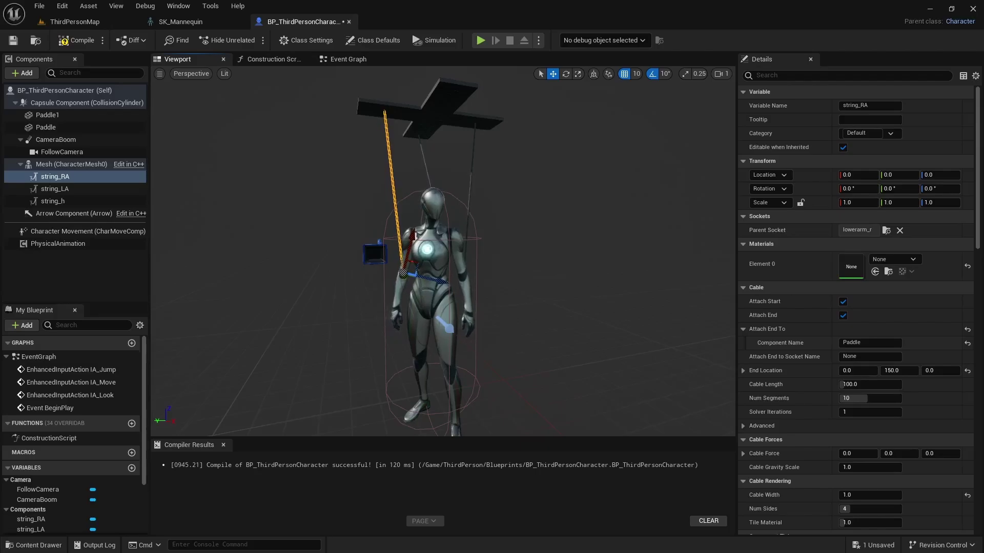
- Duplicate the string_RA cable and name the copy string_LF
right_click(56, 177)
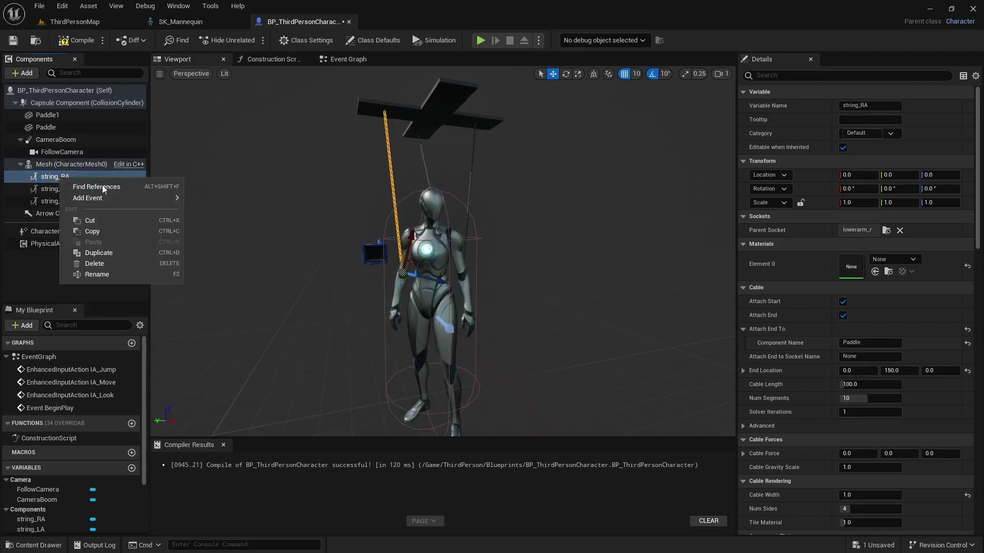
left_click(132, 251)
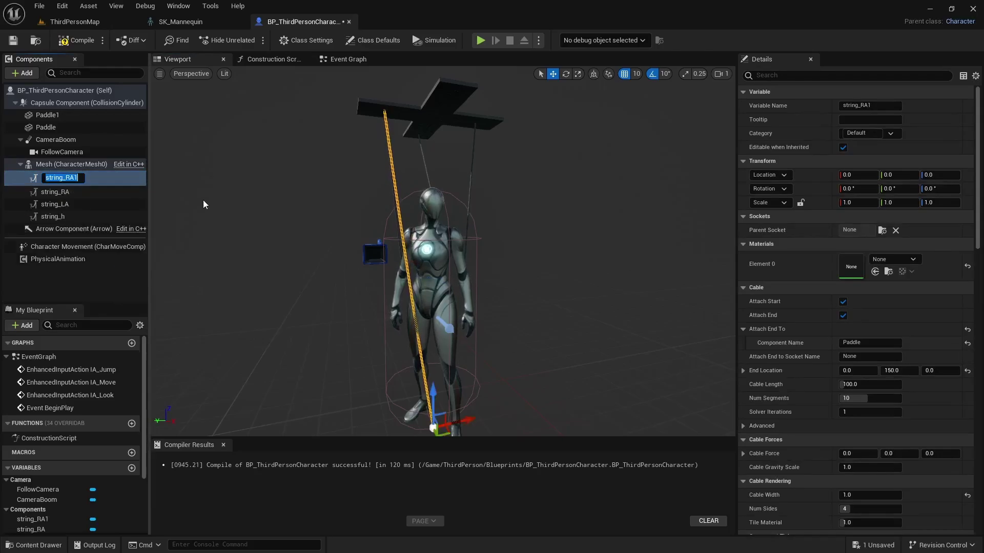
key("Right")
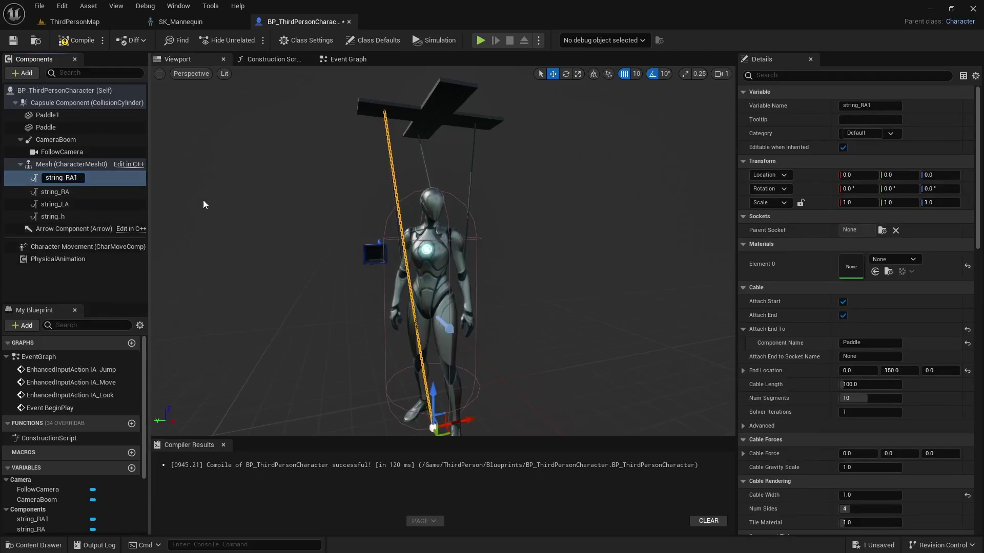
key("BackSpace")
key("BackSpace")
key("BackSpace")
type("LF")
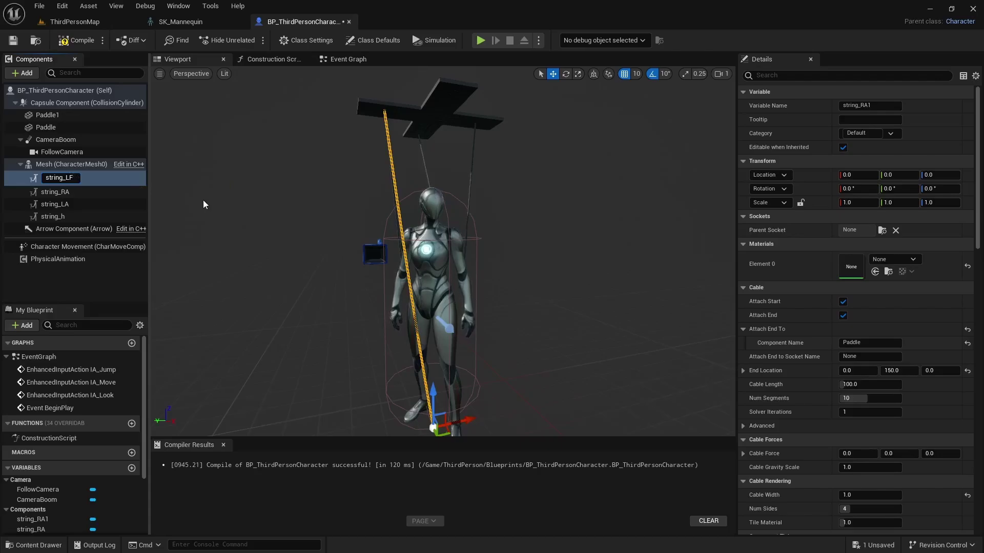
key("Return")
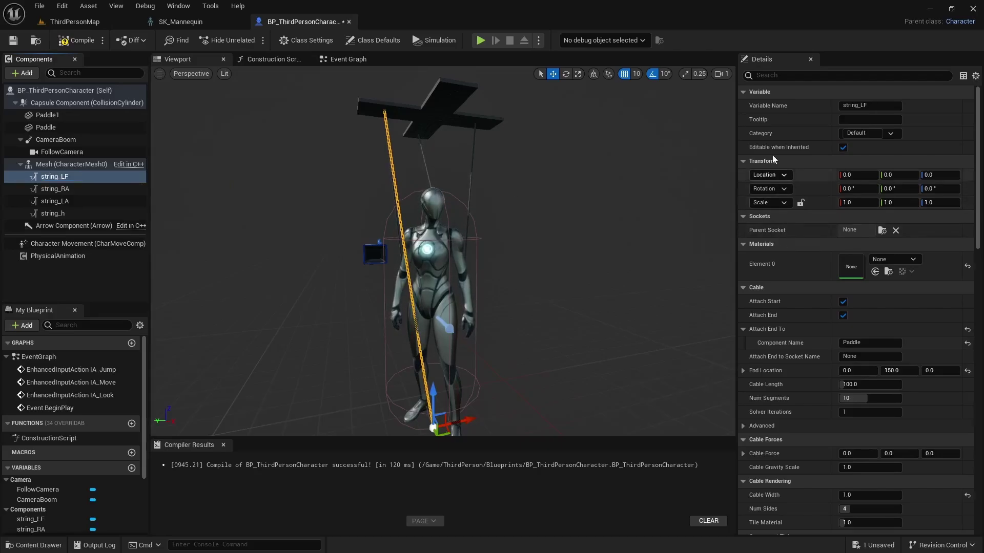
- Set the Parent Socket of string_LF to the foot_l bone
left_click(881, 230)
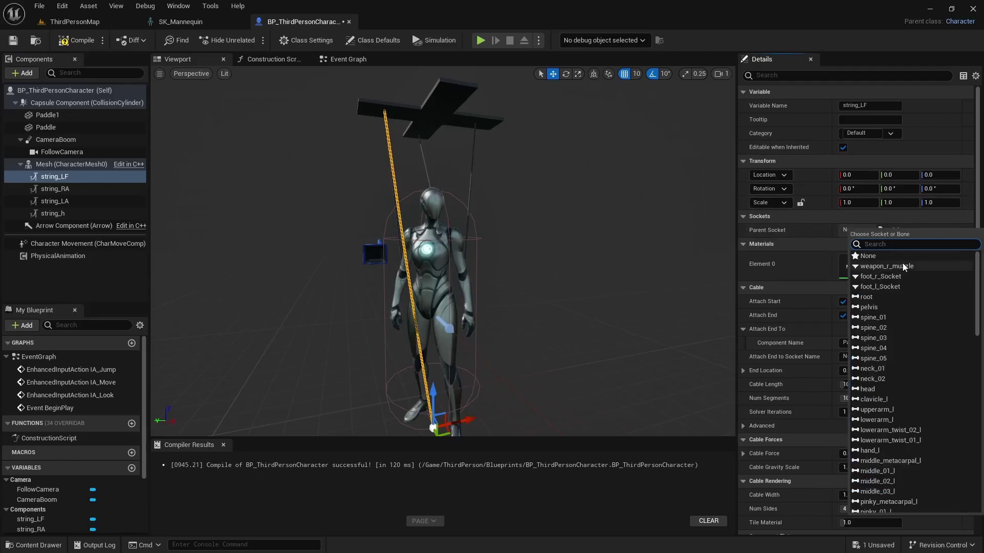
type("foot")
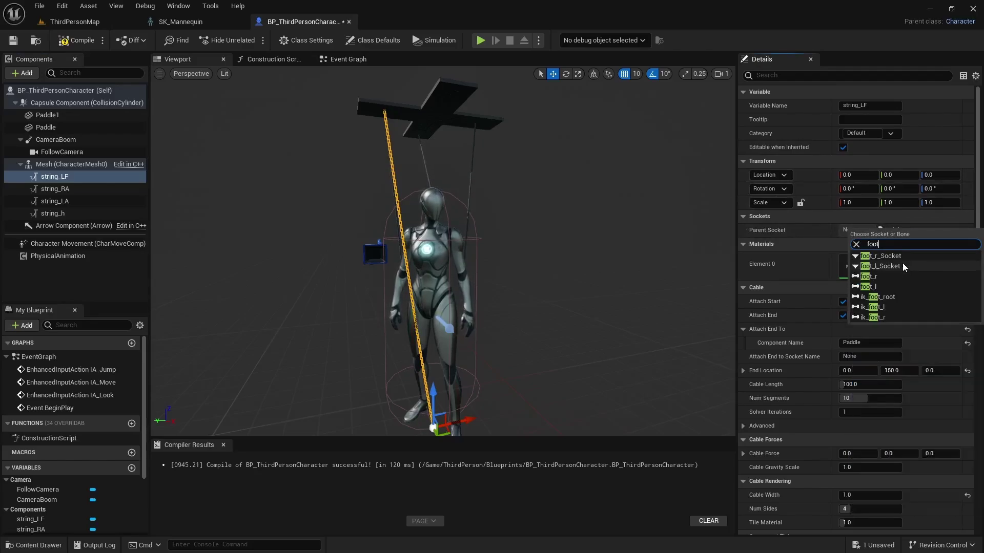
left_click(871, 288)
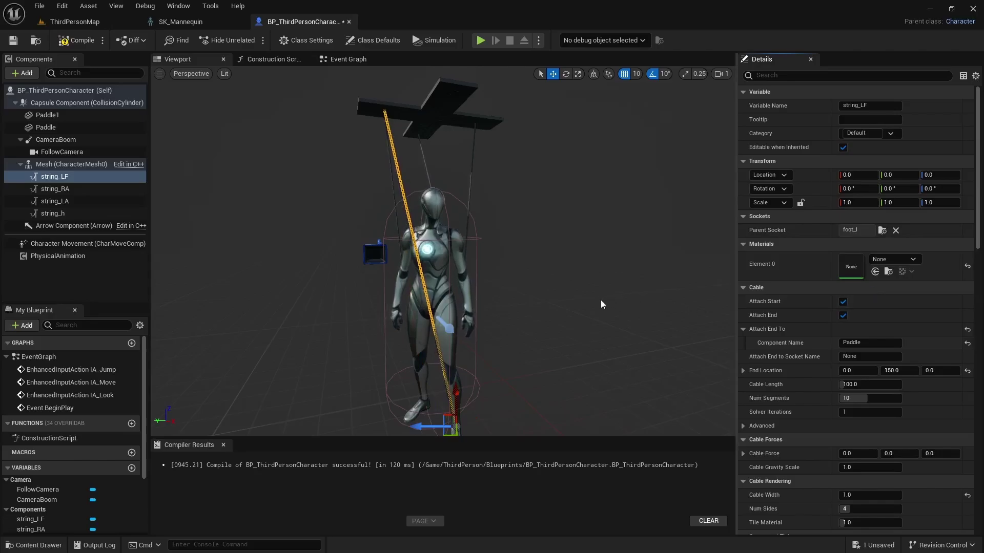
- Set the Y value of string_LF's End Location to 0
right_click_drag(601, 300, 686, 297)
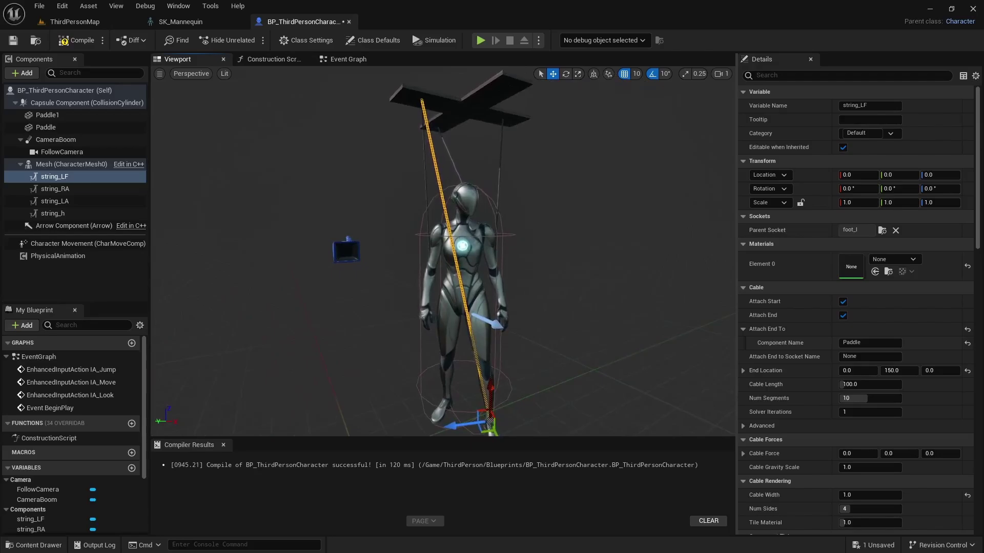
key("a")
right_click_drag(443, 251, 548, 254)
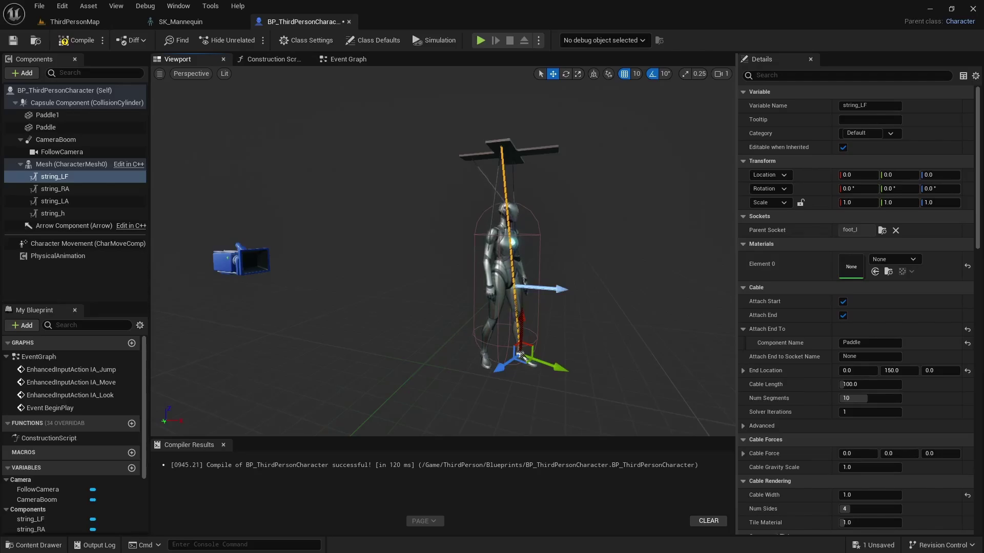
mouse_move(442, 251)
right_mouse_down()
mouse_move(399, 251)
mouse_move(441, 249)
right_mouse_up()
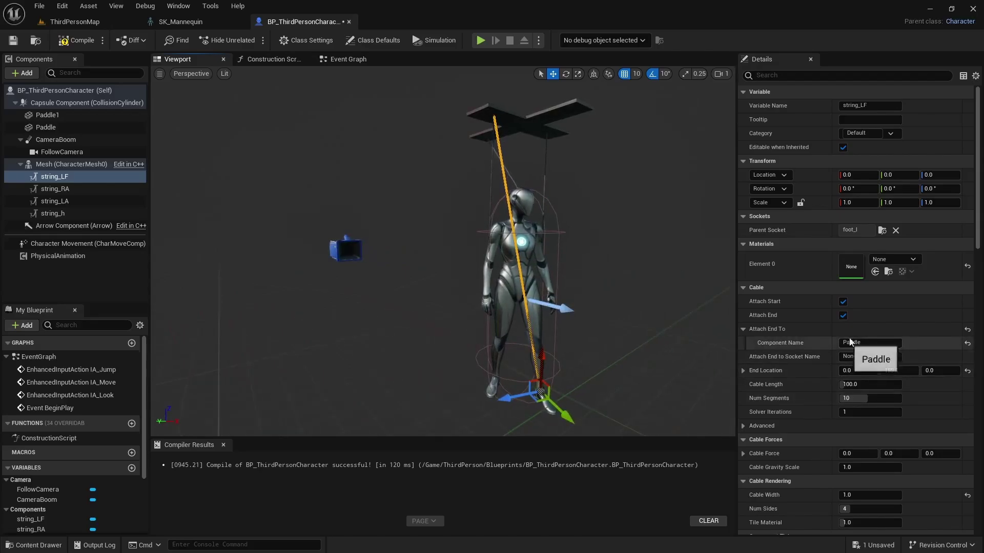
left_click(894, 371)
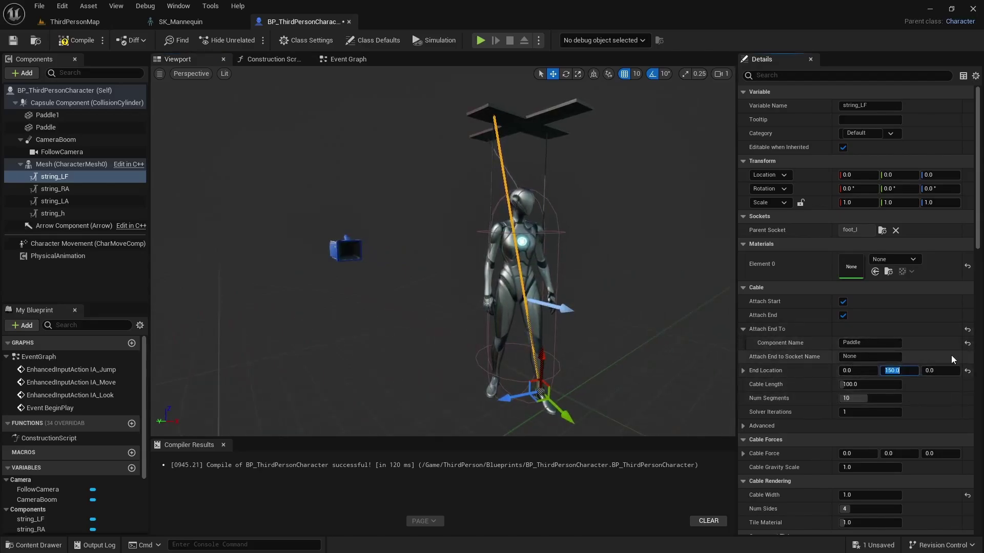
type("0")
key("Return")
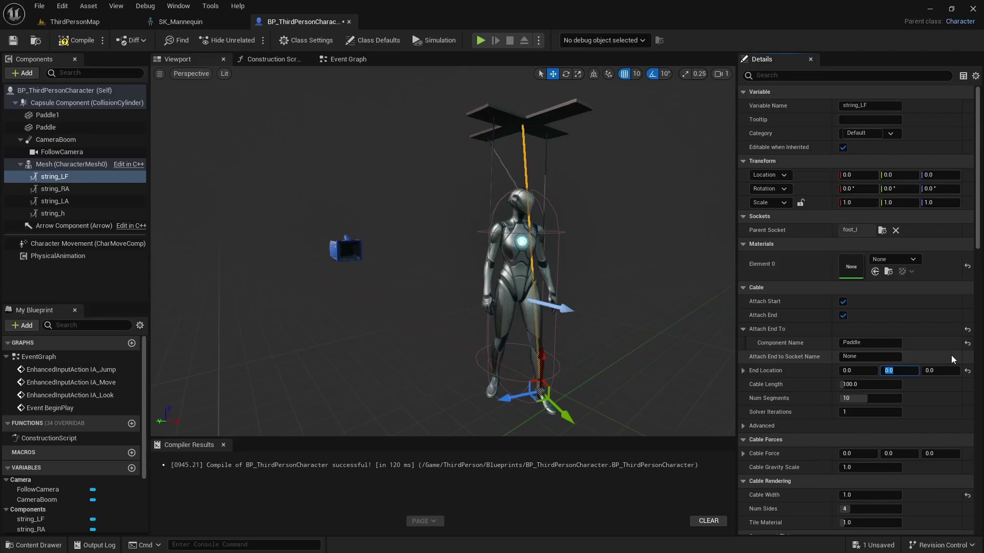
- Try X values of 20, 50 and 40 for string_LF's End Location, leaving it at 40
key("shift+Tab")
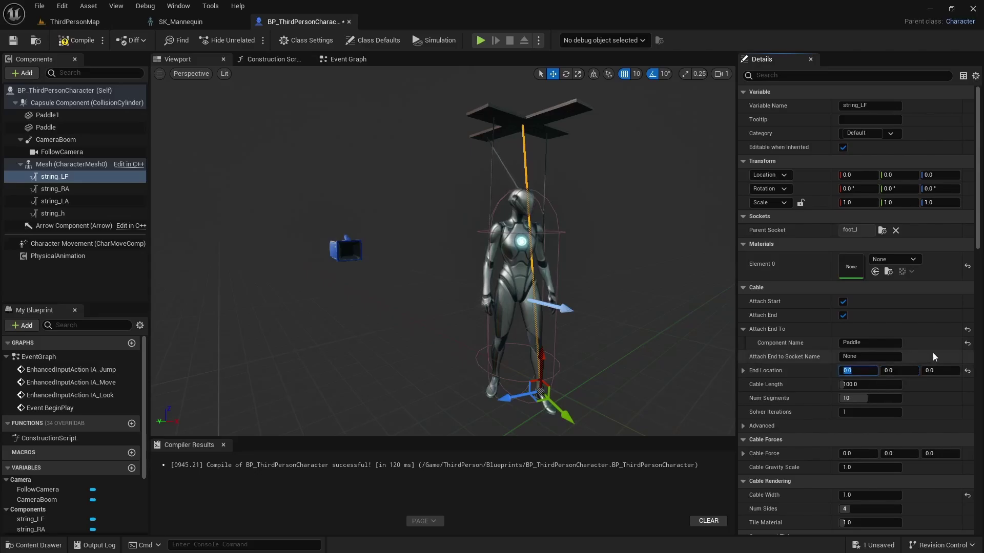
type("20")
key("Return")
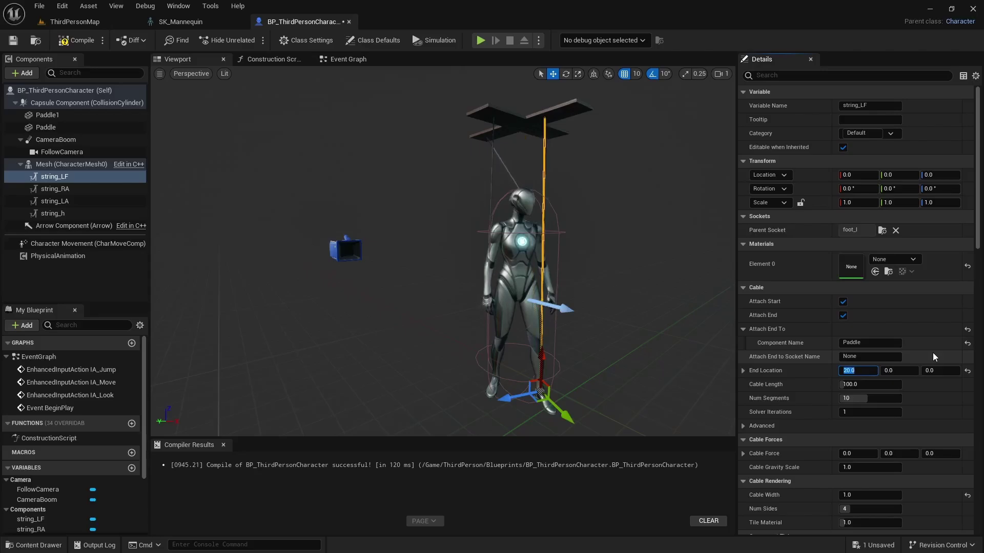
type("50")
key("Return")
type("40")
key("Return")
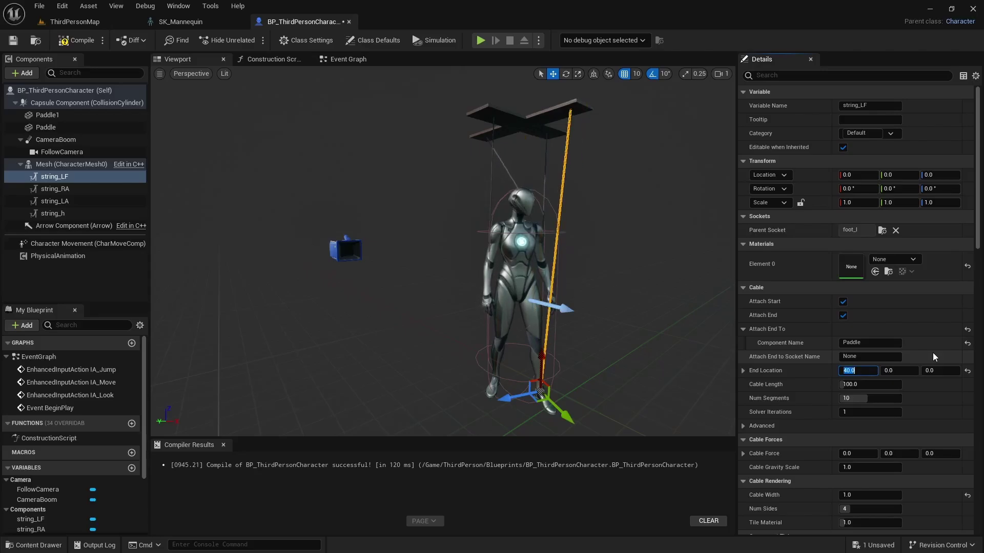
left_click_drag(619, 262, 643, 248, "alt")
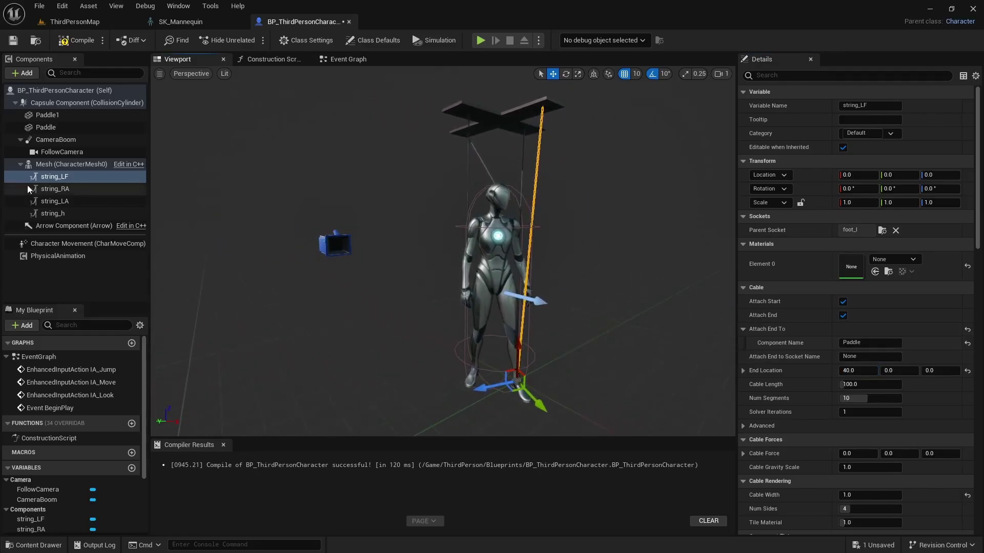
- Duplicate the string_LF cable and name the copy string_RF
right_click(62, 178)
left_click(108, 251)
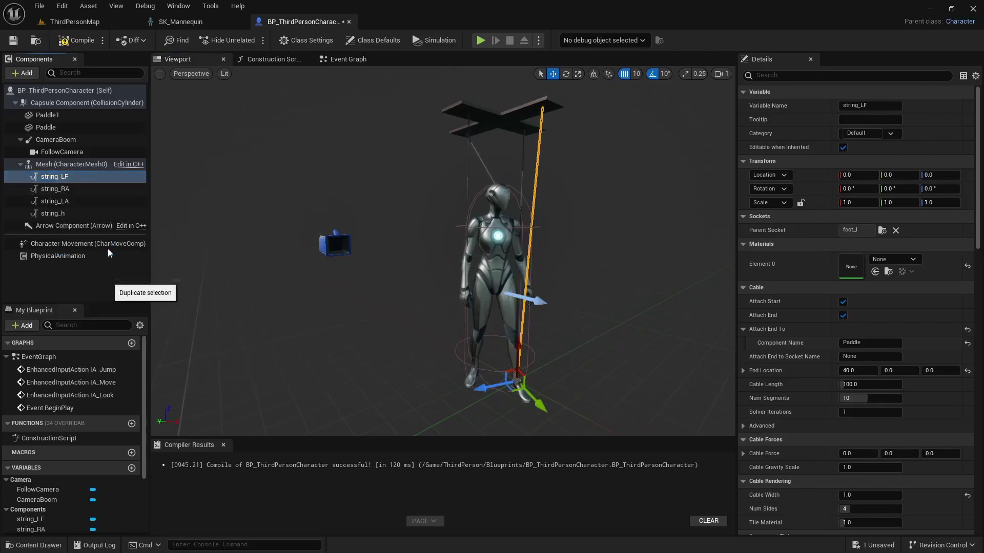
key("BackSpace")
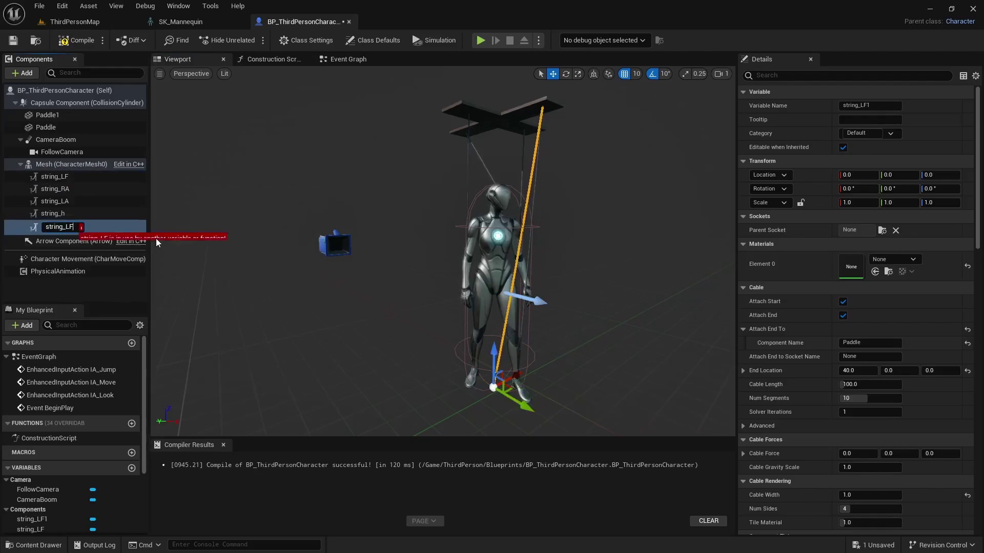
key("BackSpace")
type("R")
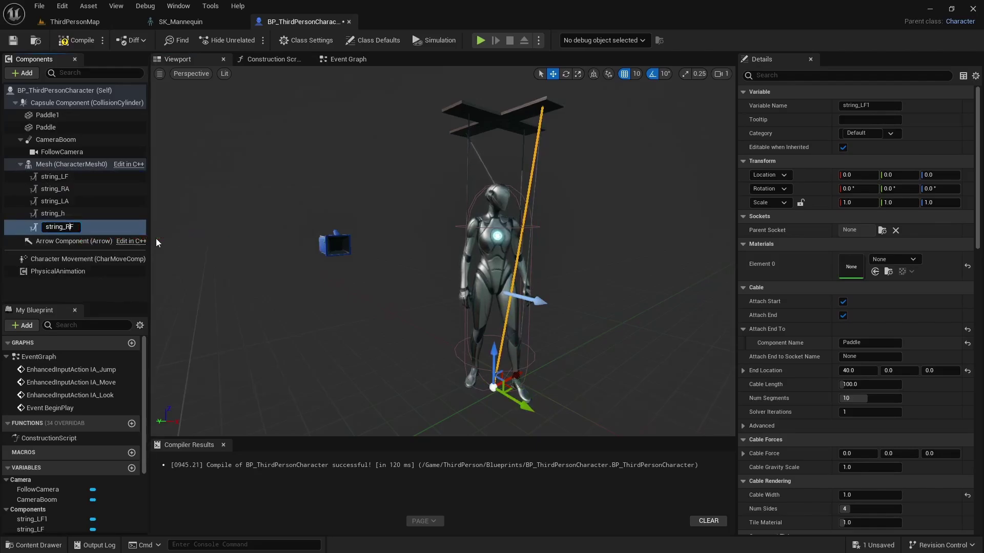
key("Return")
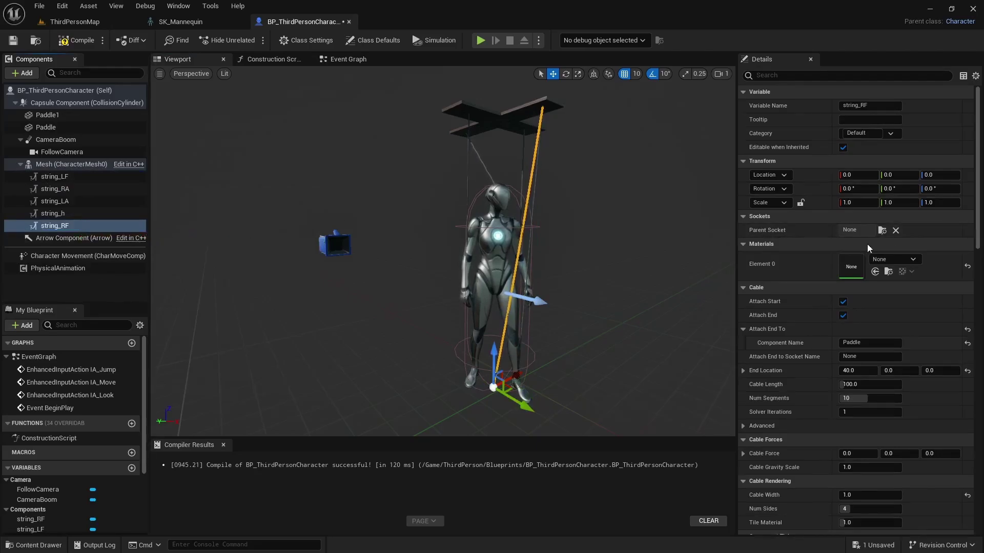
- Set the Parent Socket of string_RF to the foot_r bone
left_click(882, 231)
type("foot")
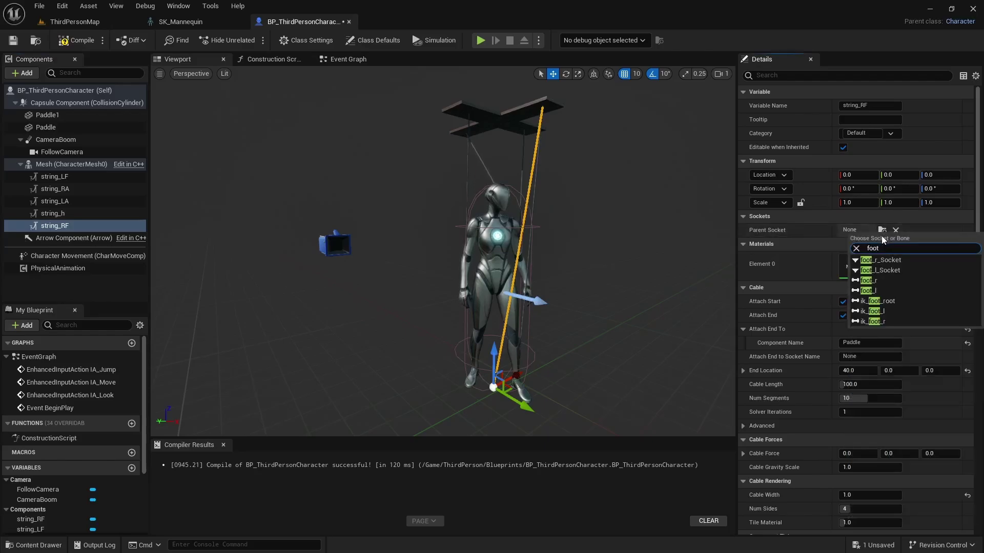
left_click(863, 280)
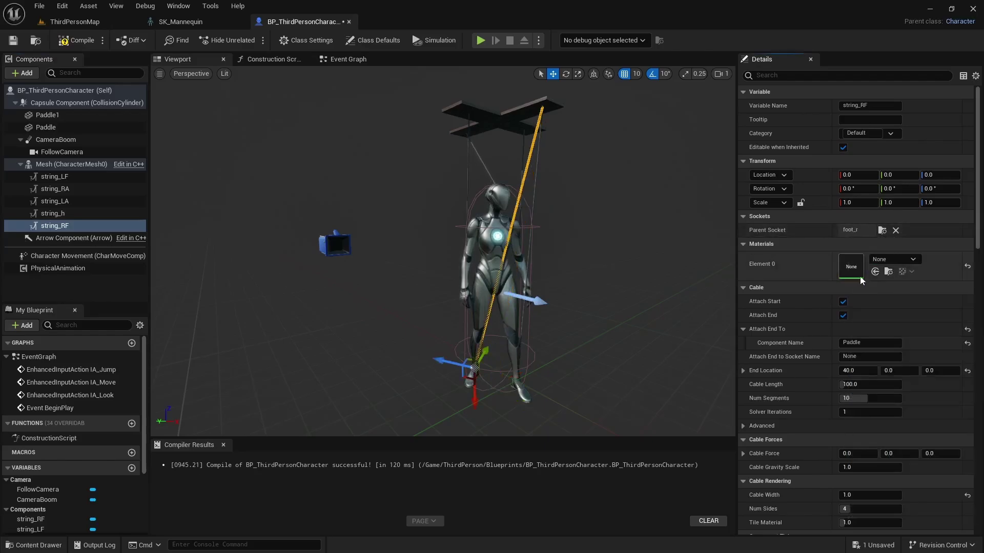
- Set the X value of string_RF's End Location to 20 and check the cable against the paddle
left_click(859, 371)
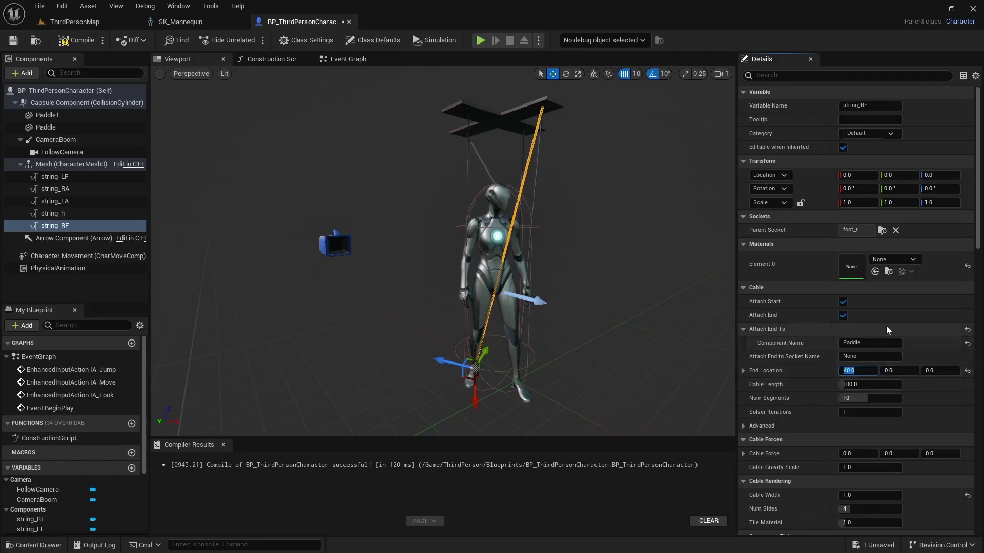
type("20")
key("Return")
left_click_drag(605, 267, 502, 231, "alt")
right_click_drag(502, 231, 574, 298)
left_click_drag(446, 300, 522, 296)
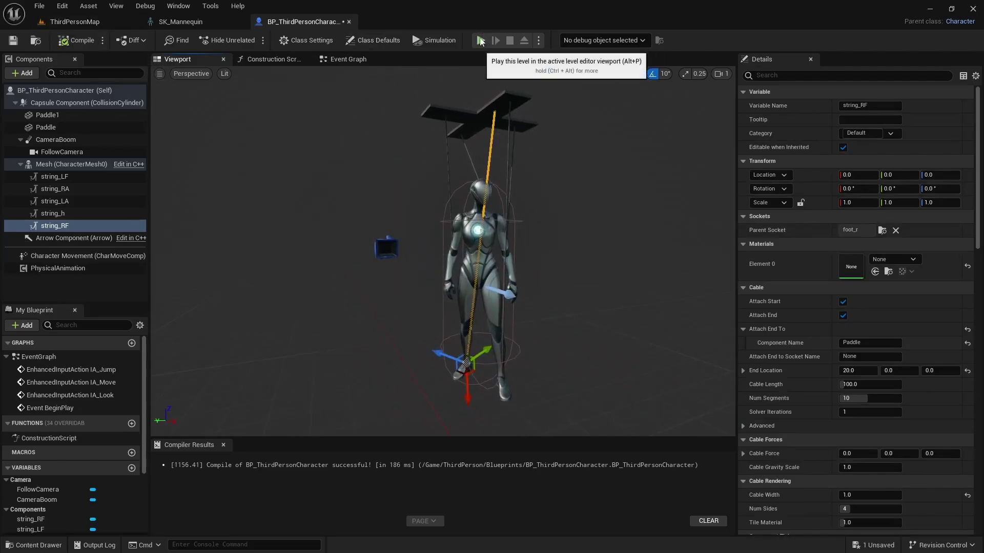
- Play-test the level, running the puppet in several directions to check the strings, and stop the preview
left_click(481, 40)
left_click(575, 238)
key("w")
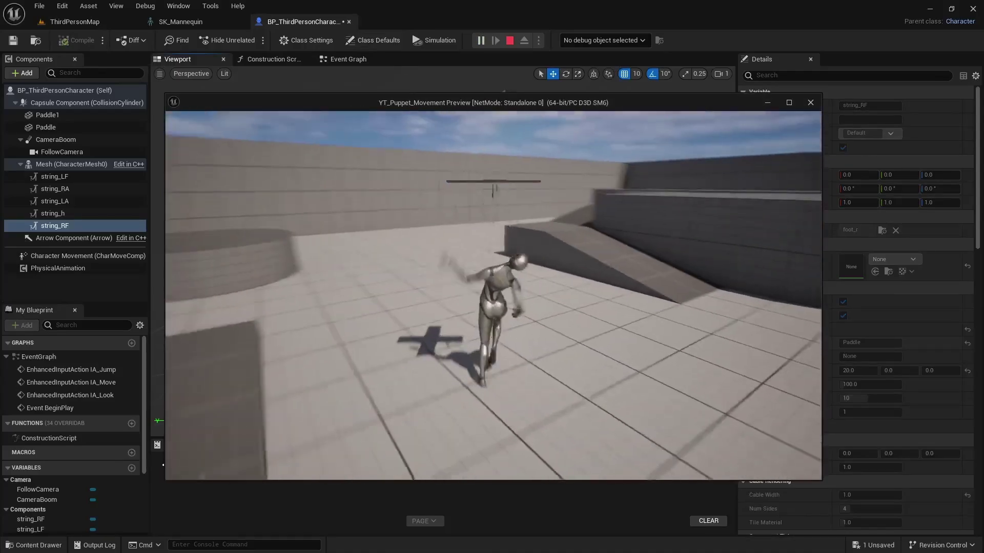
key("s")
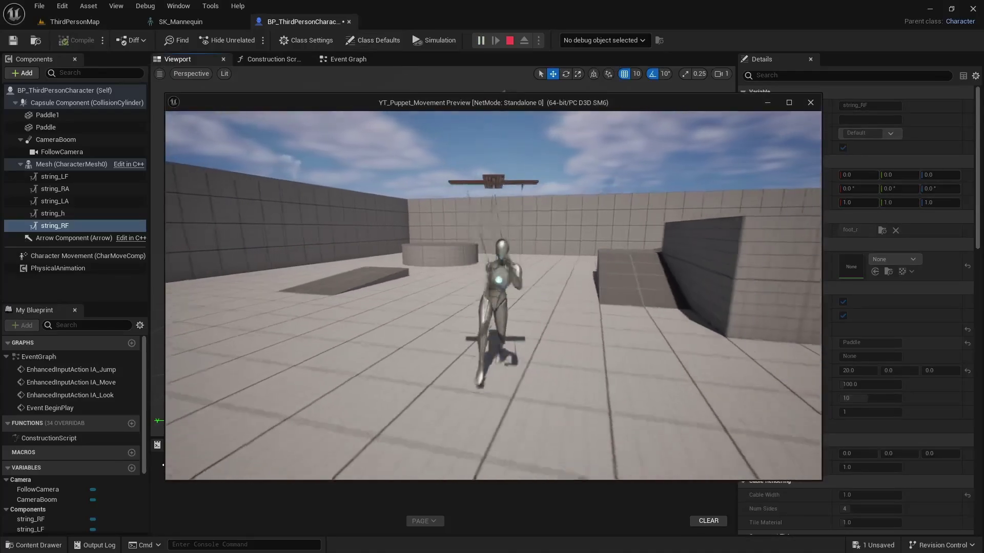
key("a")
key("d")
key("w")
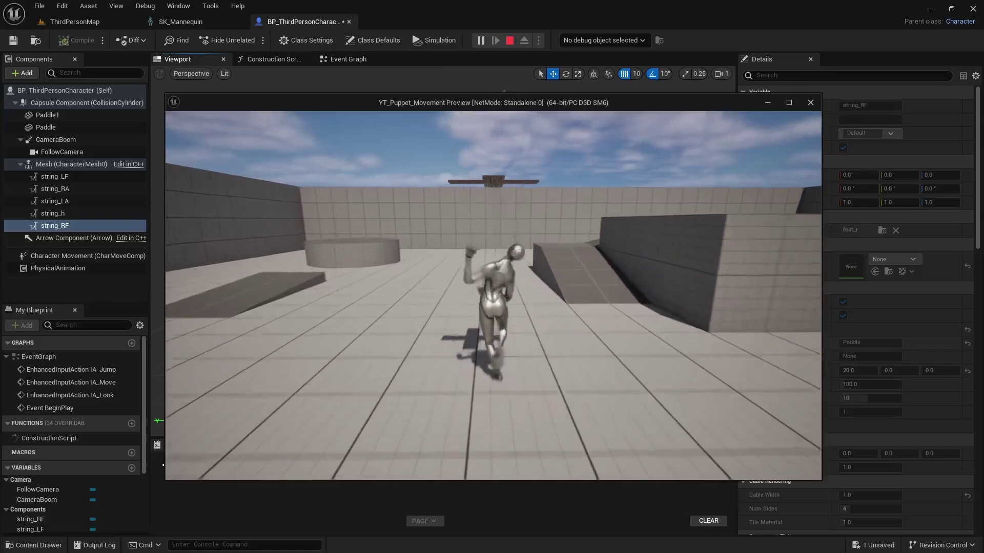
key("Escape")
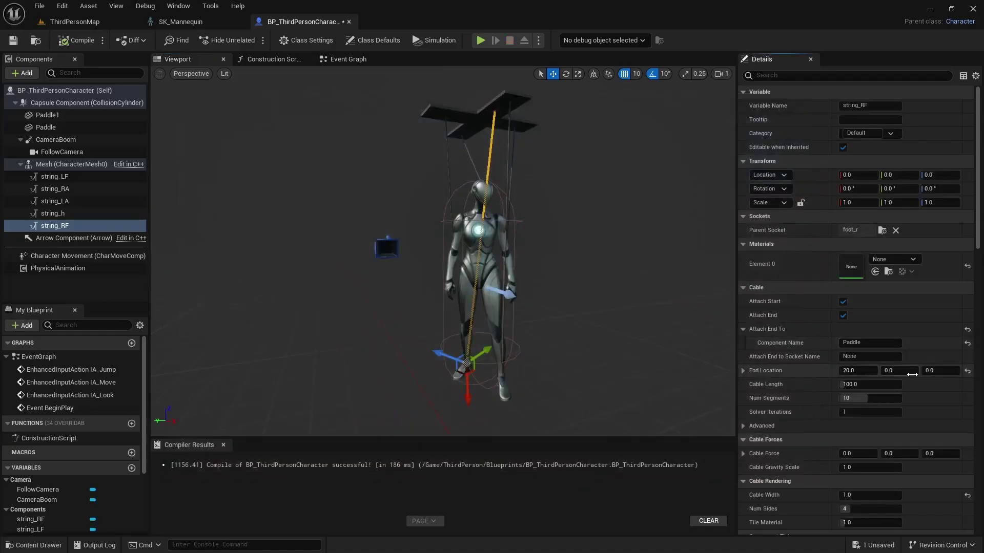
- Set string_RF's End Location to 0 in X and, after trying 20, 100 in Y
left_click(859, 372)
type("0")
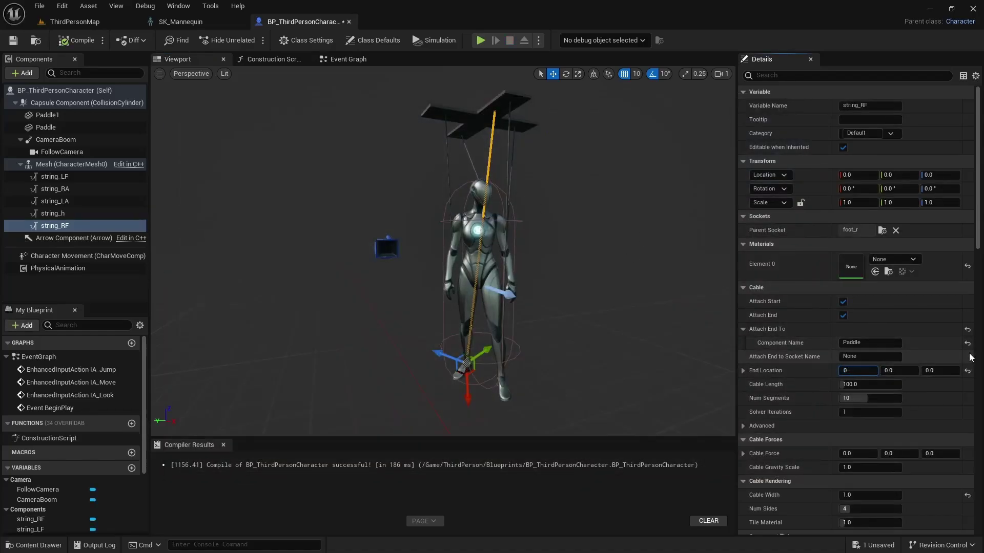
key("Tab")
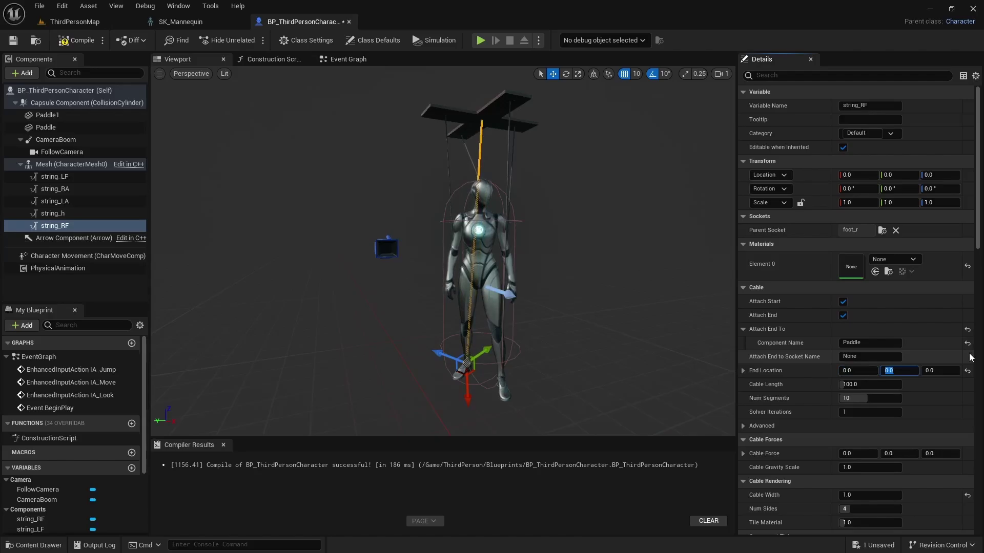
type("20")
key("Return")
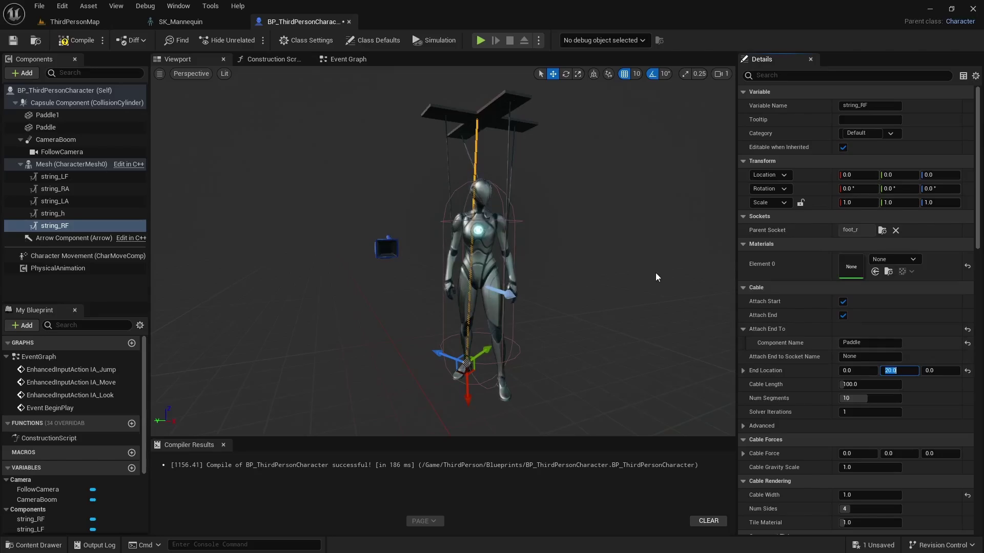
type("100")
key("Return")
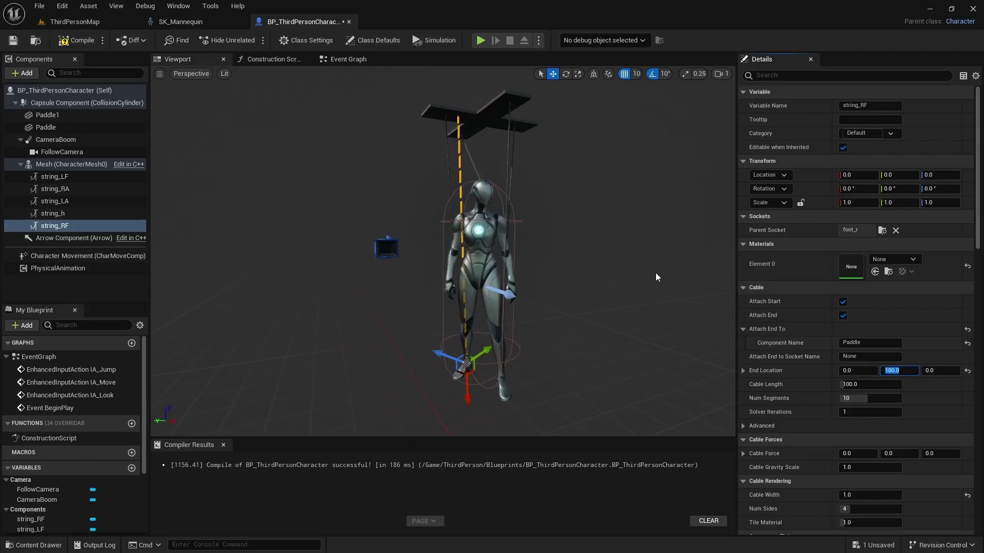
- Set the Y value of string_RA's End Location to 180
left_click(449, 181)
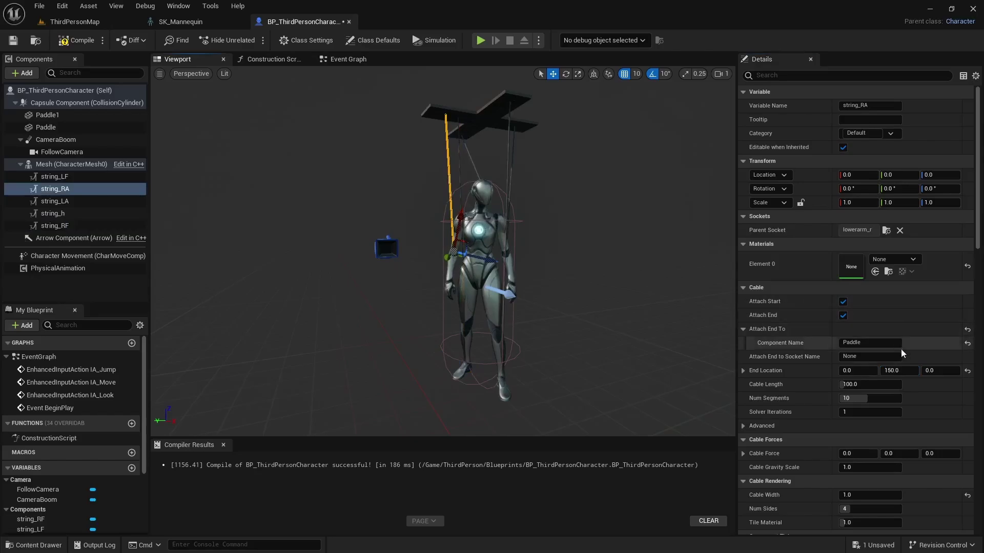
type("180")
key("Return")
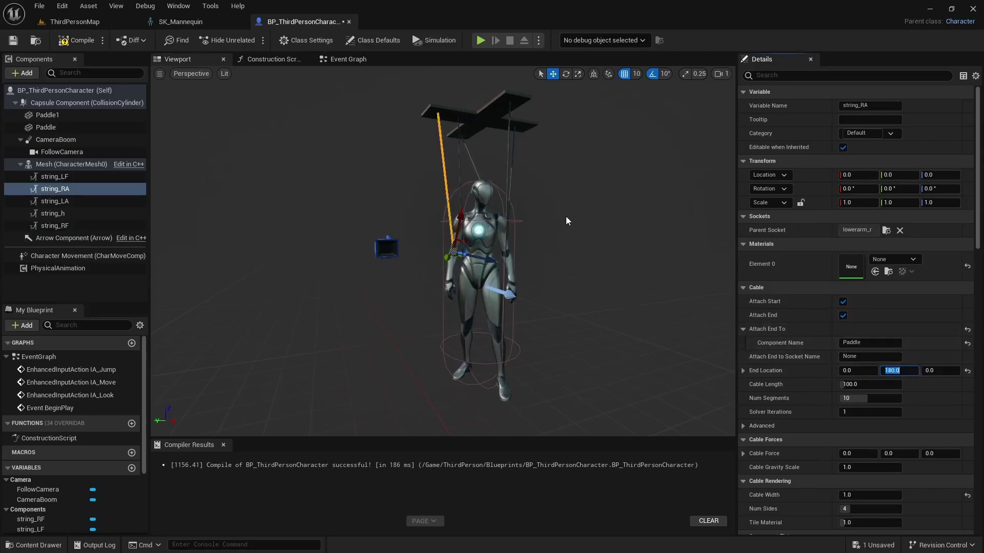
- Set the Y value of string_LA's End Location to -180
left_click_drag(474, 145, 395, 149, "alt")
left_click(466, 148)
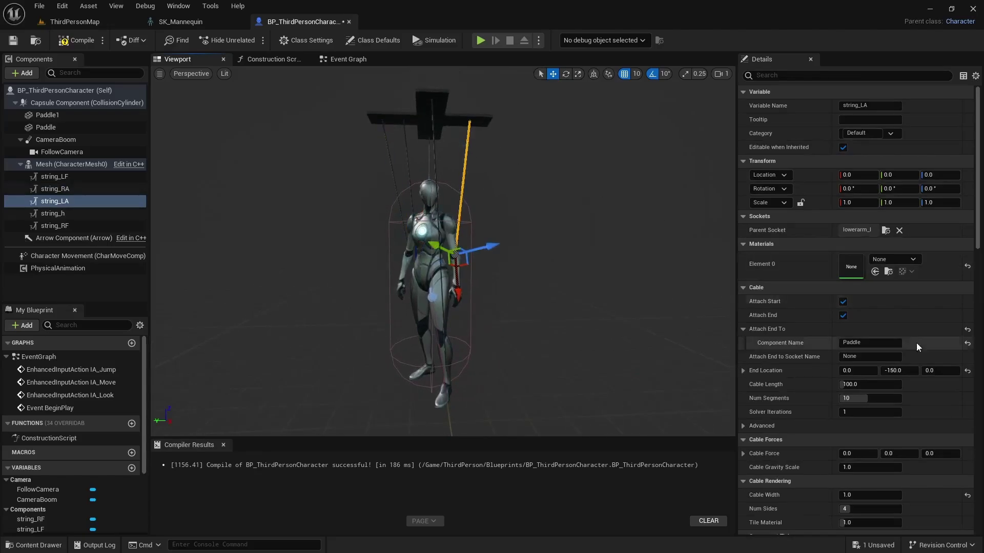
left_click(898, 370)
type("-")
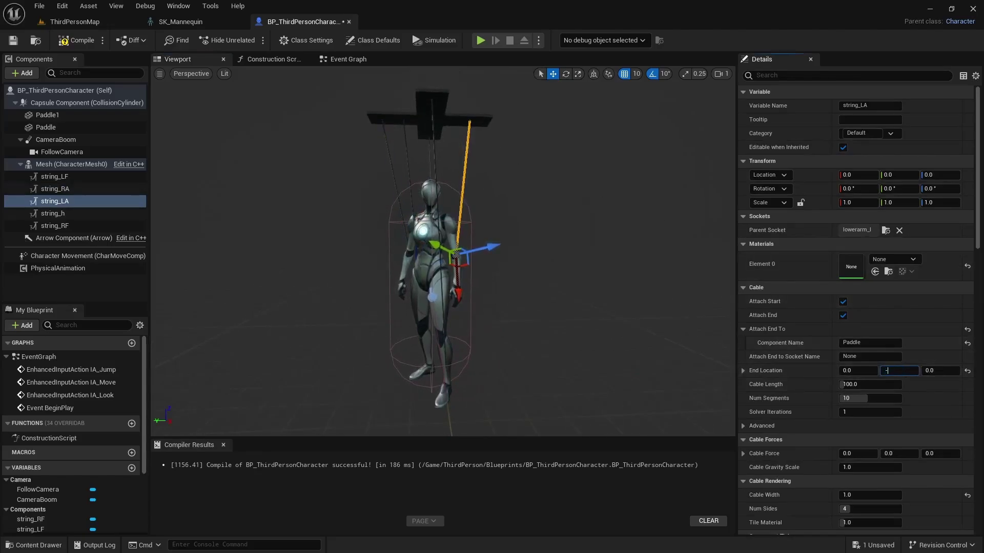
type("180")
left_click_drag(707, 214, 511, 137)
- Set string_LF's End Location to 0 in X and -100 in Y
left_click(540, 155)
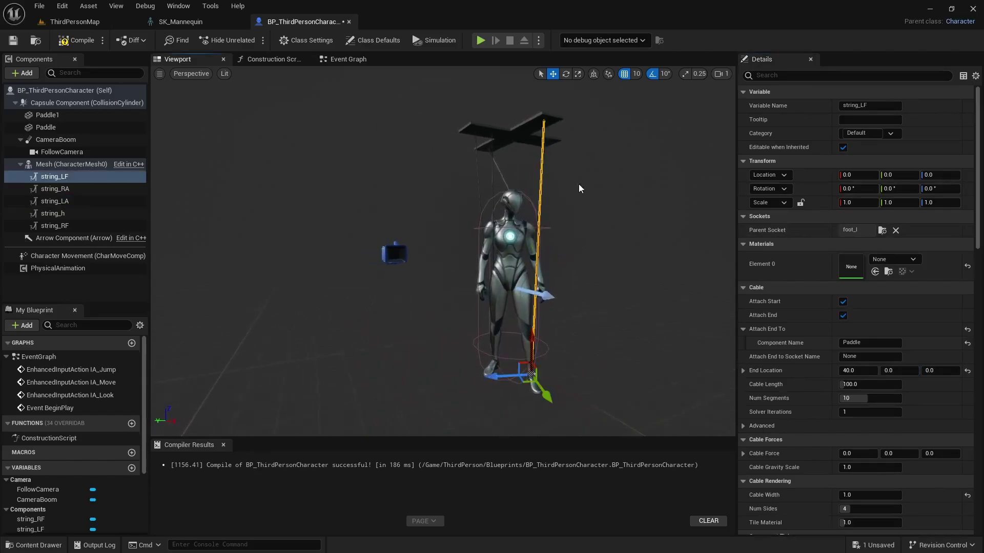
right_click_drag(579, 185, 544, 191)
middle_click_drag(544, 190, 666, 191)
left_click(857, 370)
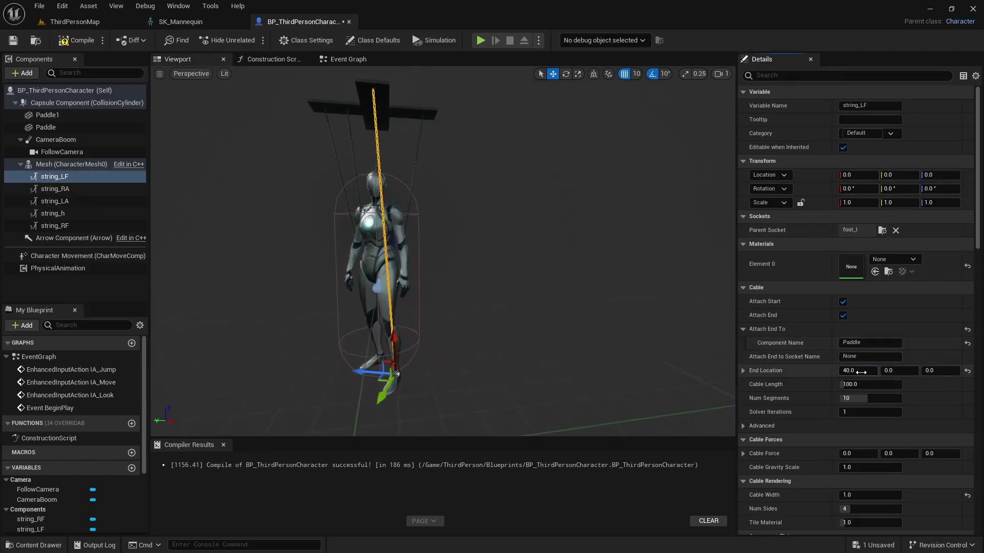
type("0")
key("Tab")
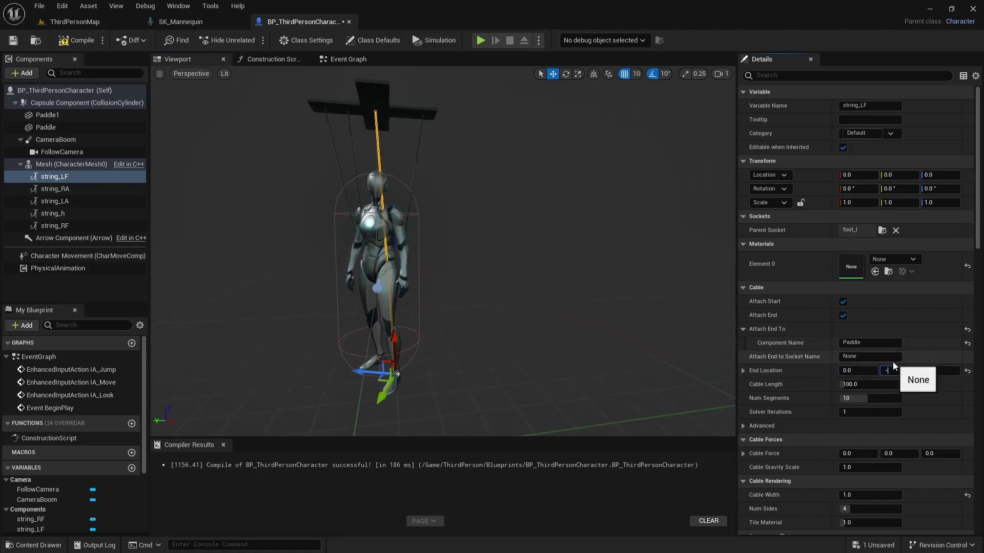
key("Return")
right_click_drag(443, 251, 388, 251)
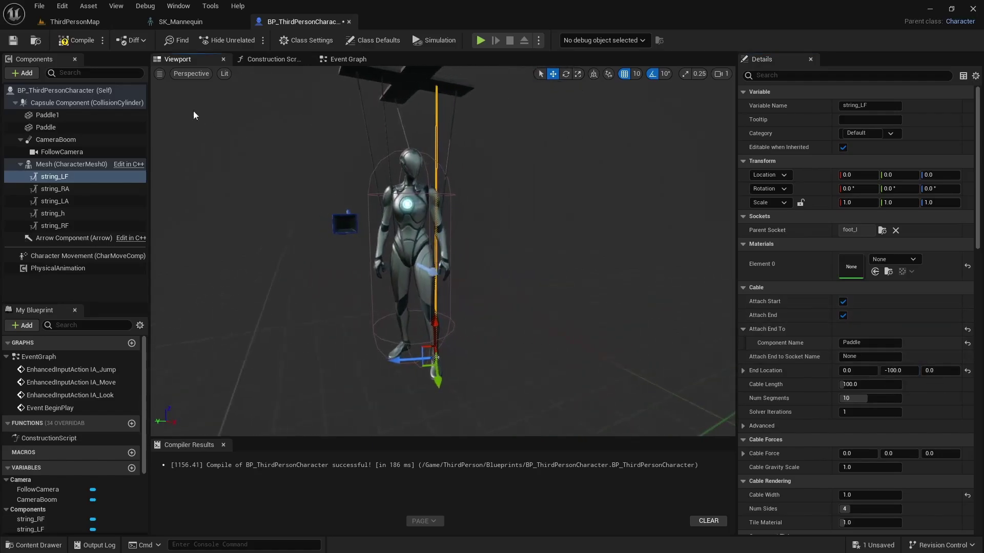
- Compile and save the character Blueprint and play-test the puppet's running with the adjusted strings
left_click(65, 45)
left_click(12, 40)
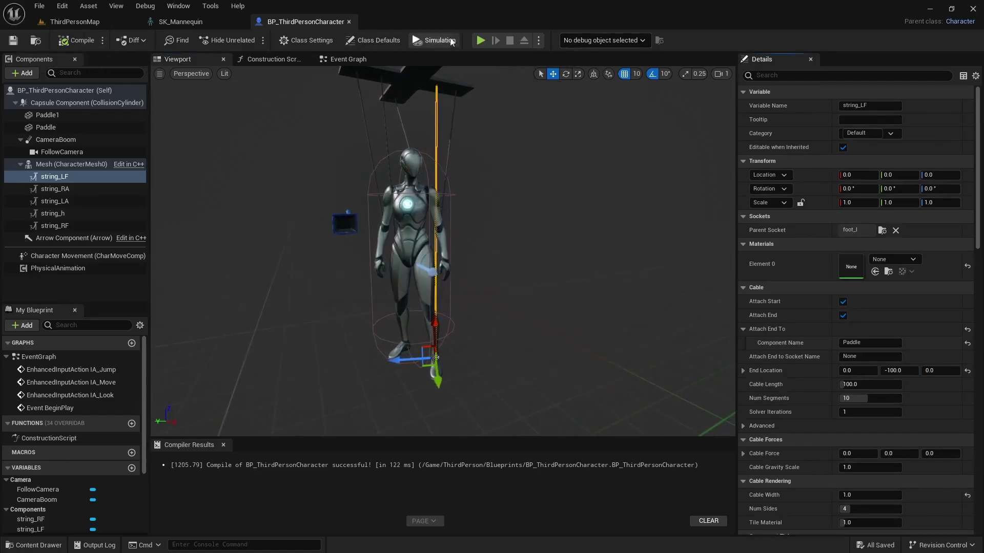
left_click(480, 40)
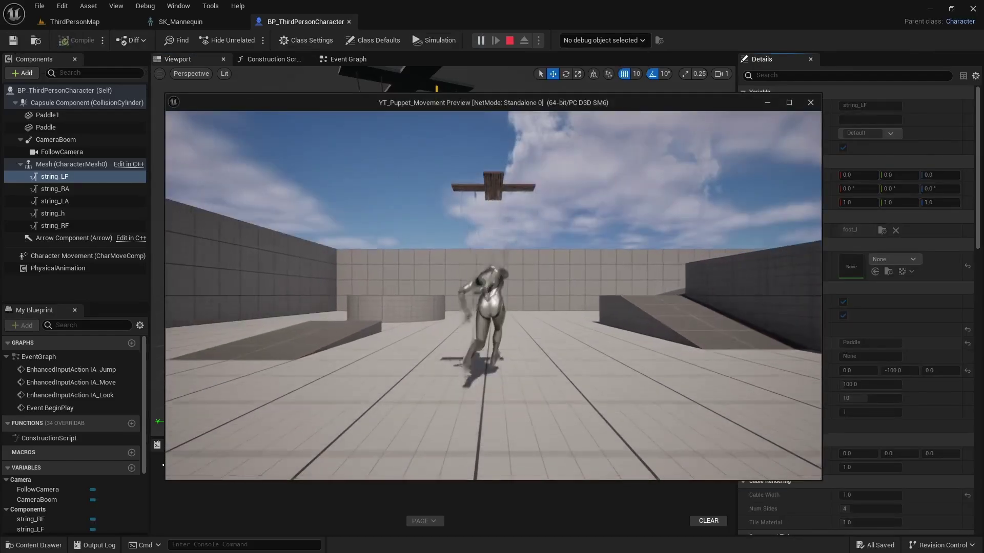
key("w")
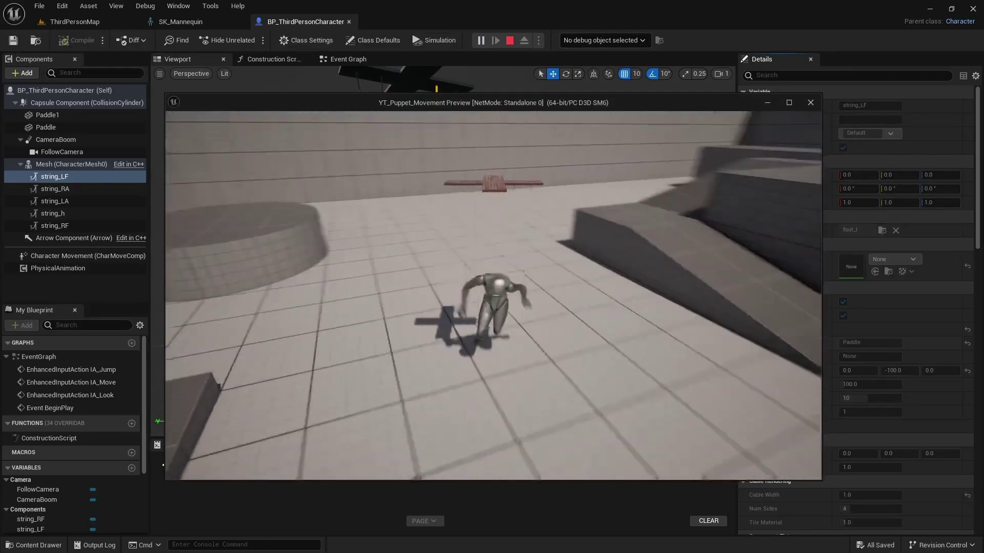
key("s")
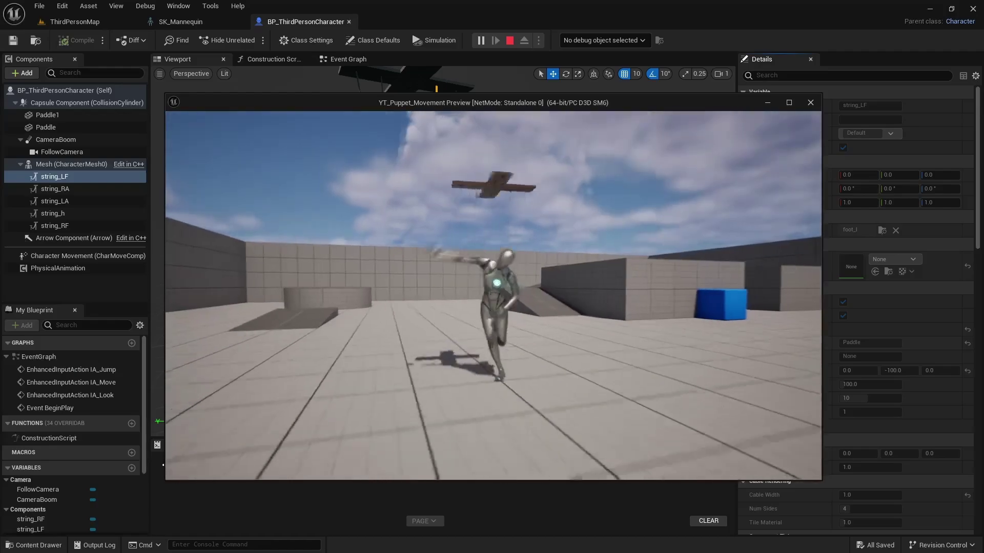
key("w")
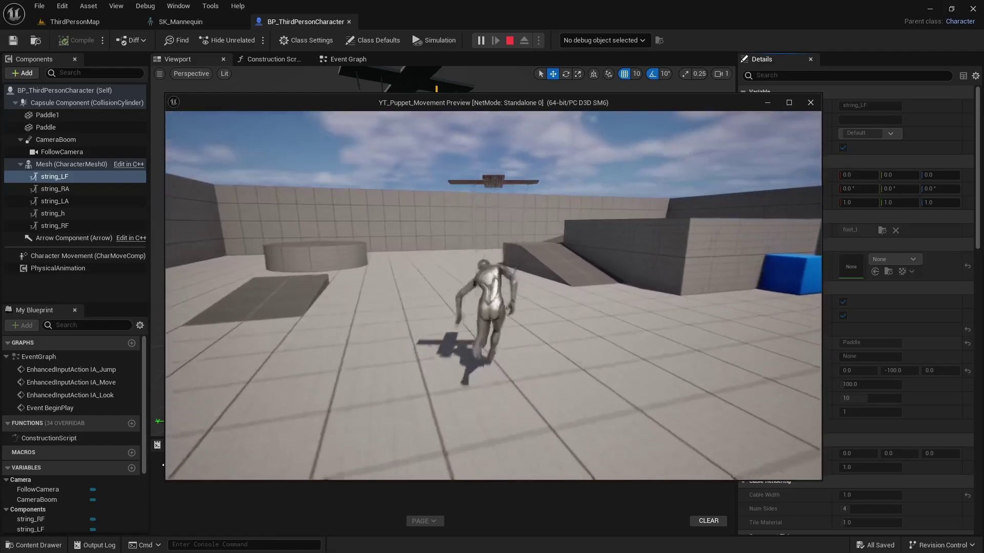
key("Escape")
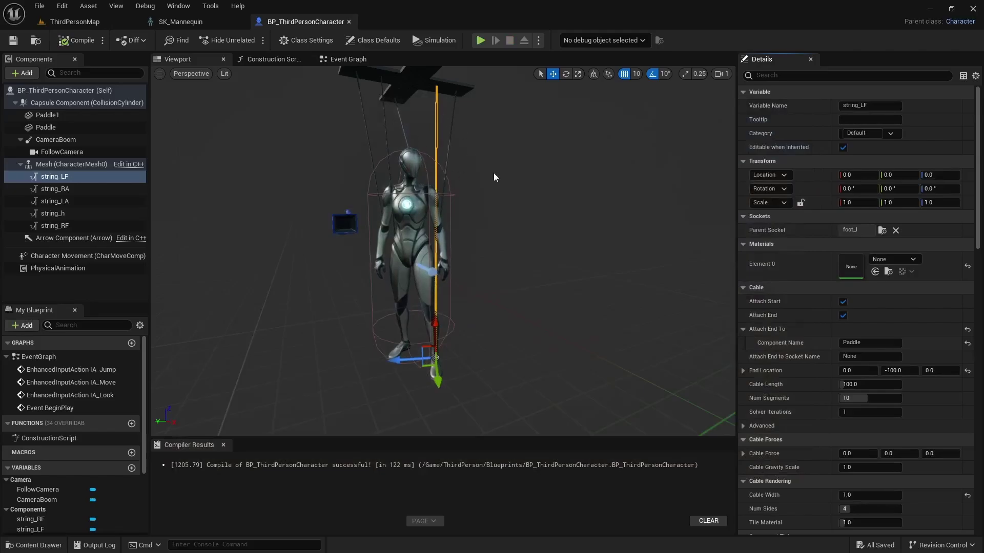
- Create a new material named M_EBase in the _Materials content folder
left_click(82, 21)
left_click(37, 439)
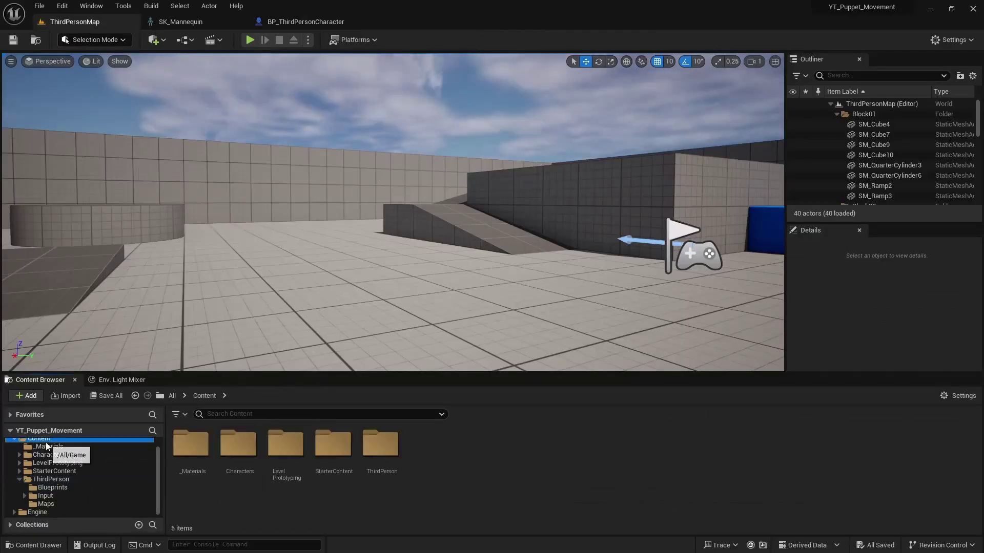
left_click(50, 446)
right_click(267, 454)
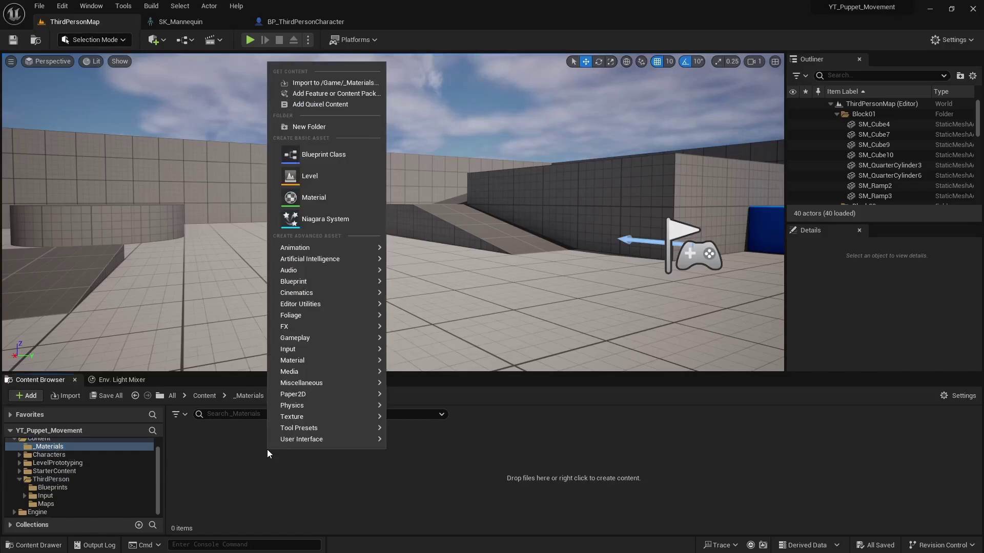
left_click(312, 197)
type("M_EBase")
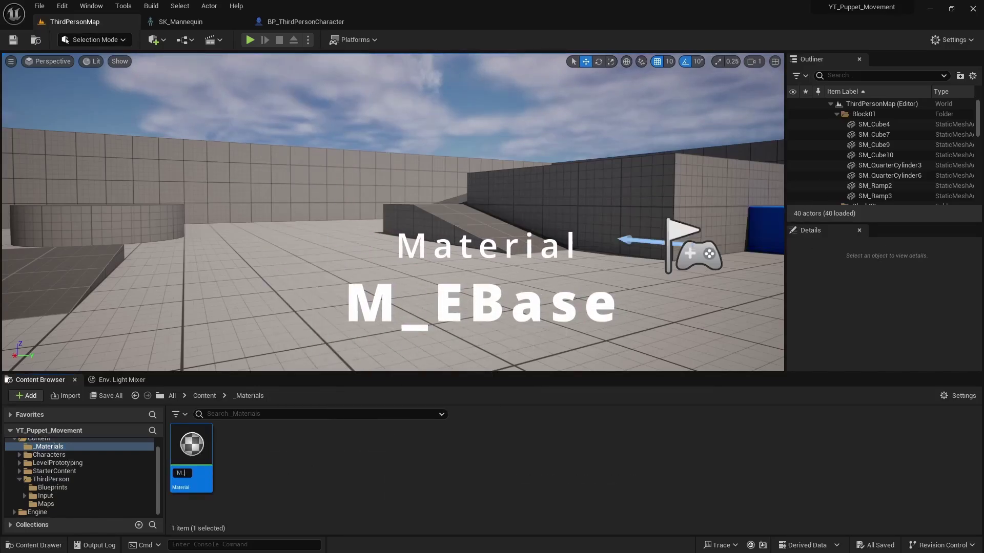
key("Return")
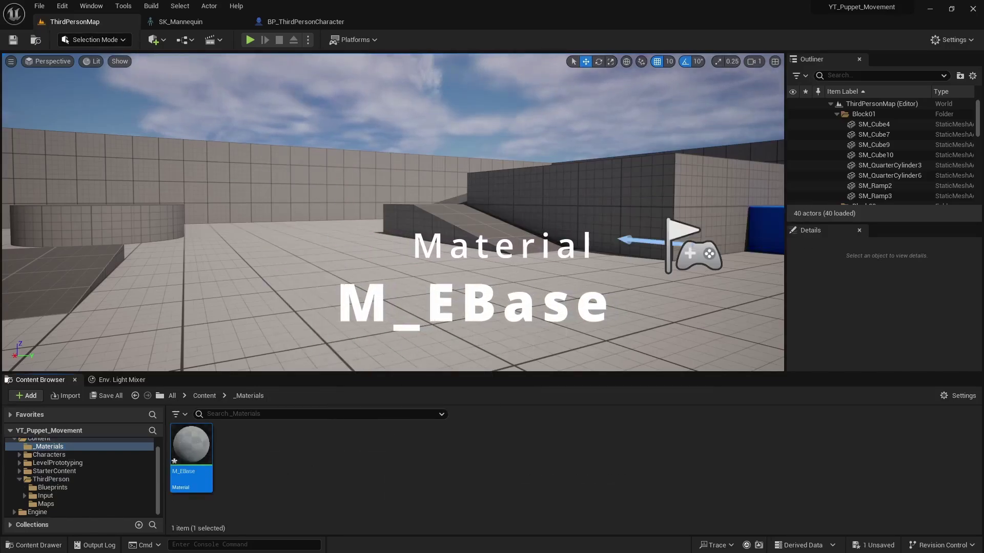
- Open M_EBase for editing and set its Blend Mode to Translucent
double_click(196, 451)
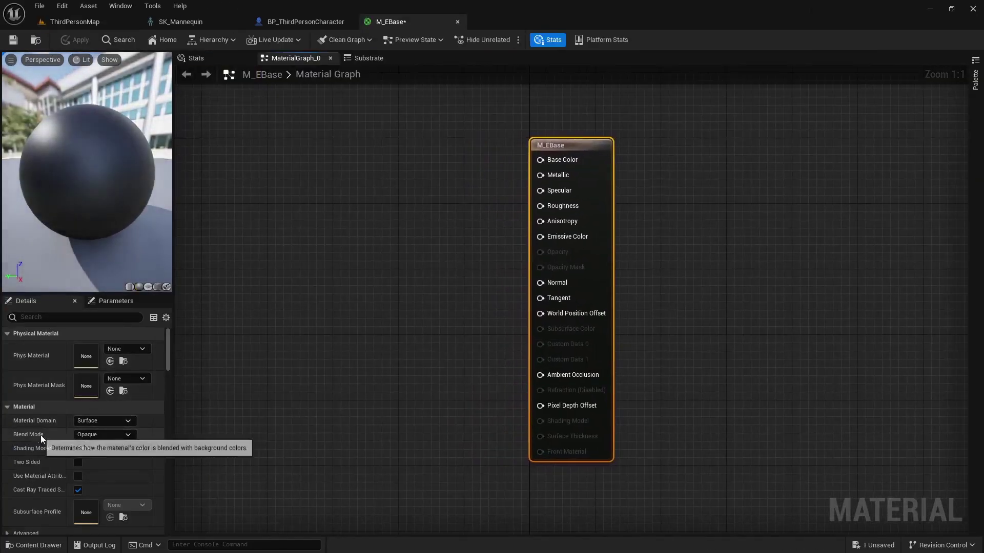
left_click(118, 435)
left_click(97, 464)
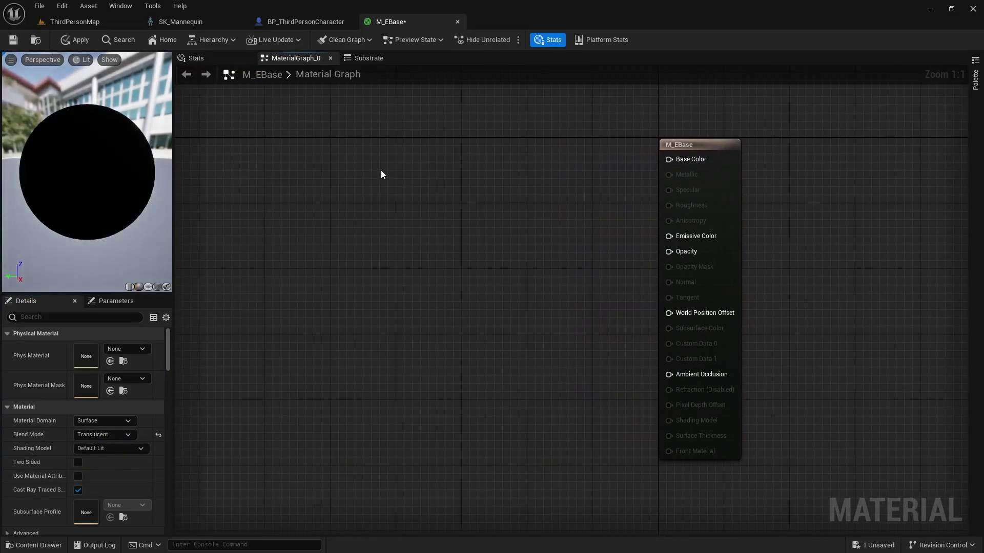
- Add a three-component vector constant to the material graph, placed to the left of the M_EBase output node
key("3")
left_click(379, 164)
left_click_drag(436, 171, 406, 144)
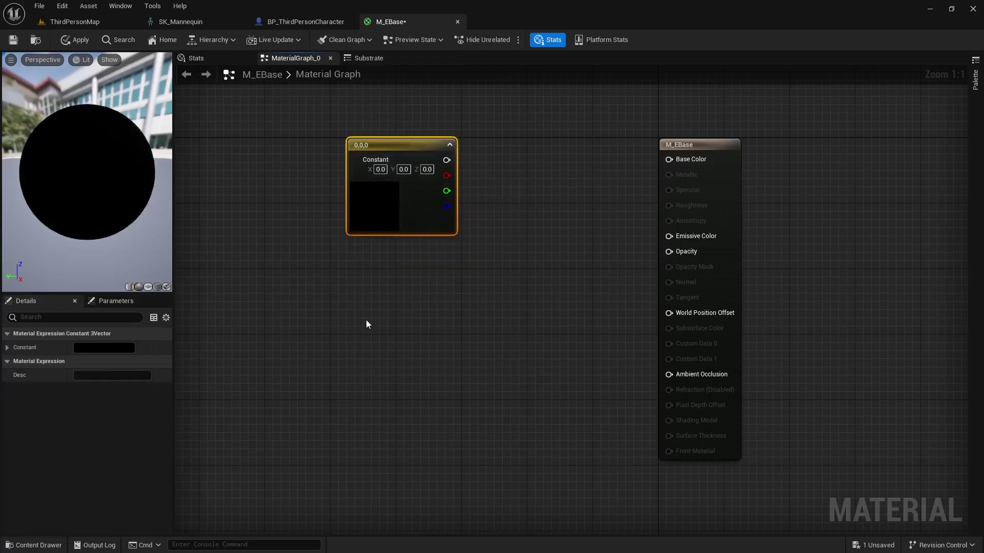
- Add a scalar parameter named Brightness below the vector constant with a default value of 100
key("s")
left_click(340, 381)
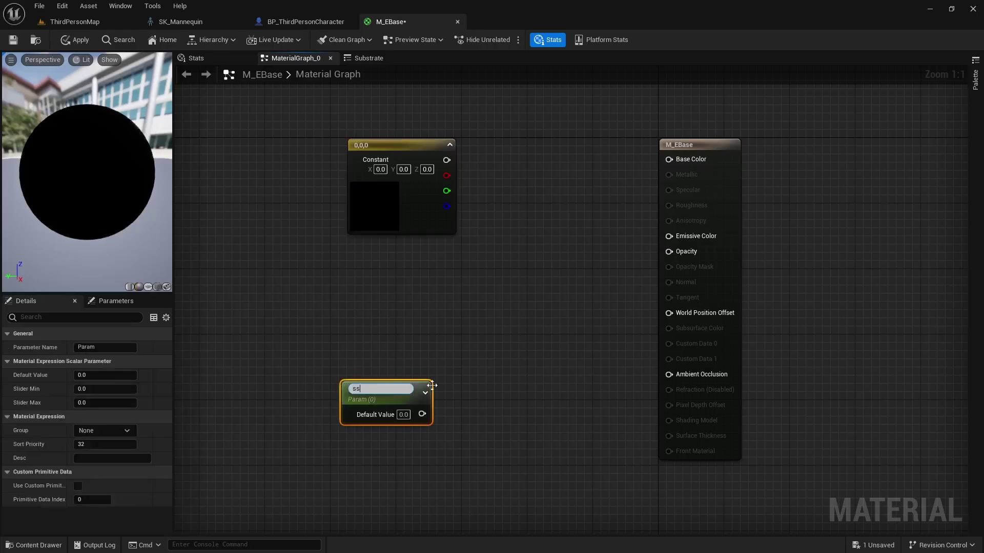
type("ss")
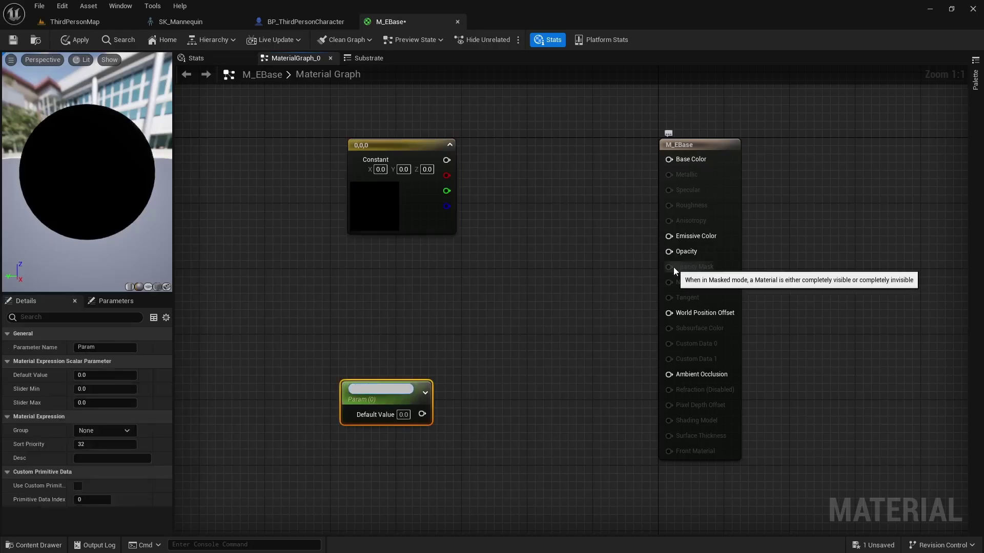
type("ess")
key("Return")
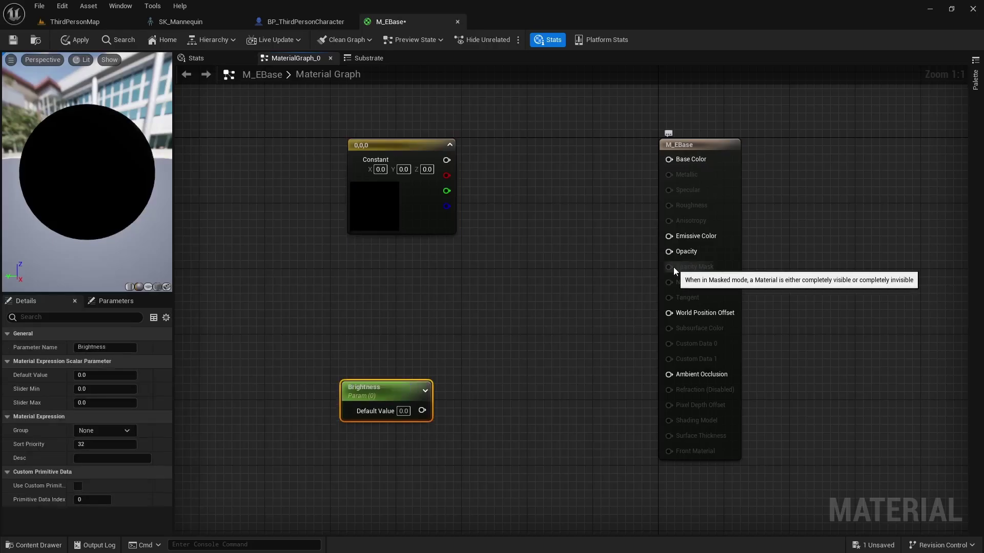
left_click(403, 411)
type("100")
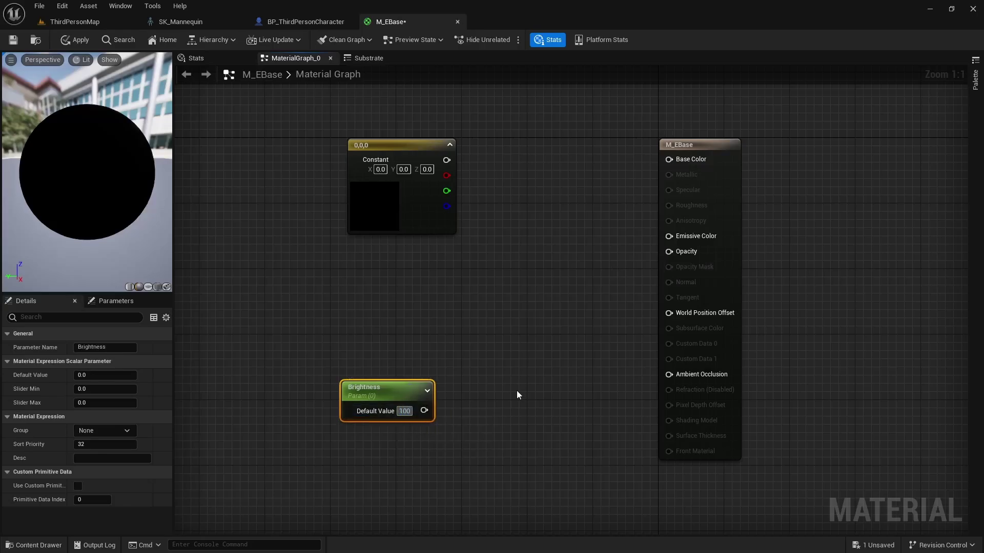
key("Return")
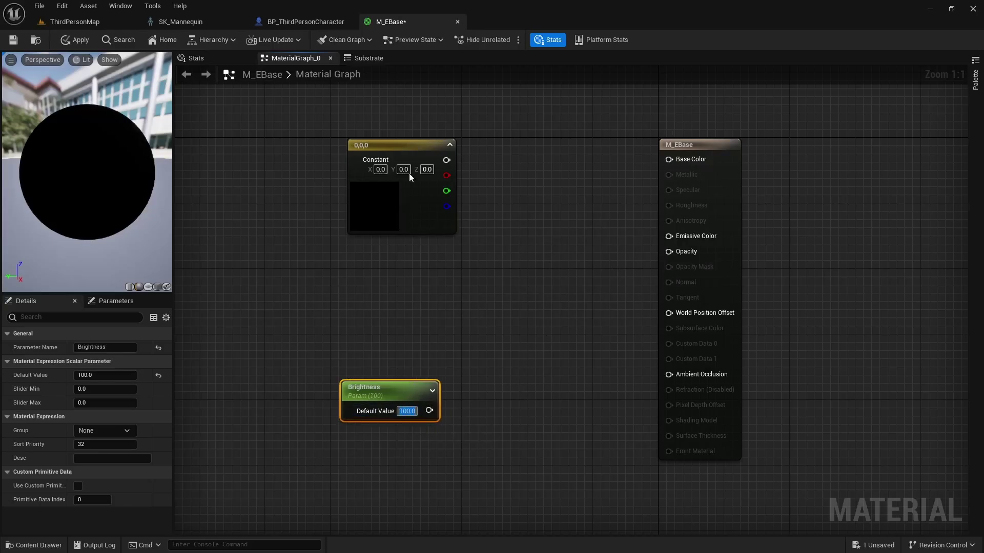
- Convert the vector constant to a Color parameter and feed its product with Brightness into Emissive Color, saving the material
right_click(404, 146)
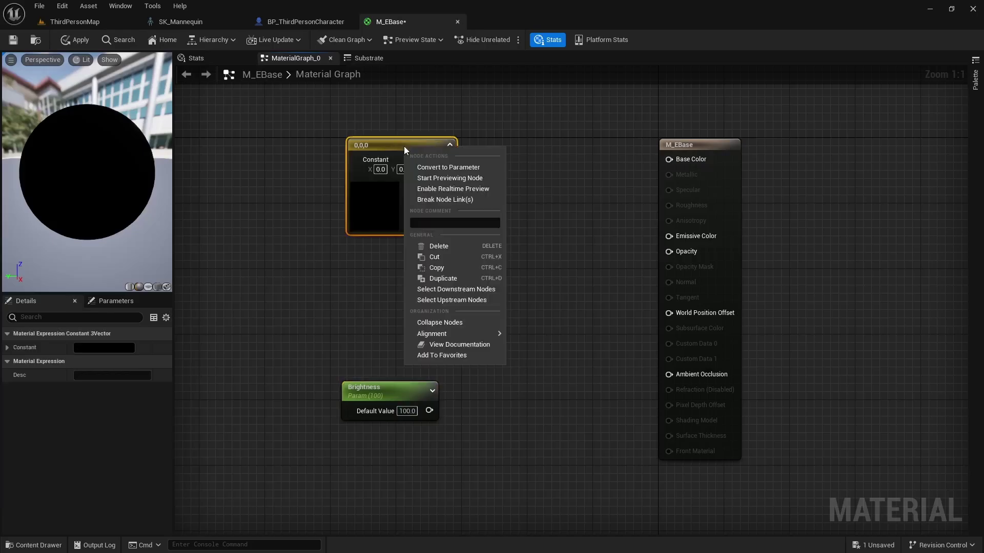
left_click(454, 167)
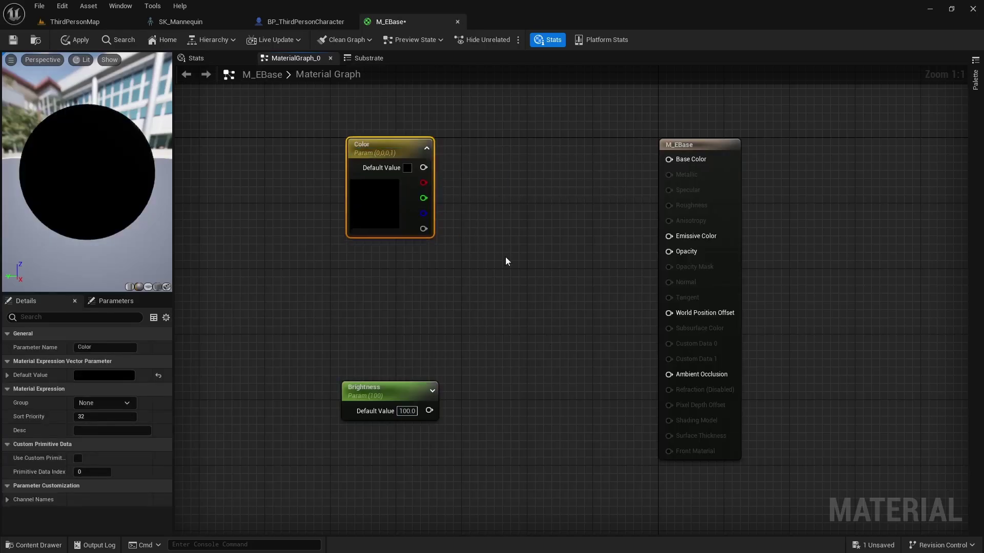
left_click(515, 269)
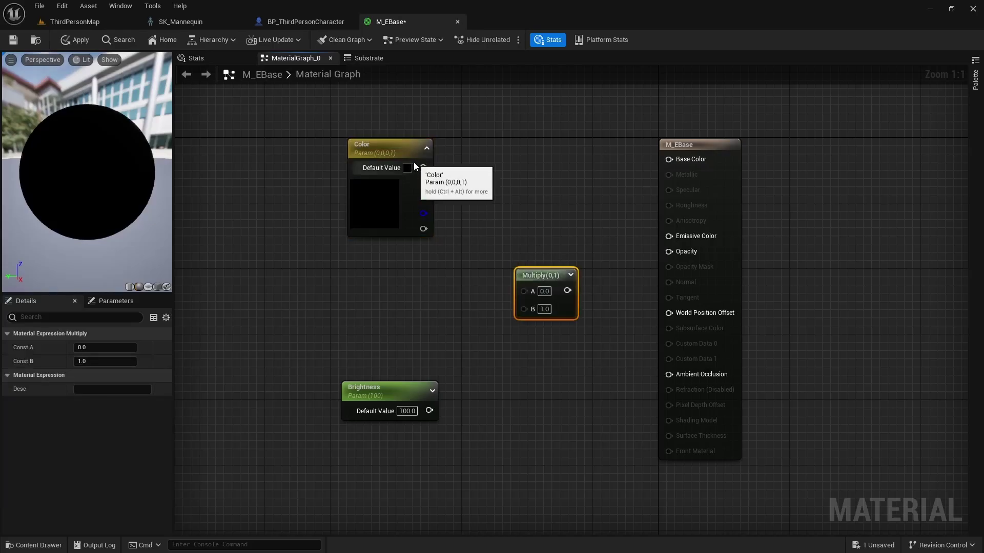
left_click_drag(423, 167, 523, 290)
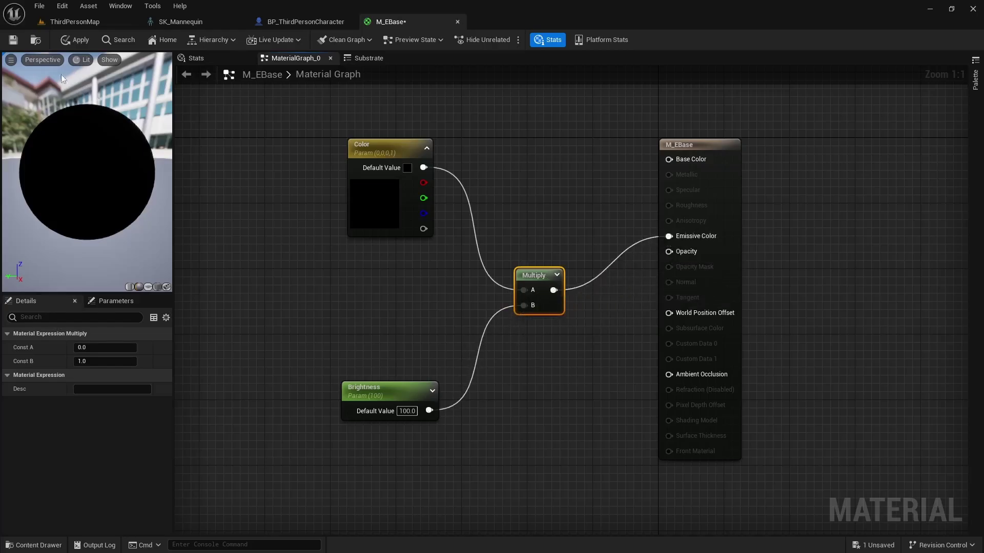
left_click(15, 41)
- Create a material instance of M_EBase named MI_Red in the _Materials folder
left_click(101, 19)
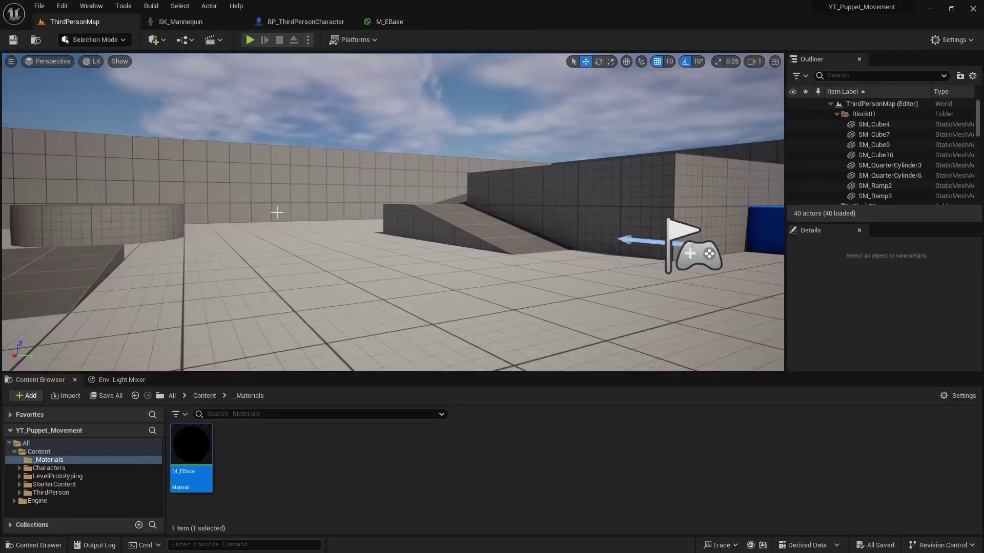
right_click(189, 453)
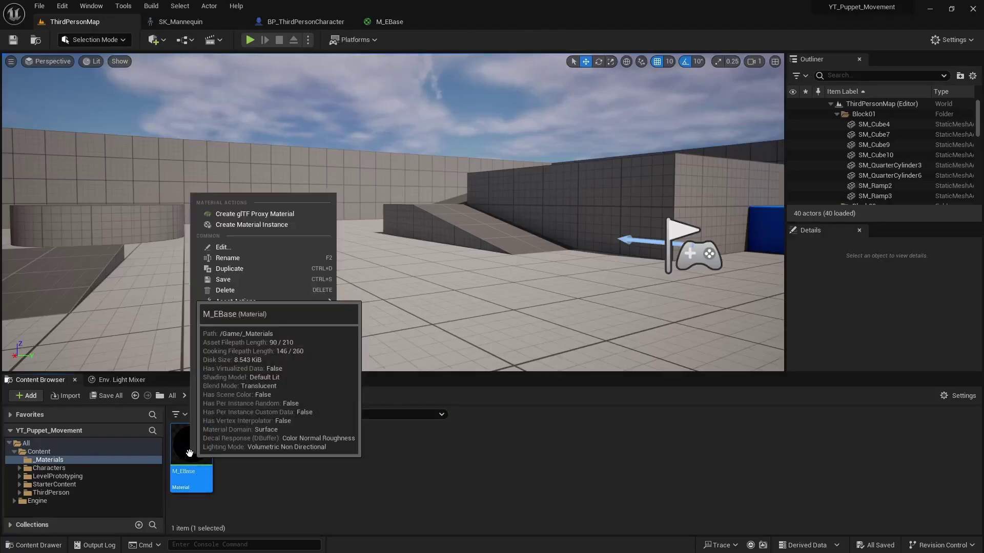
left_click(244, 226)
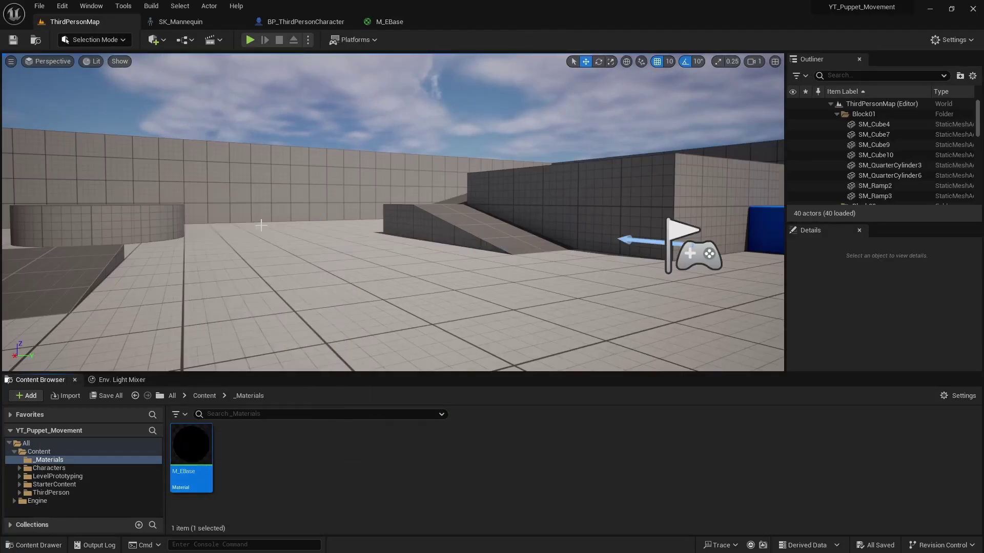
type("MI_")
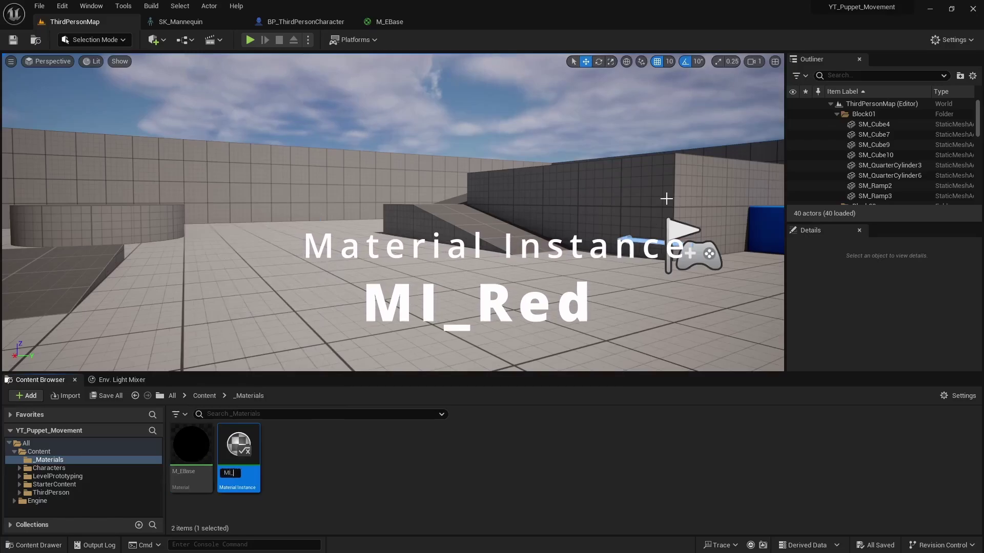
type("Red")
key("Return")
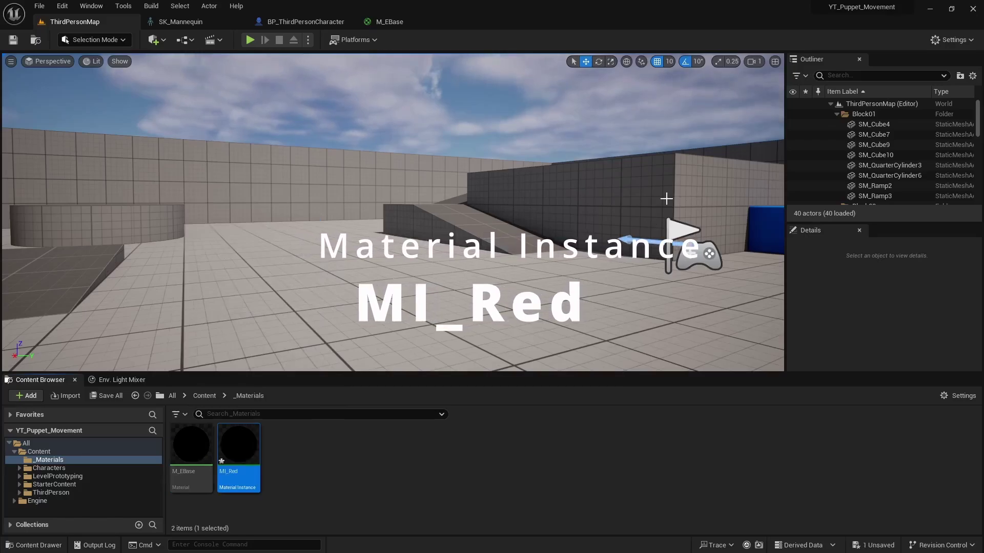
- Create a second material instance of M_EBase named MI_White
right_click(187, 455)
left_click(251, 229)
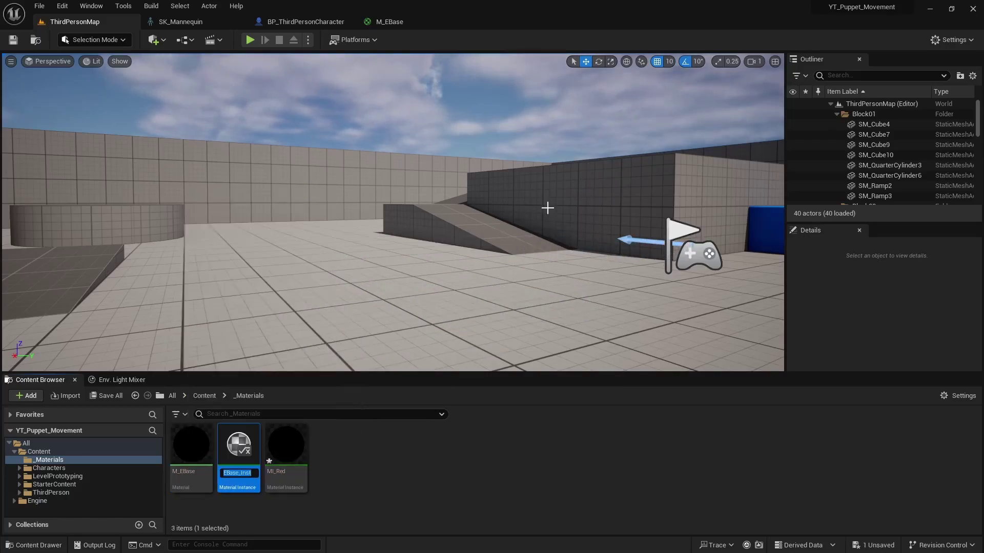
type("MI_White")
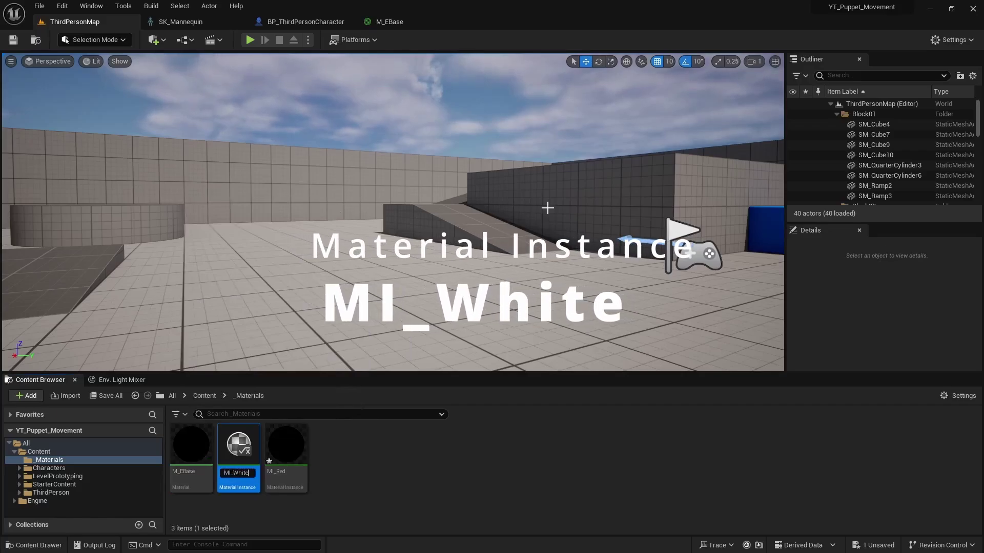
key("Return")
- Create a third material instance of M_EBase named MI_Blue
right_click(197, 456)
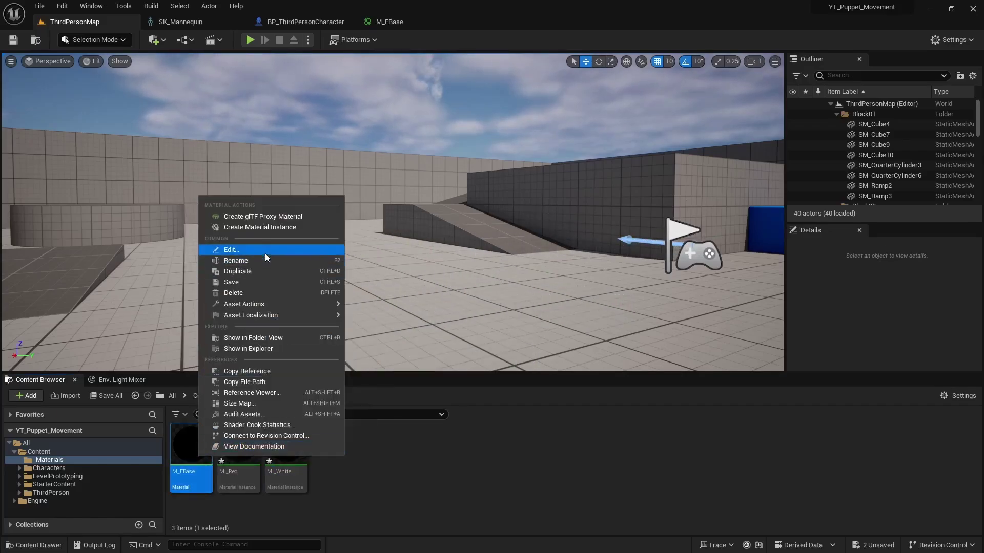
left_click(257, 228)
type("MI")
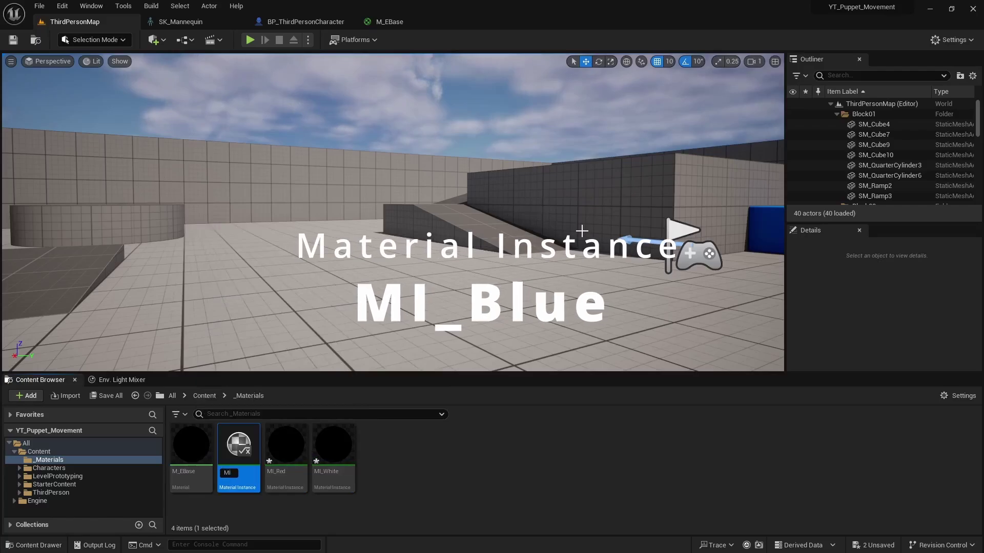
type("_Blue")
key("Return")
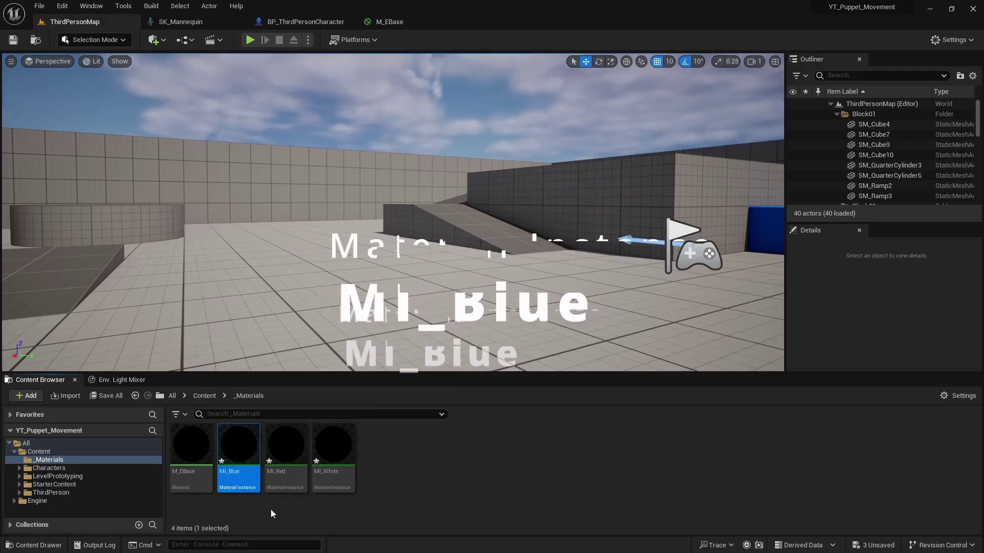
- Override MI_Blue's Color with a fully saturated light blue, about hex sRGB 00D0FF, and save the instance
double_click(241, 446)
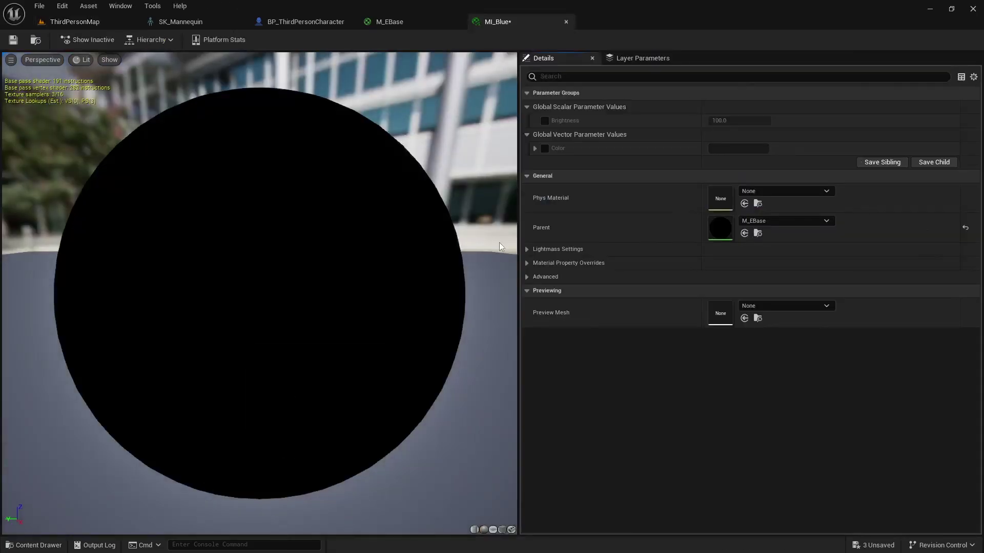
left_click(545, 149)
left_click(738, 149)
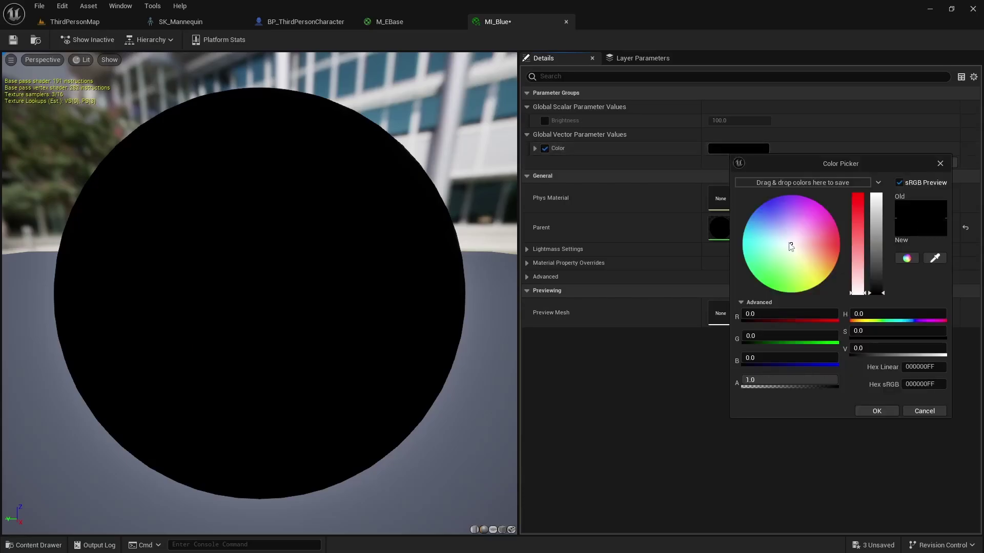
left_click_drag(790, 246, 729, 221)
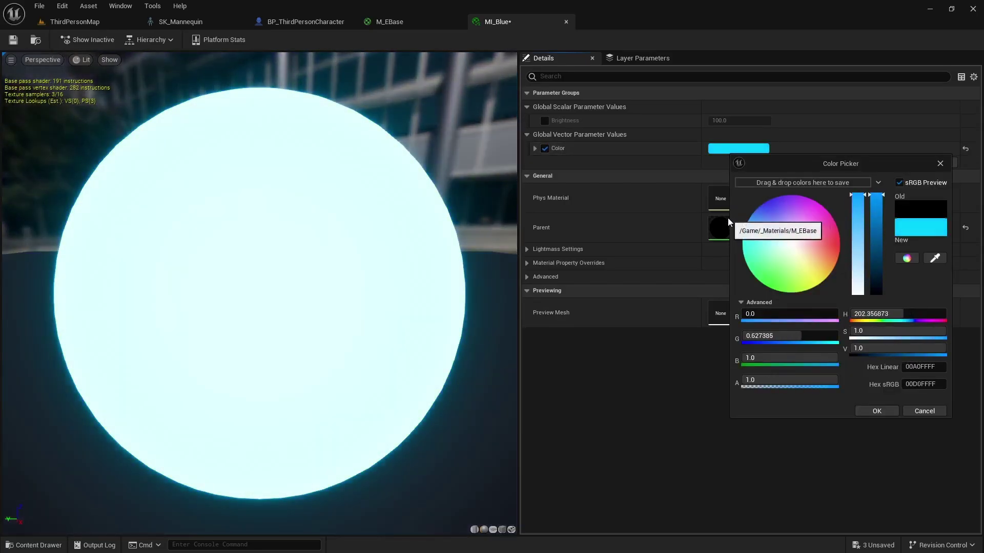
left_click(876, 412)
left_click(12, 39)
- Override MI_Red's Color with a fully saturated red, about hex sRGB FF3900, and save the instance
left_click(74, 22)
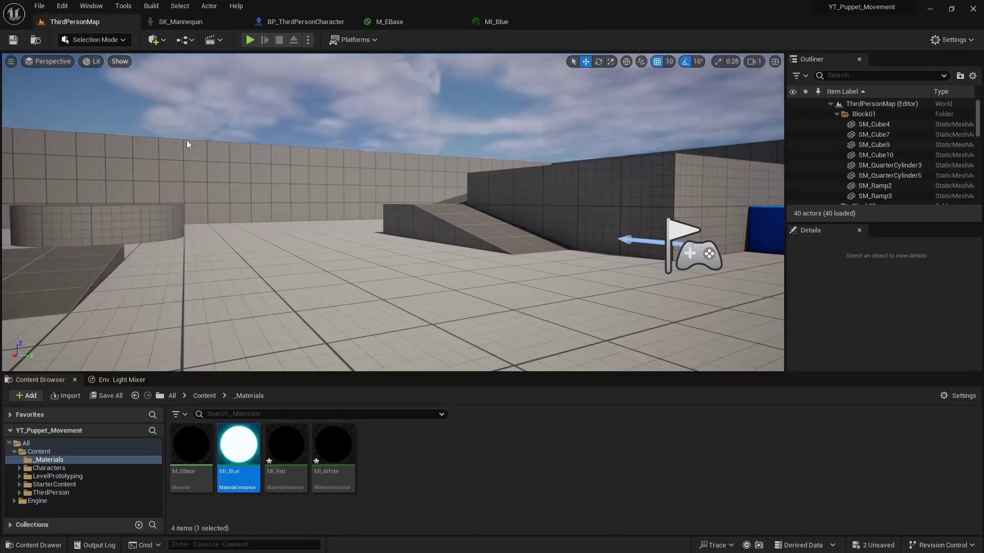
double_click(288, 448)
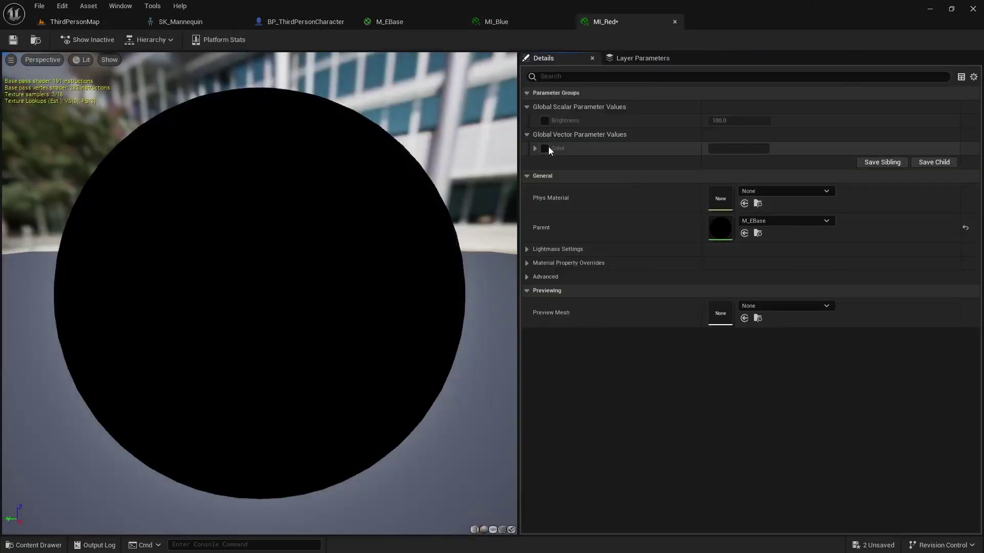
left_click(740, 148)
left_click_drag(809, 250, 874, 244)
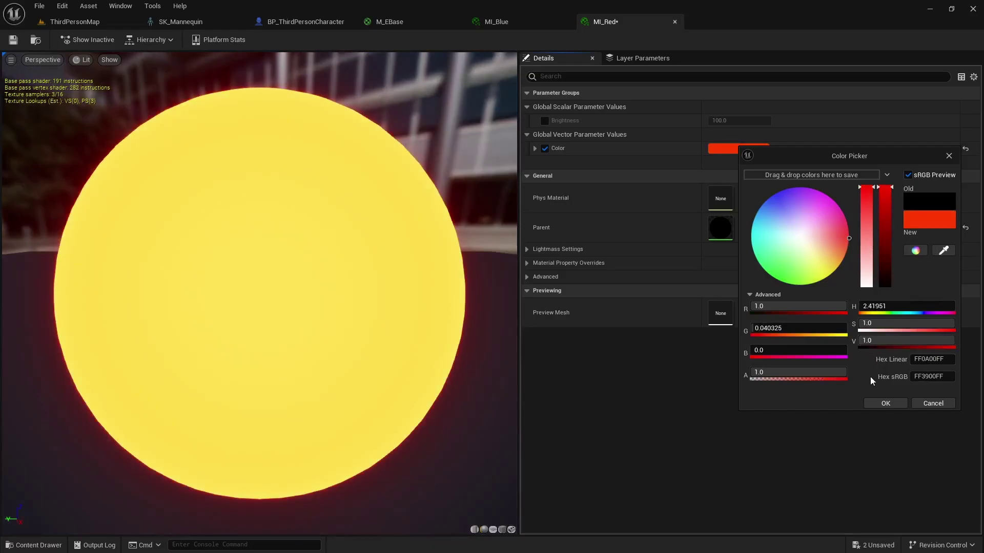
left_click(886, 404)
left_click(14, 40)
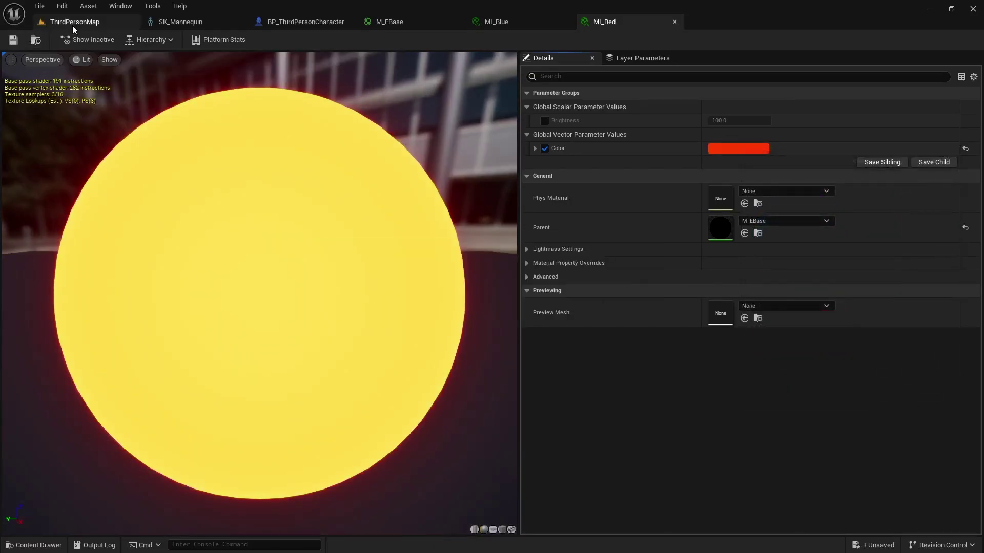
- Override MI_White's Color with pure white and save the material instance
left_click(75, 21)
double_click(332, 455)
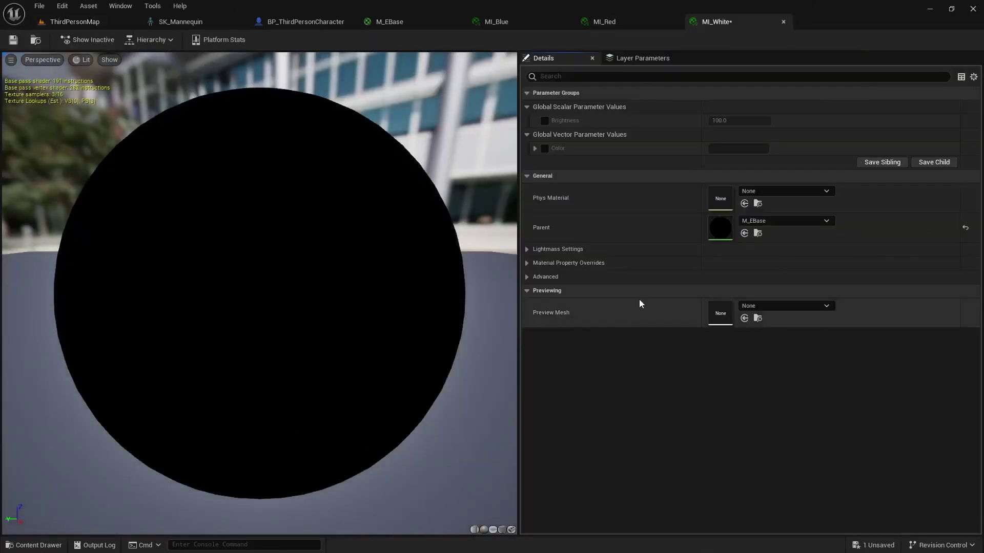
left_click(545, 149)
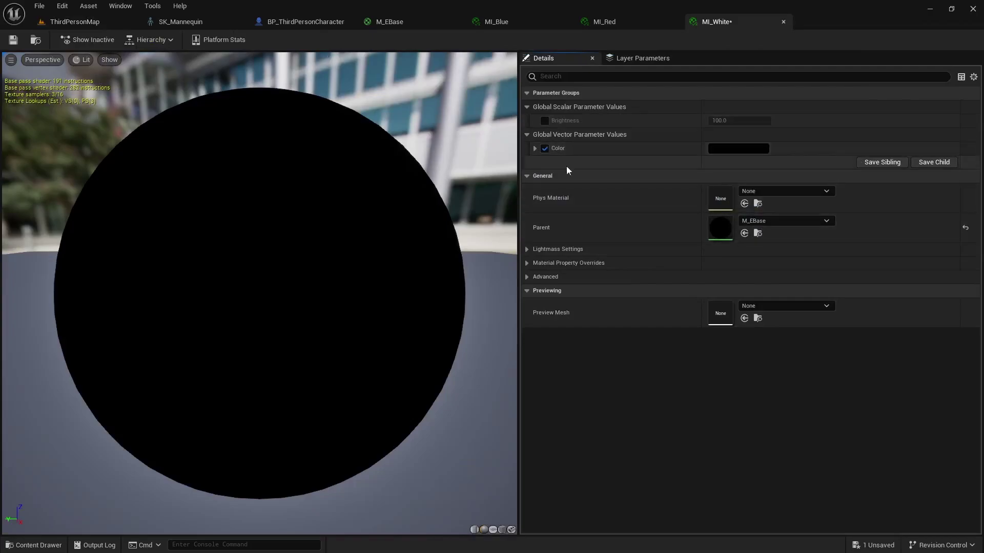
left_click(711, 150)
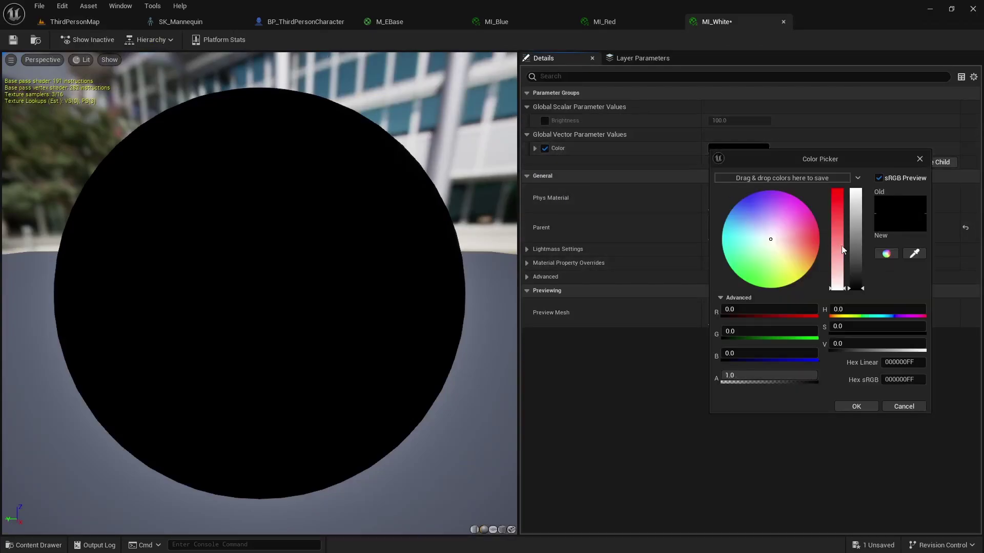
left_click(856, 191)
left_click(858, 408)
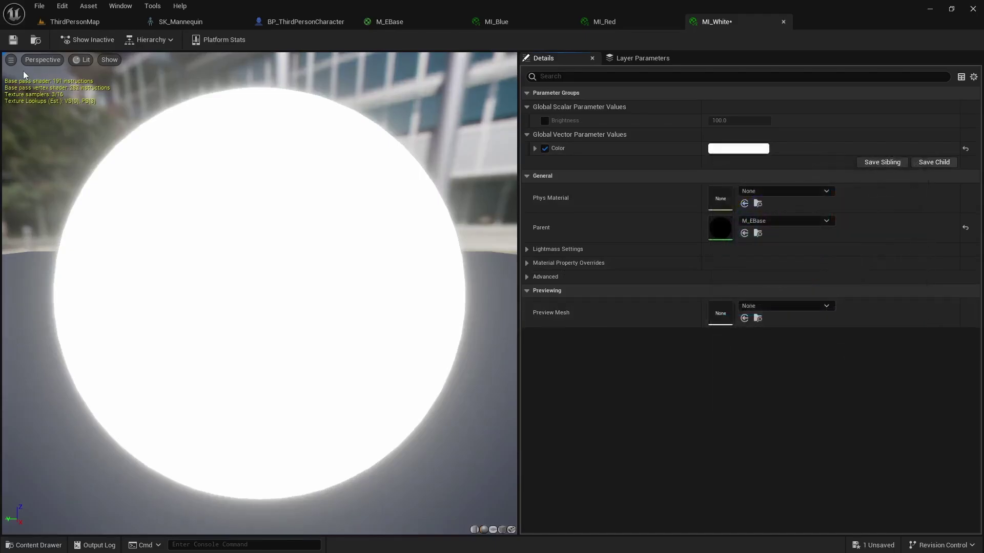
left_click(13, 40)
- Assign the MI_White material to all five string cable components of BP_ThirdPersonCharacter and save the blueprint
left_click(75, 22)
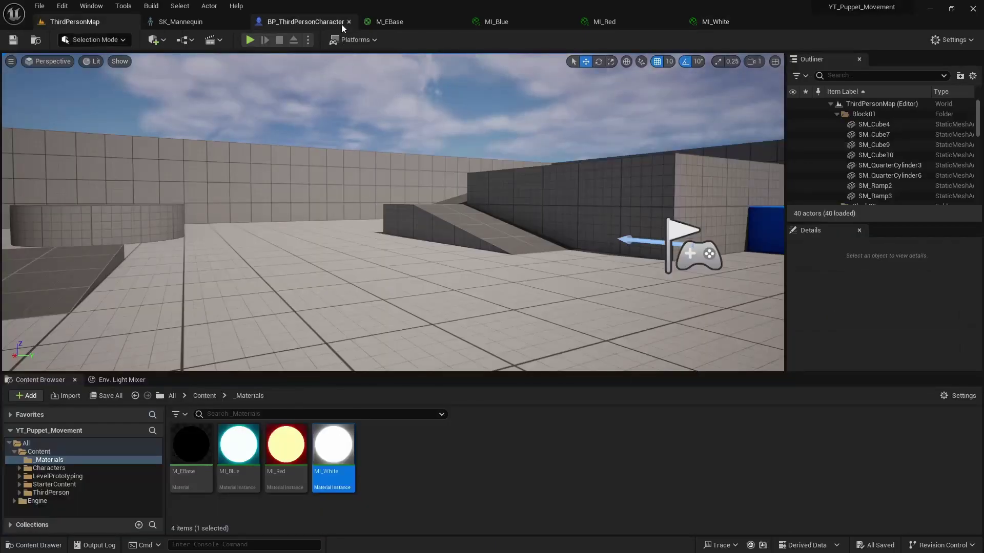
left_click(323, 22)
left_click(51, 177)
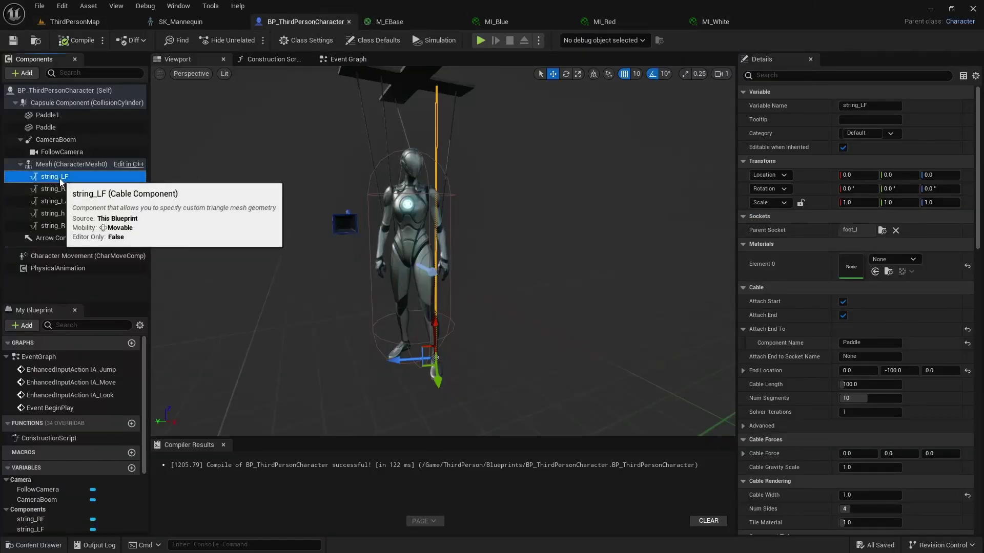
left_click(65, 226, "shift")
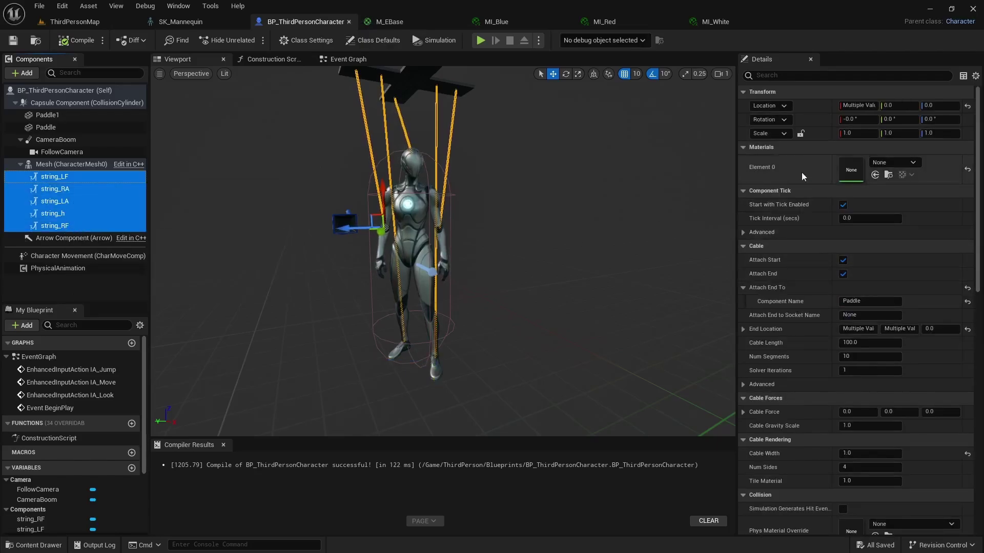
left_click(909, 163)
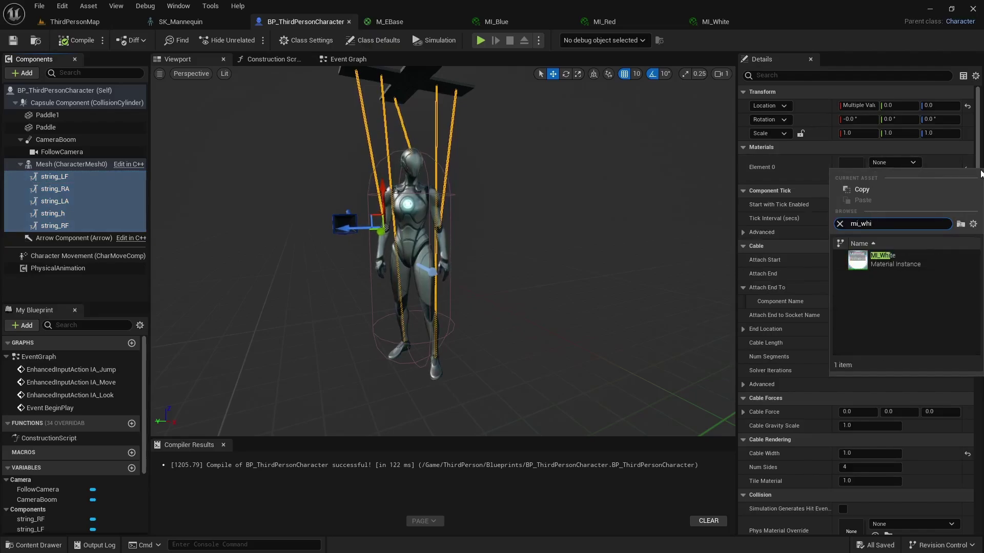
key("Return")
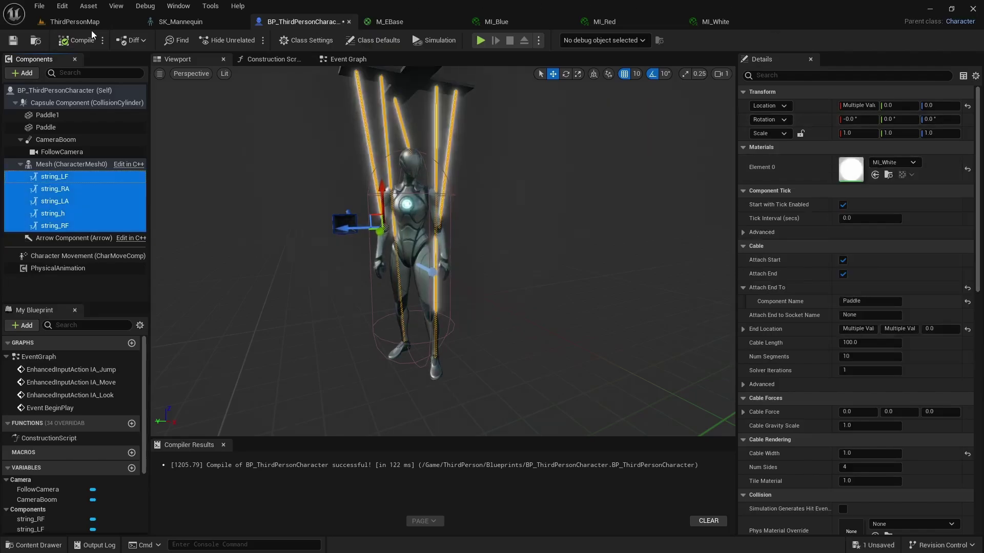
left_click(18, 42)
- Play-test ThirdPersonMap, running and jumping with the puppet to examine the glowing white strings
left_click(102, 20)
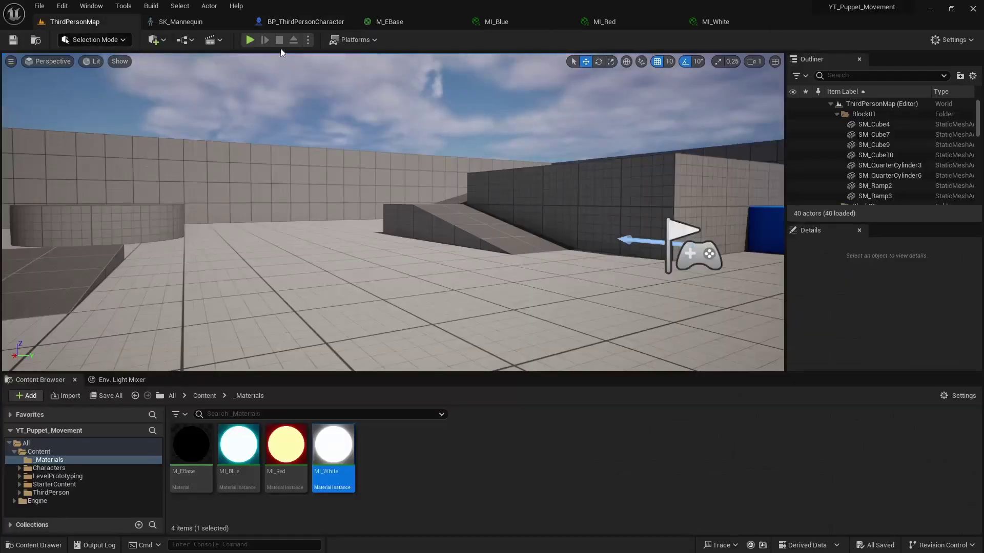
left_click(337, 179)
key("w")
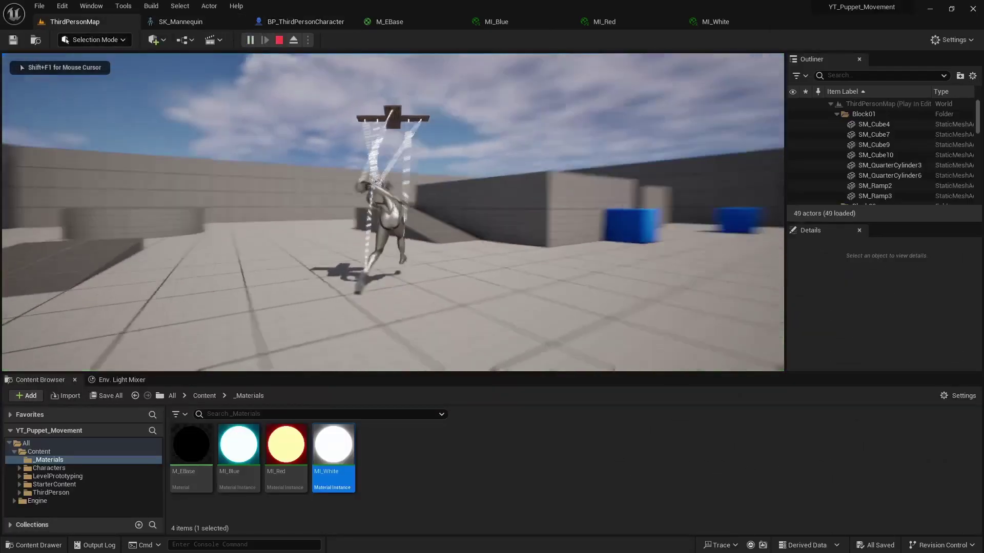
key("space")
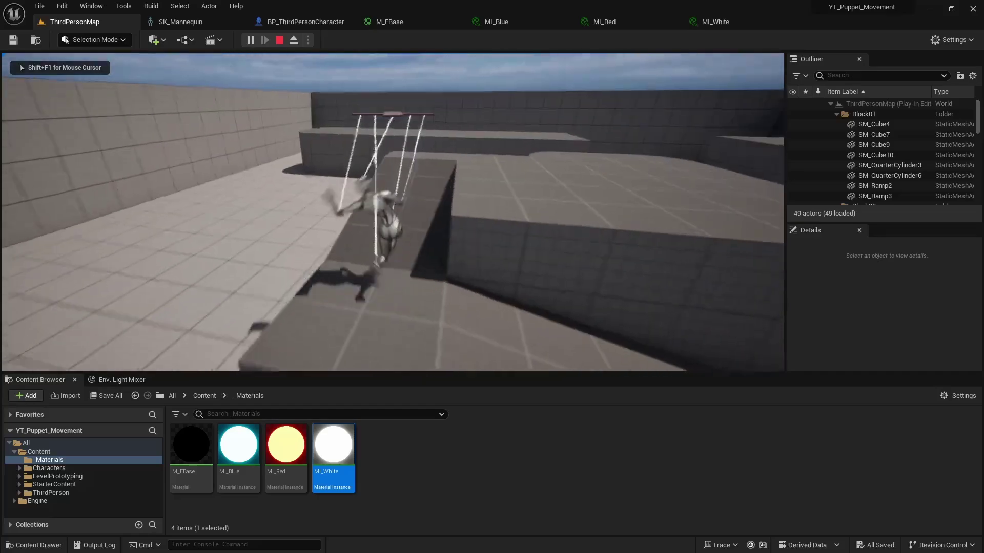
key("s")
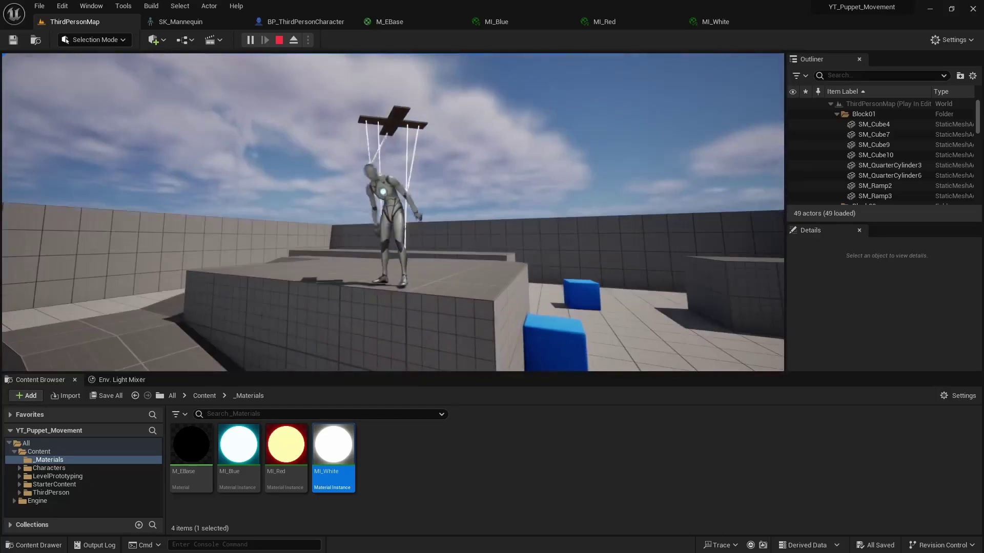
key("Escape")
- Rotate the DirectionalLight to a low sunset angle, about -8.6° in Y and -103.2° in Z
right_click_drag(423, 214, 508, 150)
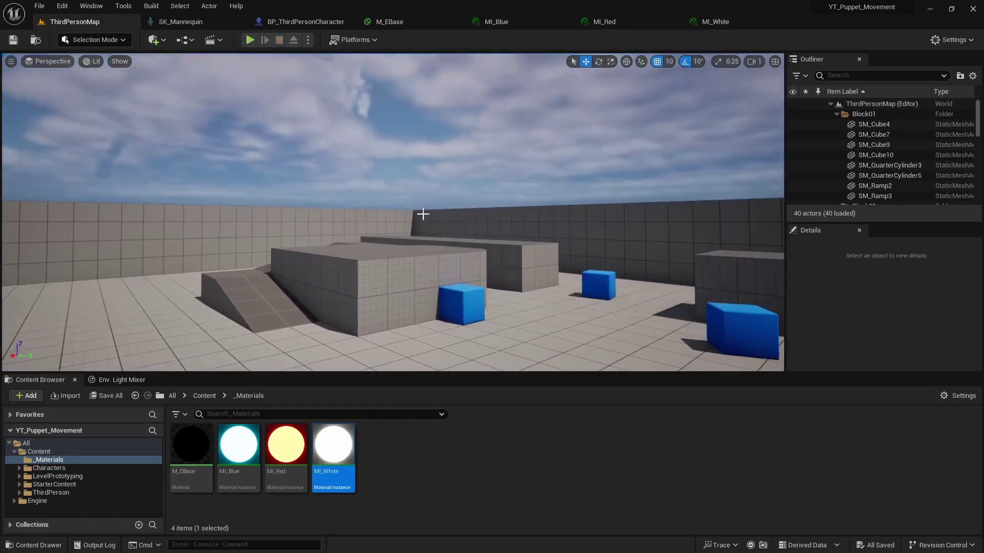
left_click(836, 113)
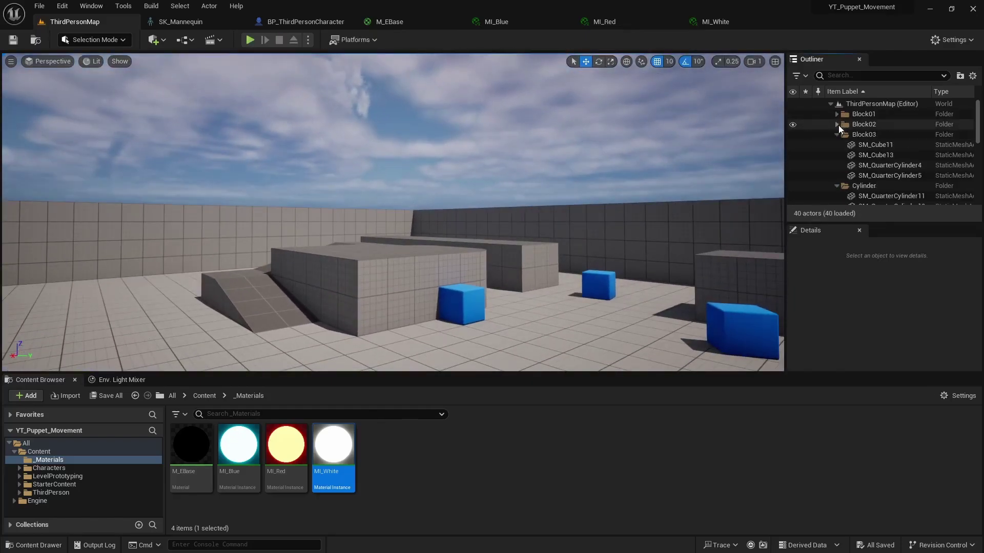
left_click(836, 124)
left_click(837, 134)
left_click(837, 145)
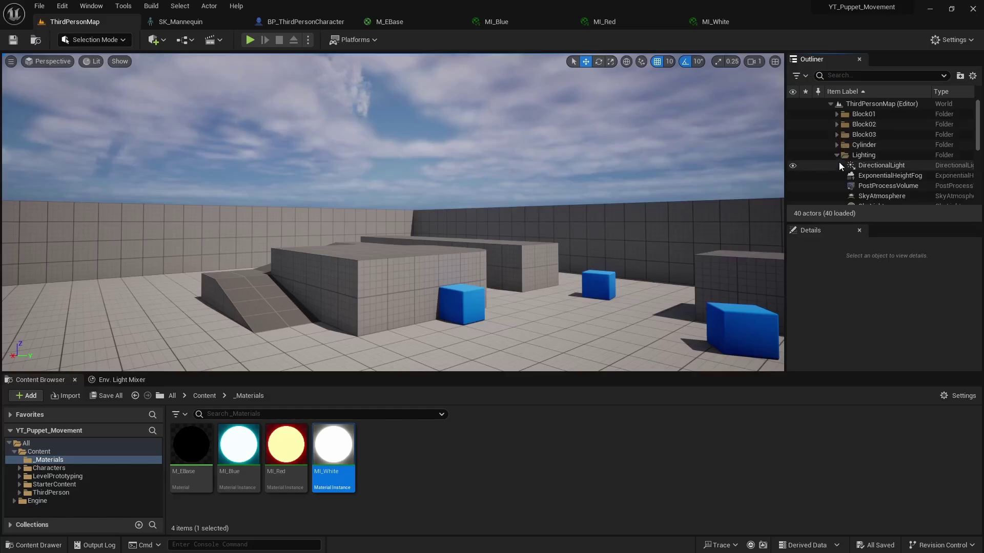
left_click(871, 165)
mouse_move(351, 183)
right_mouse_down()
mouse_move(288, 209)
mouse_move(354, 191)
right_mouse_up()
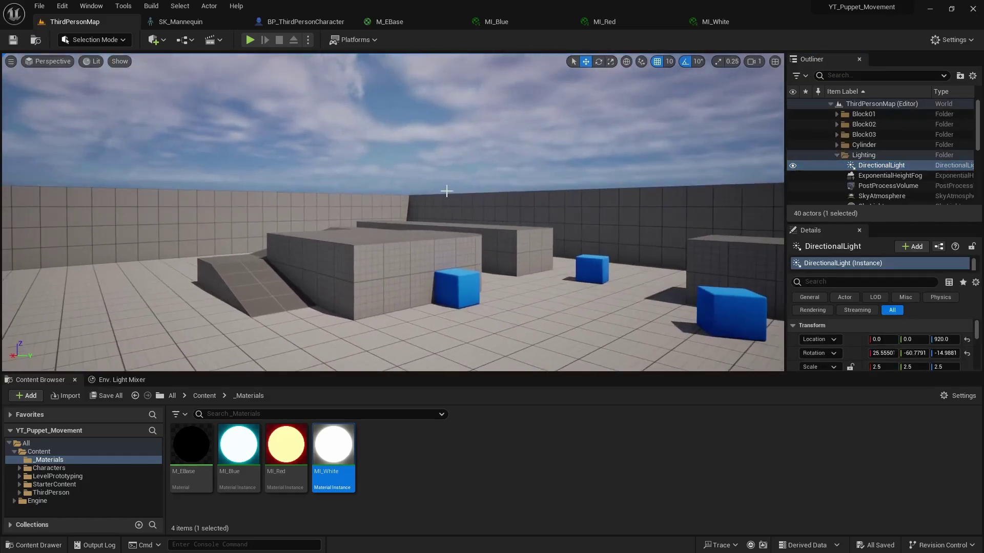
key("ctrl+l")
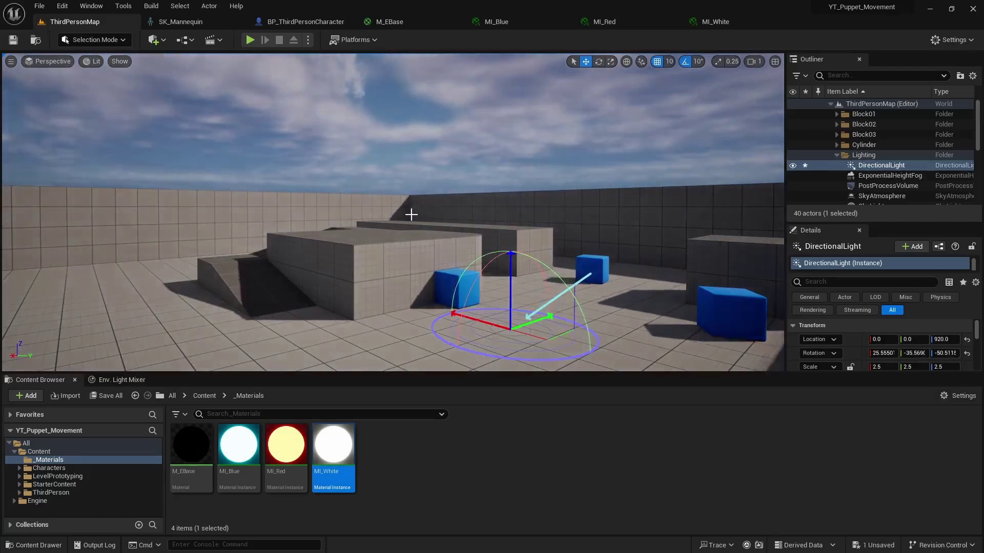
key("ctrl+l")
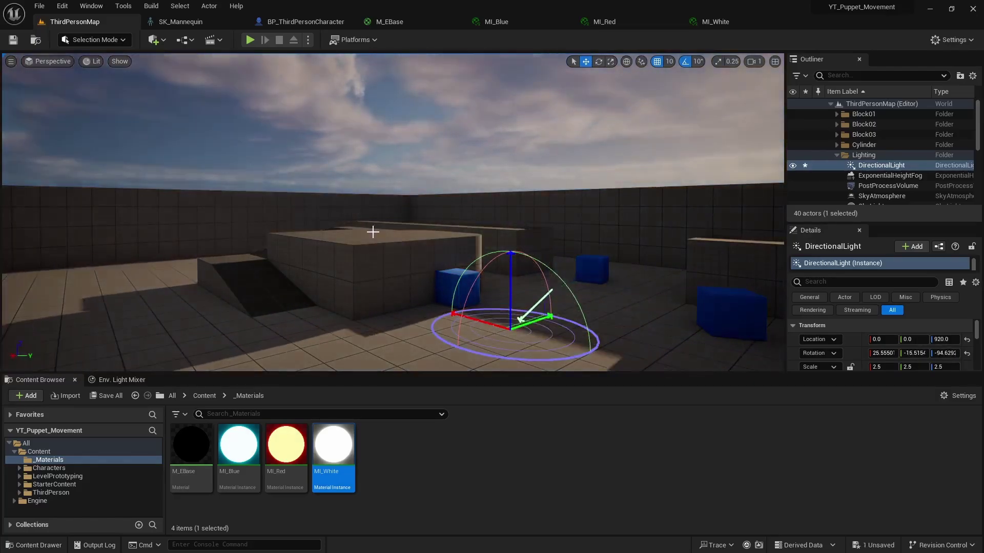
key("ctrl+l")
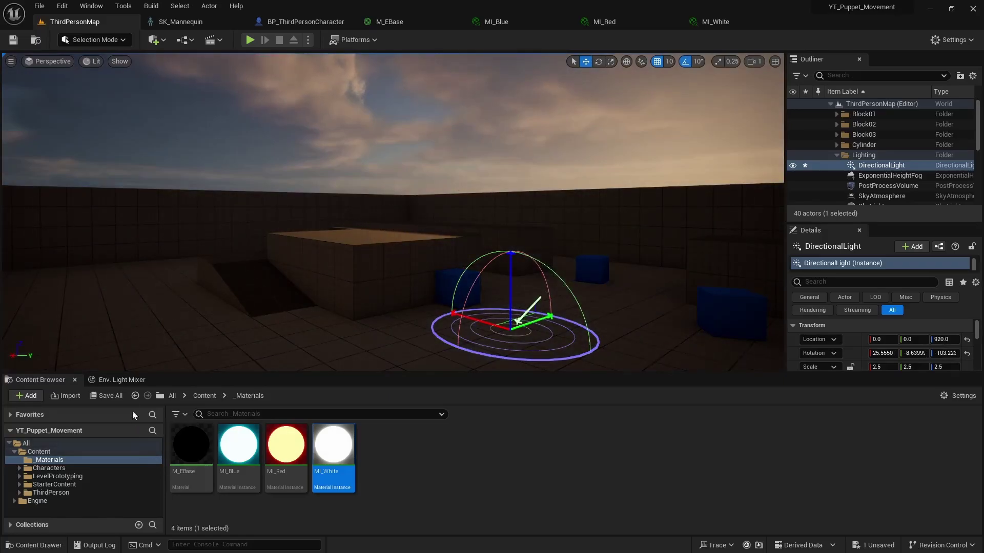
- Set the ExponentialHeightFog's Fog Density to 0.5 in the Env. Light Mixer
left_click(118, 383)
scroll(154, 466, "down", 5)
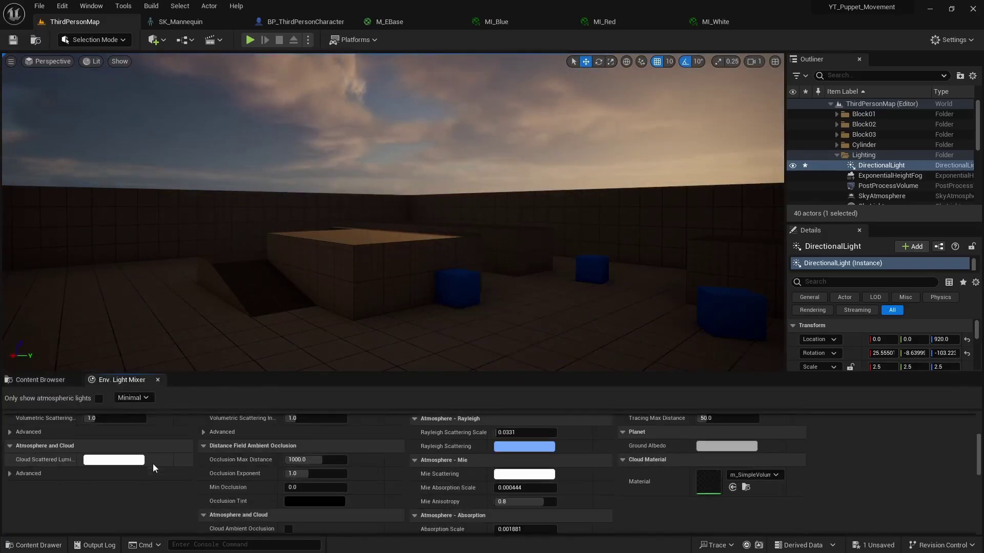
scroll(152, 463, "up", 5)
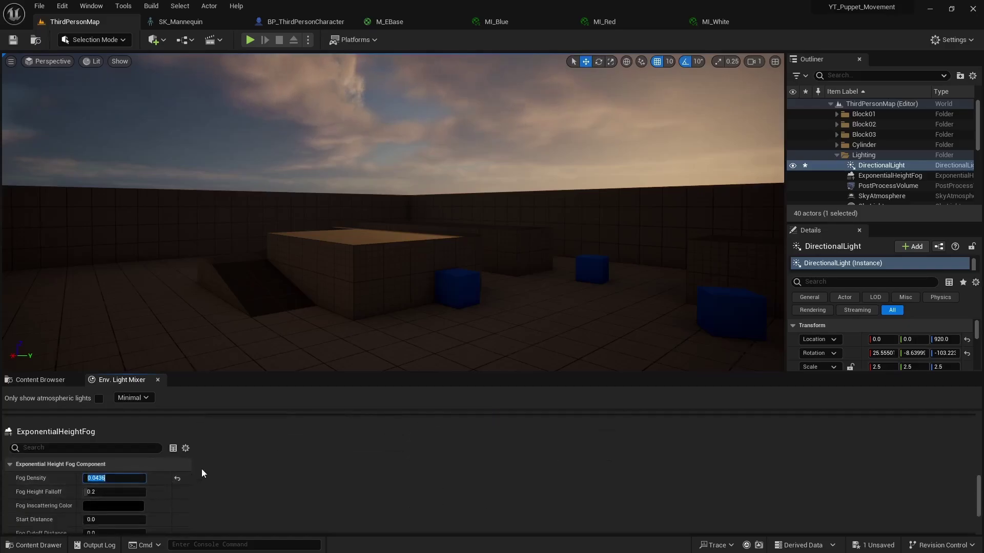
type("0.5")
key("Return")
scroll(153, 487, "down", 4)
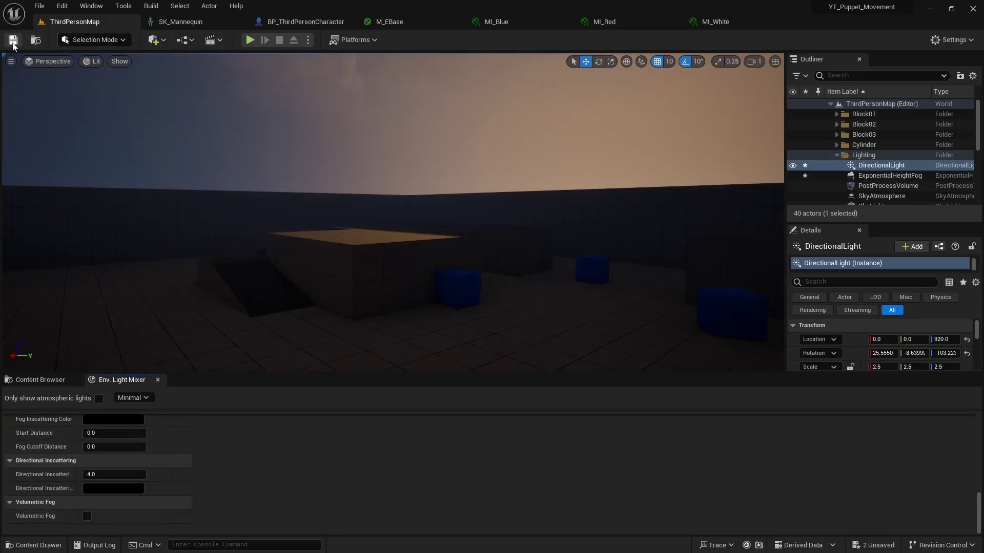
- Play-test the darkened level, running the puppet onto the raised block to examine its strings in the dense fog
left_click(251, 40)
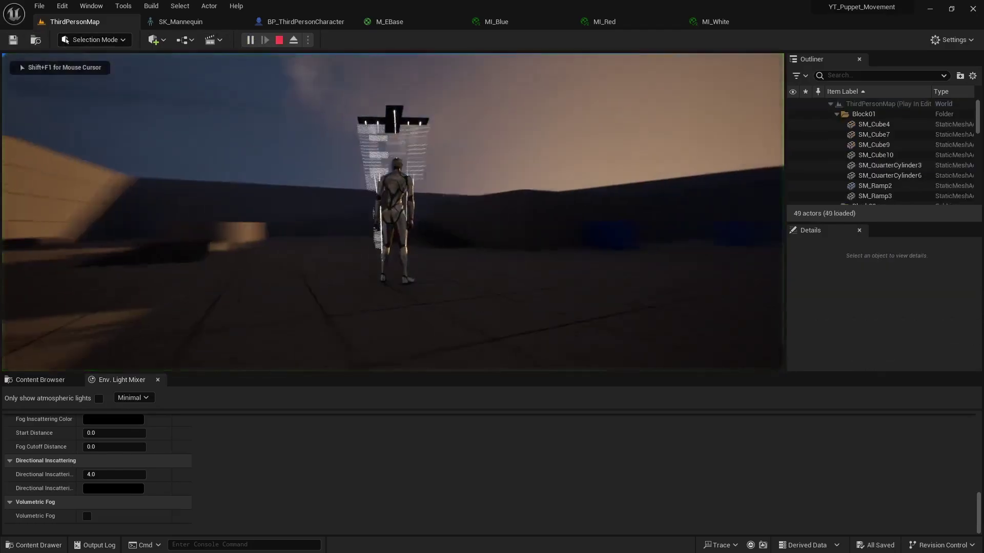
key("w")
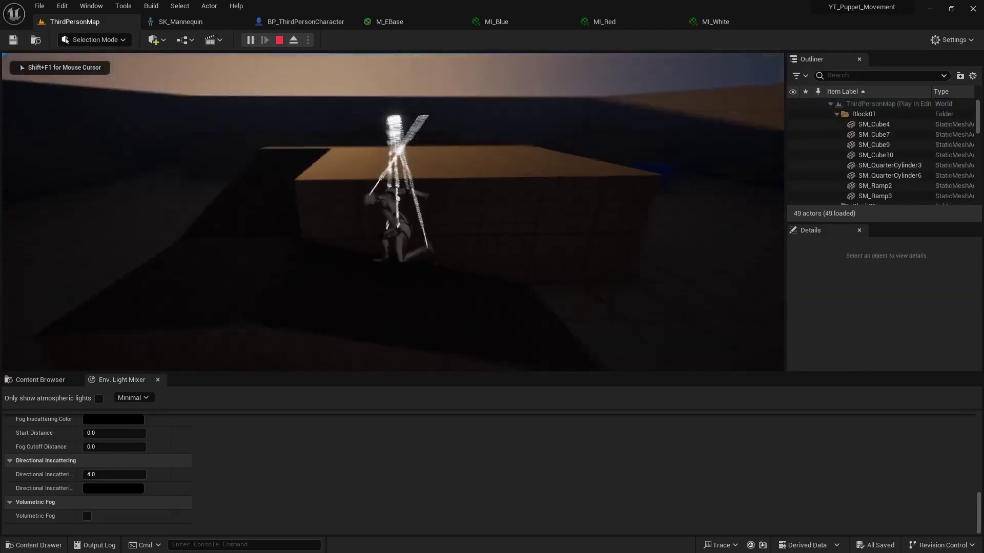
key("w")
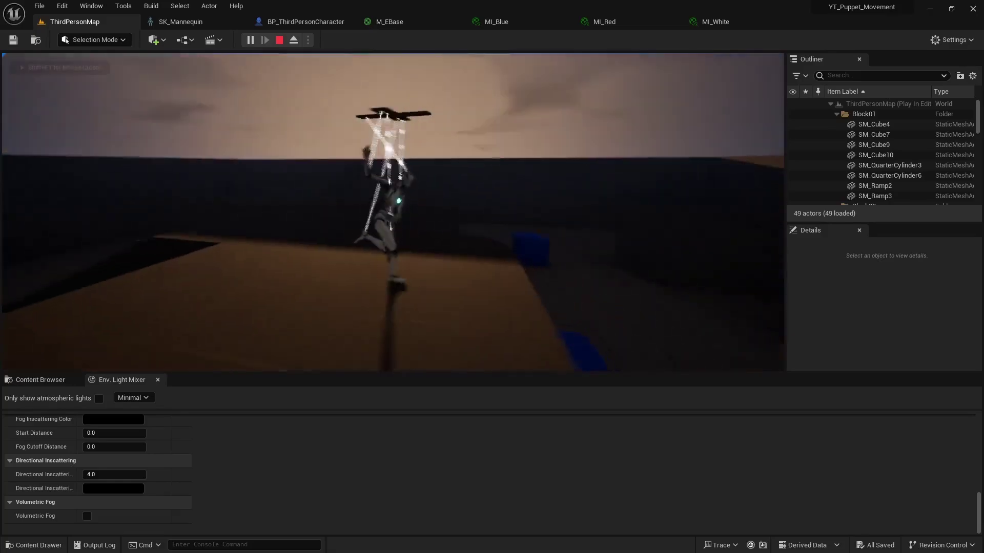
key("w")
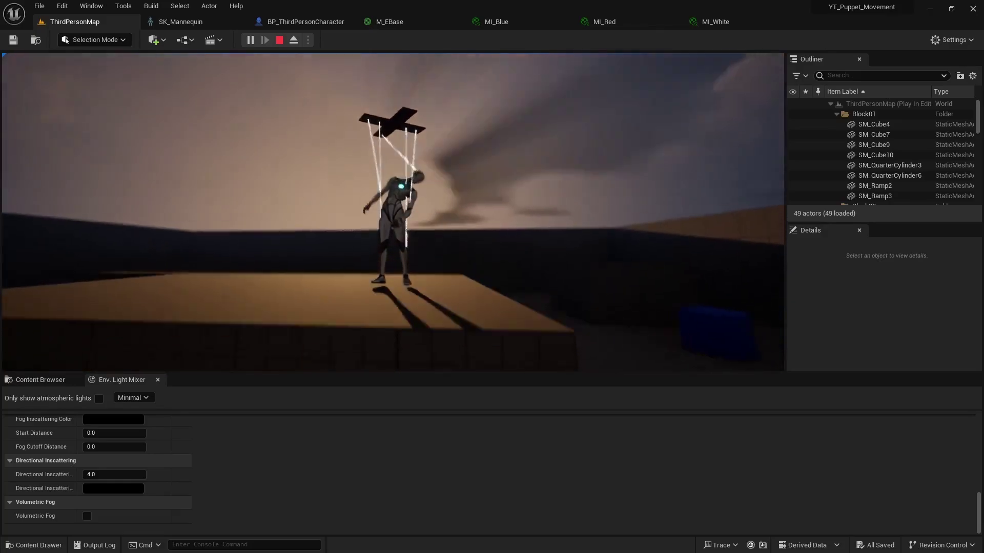
key("Escape")
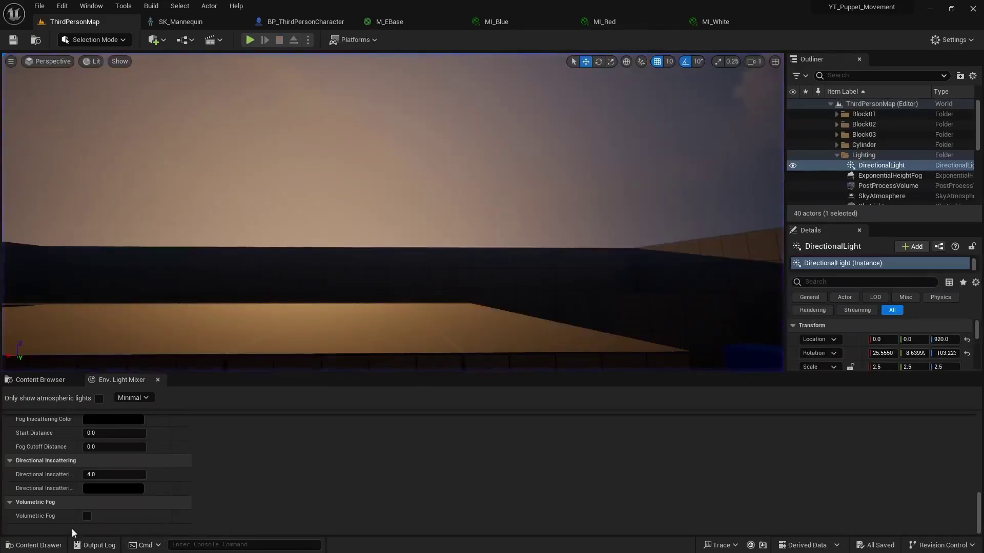
- Enable Volumetric Fog on the ExponentialHeightFog and play-test the level by running the puppet around
left_click(87, 516)
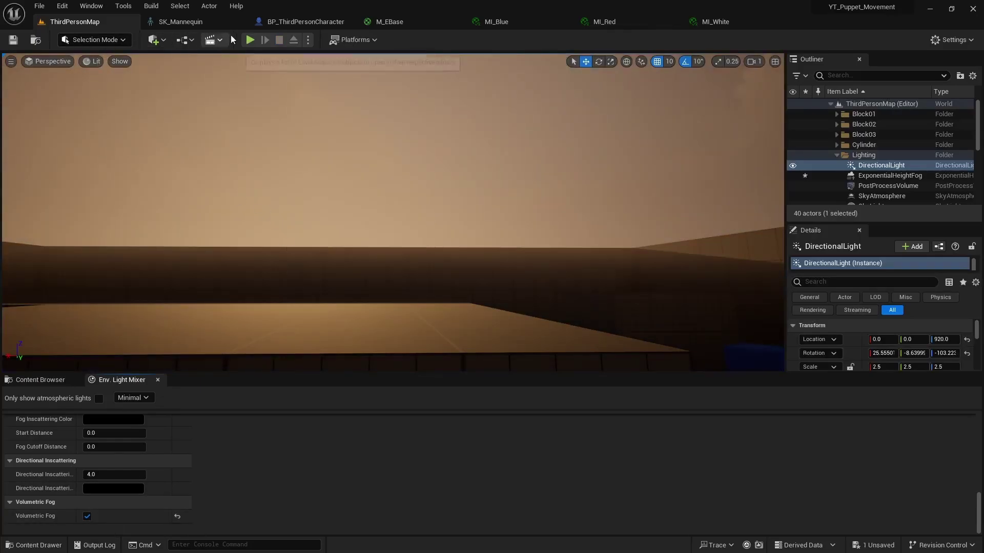
left_click(250, 41)
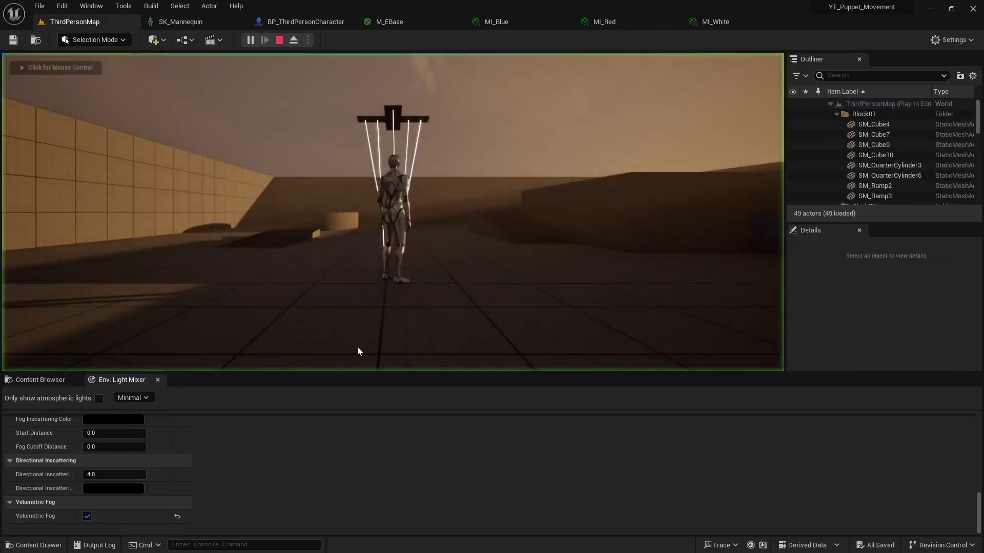
key("w")
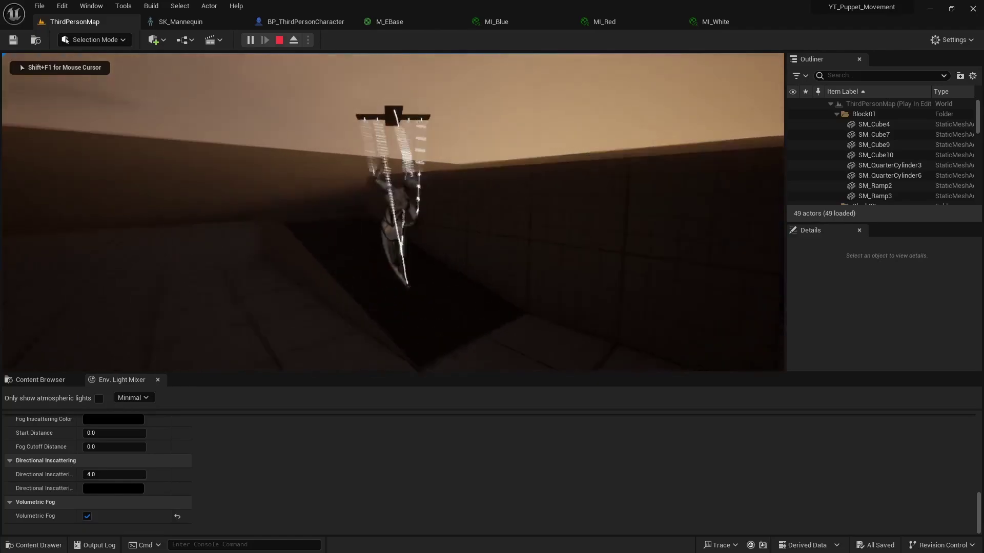
key("w")
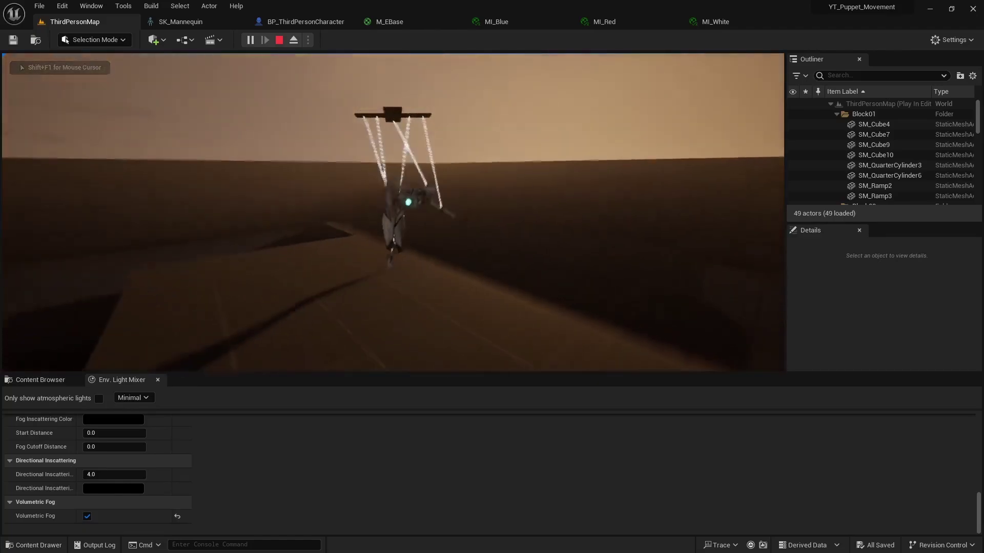
key("w")
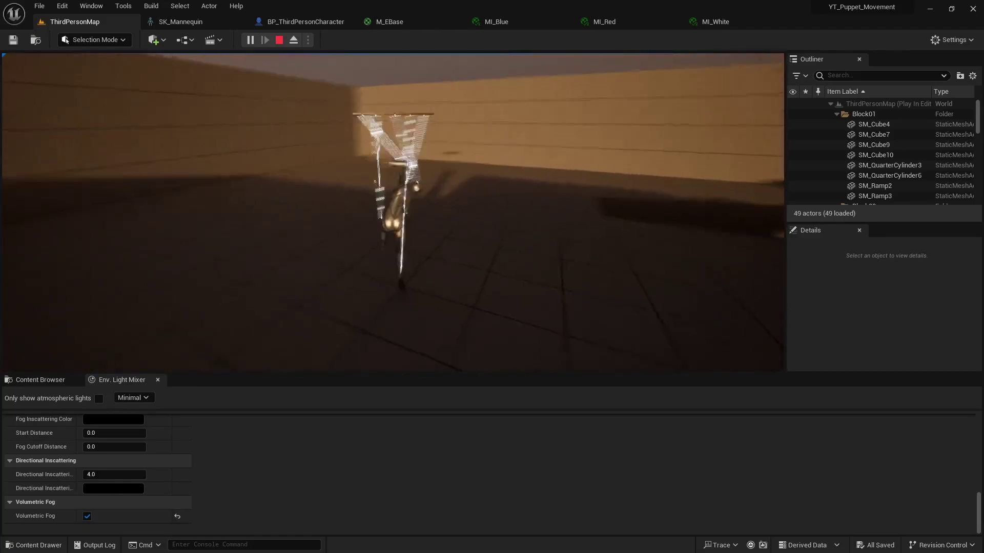
key("w")
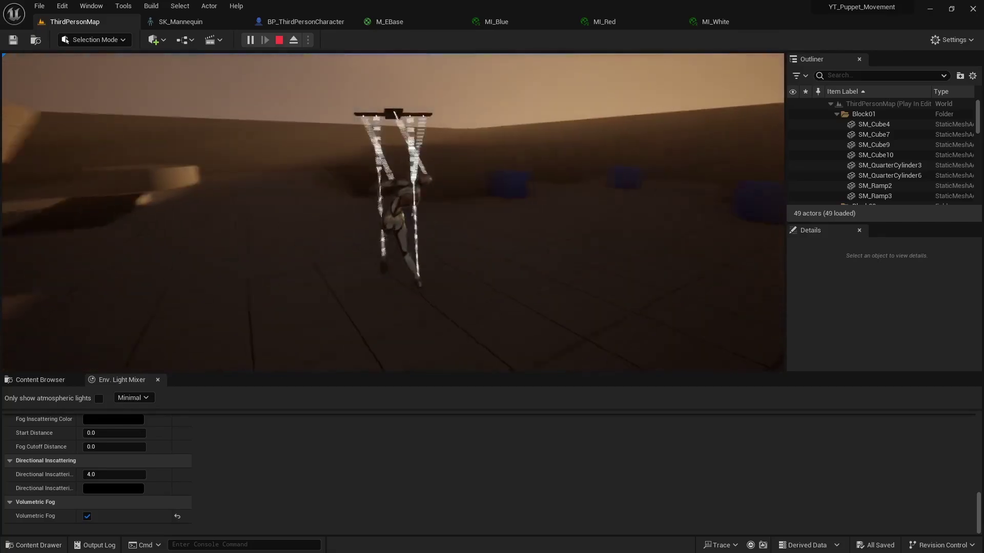
key("Escape")
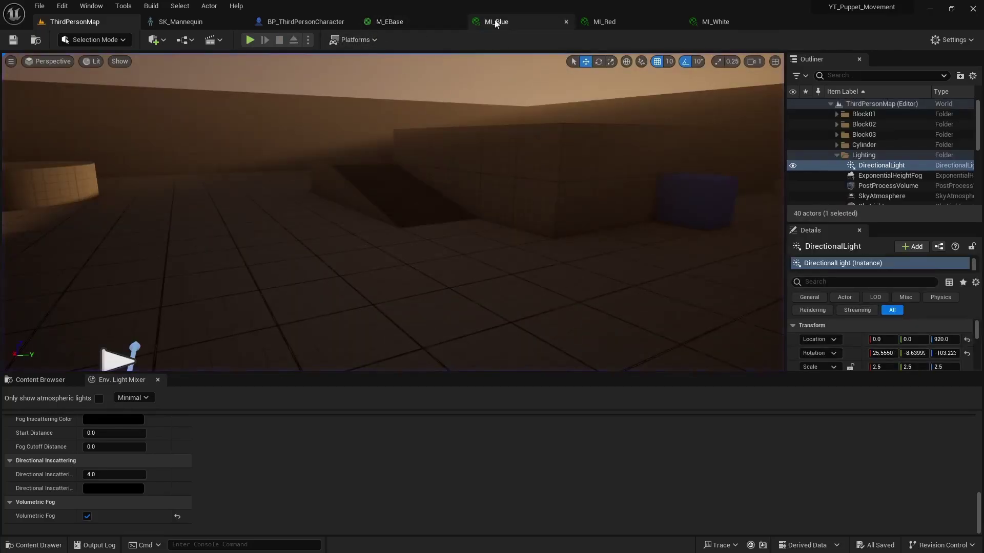
- Assign the MI_Blue material to all five string cables in BP_ThirdPersonCharacter
left_click(328, 16)
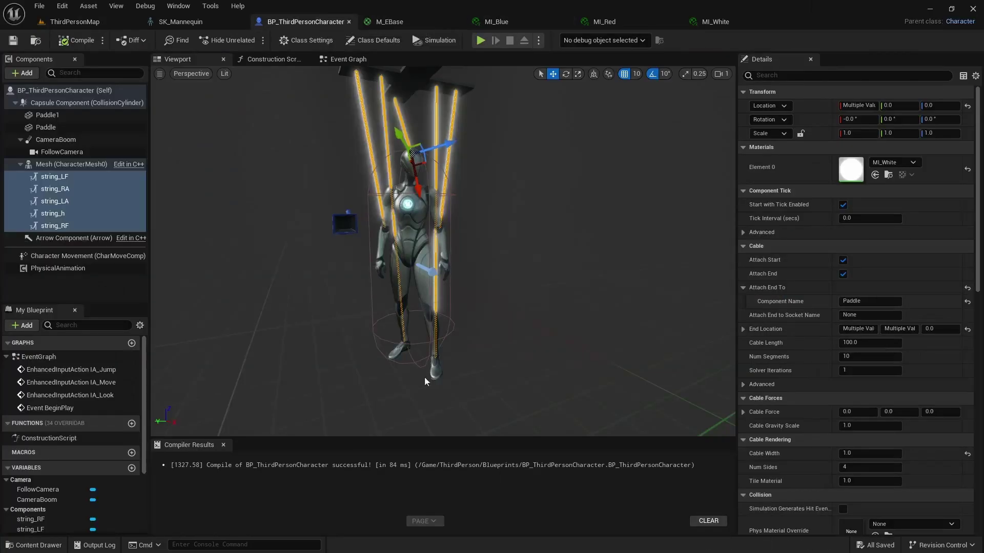
left_click(899, 163)
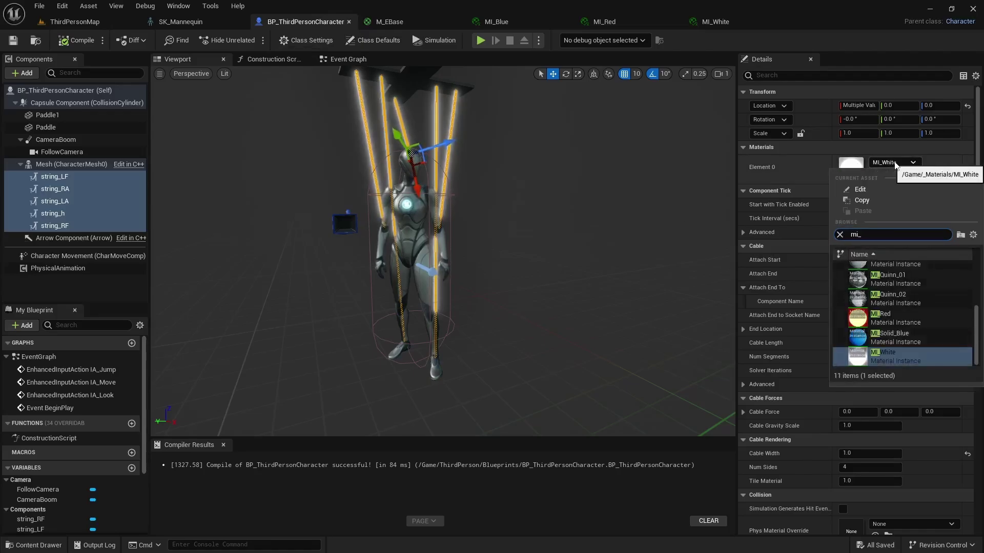
type("mi_blu")
key("Return")
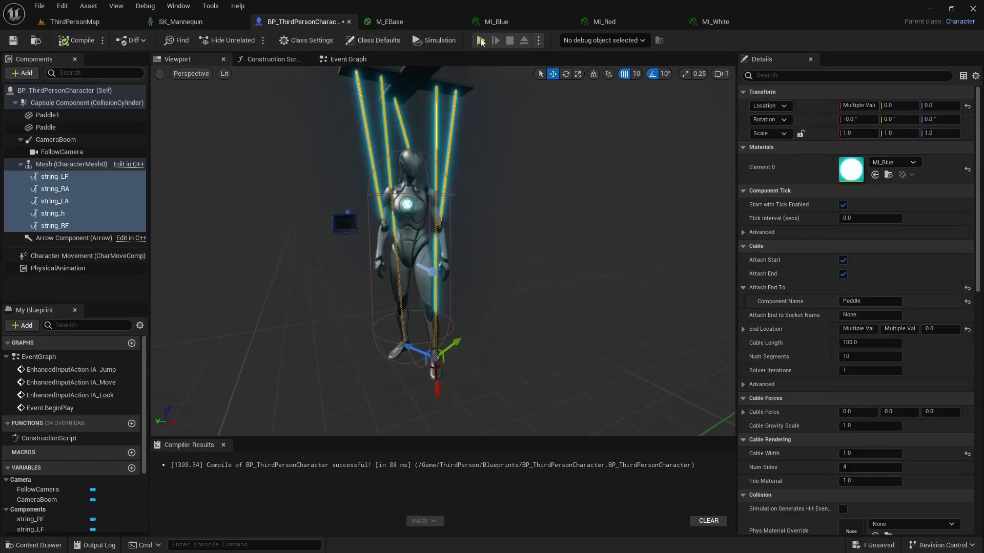
- Play-test the level, running the puppet through dark and sunlit areas to examine the blue glowing strings
left_click(481, 40)
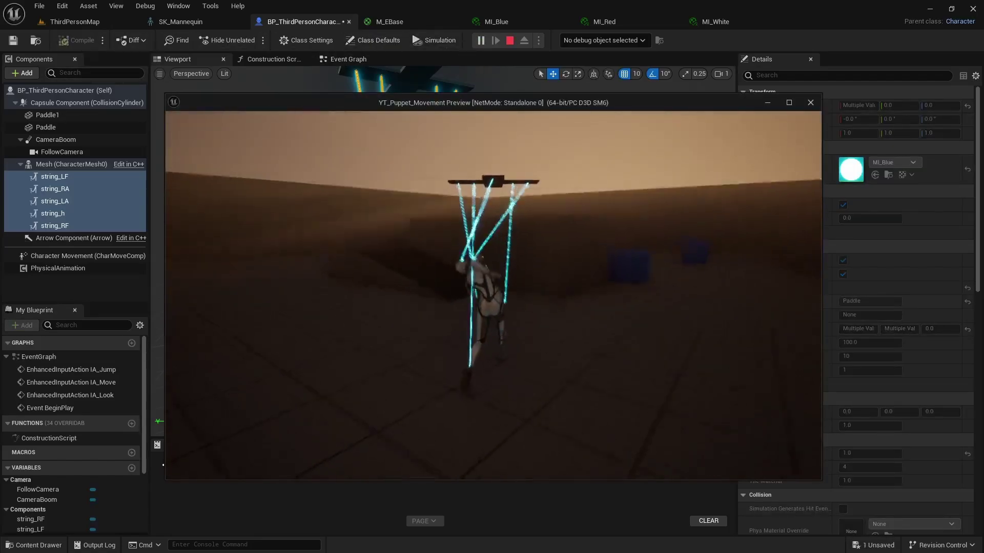
key("w")
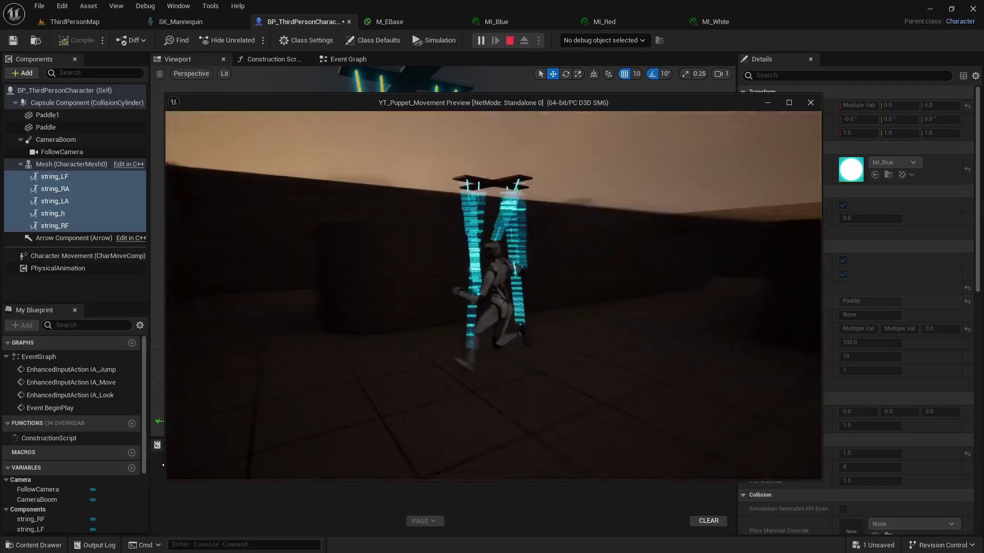
key("w")
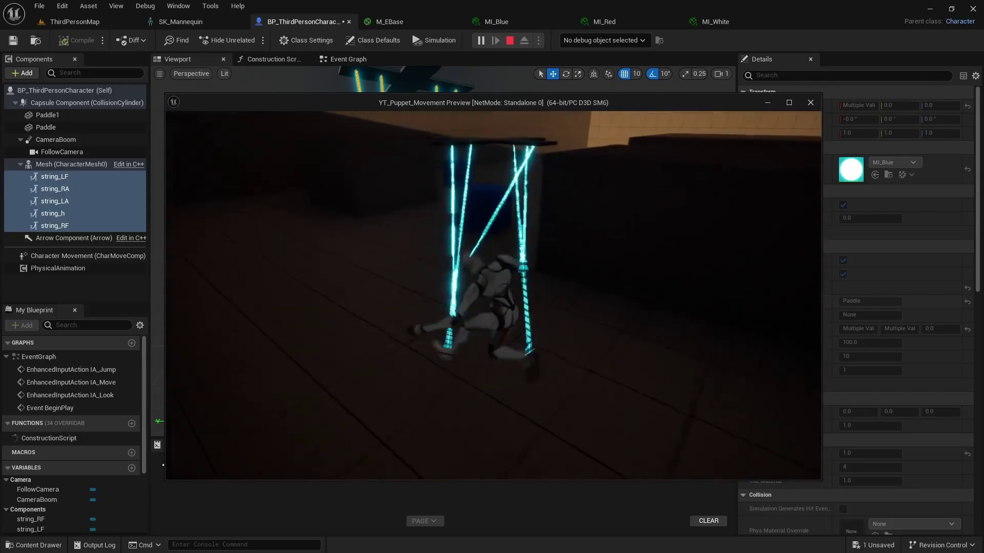
key("w")
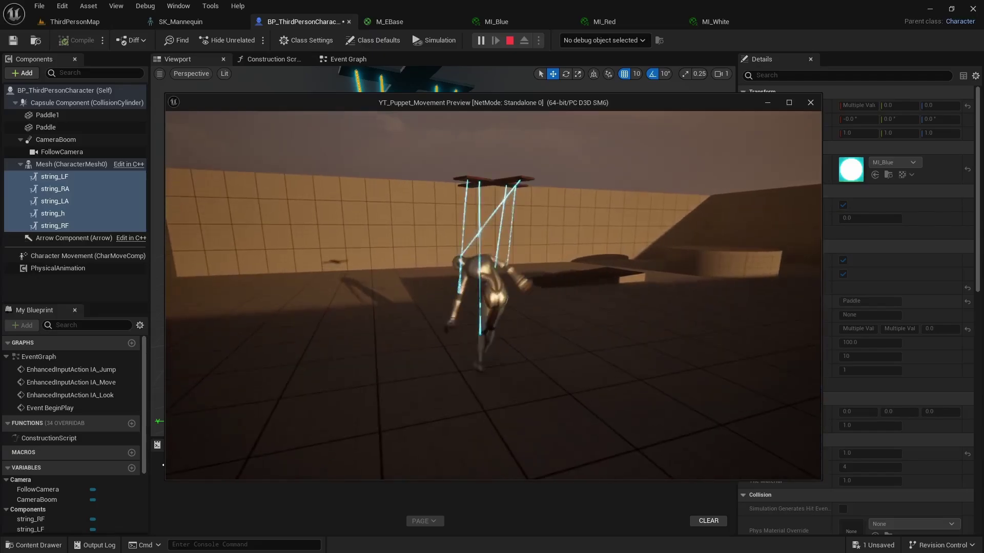
key("Escape")
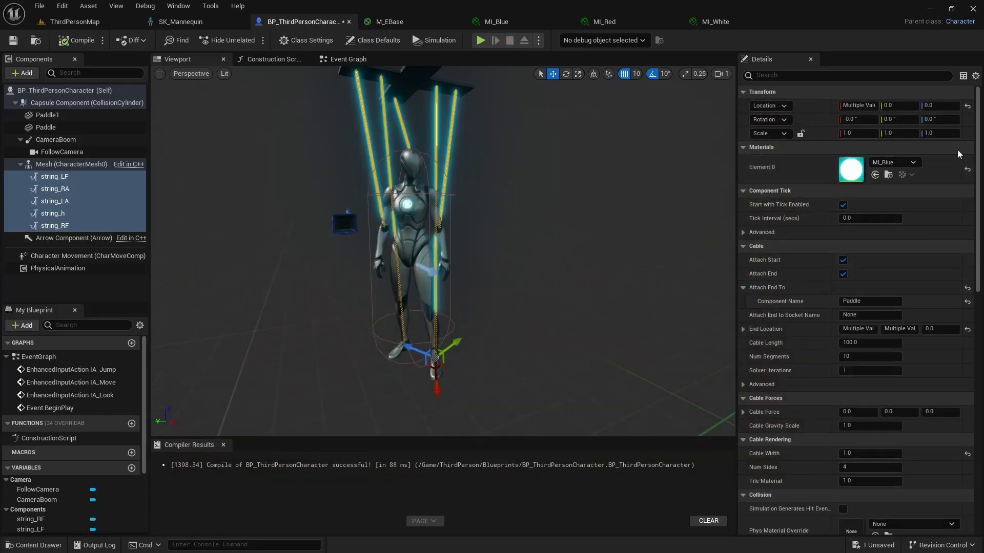
- Assign the MI_Red material to all five selected string cables
left_click(893, 163)
type("mi_red")
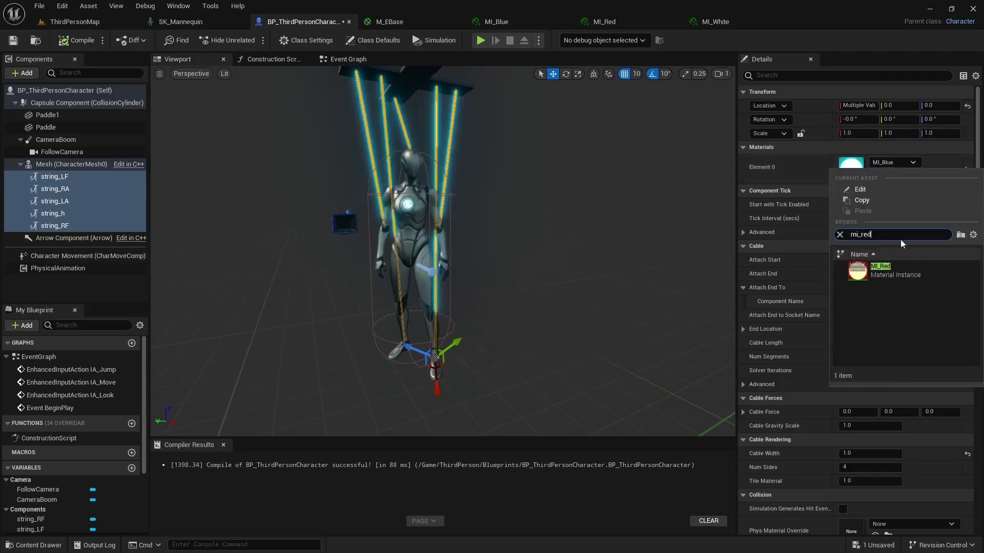
left_click(896, 270)
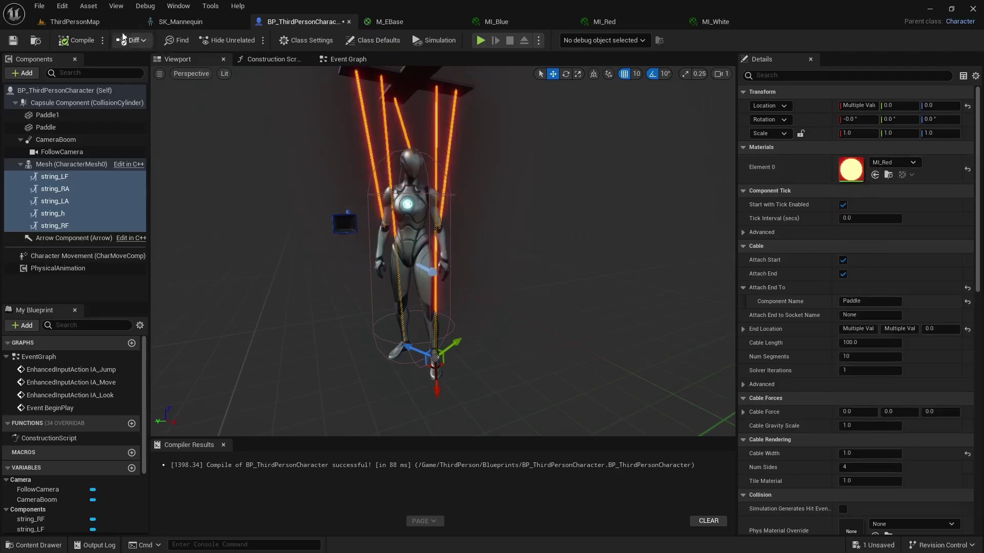
- Play-test the level with the red strings, running the puppet in all directions and jumping to examine its movement and glow
left_click(480, 40)
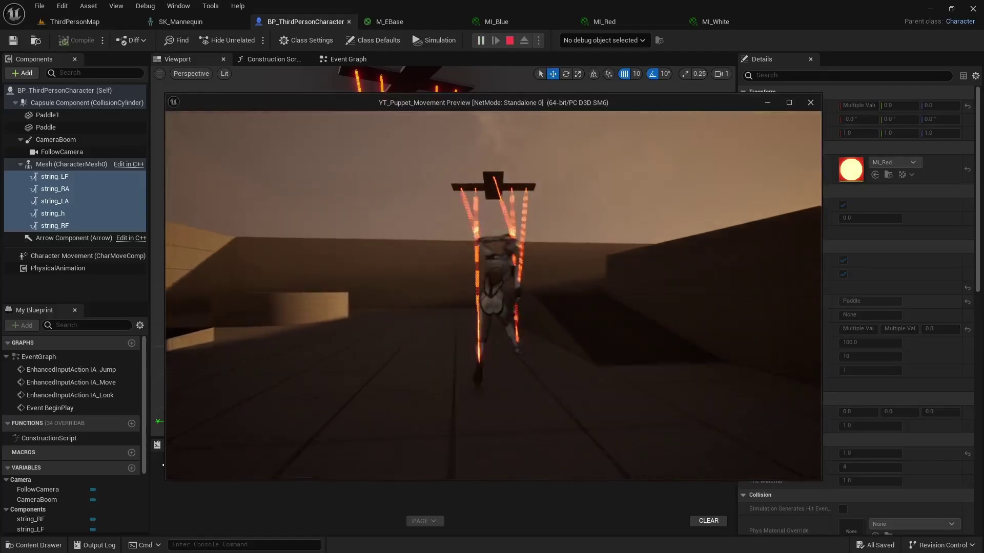
key("w")
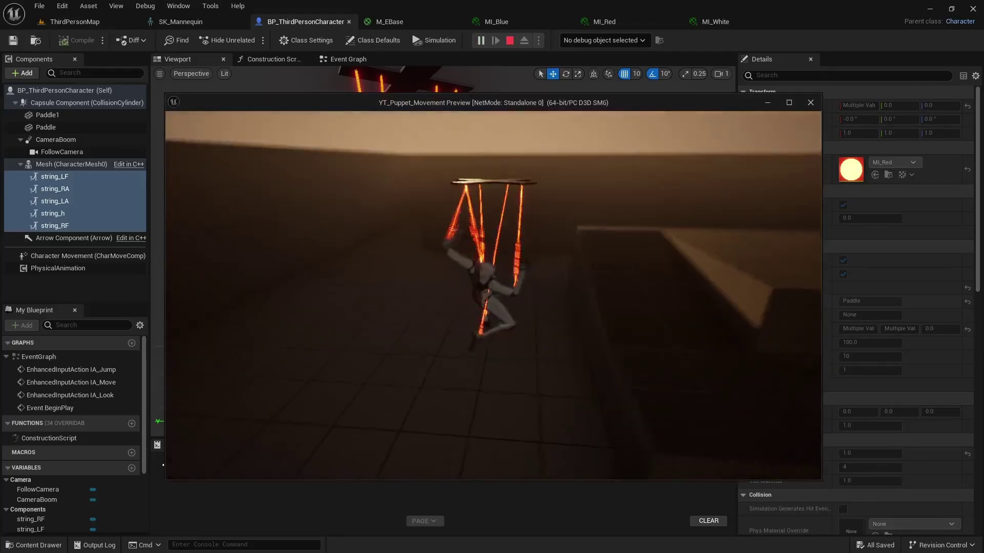
key("w")
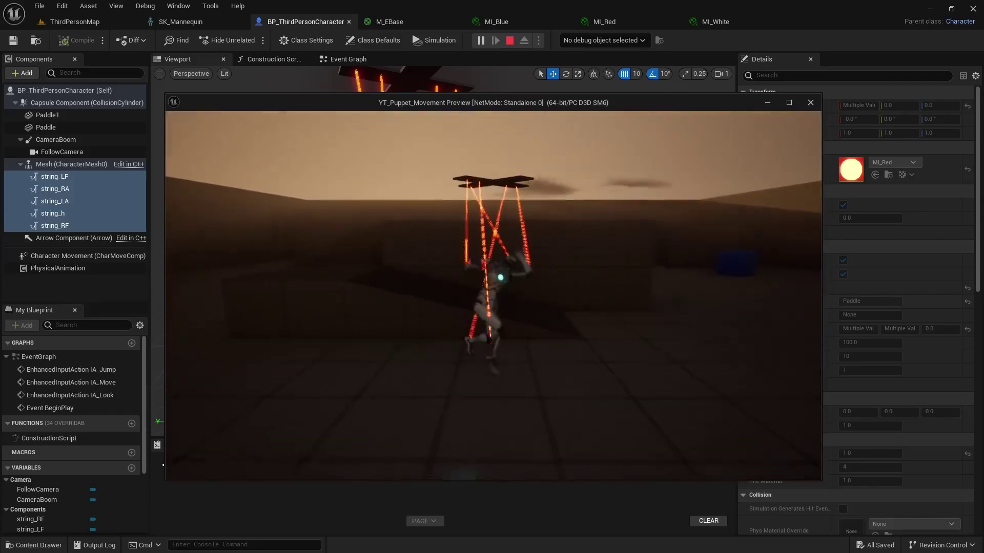
key("d")
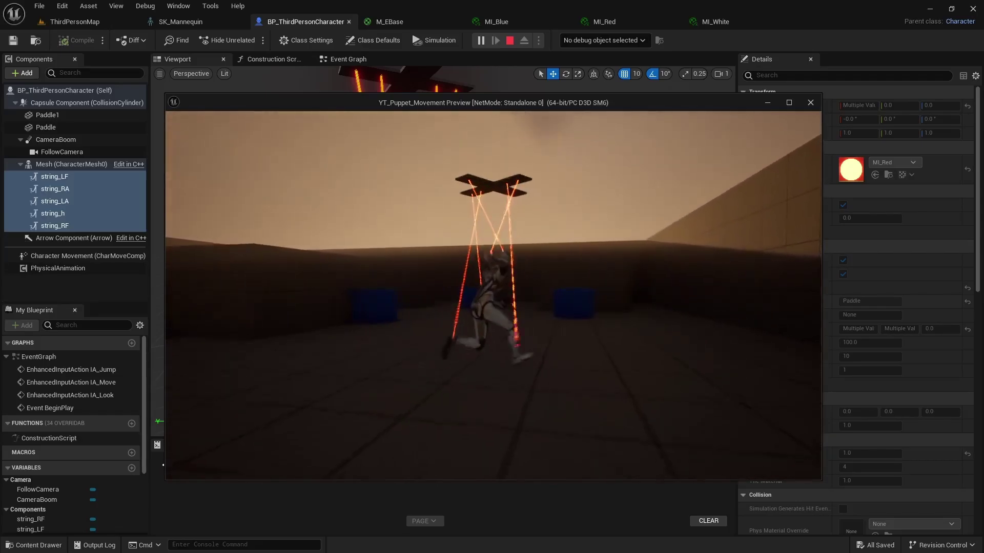
key("s")
key("d")
key("s")
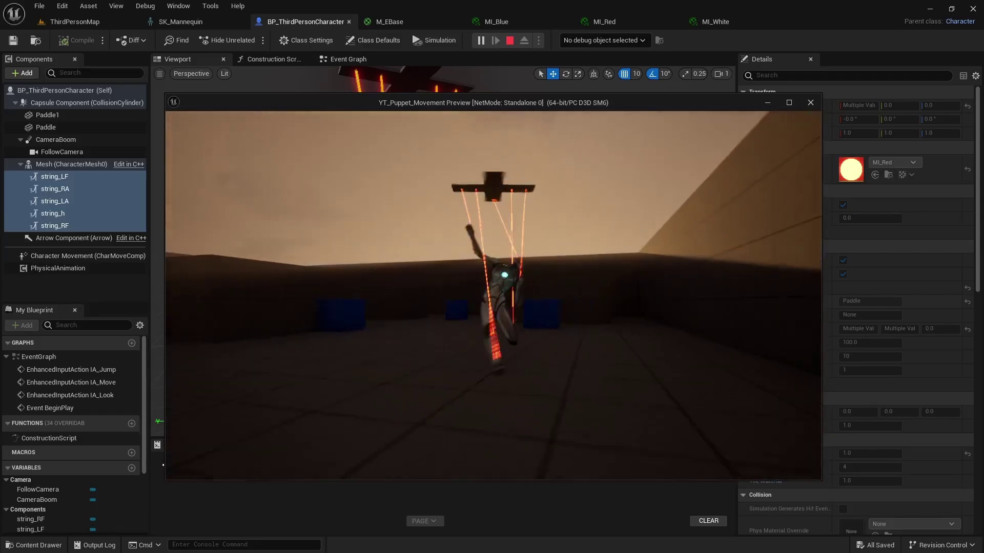
key("a")
key("d")
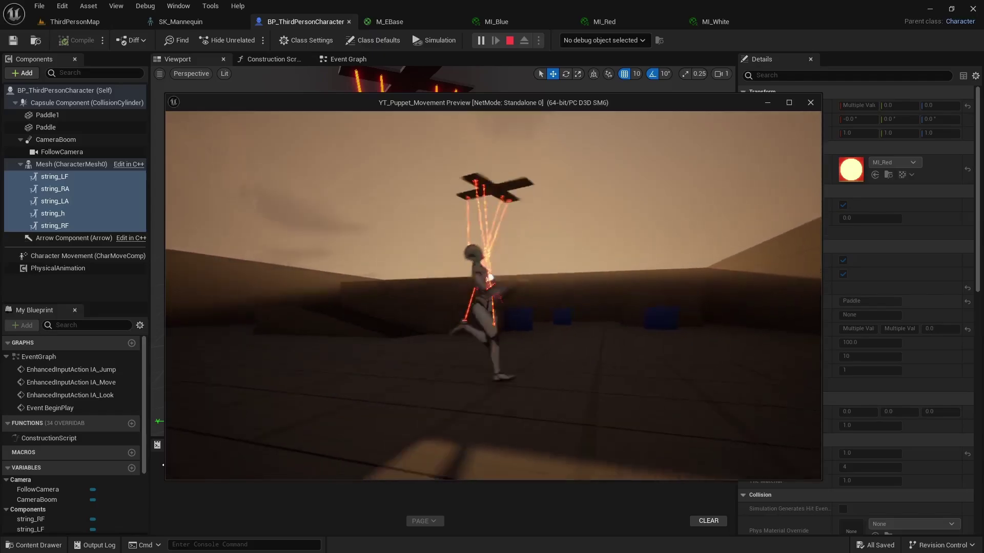
key("a")
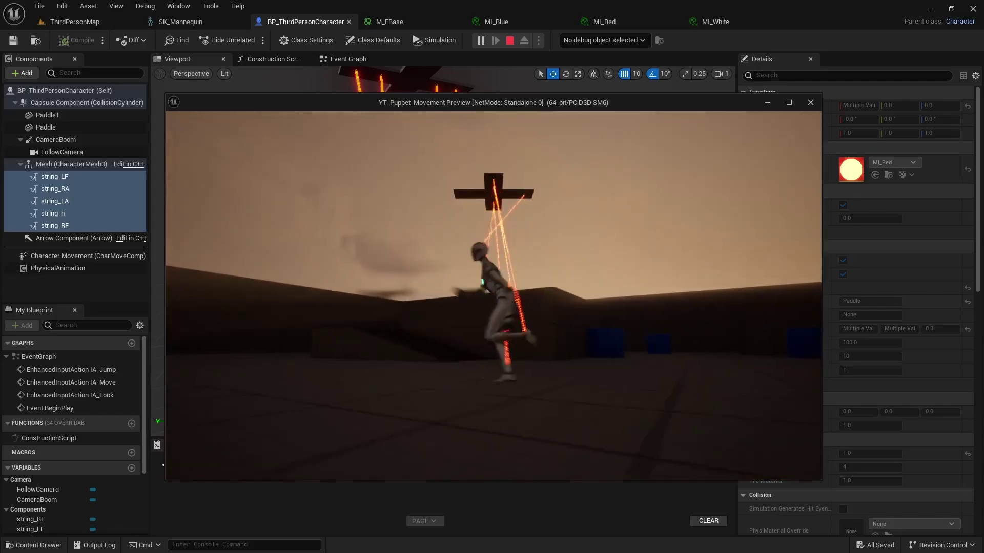
key("d")
key("a")
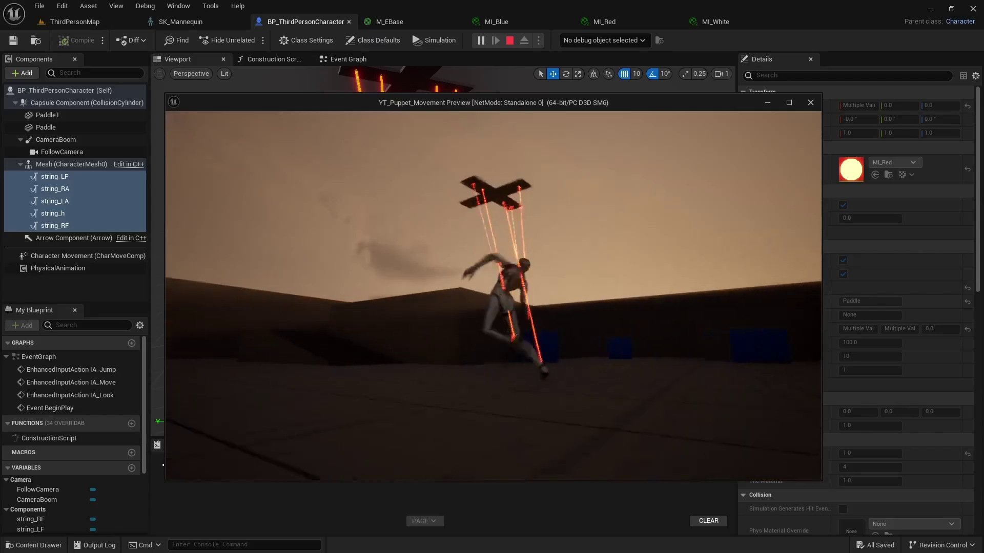
key("w")
key("space")
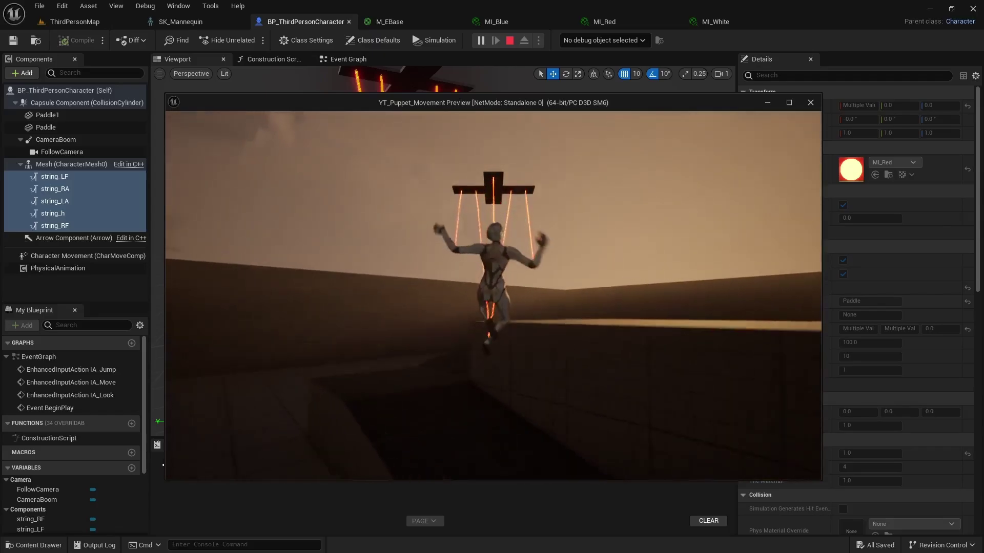
key("w")
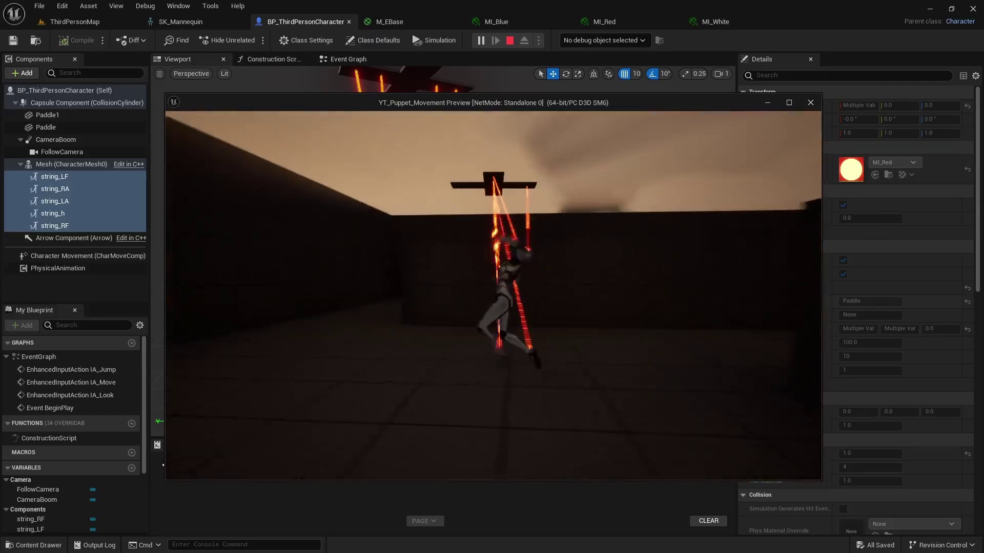
key("w")
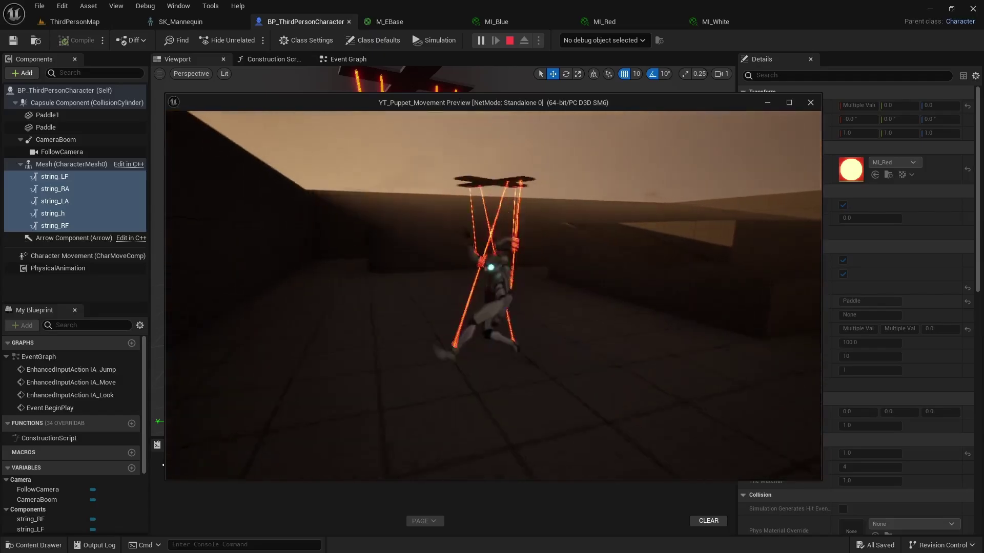
key("w")
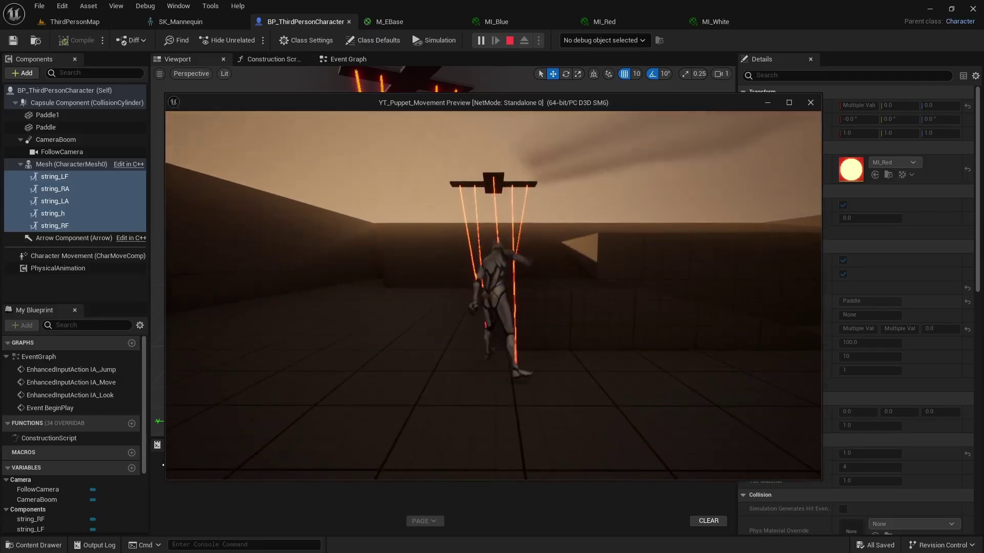